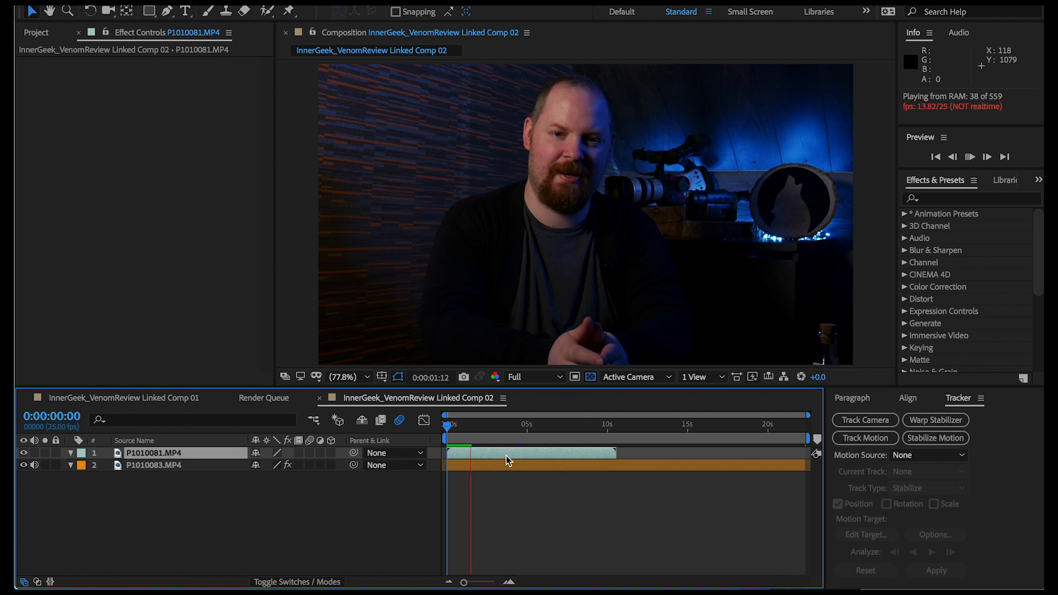
Freeze the P1010081.MP4 layer on its first frame and place this background layer beneath the other clip
{"action": "key", "text": "space"}
{"action": "left_click_drag", "start_coordinate": [478, 426], "coordinate": [439, 428]}
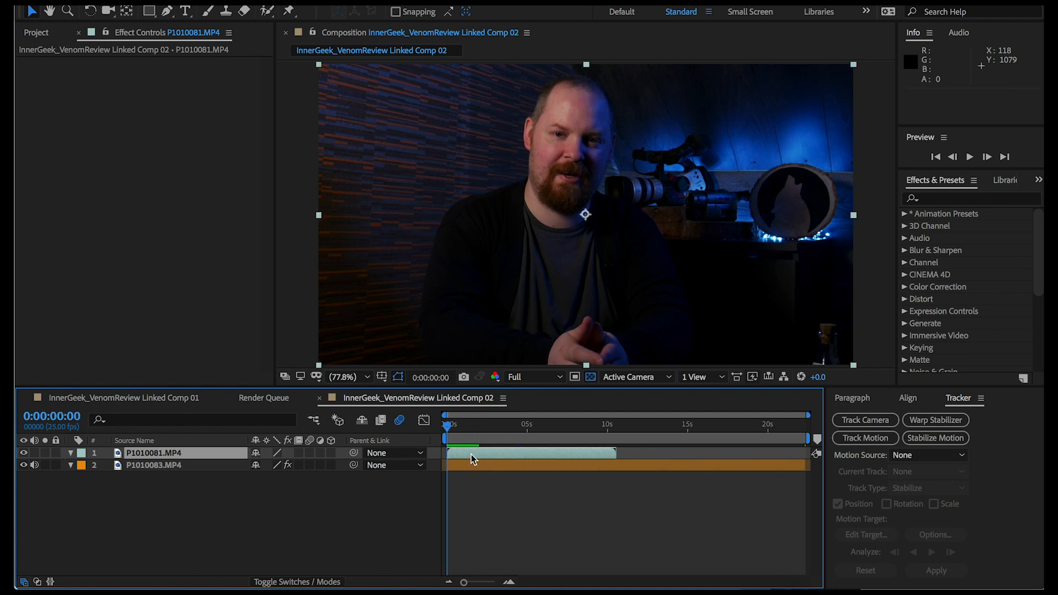
{"action": "right_click", "coordinate": [472, 455]}
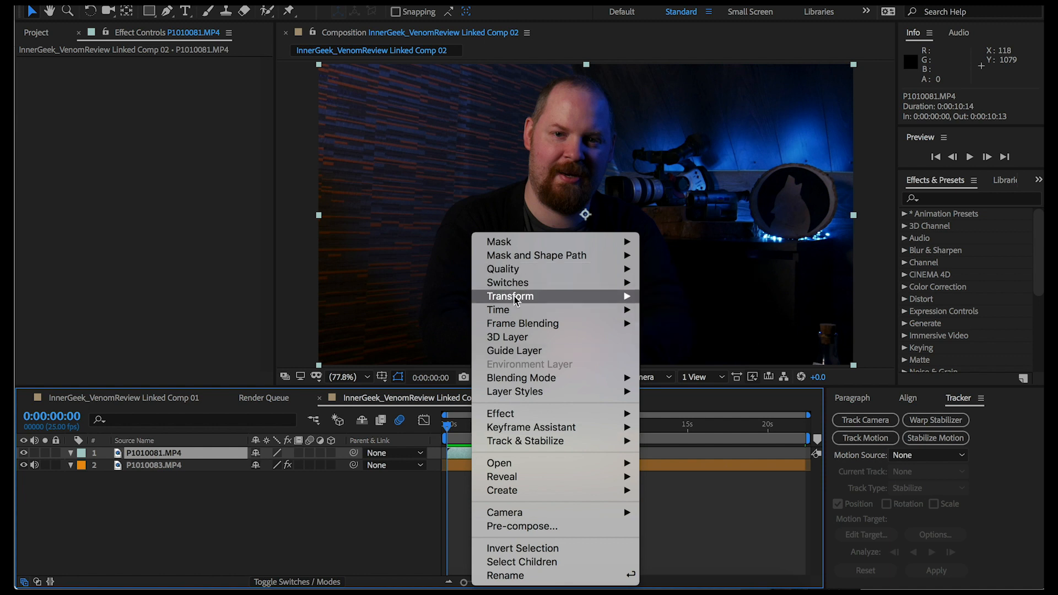
{"action": "mouse_move", "coordinate": [514, 309]}
{"action": "left_click", "coordinate": [661, 351]}
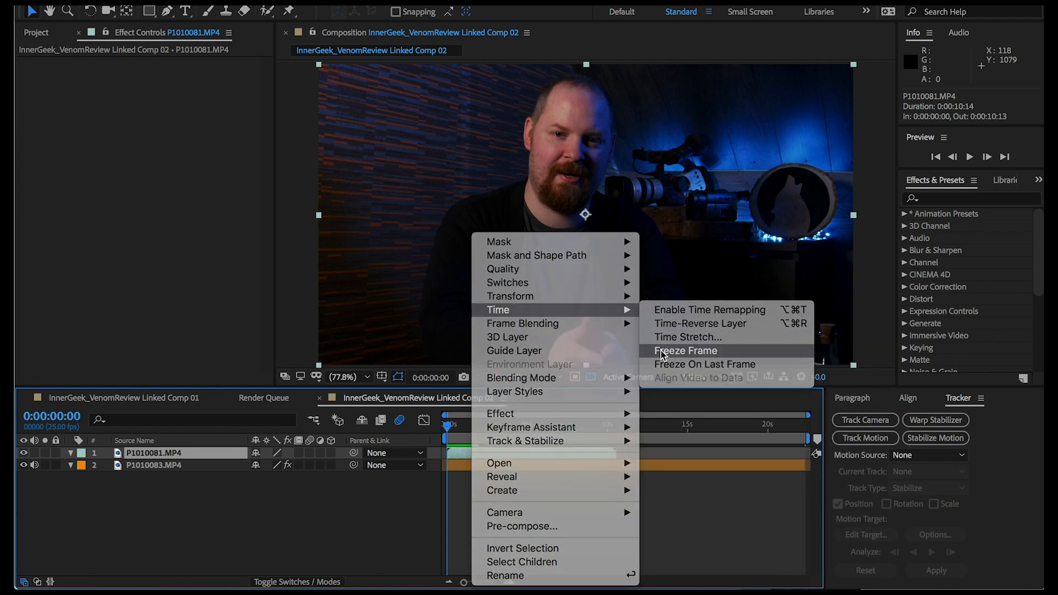
{"action": "left_click", "coordinate": [136, 441]}
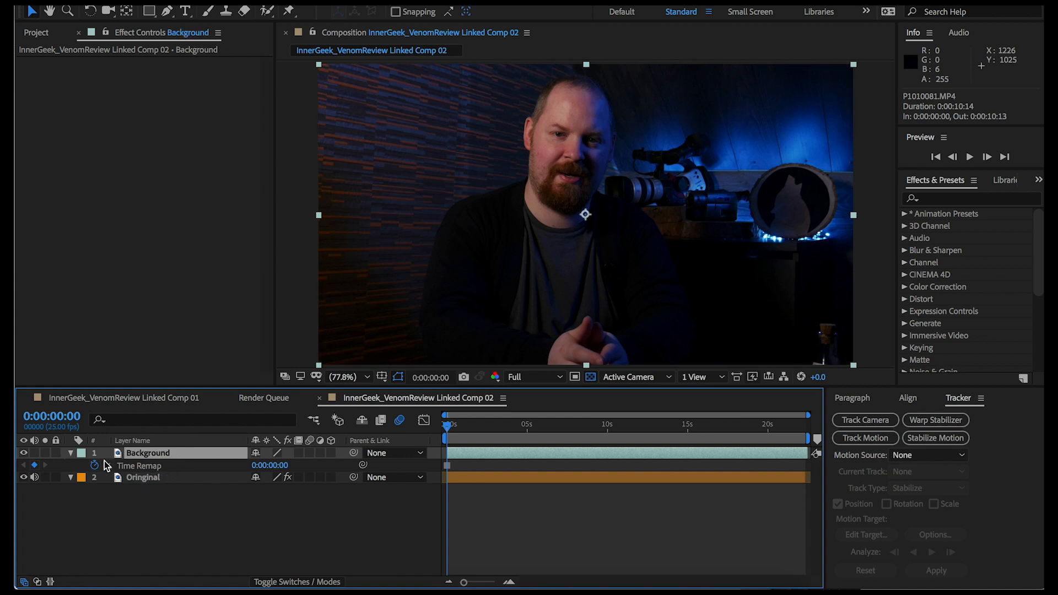
{"action": "left_click_drag", "start_coordinate": [136, 457], "coordinate": [136, 495]}
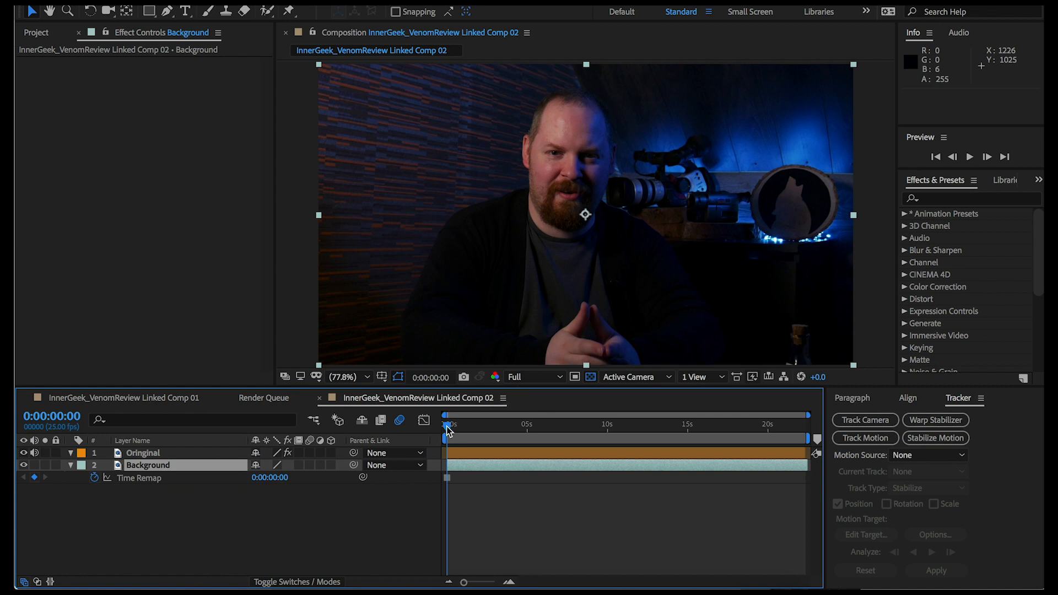
At 0:00:00:14, draw a closed mask around the lower-right corner of the Oringinal layer and set its mode to Subtract
{"action": "left_click_drag", "start_coordinate": [446, 425], "coordinate": [456, 434]}
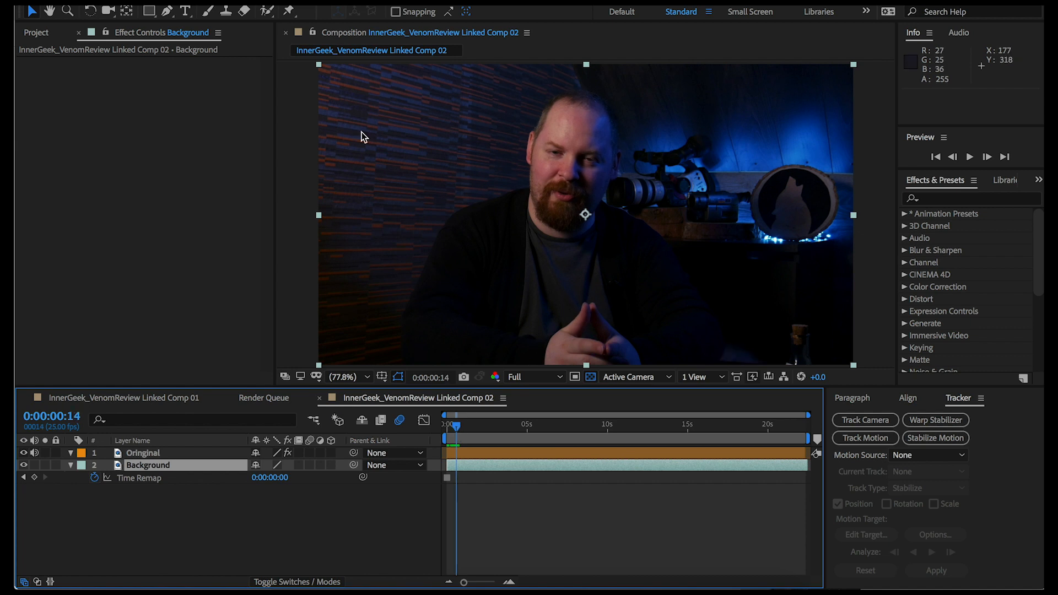
{"action": "left_click", "coordinate": [168, 14]}
{"action": "key", "text": "ctrl+Up"}
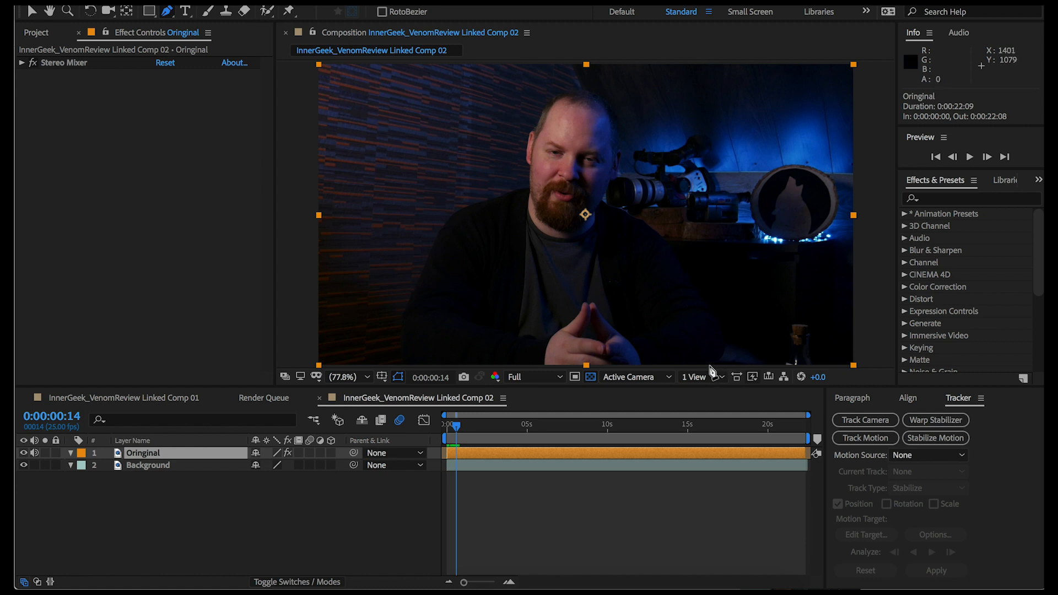
{"action": "left_click", "coordinate": [709, 365]}
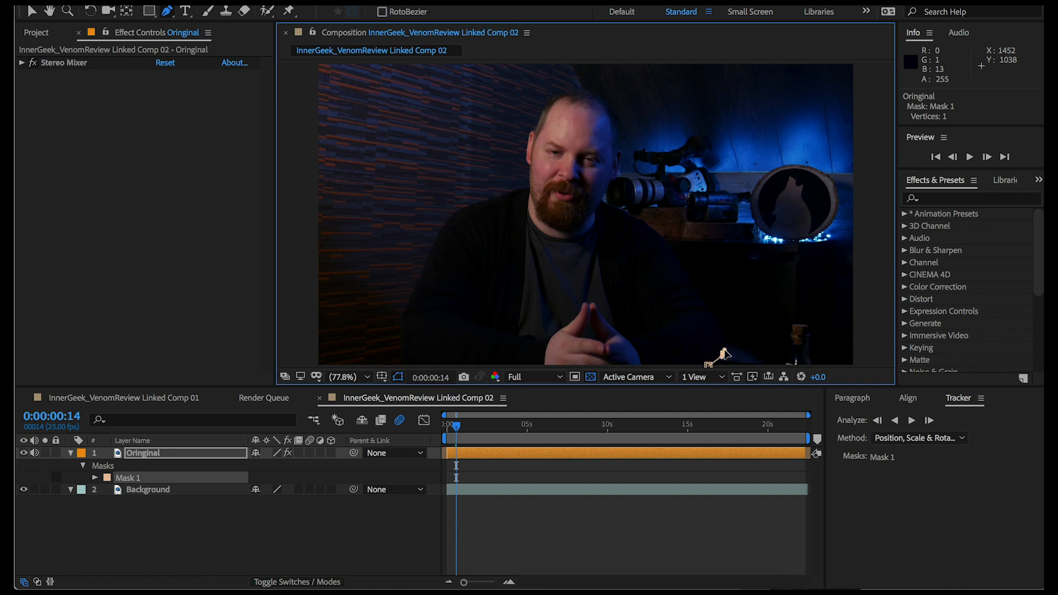
{"action": "left_click", "coordinate": [723, 353]}
{"action": "left_click", "coordinate": [724, 334]}
{"action": "left_click", "coordinate": [726, 308]}
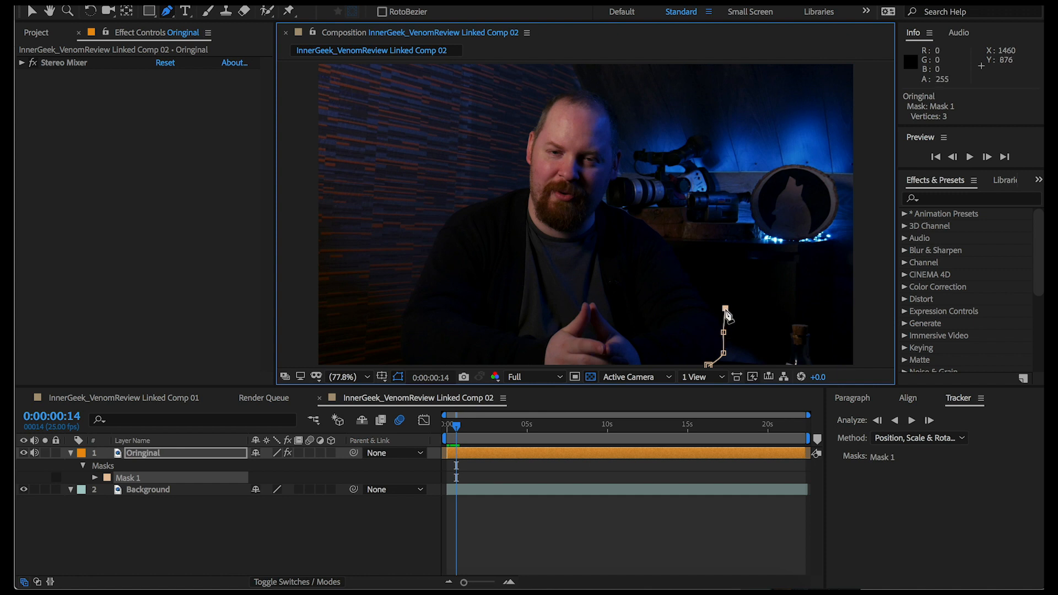
{"action": "left_click", "coordinate": [859, 305]}
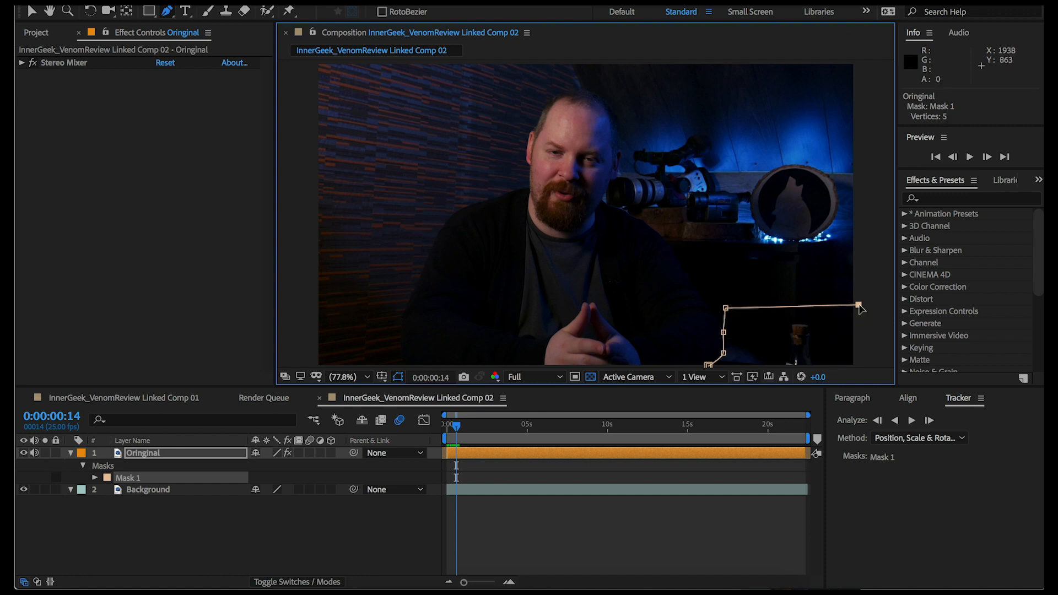
{"action": "left_click", "coordinate": [859, 366]}
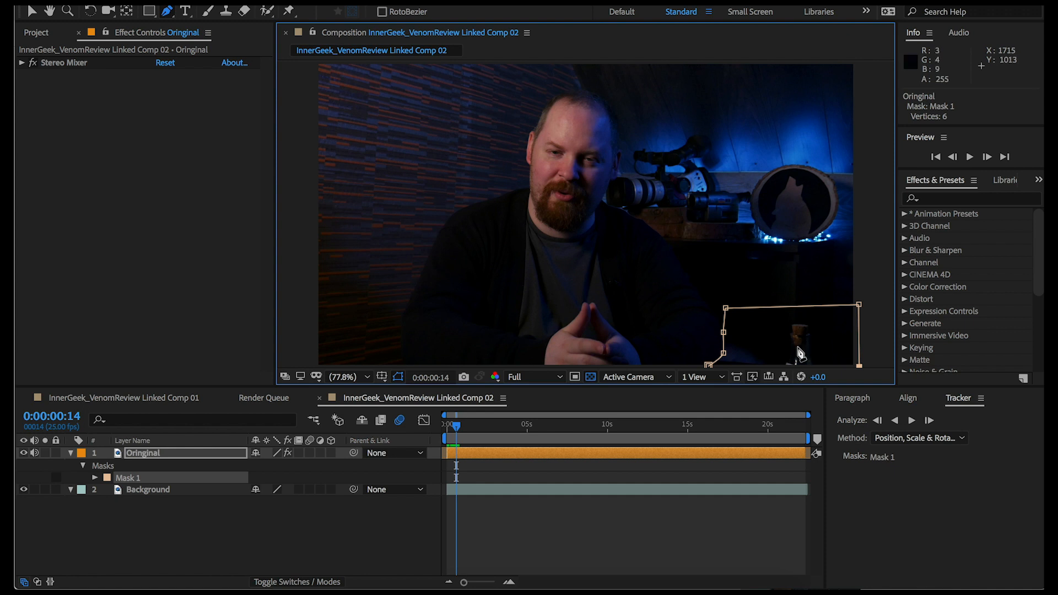
{"action": "left_click", "coordinate": [709, 366]}
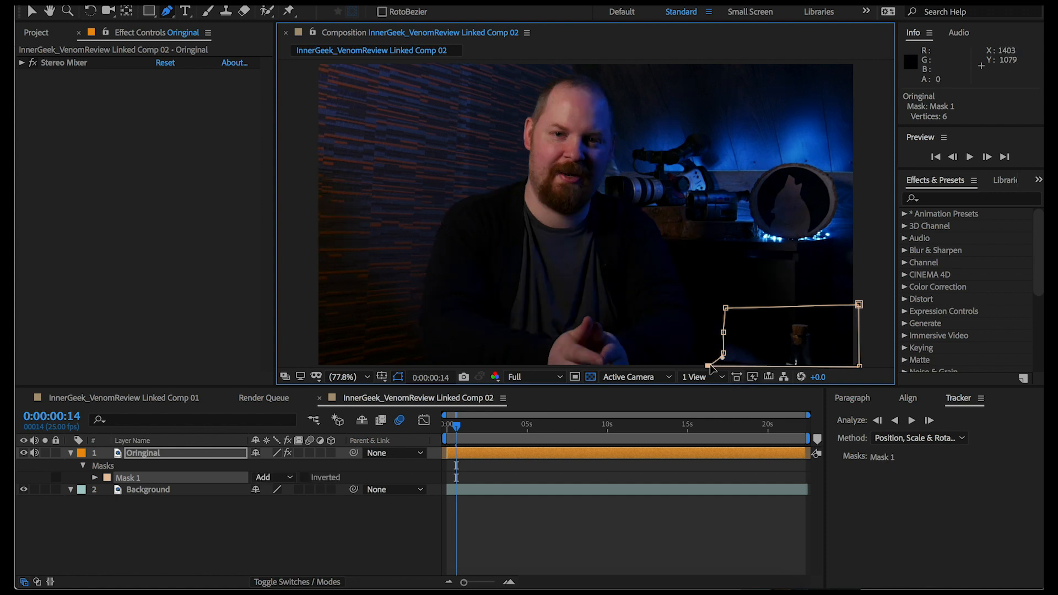
{"action": "left_click", "coordinate": [265, 478]}
{"action": "left_click", "coordinate": [278, 519]}
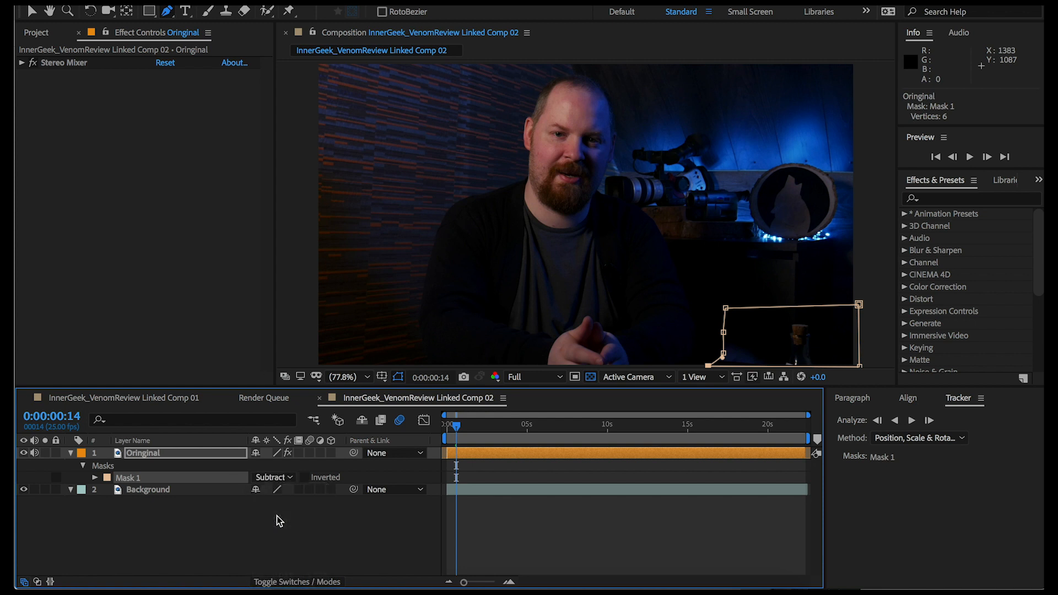
Advance to 0:00:00:21, show Mask 1's properties and set a Mask Path keyframe there
{"action": "key", "text": "Page_Down"}
{"action": "key", "text": "Page_Down"}
{"action": "key", "text": "Page_Down"}
{"action": "key", "text": "Page_Down"}
{"action": "key", "text": "Page_Down"}
{"action": "key", "text": "Page_Down"}
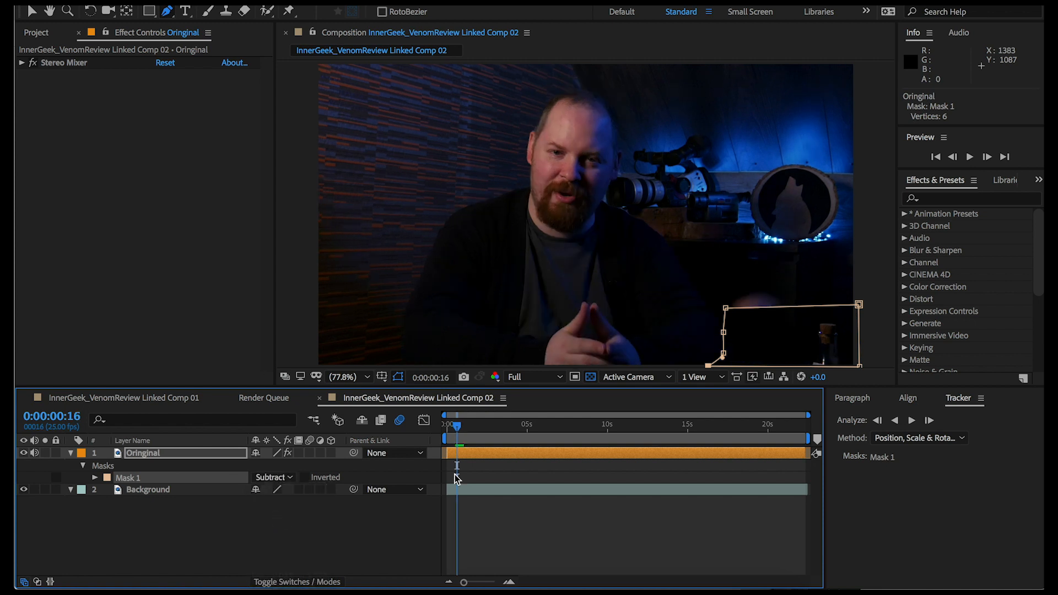
{"action": "key", "text": "Page_Down"}
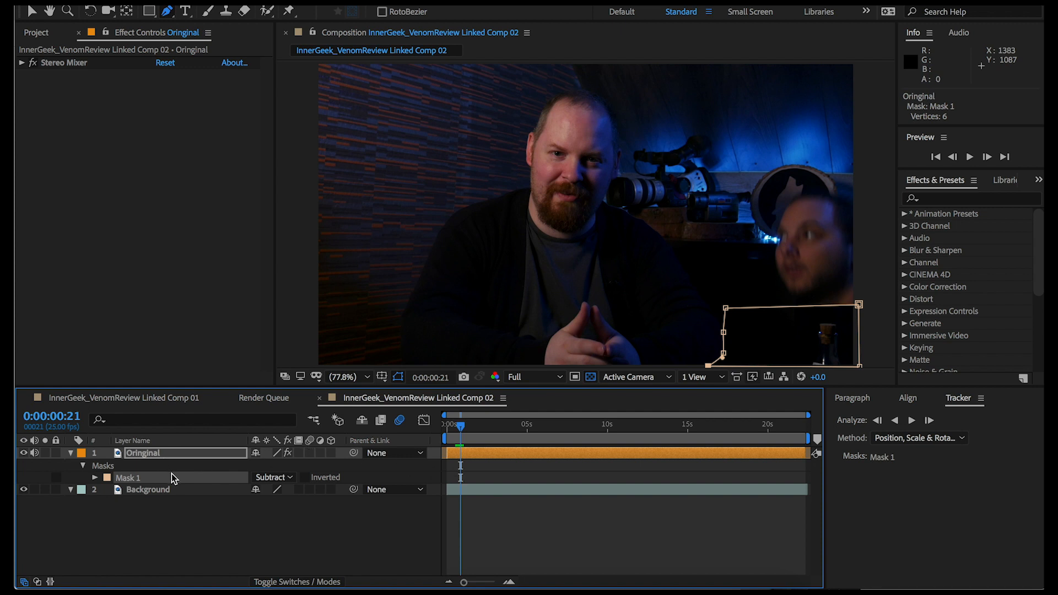
{"action": "key", "text": "m"}
{"action": "key", "text": "m"}
{"action": "key", "text": "m"}
{"action": "key", "text": "m"}
{"action": "key", "text": "m"}
{"action": "left_click", "coordinate": [118, 477]}
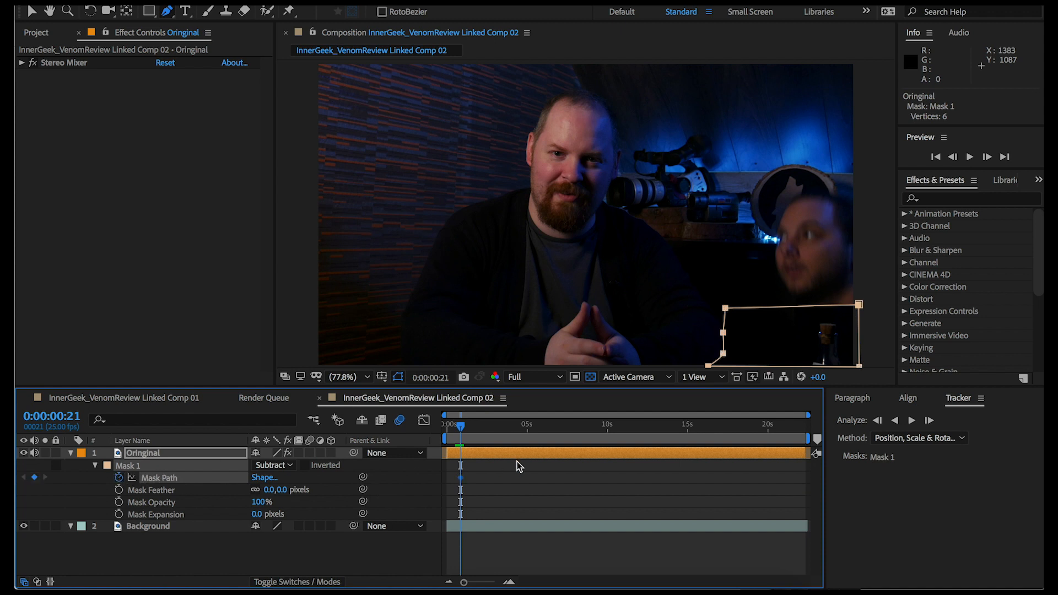
At 0:00:01:08, raise the mask's upper edge to cover more of the second man's body, just below his chin
{"action": "key", "text": "Page_Down"}
{"action": "key", "text": "Page_Down"}
{"action": "key", "text": "Page_Down"}
{"action": "key", "text": "Page_Down"}
{"action": "key", "text": "Page_Down"}
{"action": "key", "text": "Page_Down"}
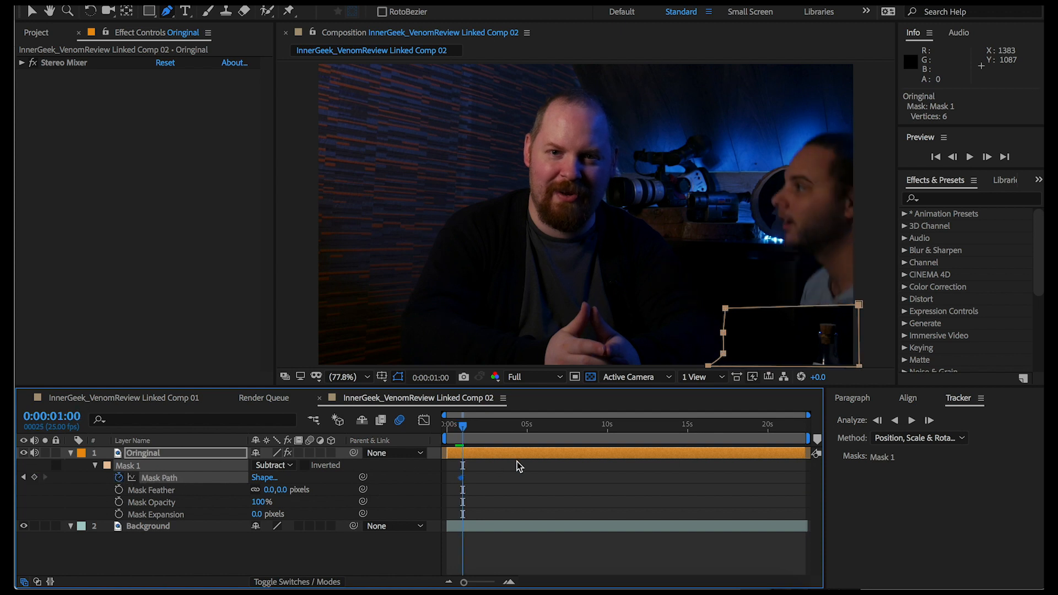
{"action": "key", "text": "Page_Down"}
{"action": "key", "text": "Page_Down"}
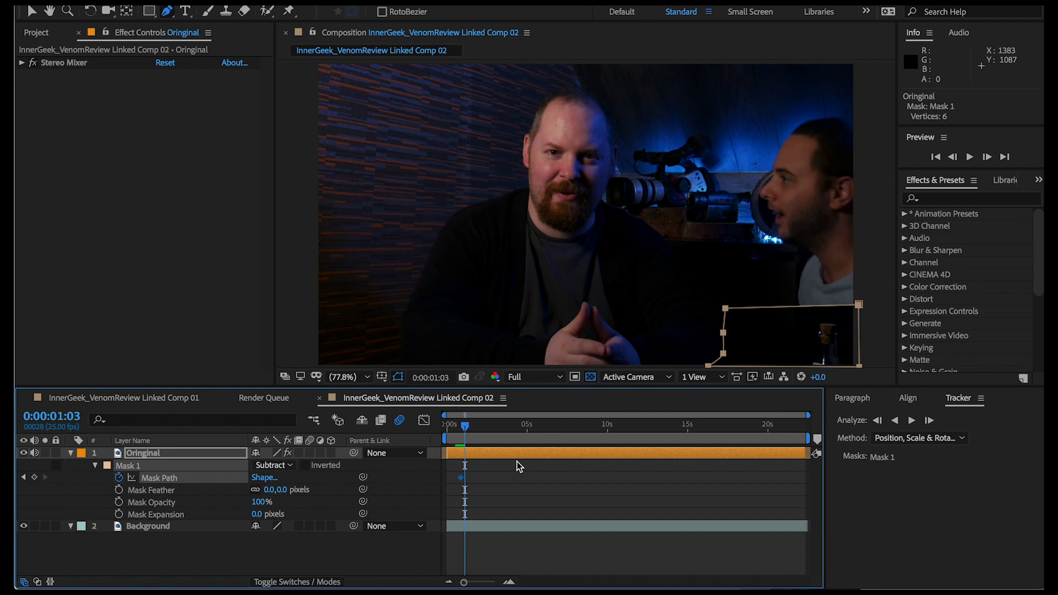
{"action": "key", "text": "Page_Down"}
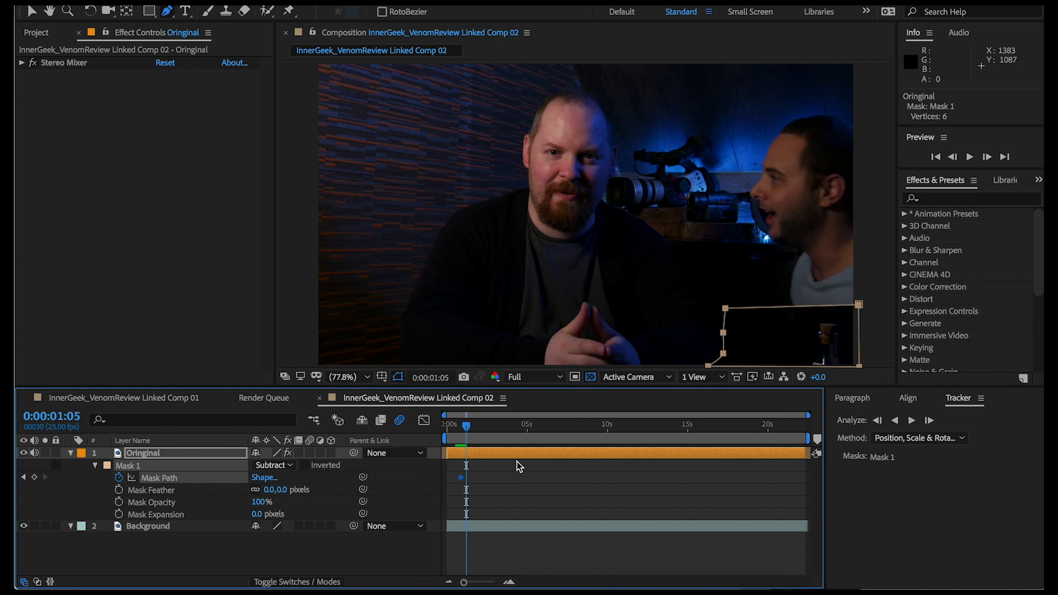
{"action": "key", "text": "Page_Up"}
{"action": "key", "text": "Page_Up"}
{"action": "key", "text": "Page_Up"}
{"action": "key", "text": "Page_Up"}
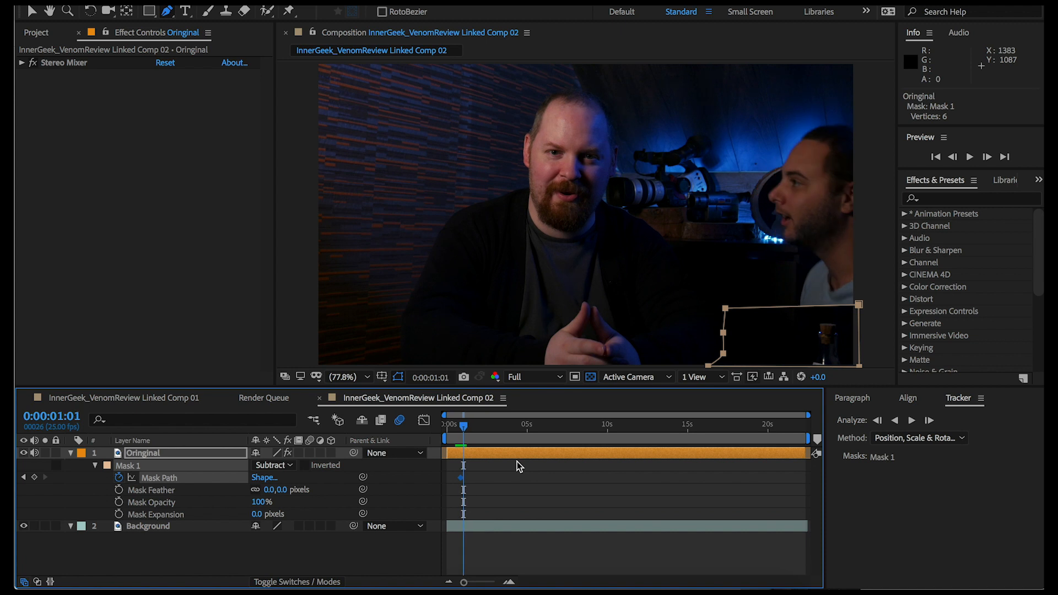
{"action": "key", "text": "Page_Down"}
{"action": "key", "text": "Page_Down"}
{"action": "key", "text": "Page_Down"}
{"action": "key", "text": "Page_Down"}
{"action": "key", "text": "Page_Down"}
{"action": "key", "text": "Page_Down"}
{"action": "key", "text": "Page_Down"}
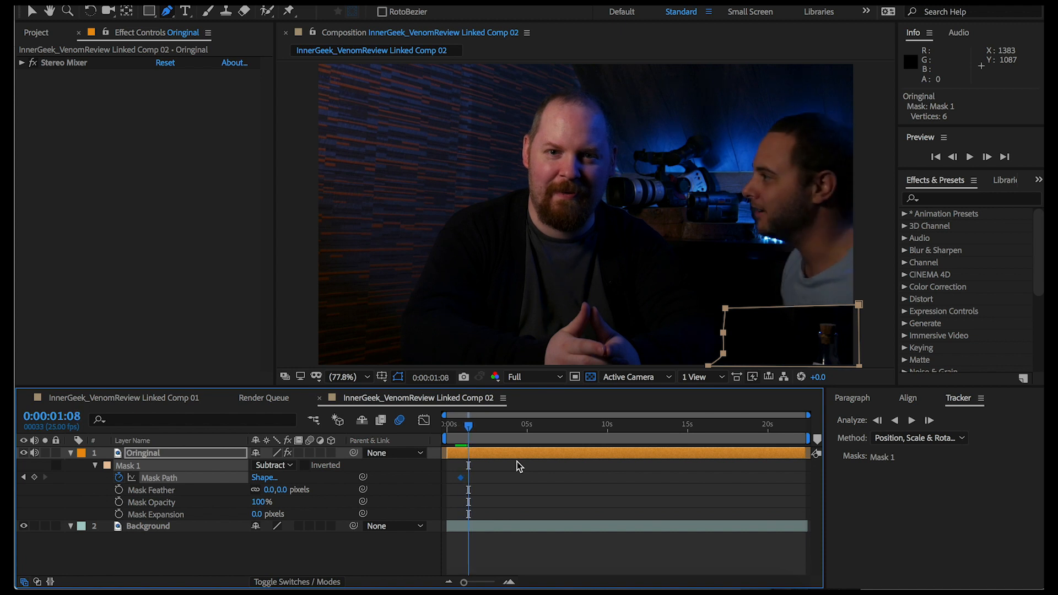
{"action": "key", "text": "v"}
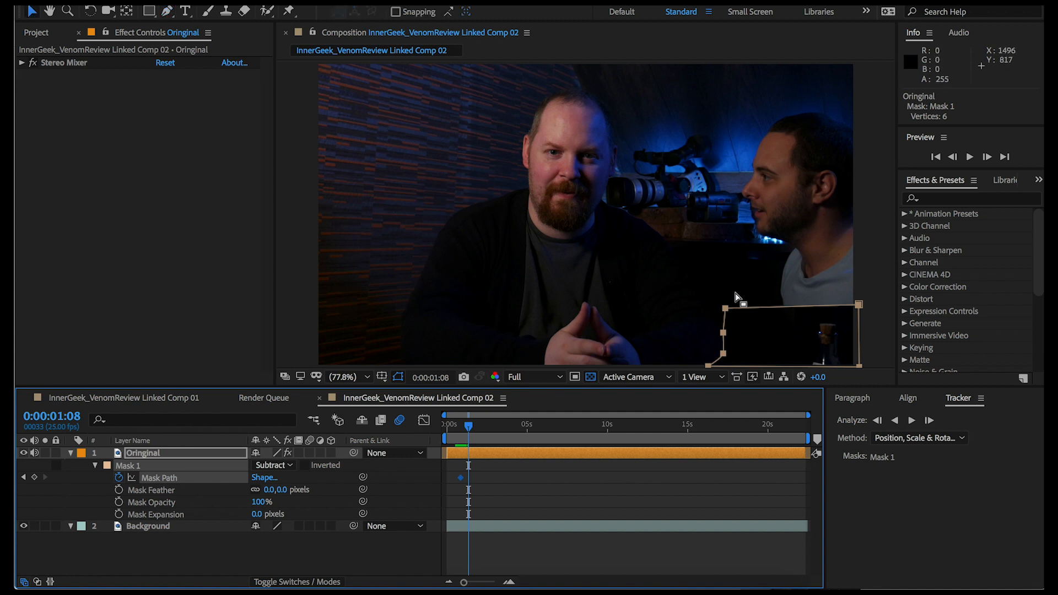
{"action": "left_click_drag", "start_coordinate": [707, 284], "coordinate": [867, 243]}
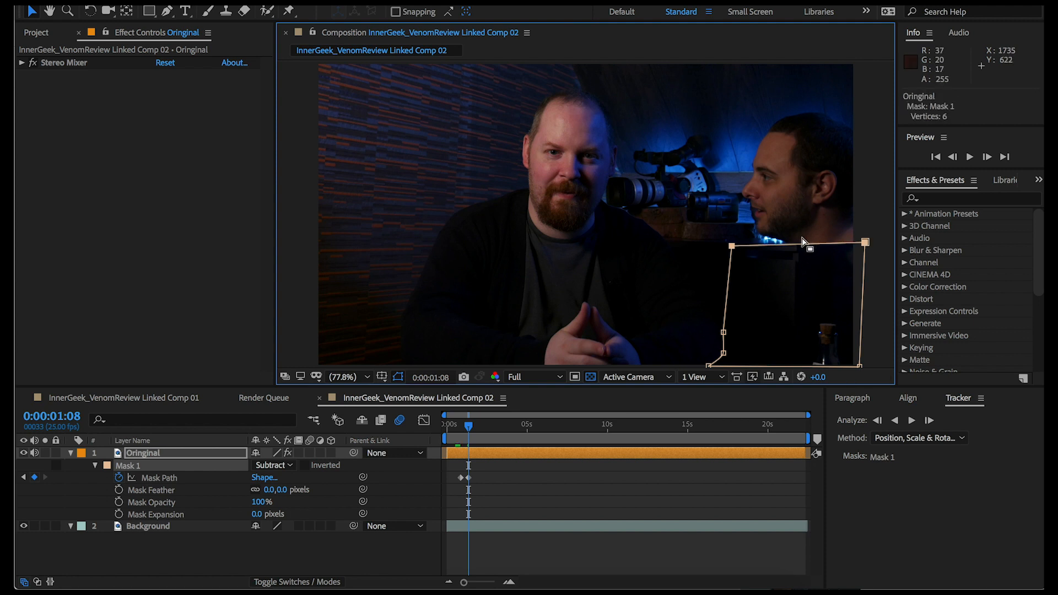
Add two vertices to the mask's upper edge, fit it along the man's neck and shoulder, and shift the lower-left vertex inward
{"action": "key", "text": "g"}
{"action": "left_click", "coordinate": [797, 244]}
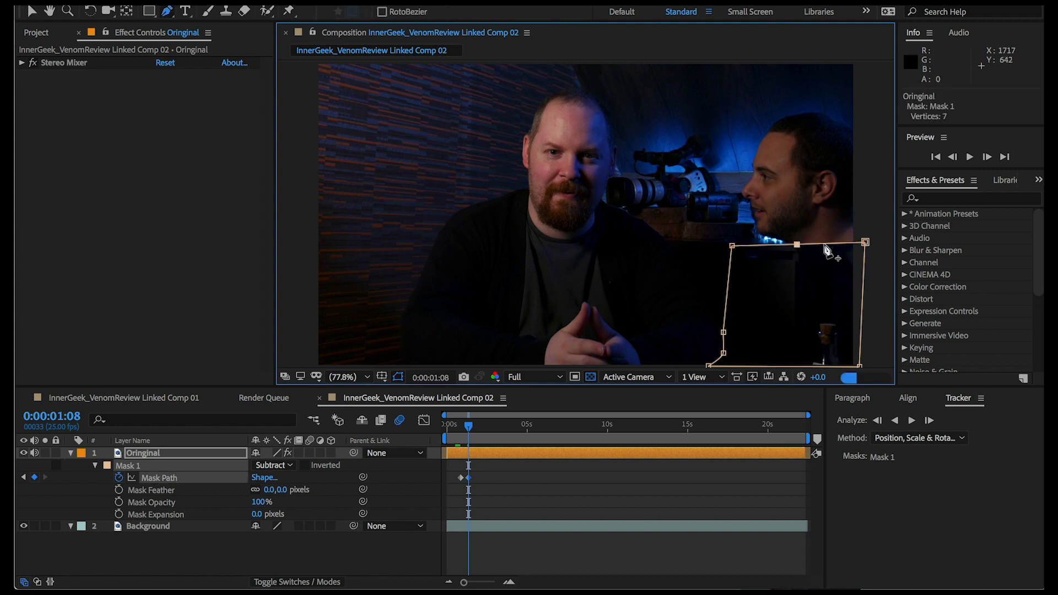
{"action": "left_click", "coordinate": [836, 243]}
{"action": "key", "text": "v"}
{"action": "left_click_drag", "start_coordinate": [836, 243], "coordinate": [862, 174]}
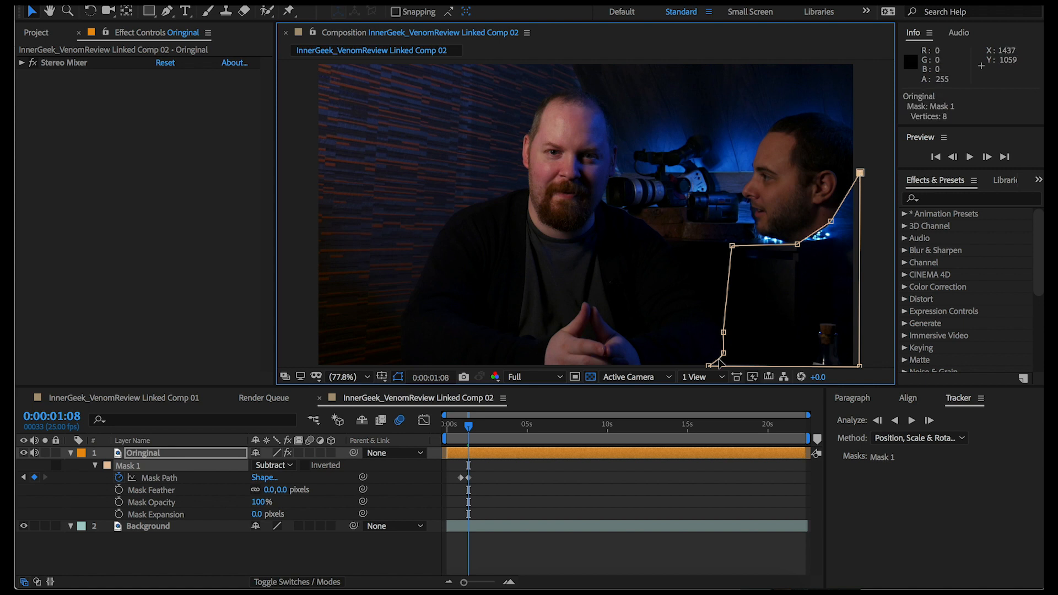
{"action": "left_click_drag", "start_coordinate": [710, 368], "coordinate": [731, 371]}
Play and scrub through the clip to check how the mask follows the man's body
{"action": "key", "text": "space"}
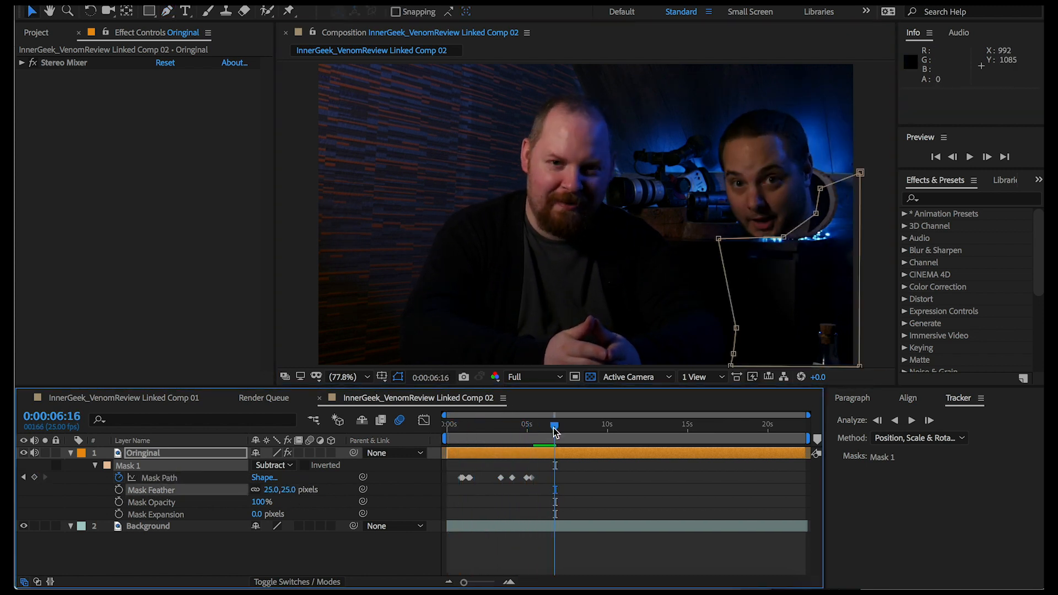
{"action": "key", "text": "space"}
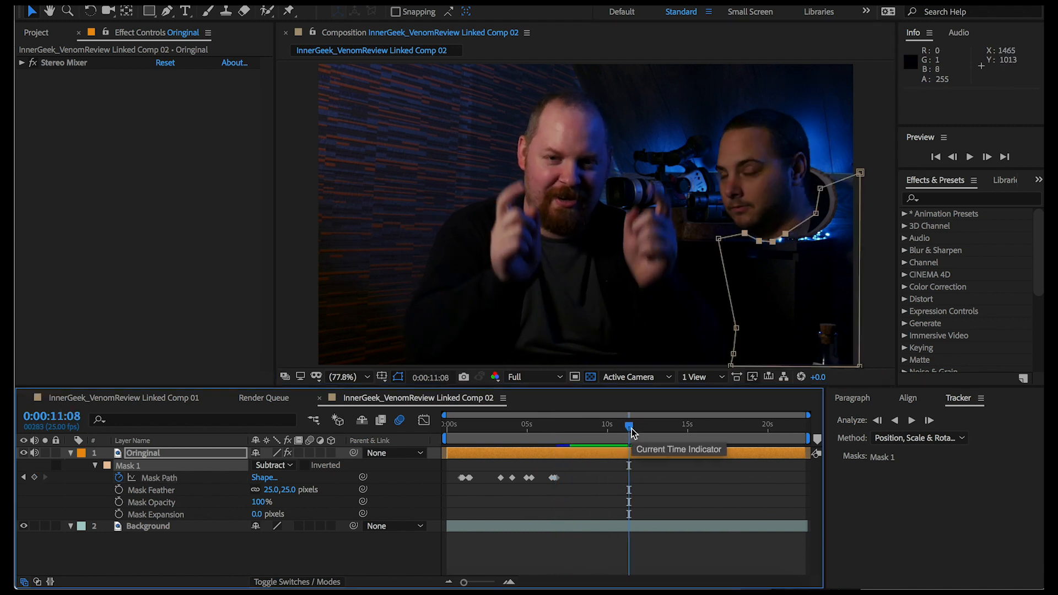
{"action": "left_click", "coordinate": [651, 435]}
{"action": "left_click_drag", "start_coordinate": [650, 435], "coordinate": [675, 432]}
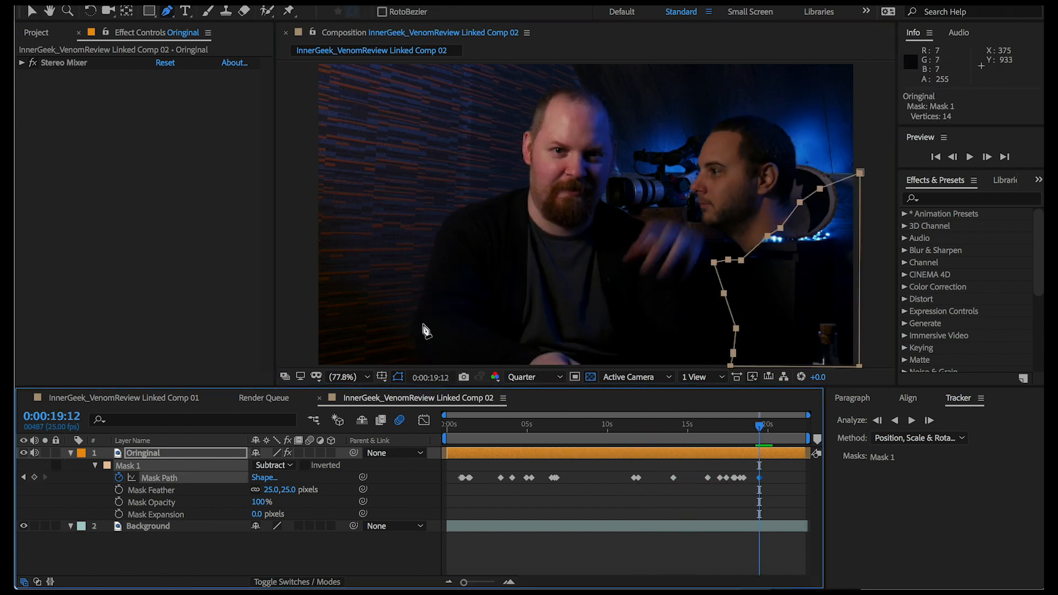
Apply the Exposure effect to the Oringinal layer with Exposure 4.00 and Gamma Correction 2.02
{"action": "right_click", "coordinate": [134, 147]}
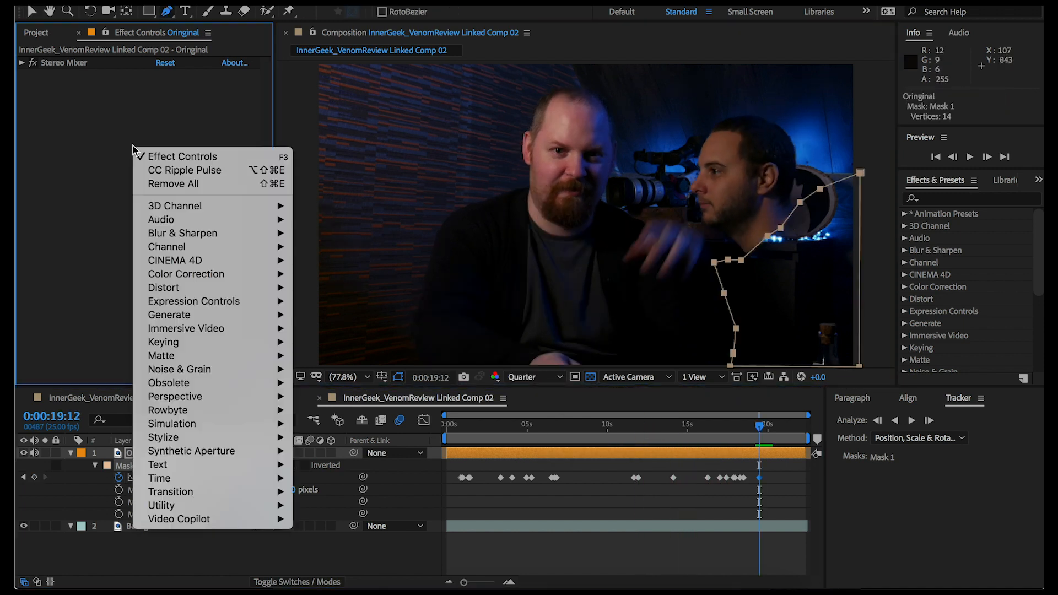
{"action": "mouse_move", "coordinate": [202, 264]}
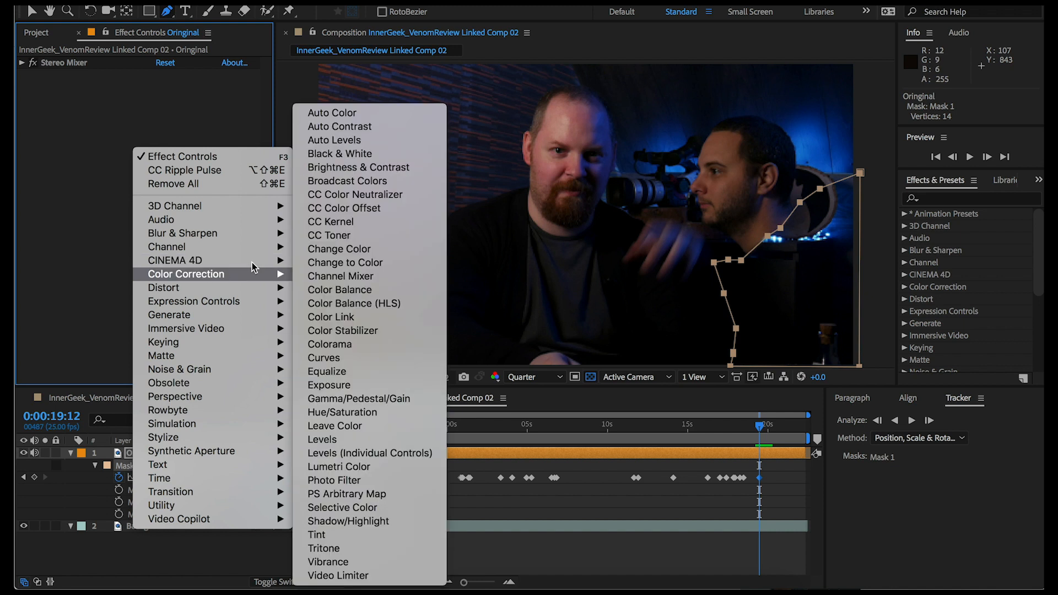
{"action": "left_click", "coordinate": [334, 384]}
{"action": "key", "text": "v"}
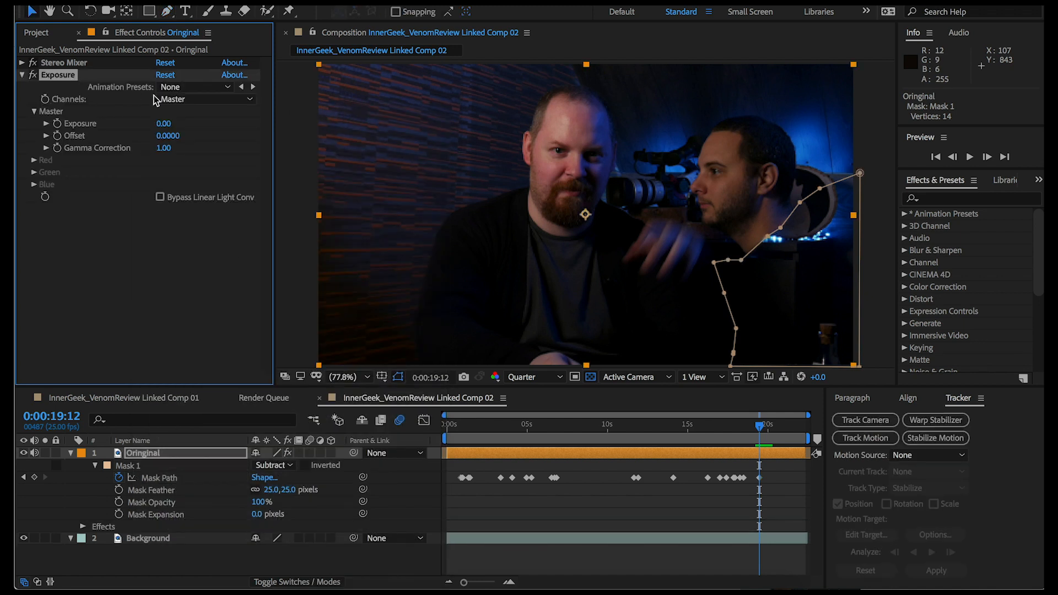
{"action": "left_click", "coordinate": [46, 124]}
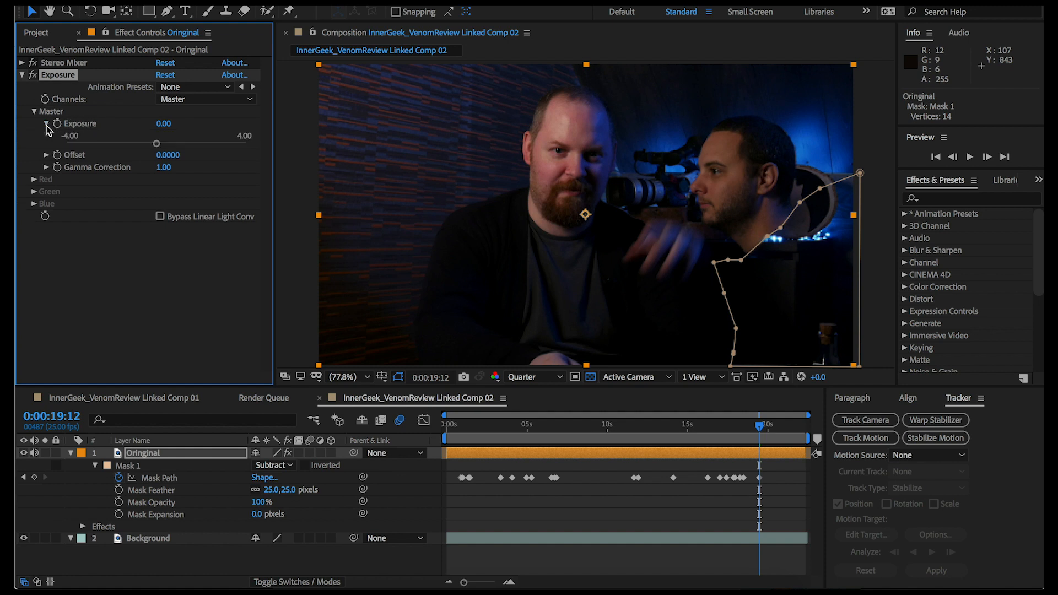
{"action": "left_click_drag", "start_coordinate": [157, 148], "coordinate": [269, 148]}
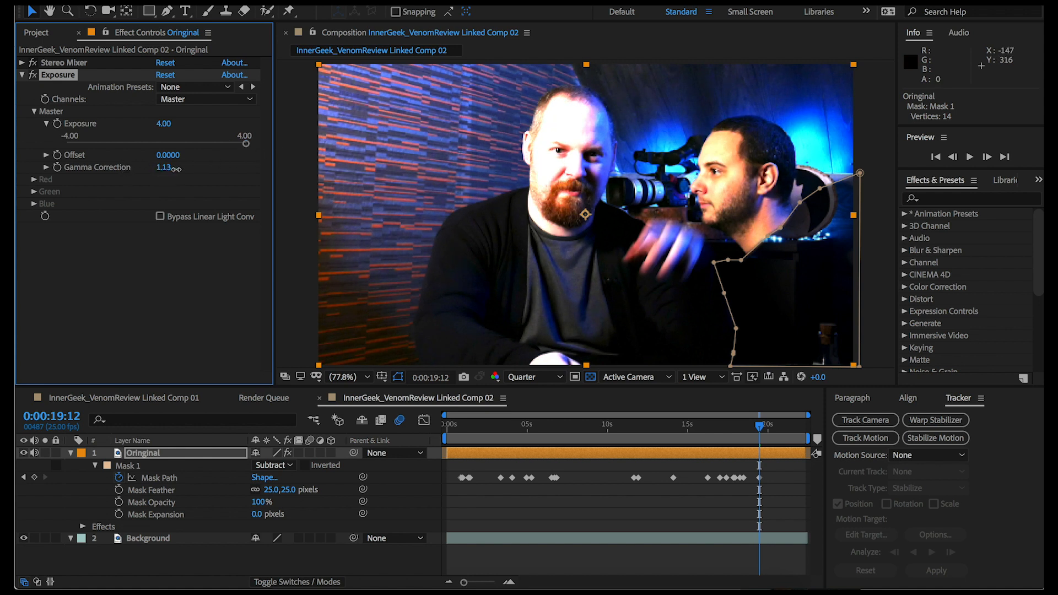
{"action": "left_click_drag", "start_coordinate": [174, 168], "coordinate": [194, 169]}
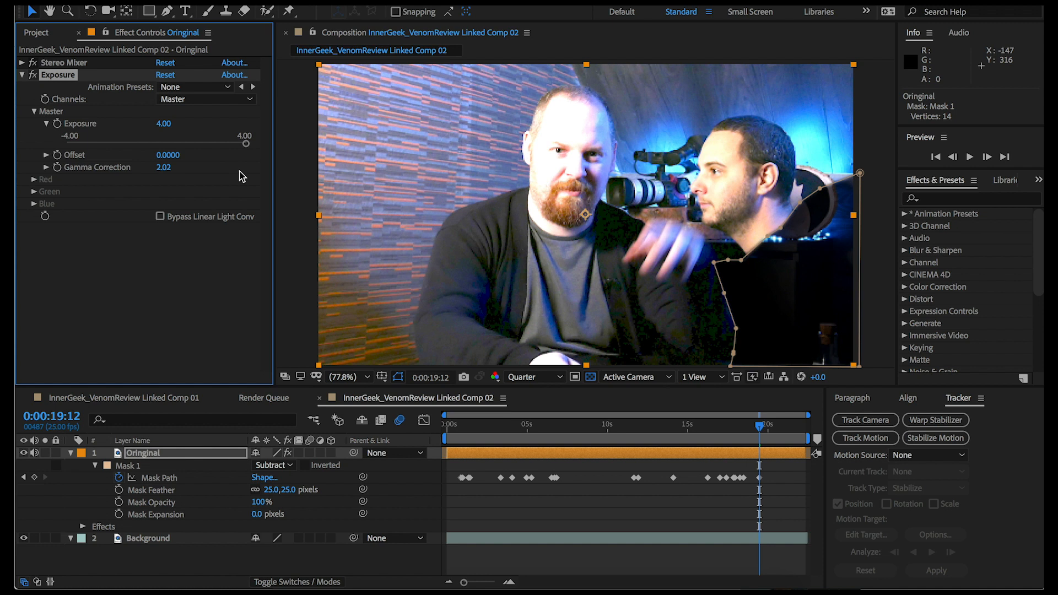
At 0:00:19:12, pull the vertices along the mask's left edge inward, away from the first man's hand and arm
{"action": "left_click", "coordinate": [715, 269]}
{"action": "left_click_drag", "start_coordinate": [714, 263], "coordinate": [720, 263]}
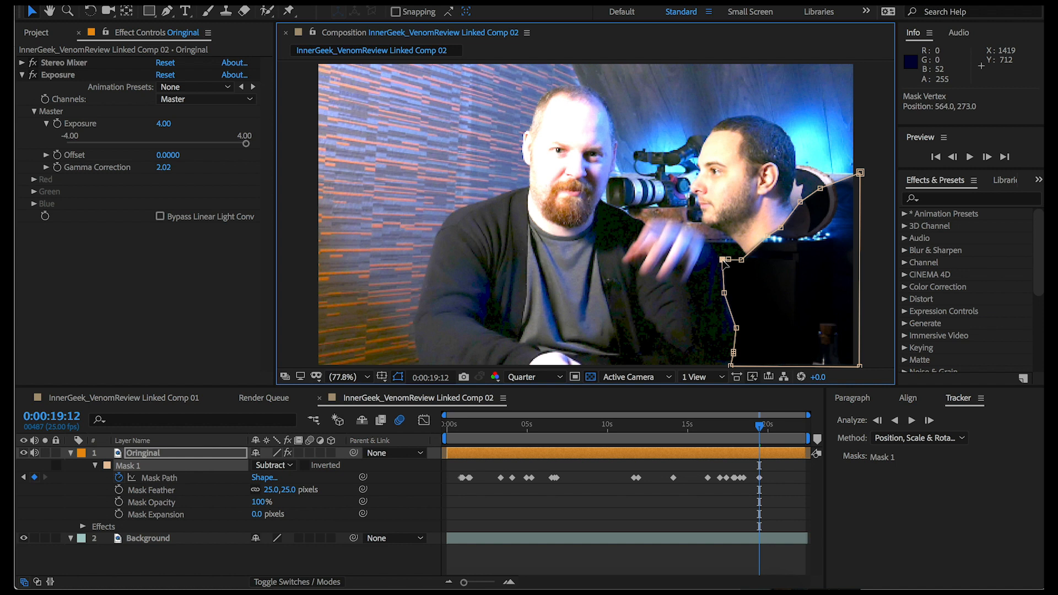
{"action": "left_click_drag", "start_coordinate": [724, 292], "coordinate": [733, 292]}
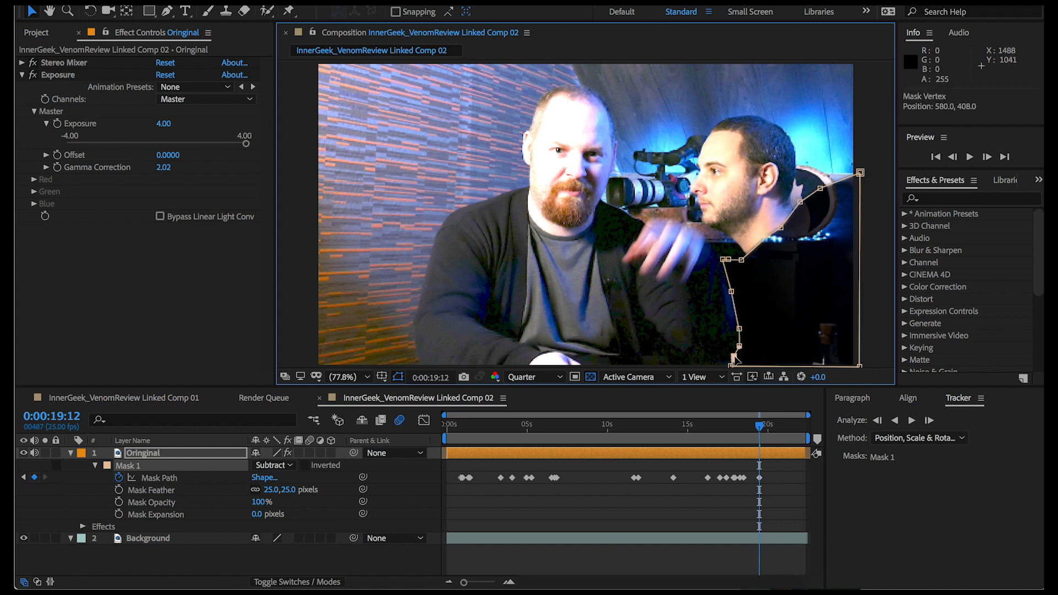
Advance frame by frame to 0:00:20:07, reshaping the mask's left edge to follow the first man's arm
{"action": "key", "text": "Page_Down"}
{"action": "key", "text": "Page_Down"}
{"action": "key", "text": "Page_Down"}
{"action": "left_click_drag", "start_coordinate": [739, 257], "coordinate": [718, 286]}
{"action": "key", "text": "Page_Down"}
{"action": "key", "text": "Page_Down"}
{"action": "key", "text": "Page_Down"}
{"action": "key", "text": "Page_Down"}
{"action": "key", "text": "Page_Down"}
{"action": "key", "text": "Page_Down"}
{"action": "key", "text": "Page_Down"}
{"action": "key", "text": "Page_Down"}
{"action": "key", "text": "Page_Down"}
{"action": "key", "text": "Page_Down"}
{"action": "key", "text": "Page_Down"}
From 0:00:20:07 onward, keep fitting the mask's left vertices around the first man's elbow and forearm, checking the following frames
{"action": "key", "text": "Page_Down"}
{"action": "key", "text": "Page_Down"}
{"action": "key", "text": "Page_Down"}
{"action": "key", "text": "Page_Down"}
{"action": "left_click_drag", "start_coordinate": [742, 344], "coordinate": [745, 348]}
{"action": "key", "text": "Page_Down"}
{"action": "key", "text": "Page_Down"}
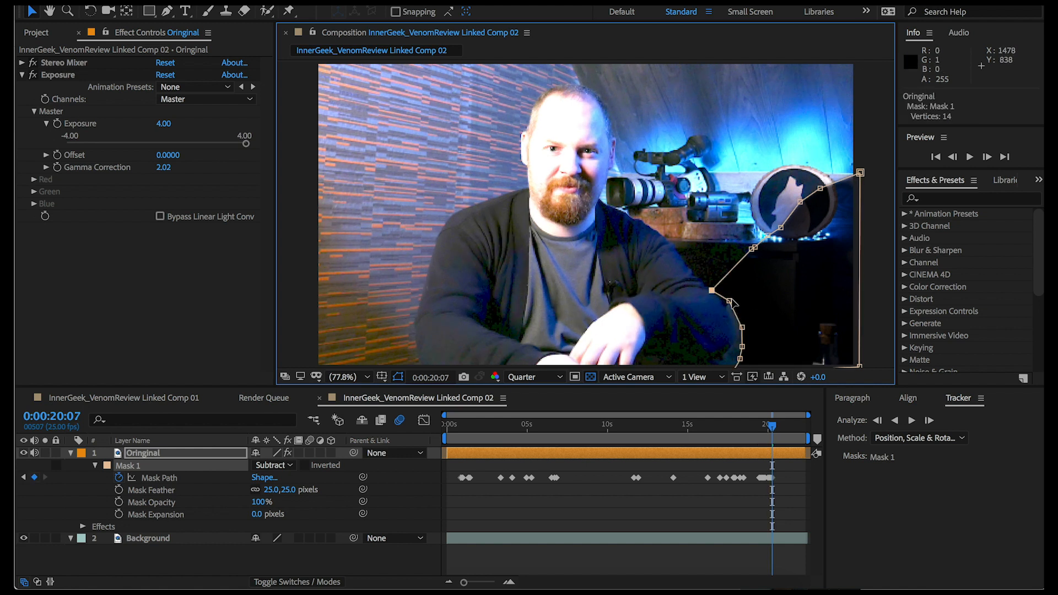
{"action": "left_click_drag", "start_coordinate": [718, 286], "coordinate": [711, 289]}
{"action": "middle_click_drag", "start_coordinate": [720, 374], "coordinate": [716, 347]}
{"action": "key", "text": "Page_Down"}
{"action": "key", "text": "Page_Down"}
{"action": "left_click_drag", "start_coordinate": [708, 262], "coordinate": [702, 271]}
{"action": "key", "text": "Page_Down"}
{"action": "key", "text": "Page_Down"}
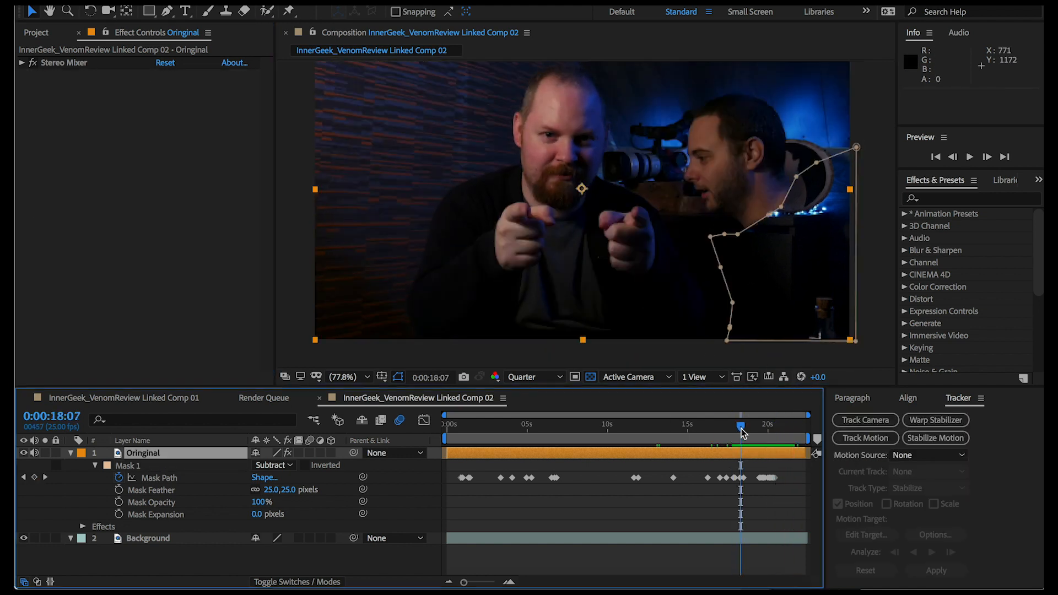
{"action": "key", "text": "Page_Down"}
{"action": "key", "text": "Page_Down"}
{"action": "key", "text": "Page_Down"}
{"action": "key", "text": "Page_Down"}
{"action": "key", "text": "Page_Down"}
{"action": "key", "text": "Page_Down"}
{"action": "key", "text": "Page_Down"}
{"action": "key", "text": "Page_Down"}
{"action": "key", "text": "Page_Down"}
Keyframe the Mask Expansion at 20.0 pixels at 0:00:19:16 and preview the composition
{"action": "left_click_drag", "start_coordinate": [257, 515], "coordinate": [269, 514]}
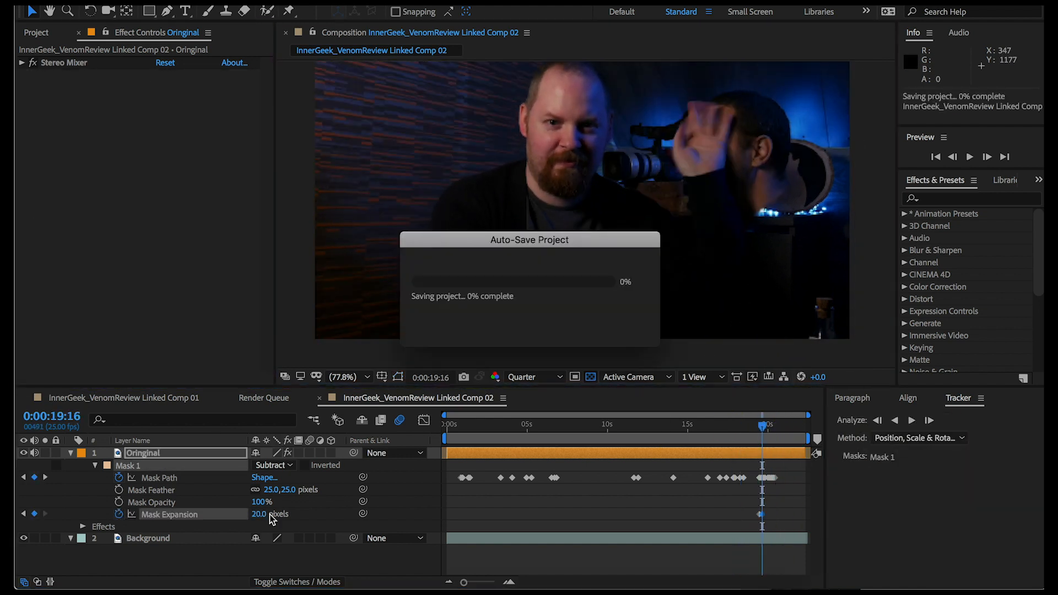
{"action": "key", "text": "space"}
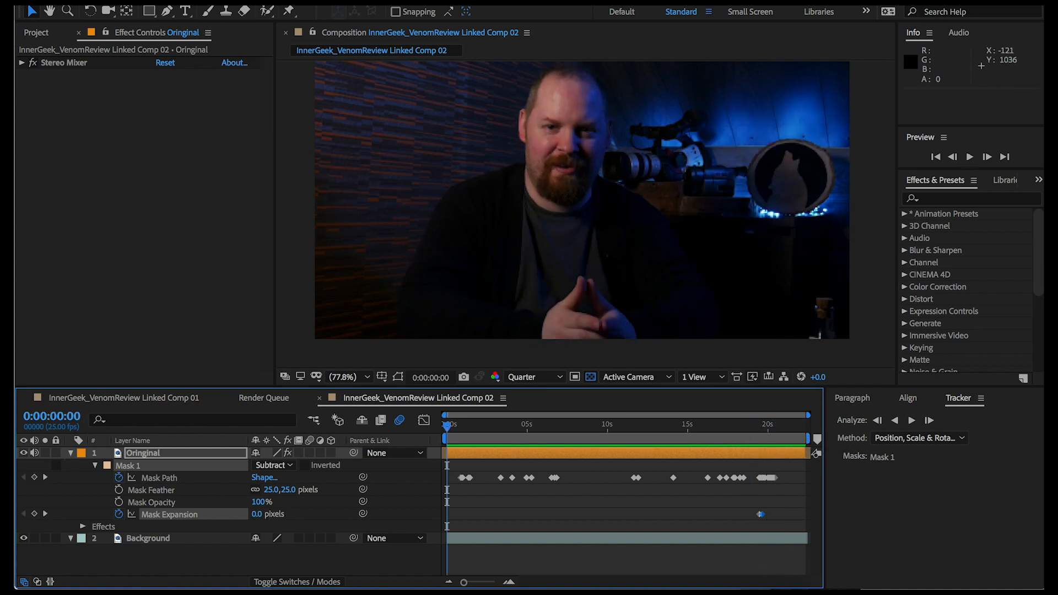
Add the composition to the render queue and render it as InnerGeek_VenomReview Linked Comp 02.mov with Best Settings and Lossless output
{"action": "left_click", "coordinate": [148, 1]}
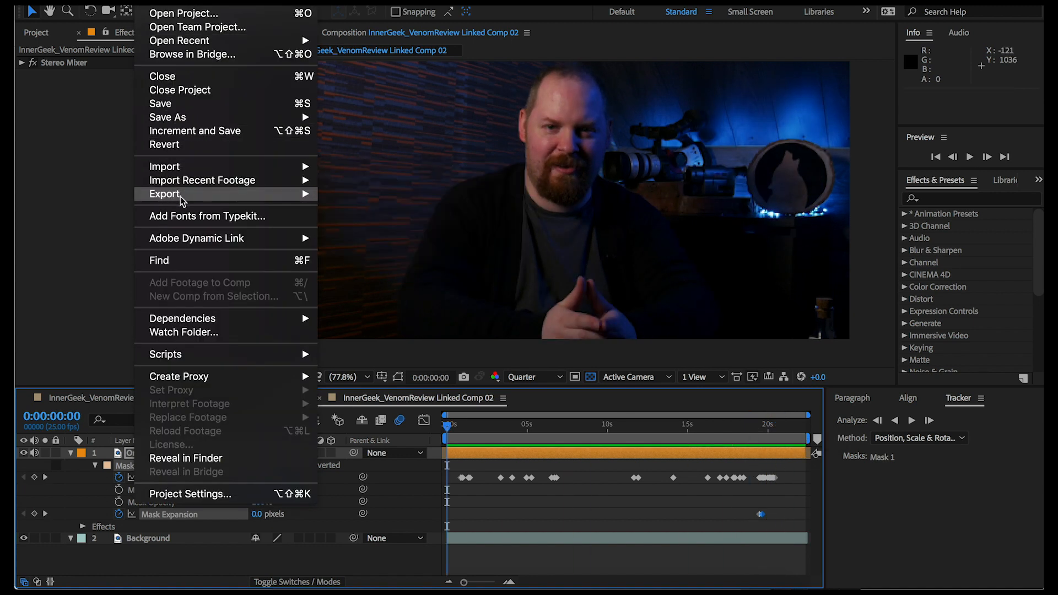
{"action": "mouse_move", "coordinate": [182, 197]}
{"action": "left_click", "coordinate": [358, 208]}
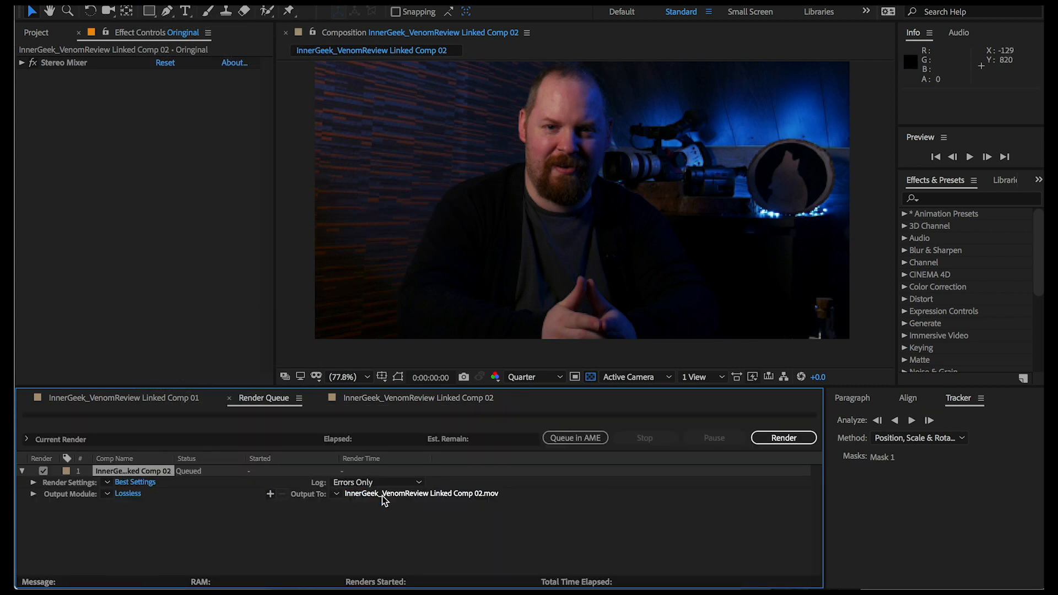
{"action": "left_click", "coordinate": [784, 437]}
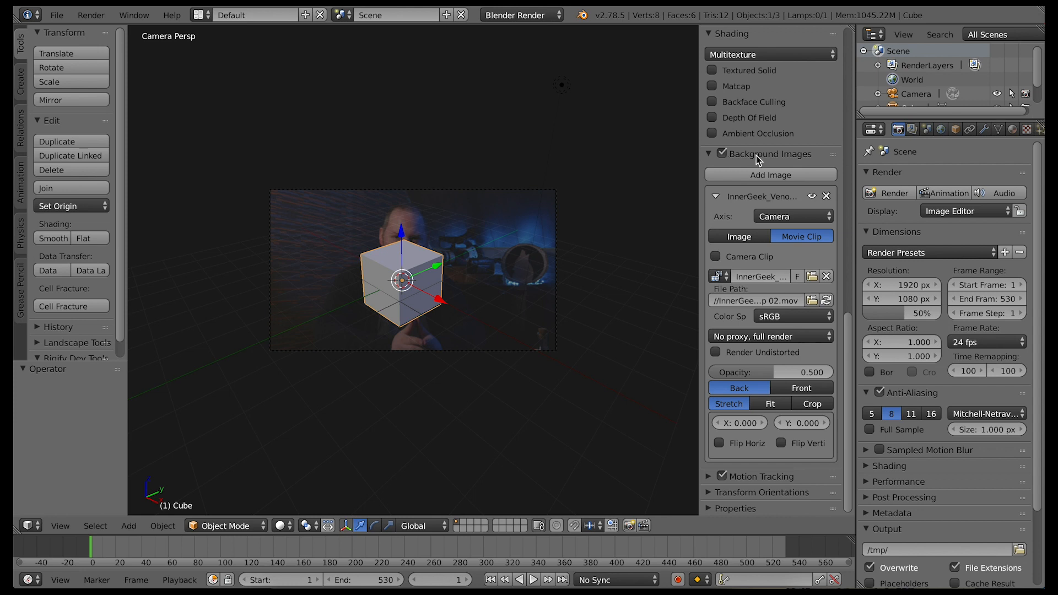
In Blender, toggle the background movie clip off and on, play it backward from frame 530, and return to frame 1
{"action": "left_click", "coordinate": [723, 154]}
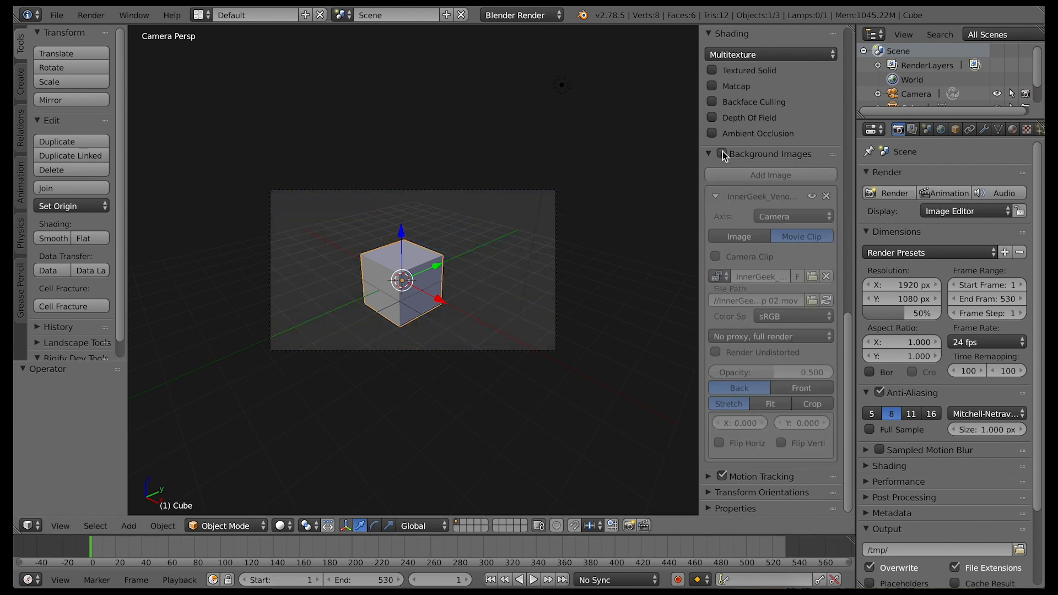
{"action": "left_click", "coordinate": [723, 154]}
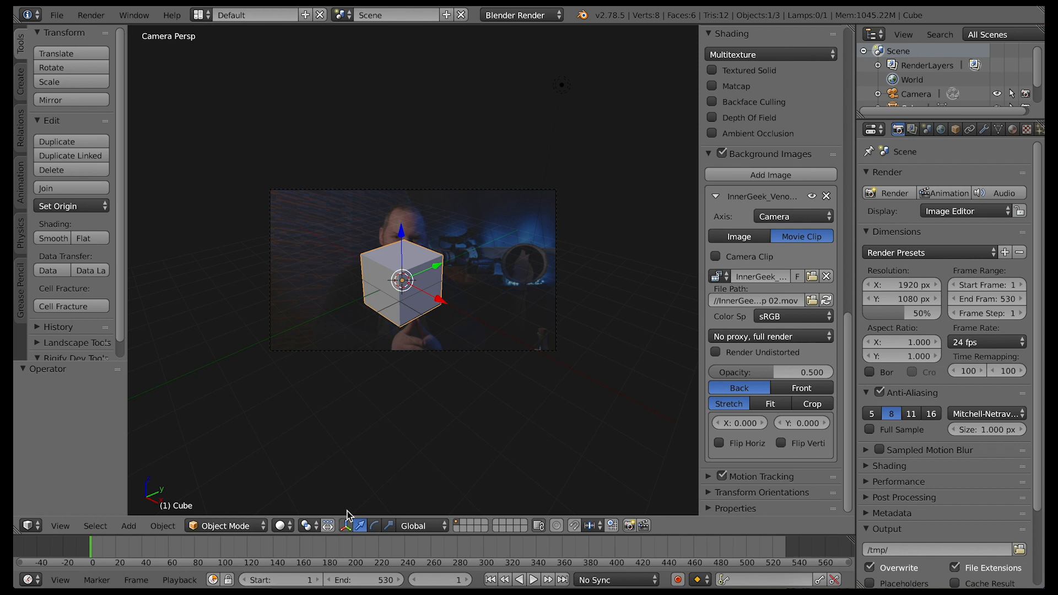
{"action": "left_click", "coordinate": [563, 580]}
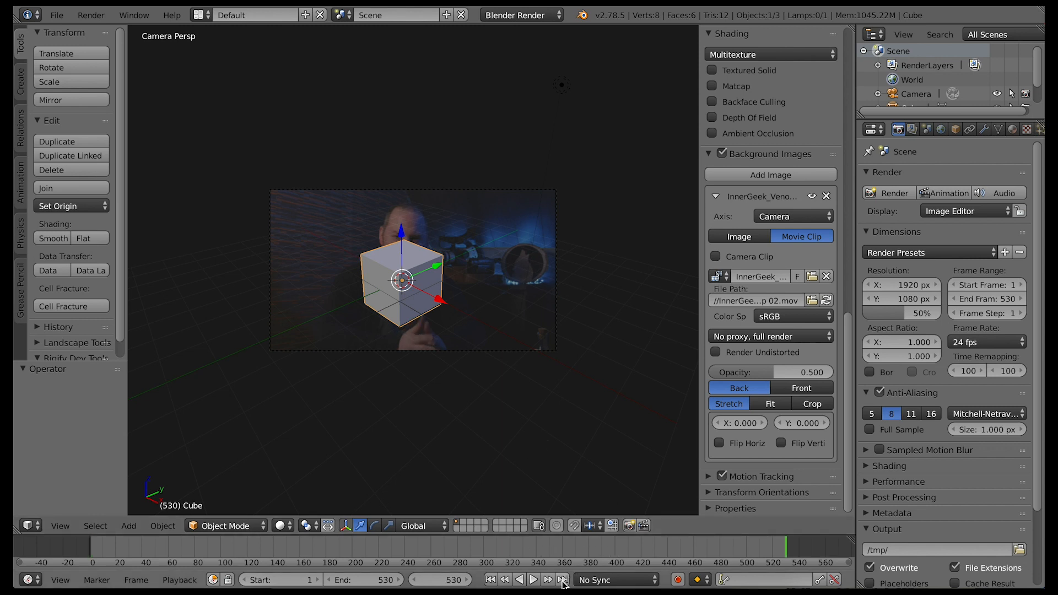
{"action": "key", "text": "shift+alt+a"}
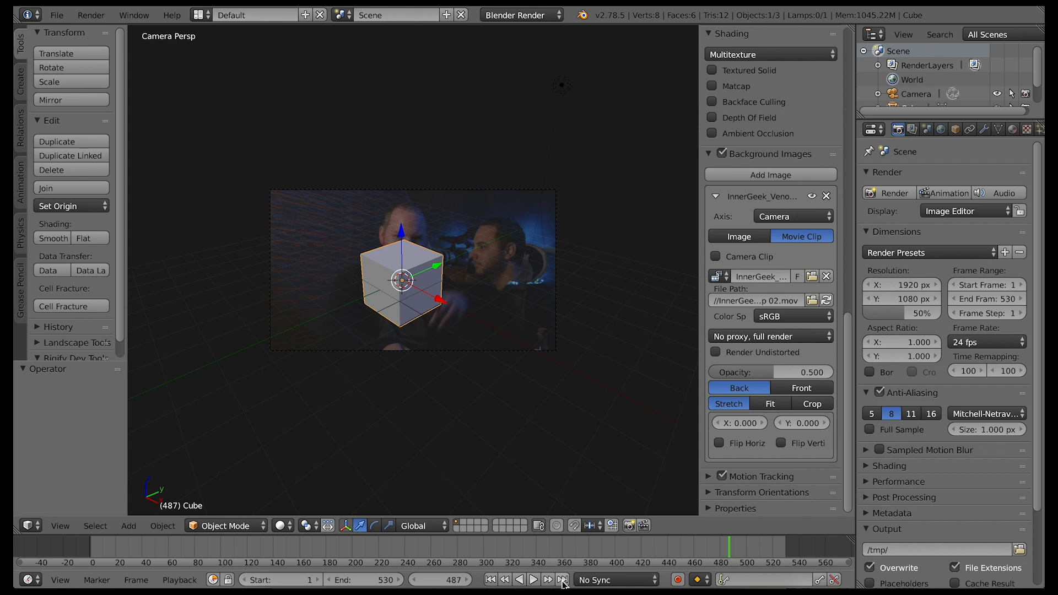
{"action": "key", "text": "shift+Left"}
Switch to the front view and align the active camera to it
{"action": "left_click", "coordinate": [65, 528]}
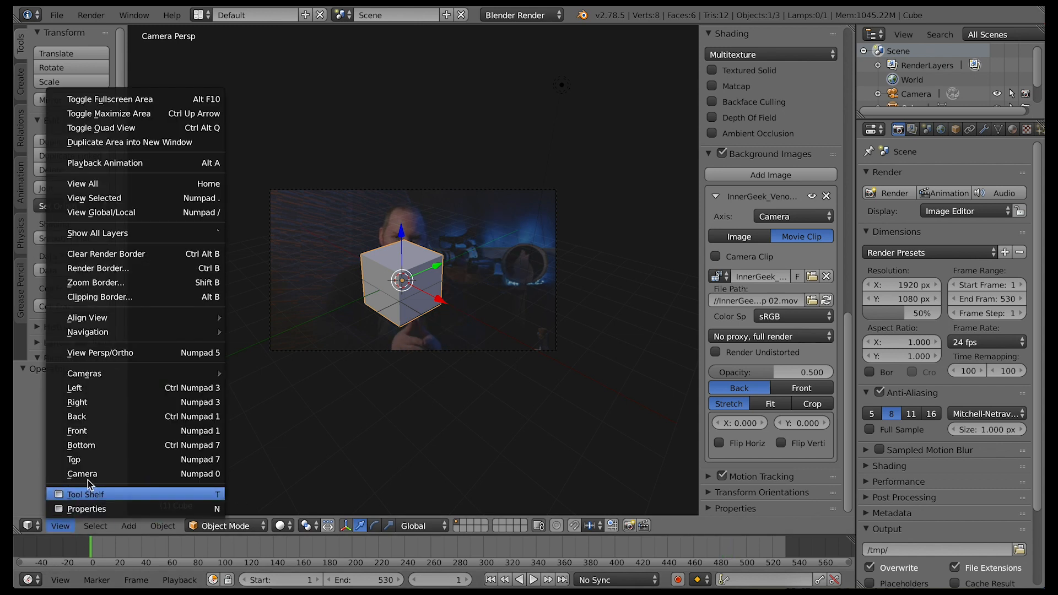
{"action": "left_click", "coordinate": [82, 432]}
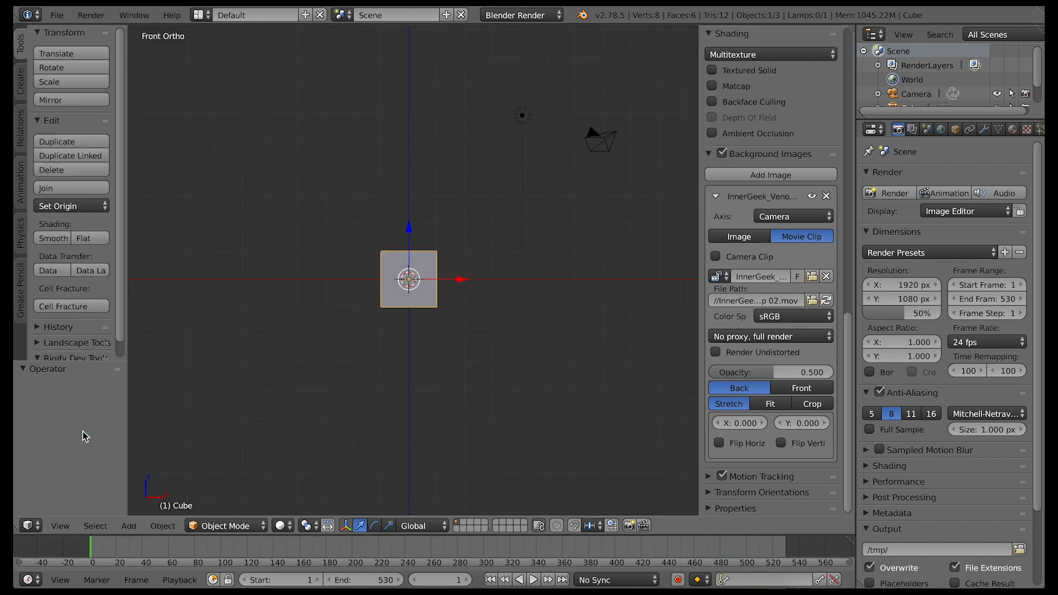
{"action": "left_click", "coordinate": [65, 527]}
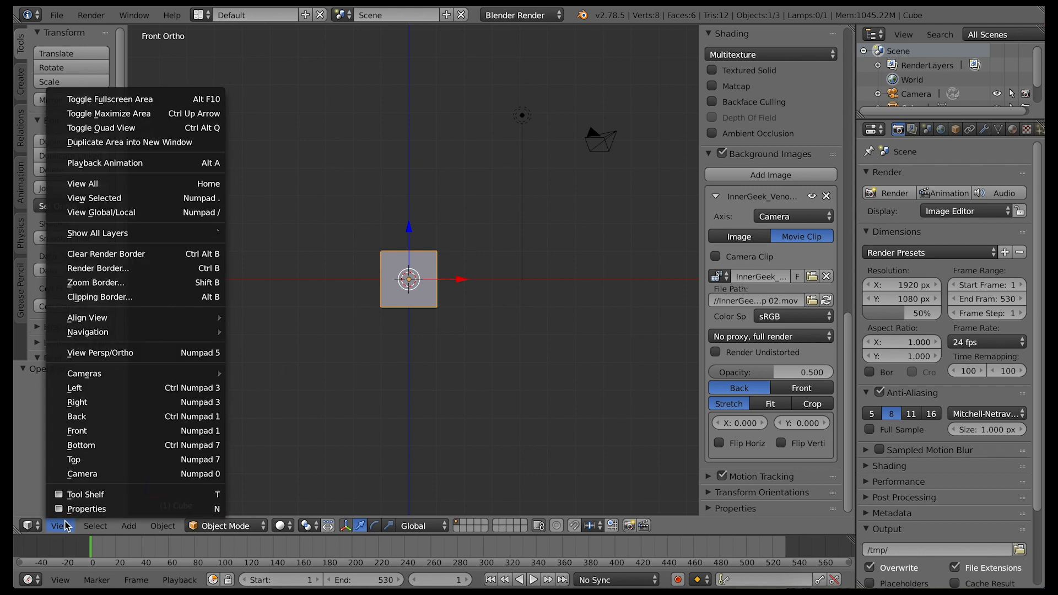
{"action": "mouse_move", "coordinate": [107, 318]}
{"action": "mouse_move", "coordinate": [282, 319]}
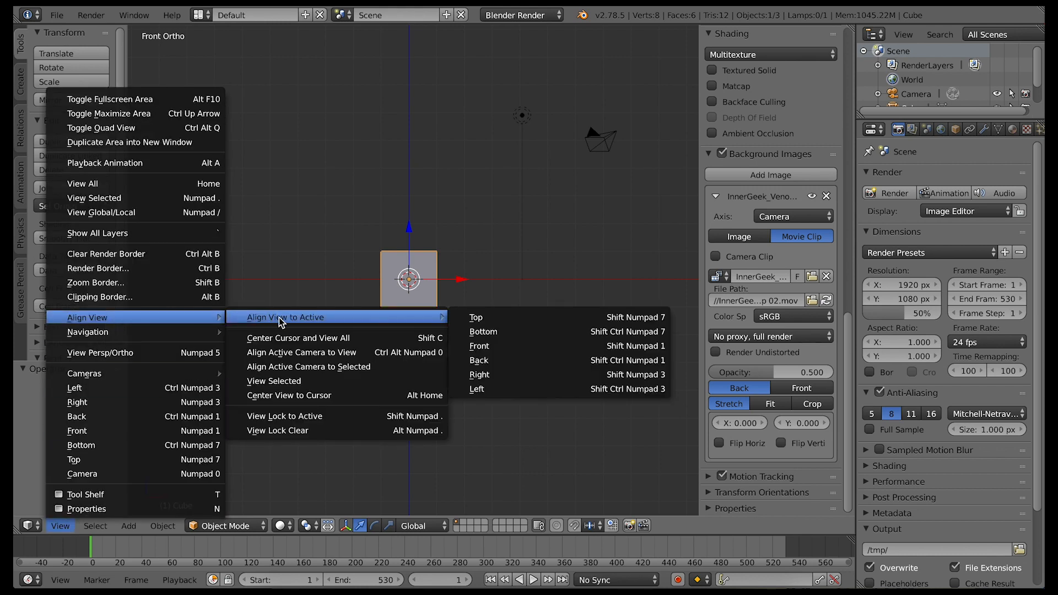
{"action": "left_click", "coordinate": [316, 353]}
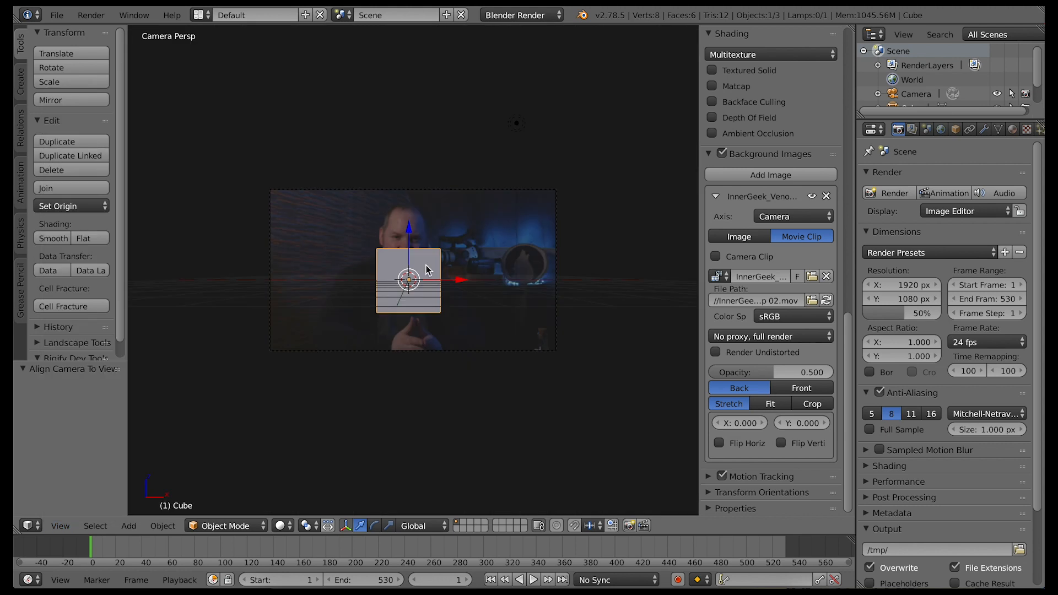
Delete the default cube and add a mesh cylinder in its place
{"action": "key", "text": "x"}
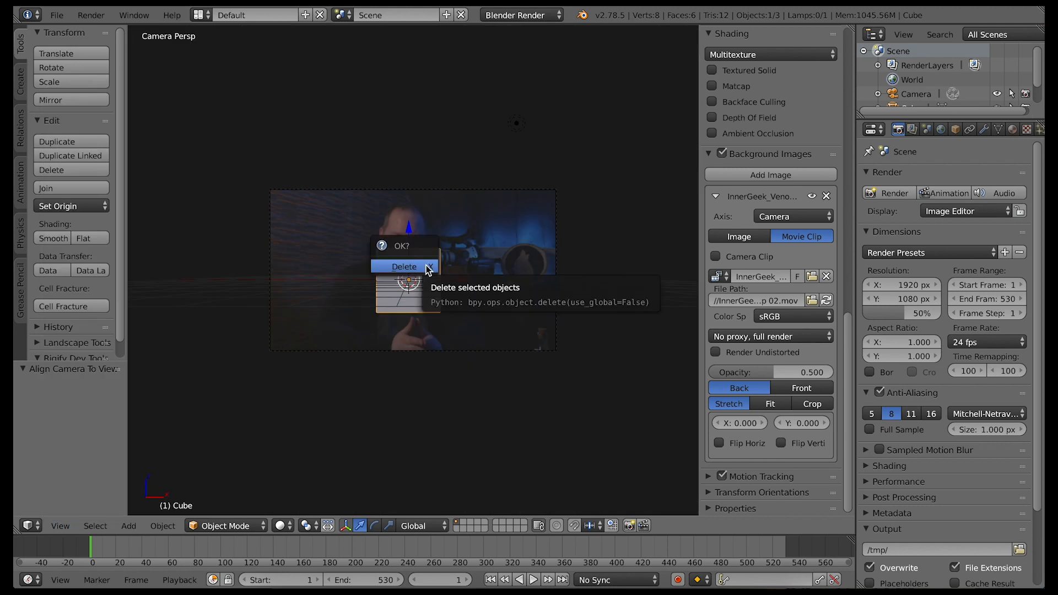
{"action": "left_click", "coordinate": [429, 268]}
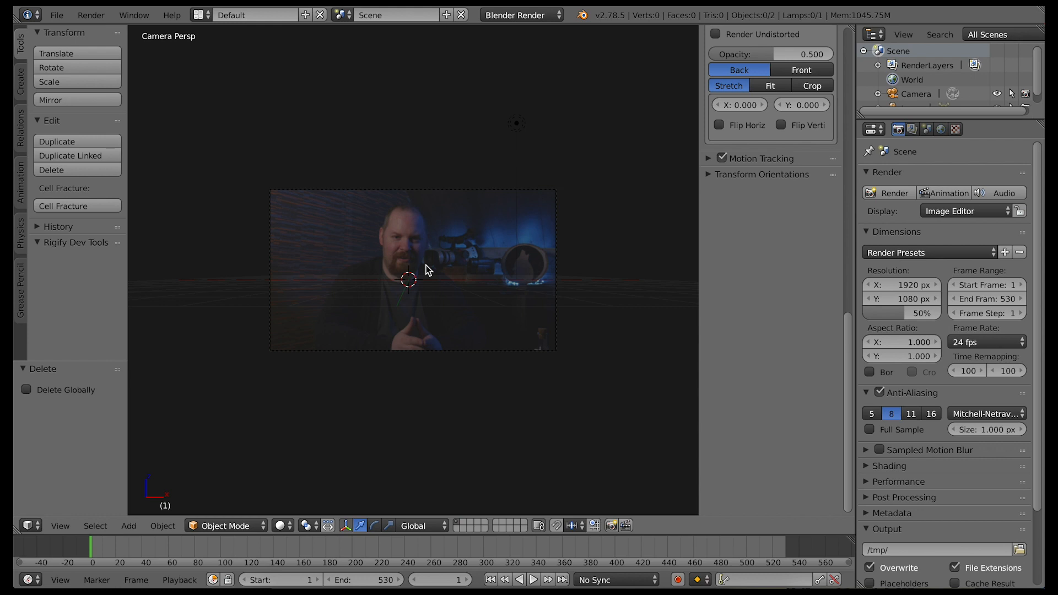
{"action": "key", "text": "shift+a"}
{"action": "mouse_move", "coordinate": [428, 268]}
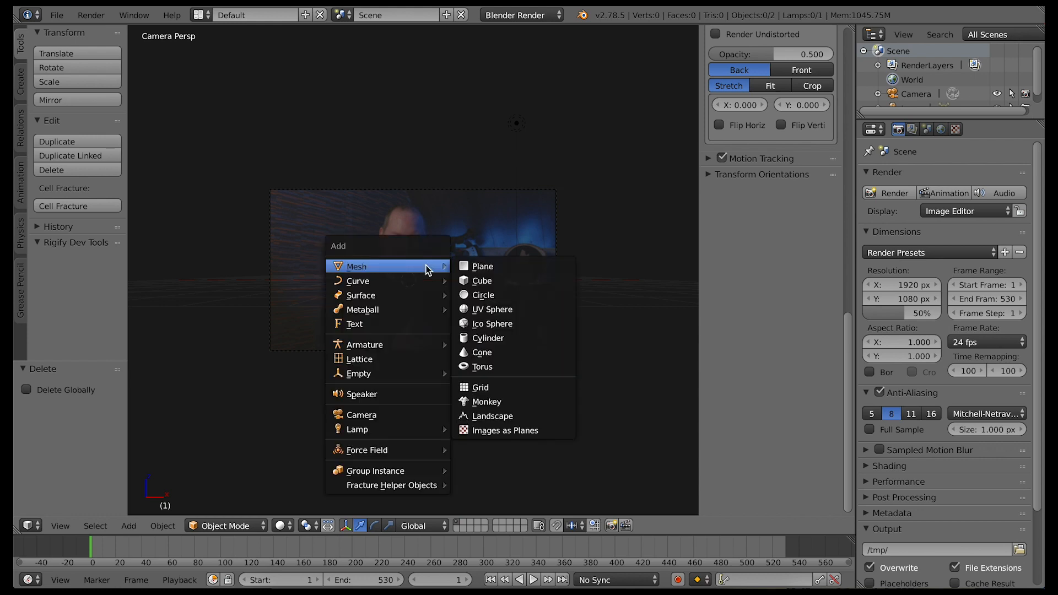
{"action": "left_click", "coordinate": [485, 338]}
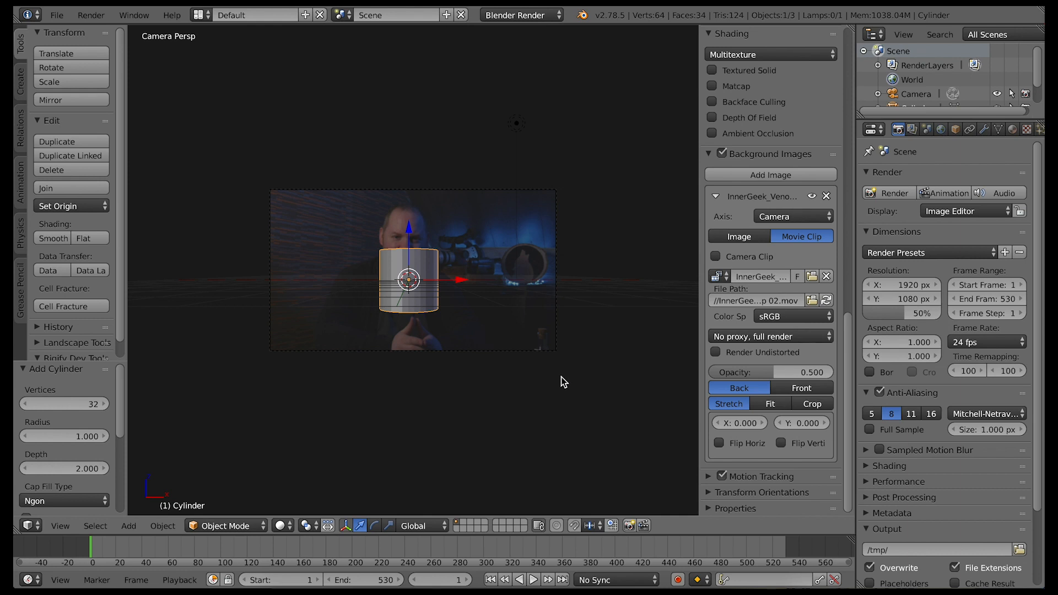
At frame 66, move the cylinder about 3.97 along X toward the second man and rotate it about -47.9° around Y
{"action": "scroll", "coordinate": [561, 377], "scroll_direction": "up", "scroll_amount": 3}
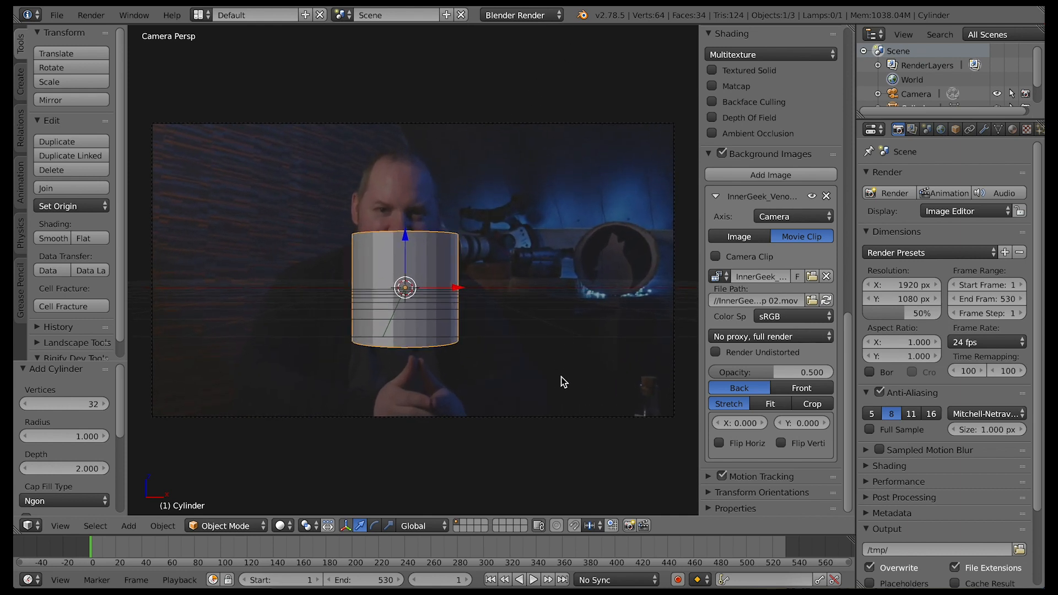
{"action": "key", "text": "alt+a"}
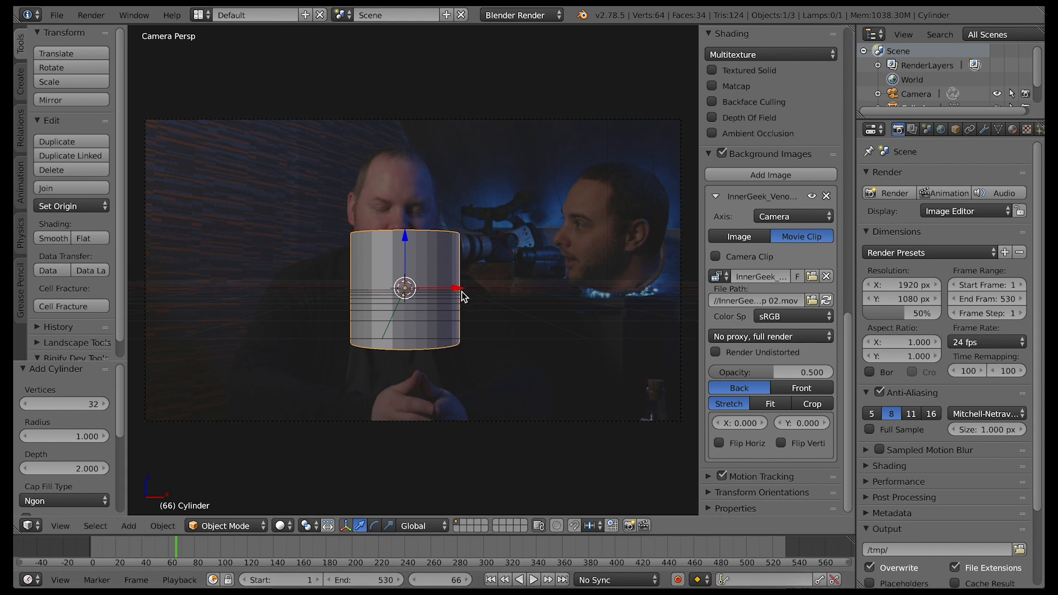
{"action": "left_click_drag", "start_coordinate": [457, 290], "coordinate": [670, 302]}
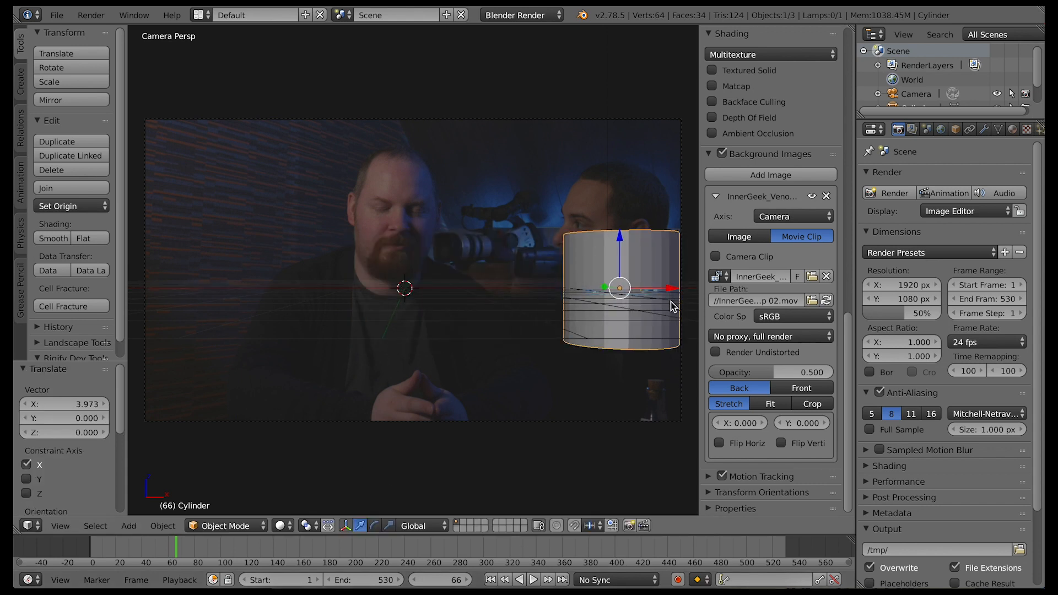
{"action": "key", "text": "r"}
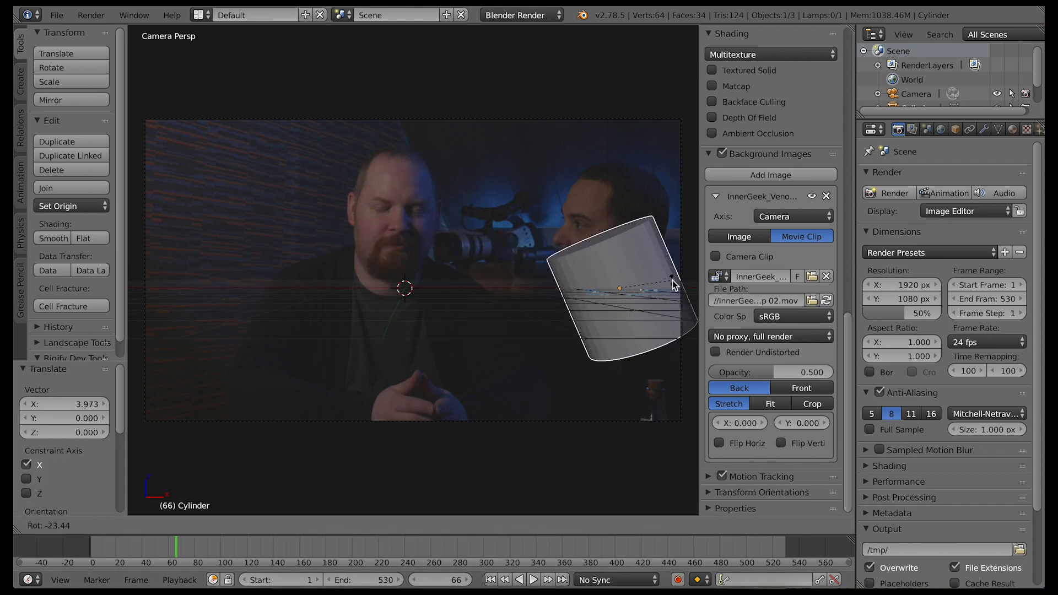
{"action": "key", "text": "y"}
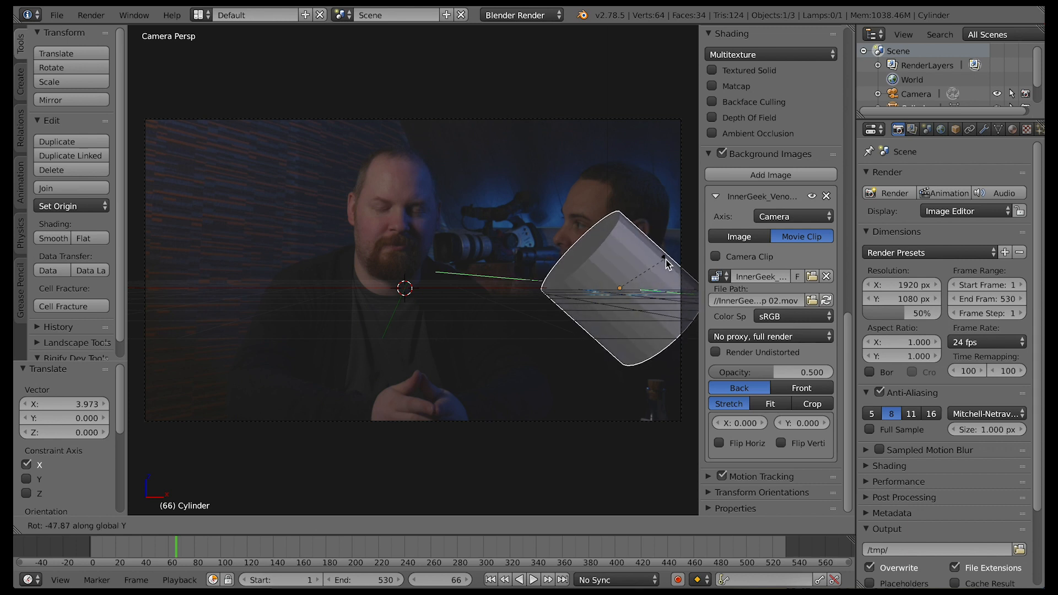
{"action": "left_click", "coordinate": [667, 265]}
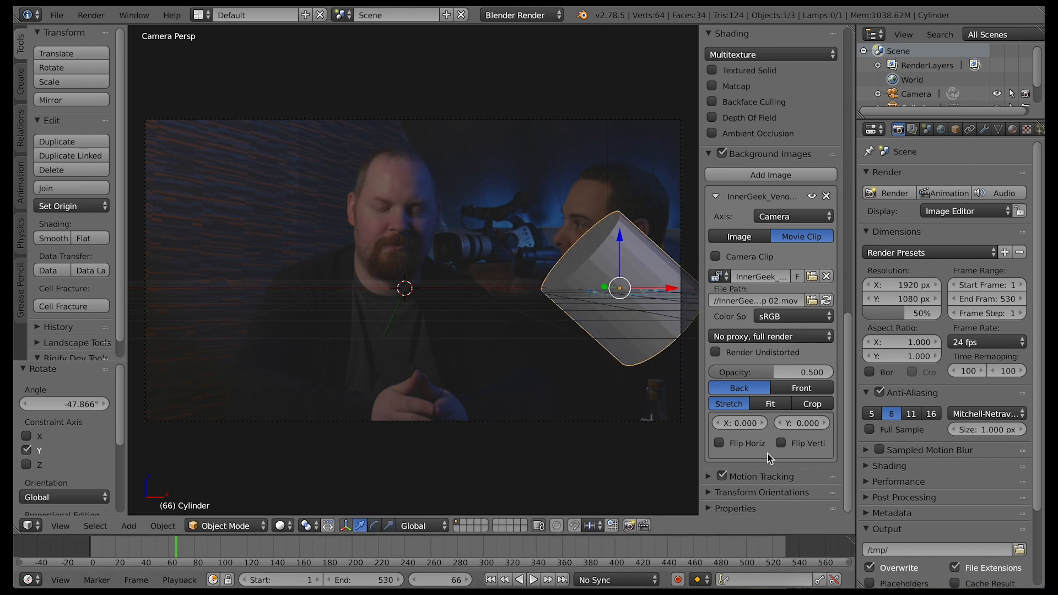
Display the background clip in front of the scene and move the cylinder up and about 0.41 along X over the second man's head
{"action": "left_click", "coordinate": [794, 388]}
{"action": "left_click_drag", "start_coordinate": [620, 241], "coordinate": [626, 202]}
{"action": "left_click_drag", "start_coordinate": [670, 251], "coordinate": [690, 249]}
{"action": "left_click_drag", "start_coordinate": [643, 203], "coordinate": [646, 209]}
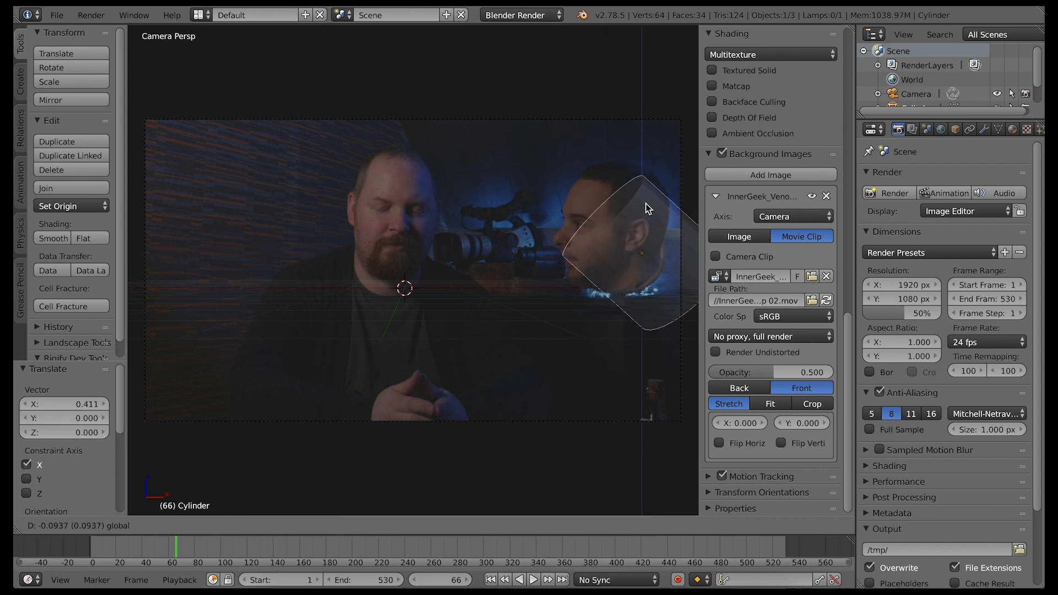
In Edit Mode with face selection, select the cylinder's end cap at the man's face and scale it by about 1.19
{"action": "key", "text": "Tab"}
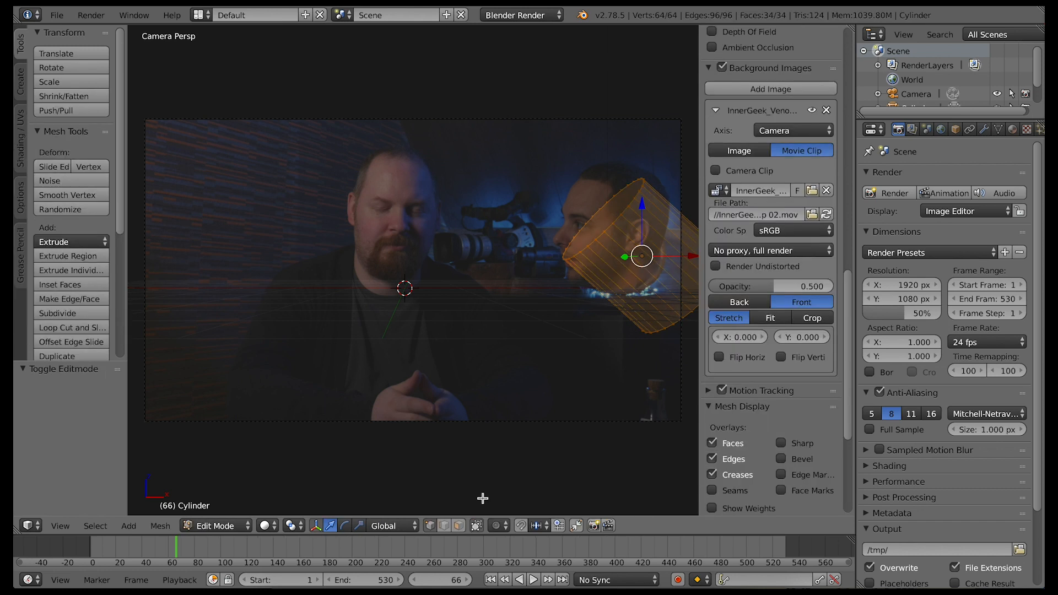
{"action": "left_click", "coordinate": [458, 526]}
{"action": "right_click", "coordinate": [594, 236]}
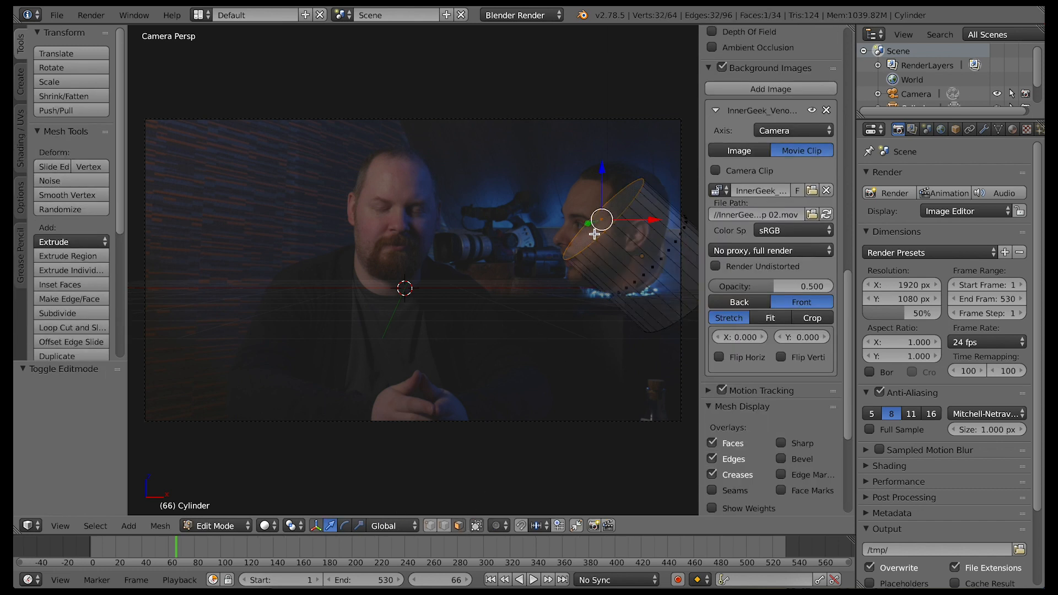
{"action": "key", "text": "s"}
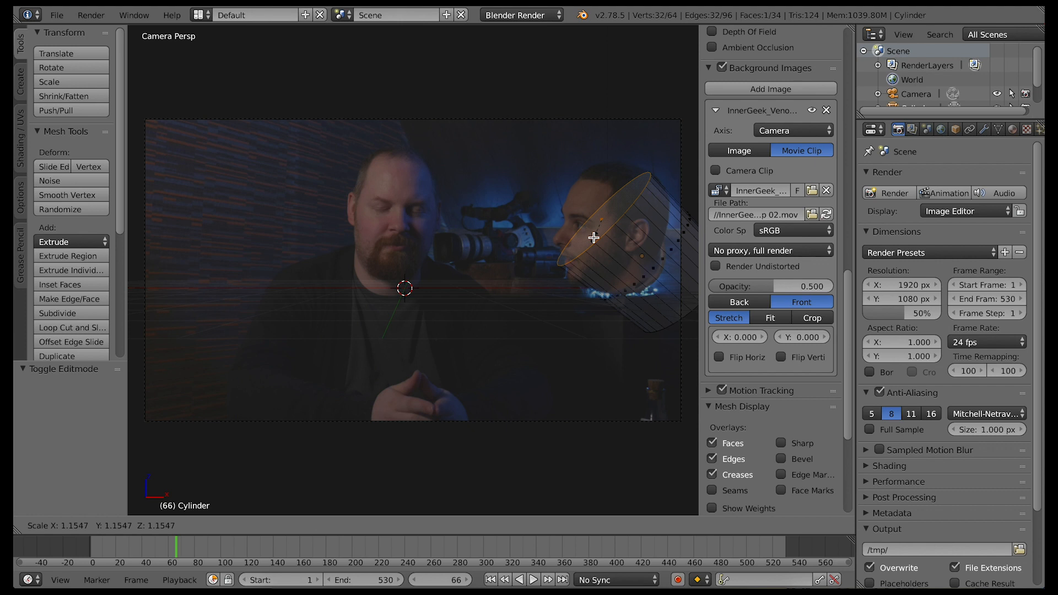
{"action": "left_click", "coordinate": [594, 238]}
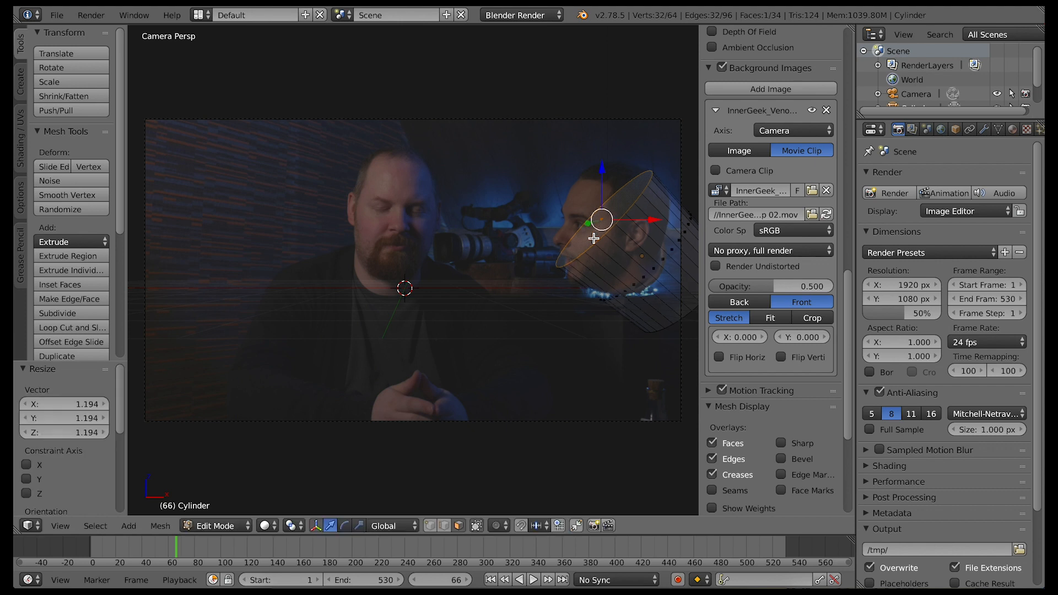
Rotate the selected end cap around the global Y axis and move it back across the side of the man's head
{"action": "key", "text": "r"}
{"action": "key", "text": "y"}
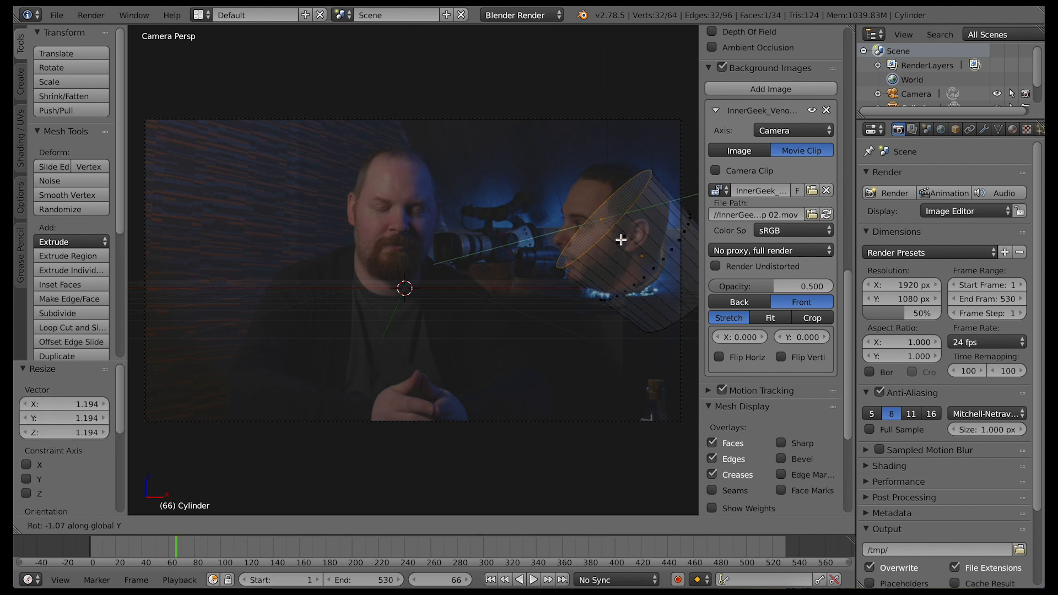
{"action": "left_click", "coordinate": [627, 235]}
{"action": "mouse_move", "coordinate": [603, 180]}
{"action": "left_mouse_down"}
{"action": "mouse_move", "coordinate": [616, 213]}
{"action": "mouse_move", "coordinate": [667, 231]}
{"action": "mouse_move", "coordinate": [617, 181]}
{"action": "left_mouse_up"}
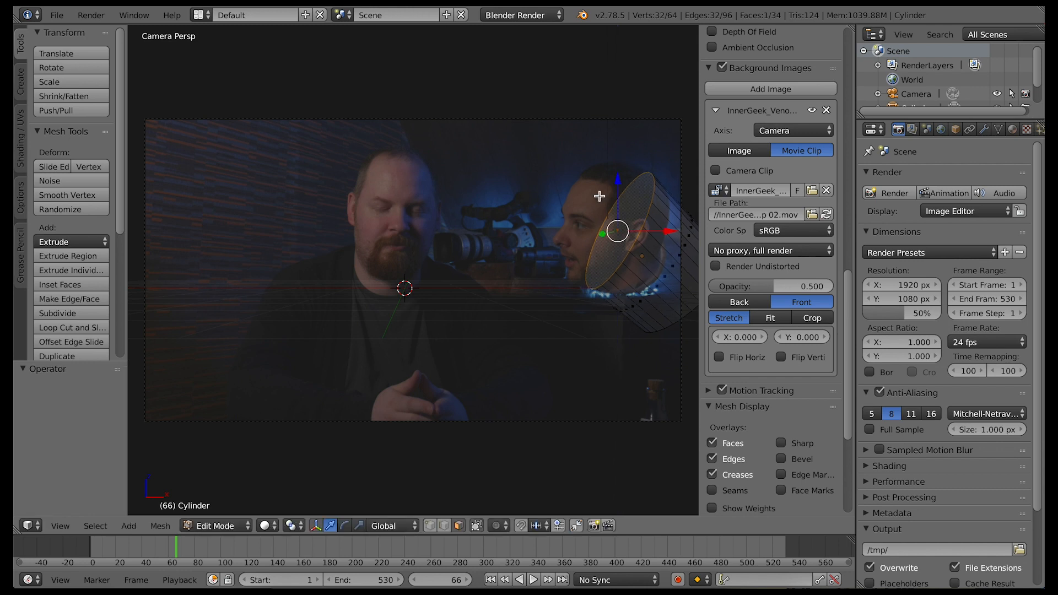
Add two loop cuts around the cylinder, rescale the newest loop, and move it about -0.146 along Z
{"action": "key", "text": "ctrl+r"}
{"action": "left_click", "coordinate": [661, 276]}
{"action": "left_click", "coordinate": [678, 294]}
{"action": "key", "text": "e"}
{"action": "left_click", "coordinate": [653, 274]}
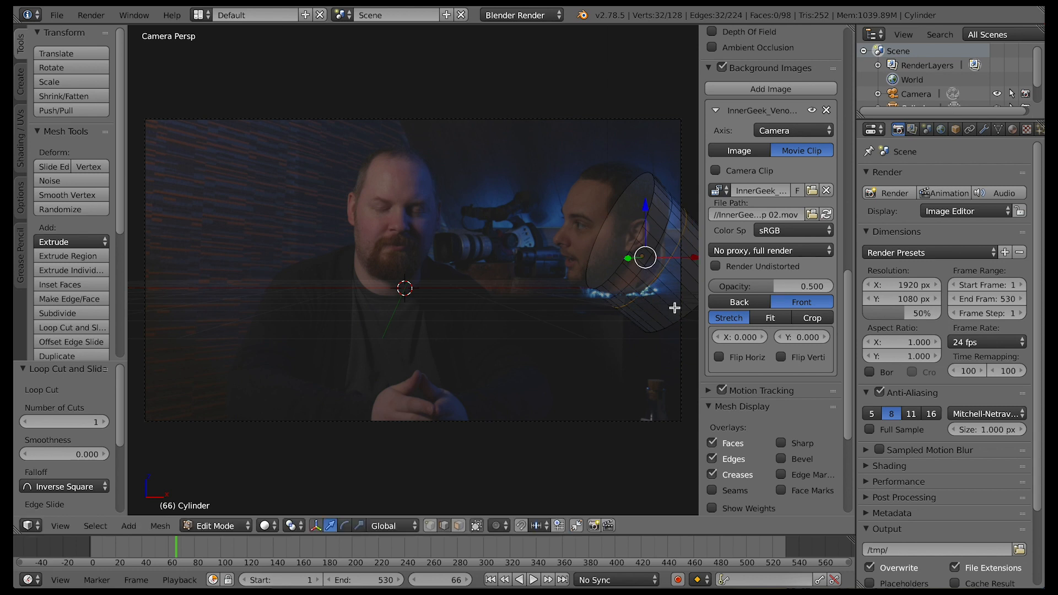
{"action": "key", "text": "s"}
{"action": "left_click", "coordinate": [668, 303]}
{"action": "left_click_drag", "start_coordinate": [647, 209], "coordinate": [646, 217]}
Try rotating the new loop about 11.4° around Y and narrowing it along X, and undo both changes
{"action": "key", "text": "r"}
{"action": "key", "text": "y"}
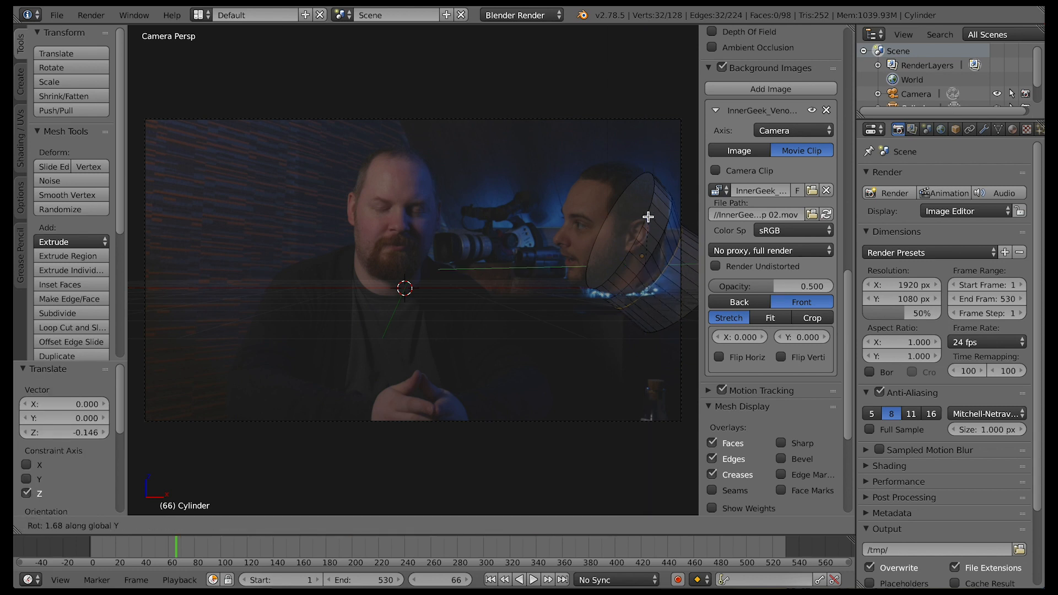
{"action": "left_click", "coordinate": [656, 216]}
{"action": "key", "text": "s"}
{"action": "key", "text": "x"}
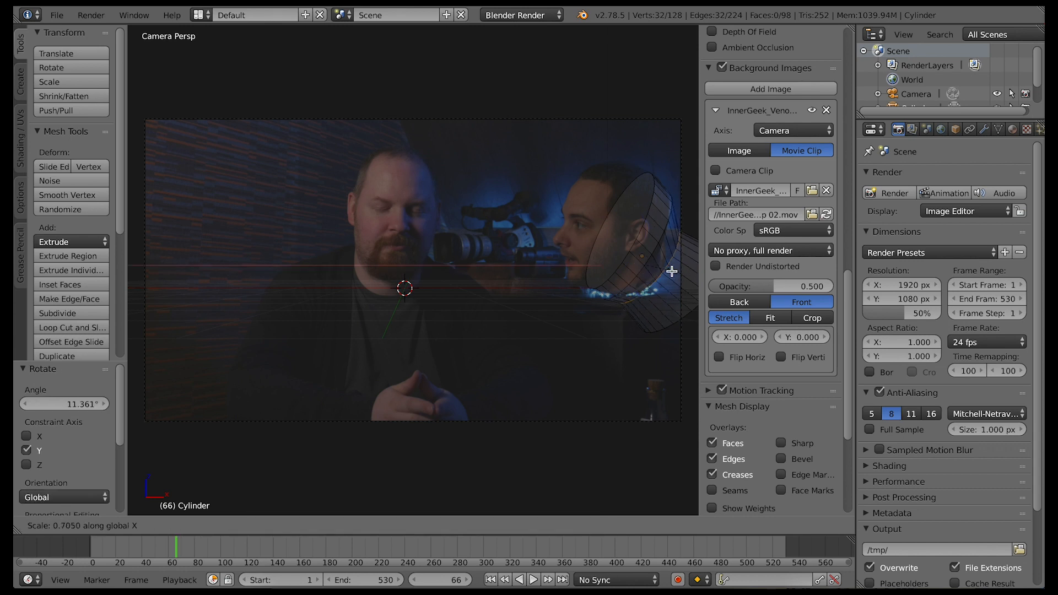
{"action": "left_click", "coordinate": [670, 271]}
{"action": "key", "text": "r"}
{"action": "key", "text": "Escape"}
{"action": "key", "text": "ctrl+z"}
{"action": "key", "text": "ctrl+z"}
Select the cylinder's lower end cap, rotate it around Y, and pull it toward the first man along X and about -1.06 along Z
{"action": "middle_click_drag", "start_coordinate": [646, 330], "coordinate": [574, 342]}
{"action": "left_click", "coordinate": [458, 526]}
{"action": "right_click", "coordinate": [533, 287]}
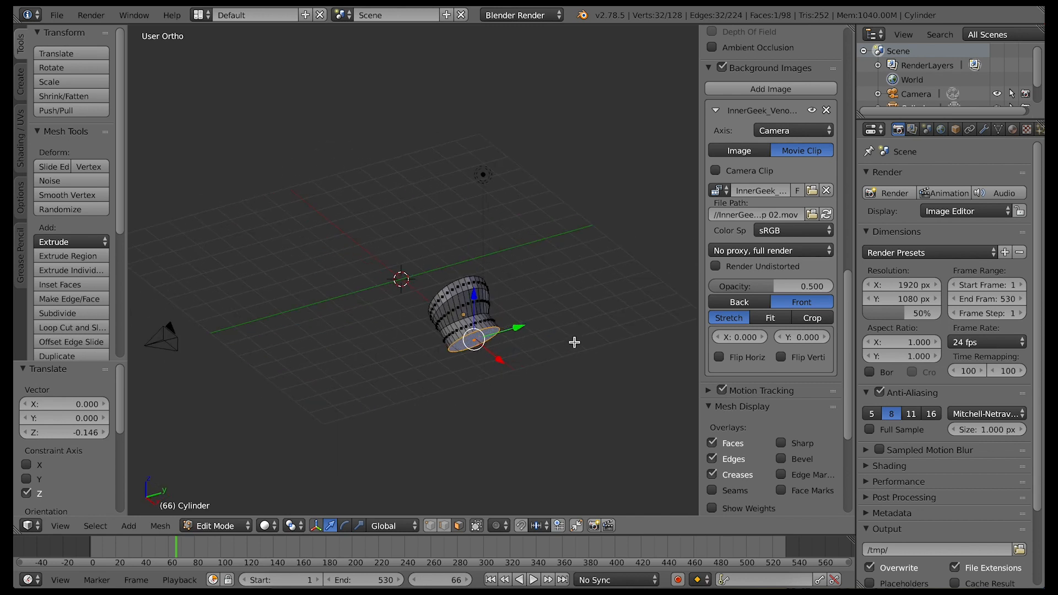
{"action": "key", "text": "r"}
{"action": "key", "text": "y"}
{"action": "left_click", "coordinate": [448, 392]}
{"action": "middle_click_drag", "start_coordinate": [447, 391], "coordinate": [512, 370]}
{"action": "left_click_drag", "start_coordinate": [584, 283], "coordinate": [470, 282]}
{"action": "left_click_drag", "start_coordinate": [423, 236], "coordinate": [423, 263]}
{"action": "middle_click_drag", "start_coordinate": [481, 345], "coordinate": [500, 344]}
From the camera view, rotate the end cap around global Y and move it about -0.58 along X onto the first man's chest
{"action": "left_click", "coordinate": [60, 526]}
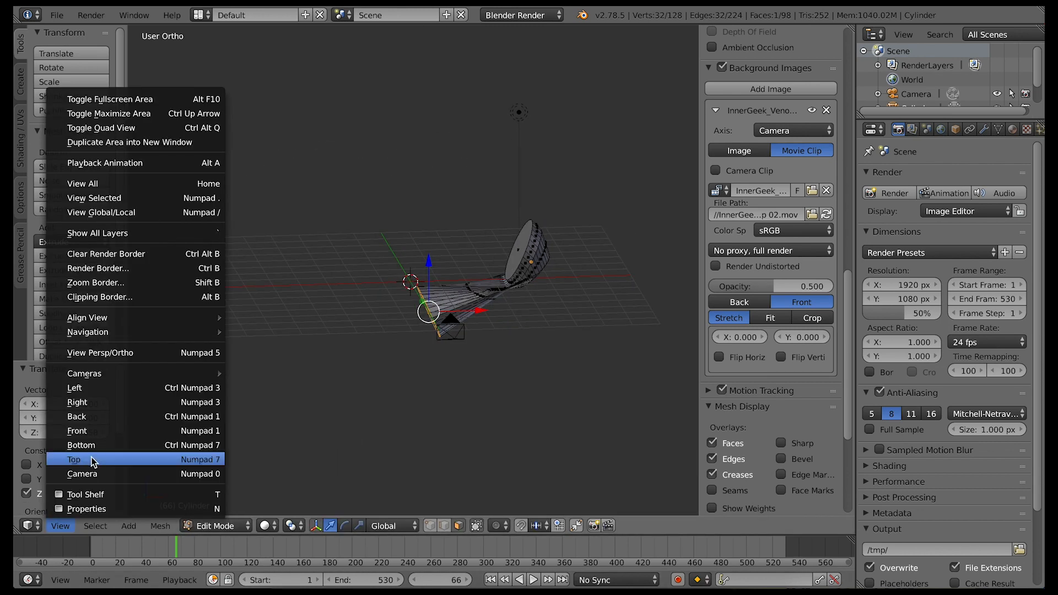
{"action": "left_click", "coordinate": [60, 521]}
{"action": "key", "text": "r"}
{"action": "key", "text": "y"}
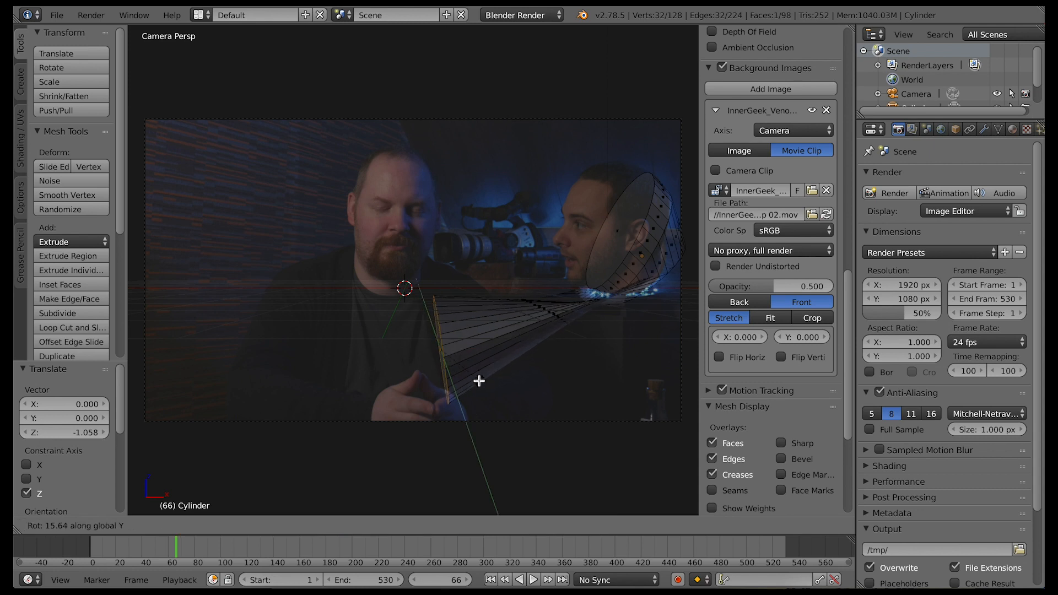
{"action": "left_click", "coordinate": [496, 353]}
{"action": "left_click_drag", "start_coordinate": [496, 352], "coordinate": [464, 350]}
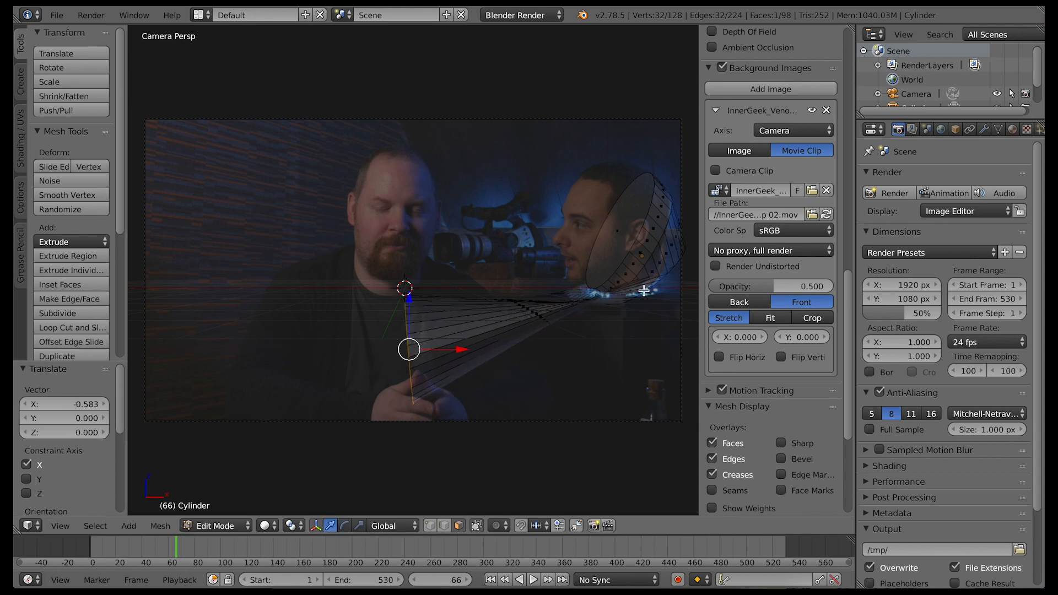
Add a loop cut midway along the stretched section, rotate it around Y, lower it along Z, and scale it by about 0.84
{"action": "key", "text": "e"}
{"action": "left_click", "coordinate": [532, 347]}
{"action": "key", "text": "s"}
{"action": "left_click", "coordinate": [560, 368]}
{"action": "key", "text": "r"}
{"action": "key", "text": "y"}
{"action": "left_click", "coordinate": [499, 369]}
{"action": "left_click_drag", "start_coordinate": [528, 259], "coordinate": [528, 311]}
{"action": "key", "text": "s"}
{"action": "left_click", "coordinate": [527, 431]}
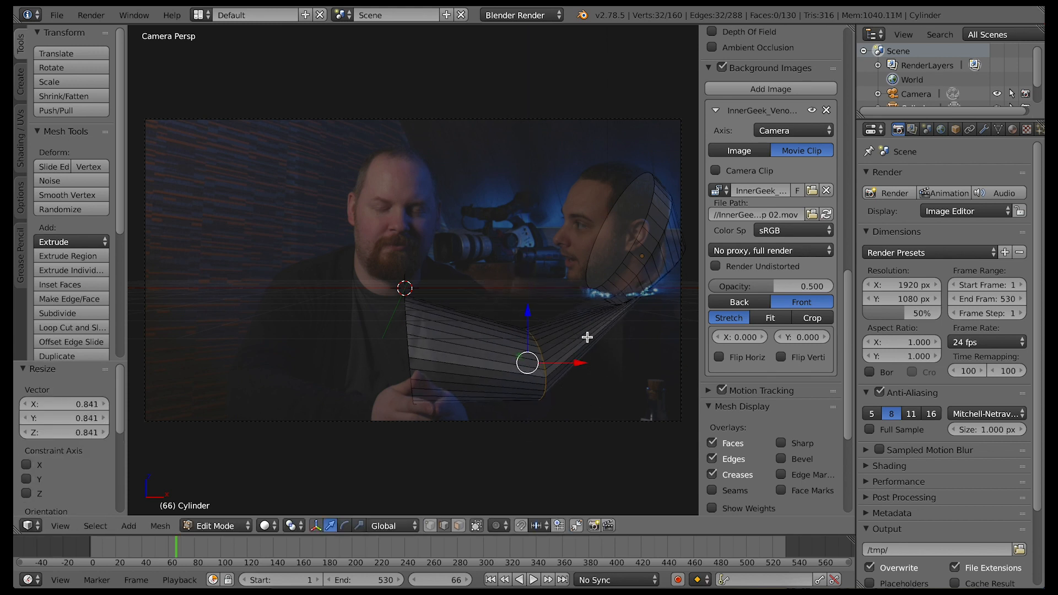
Add a loop cut between the bend and the head, lower it along Z, and scale it by about 0.64 along Y
{"action": "key", "text": "ctrl+r"}
{"action": "left_click", "coordinate": [577, 316]}
{"action": "right_click", "coordinate": [580, 297]}
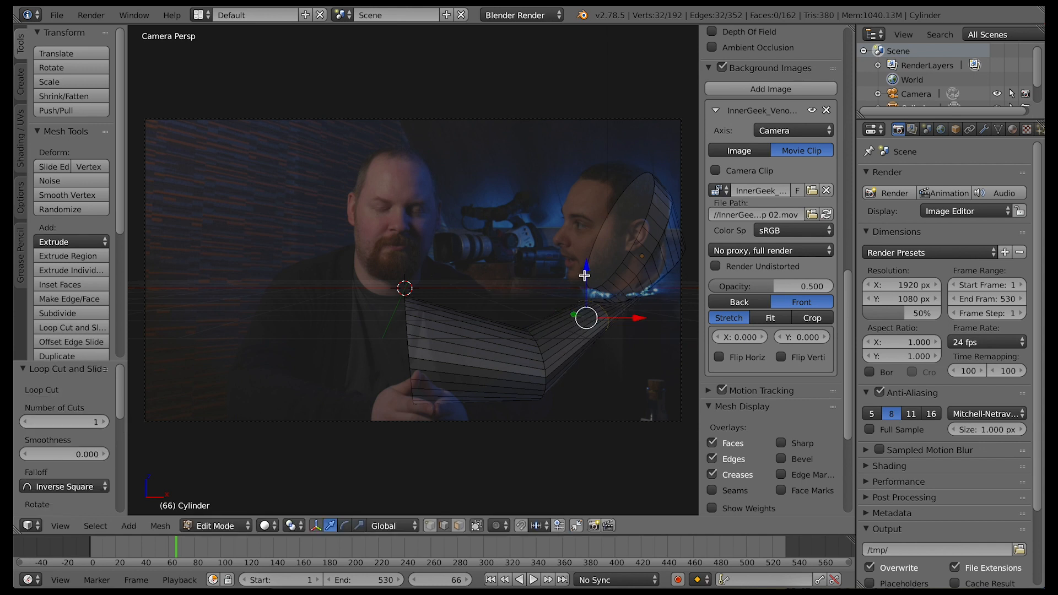
{"action": "left_click_drag", "start_coordinate": [584, 274], "coordinate": [588, 302]}
{"action": "left_click_drag", "start_coordinate": [644, 347], "coordinate": [665, 349]}
{"action": "key", "text": "KP_0"}
{"action": "scroll", "coordinate": [626, 400], "scroll_direction": "right", "scroll_amount": 5}
{"action": "key", "text": "s"}
{"action": "left_click", "coordinate": [557, 380]}
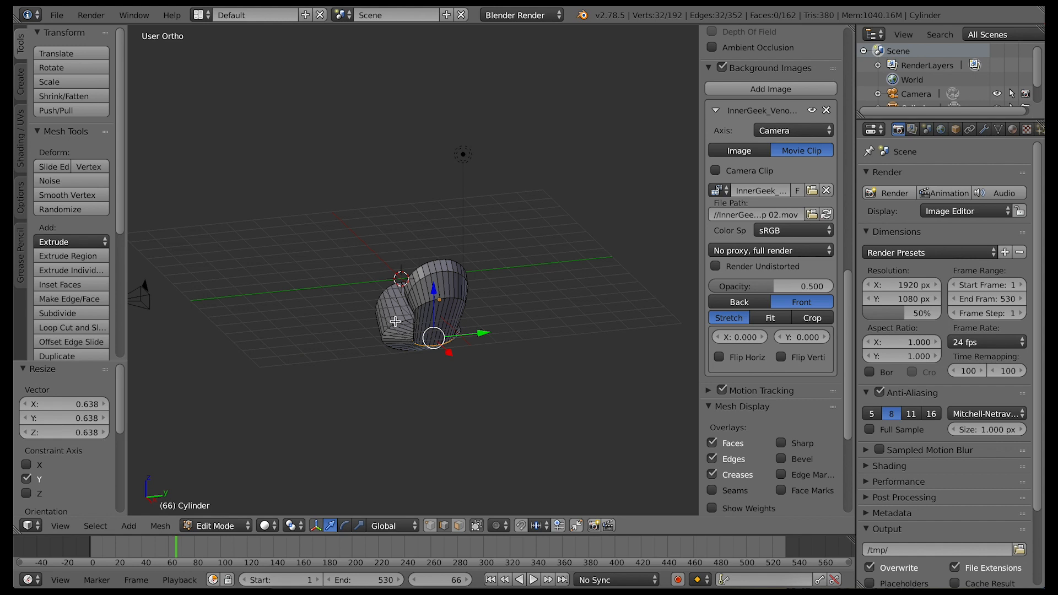
Scale down the edge loop at the bend and scale the end cap at the first man by about 0.70
{"action": "right_click", "coordinate": [395, 324]}
{"action": "middle_click_drag", "start_coordinate": [396, 324], "coordinate": [447, 343]}
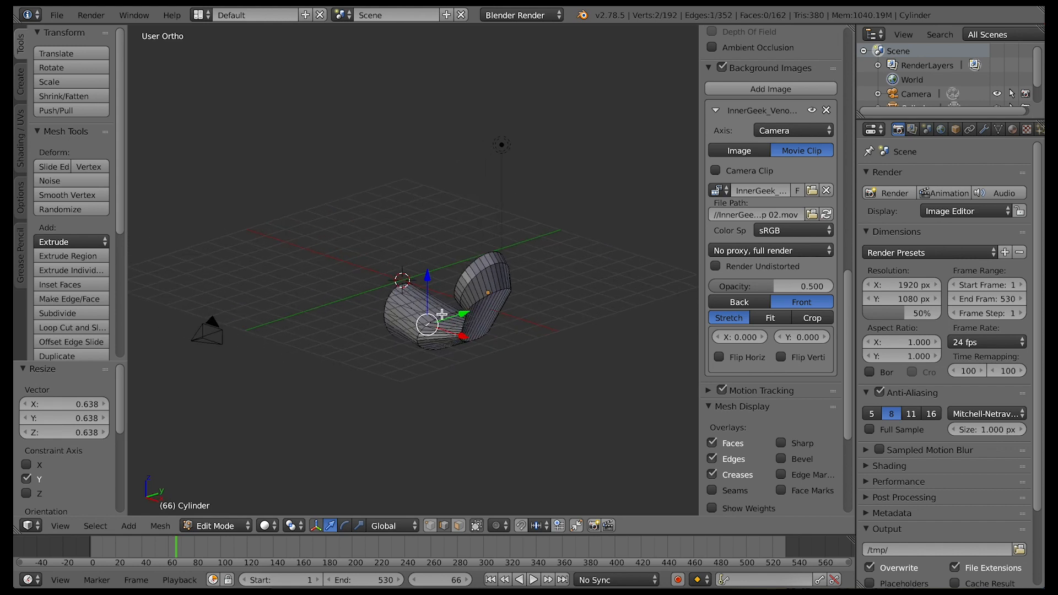
{"action": "right_click", "coordinate": [438, 319], "text": "alt"}
{"action": "key", "text": "s"}
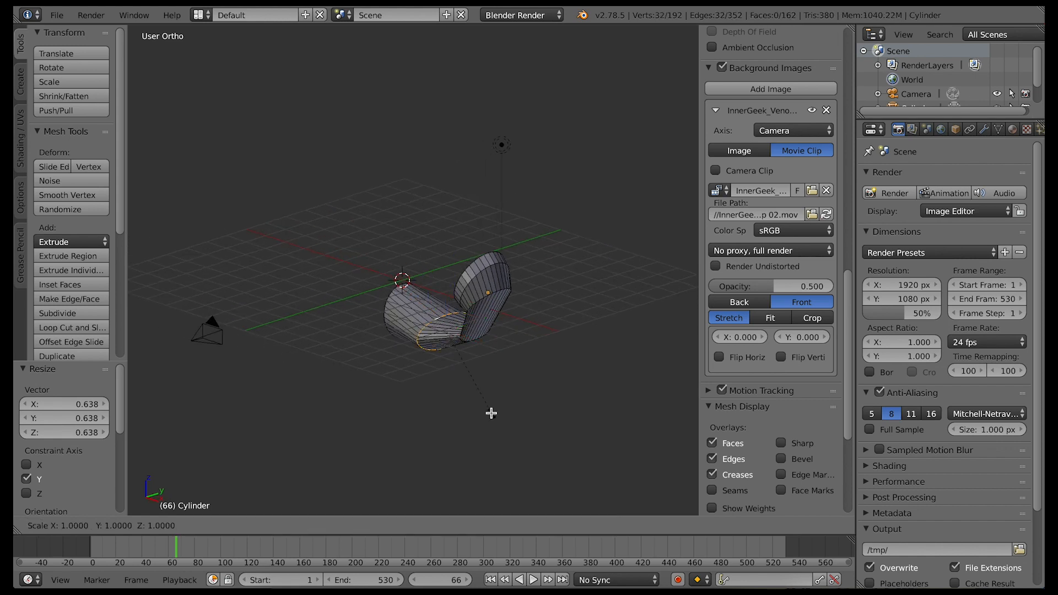
{"action": "left_click", "coordinate": [470, 373]}
{"action": "middle_click_drag", "start_coordinate": [470, 373], "coordinate": [444, 309]}
{"action": "key", "text": "s"}
{"action": "left_click", "coordinate": [478, 378]}
{"action": "middle_click_drag", "start_coordinate": [434, 373], "coordinate": [429, 335]}
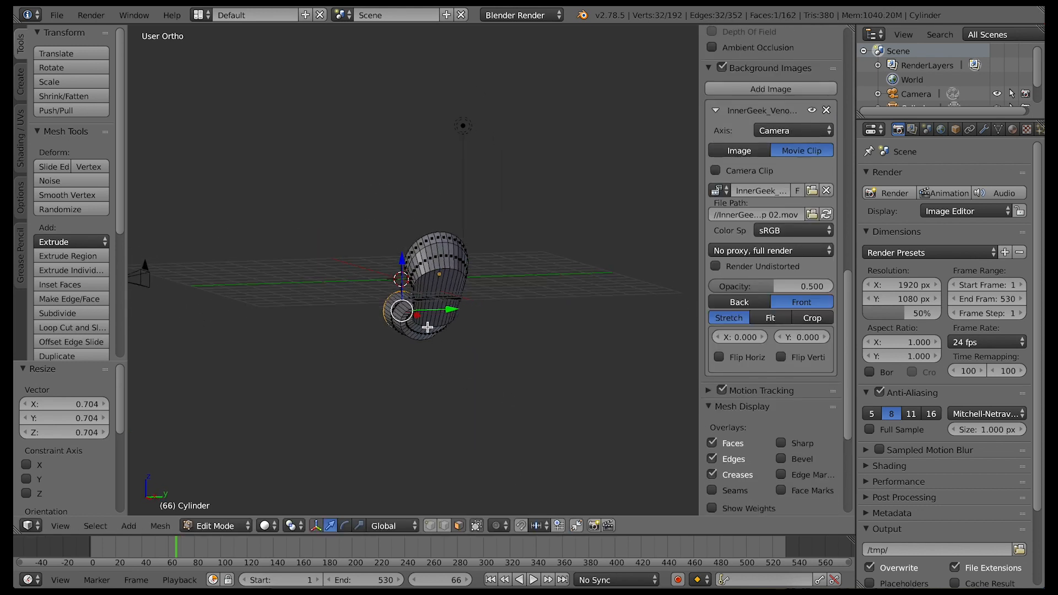
Select the edge loop between the bend and the head and scale it by about 2.1 along Z
{"action": "right_click", "coordinate": [431, 325], "text": "alt"}
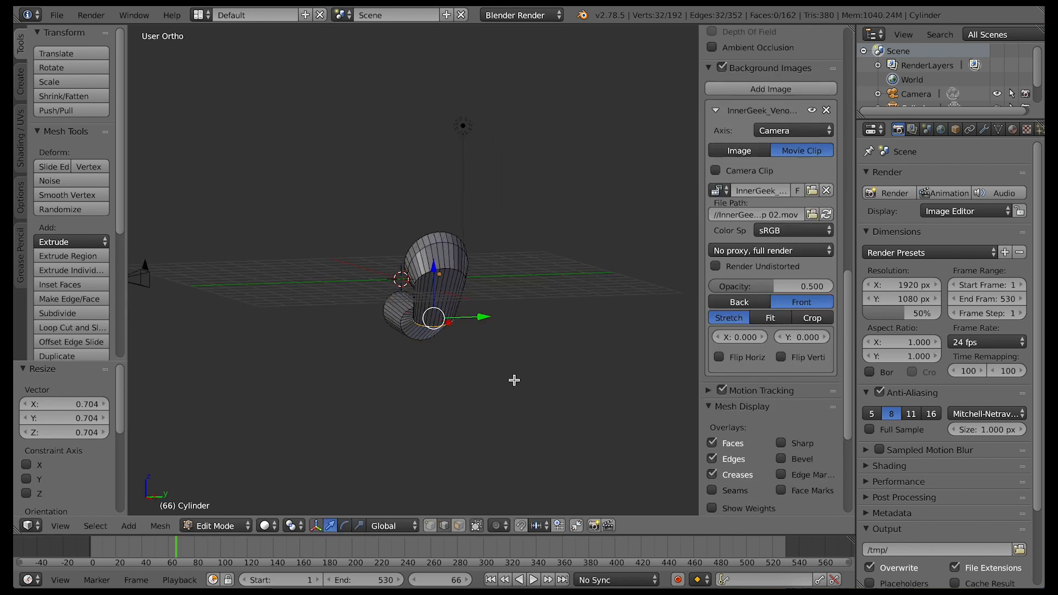
{"action": "middle_click_drag", "start_coordinate": [514, 380], "coordinate": [522, 405]}
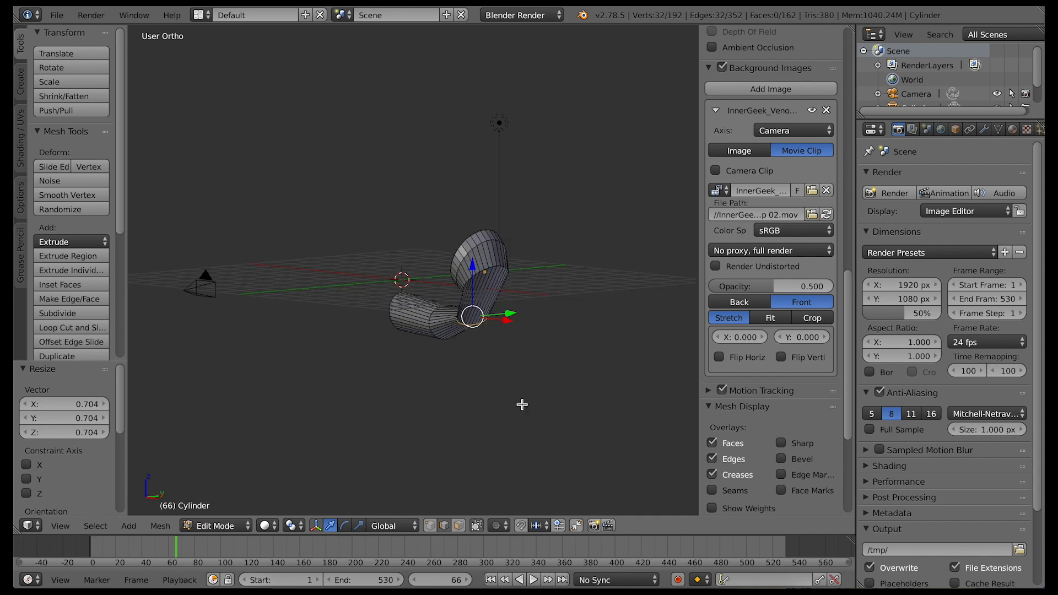
{"action": "key", "text": "s"}
{"action": "key", "text": "z"}
{"action": "left_click", "coordinate": [589, 481]}
{"action": "middle_click_drag", "start_coordinate": [540, 441], "coordinate": [540, 438]}
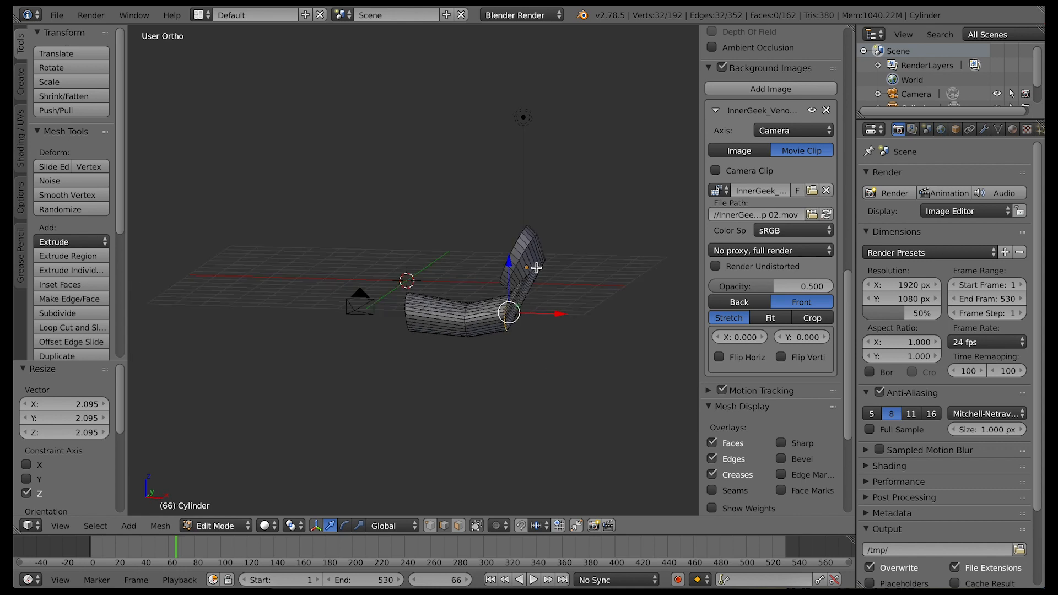
Add a loop cut in the section below the head, scale it about 1.8 along X, and move it about 0.34 along X
{"action": "key", "text": "ctrl+r"}
{"action": "left_click", "coordinate": [518, 298]}
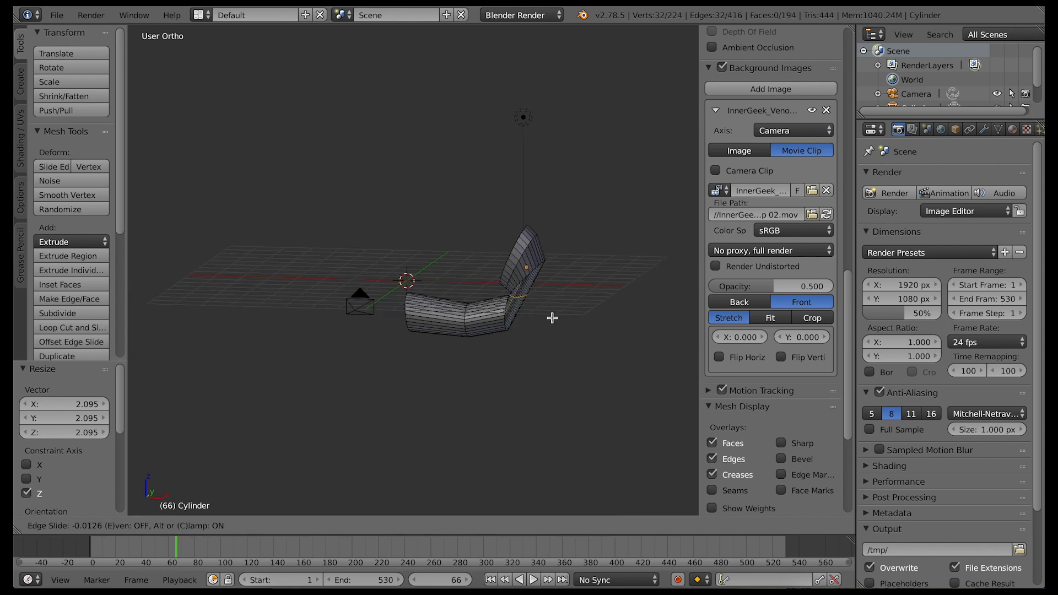
{"action": "right_click", "coordinate": [551, 331]}
{"action": "key", "text": "s"}
{"action": "key", "text": "x"}
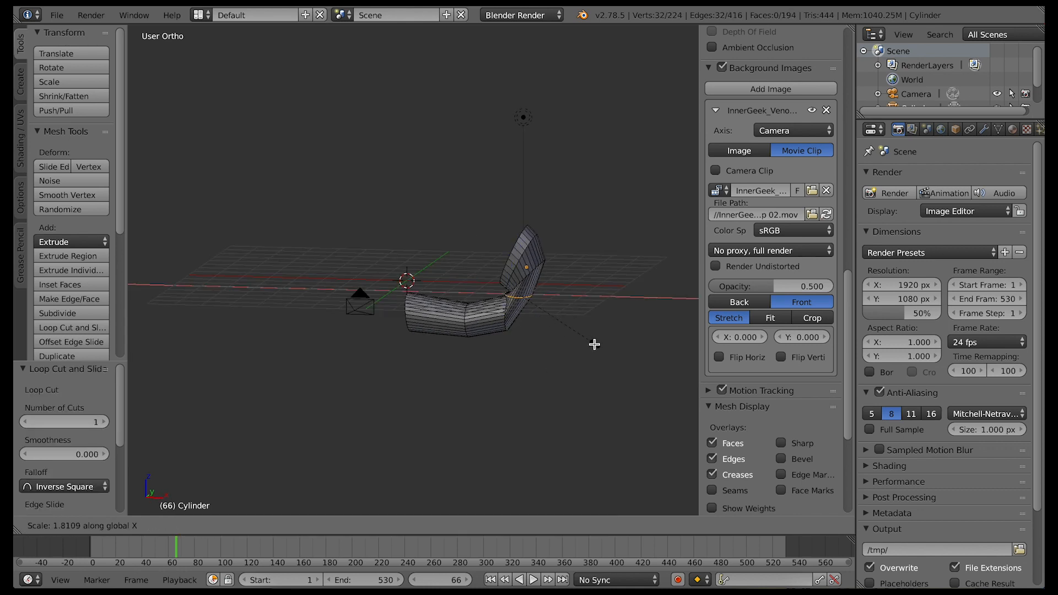
{"action": "left_click", "coordinate": [595, 345]}
{"action": "key", "text": "g"}
{"action": "key", "text": "x"}
{"action": "left_click", "coordinate": [578, 299]}
Rotate the adjacent lower edge loop around global Y, scale it by about 0.79, and view the model through the camera
{"action": "middle_click_drag", "start_coordinate": [579, 298], "coordinate": [563, 353]}
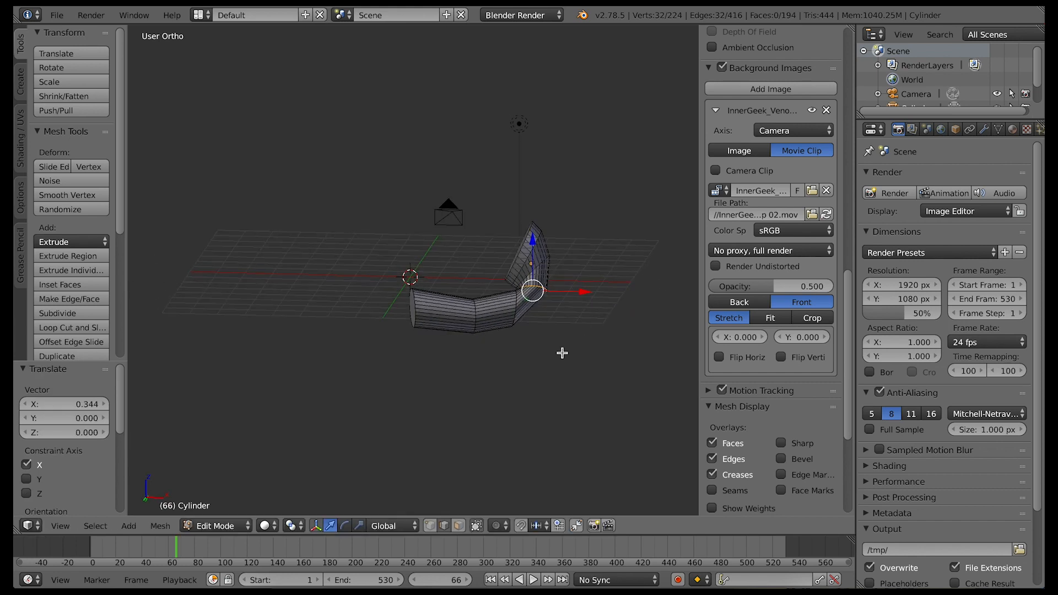
{"action": "right_click", "coordinate": [514, 314], "text": "alt"}
{"action": "key", "text": "r"}
{"action": "key", "text": "y"}
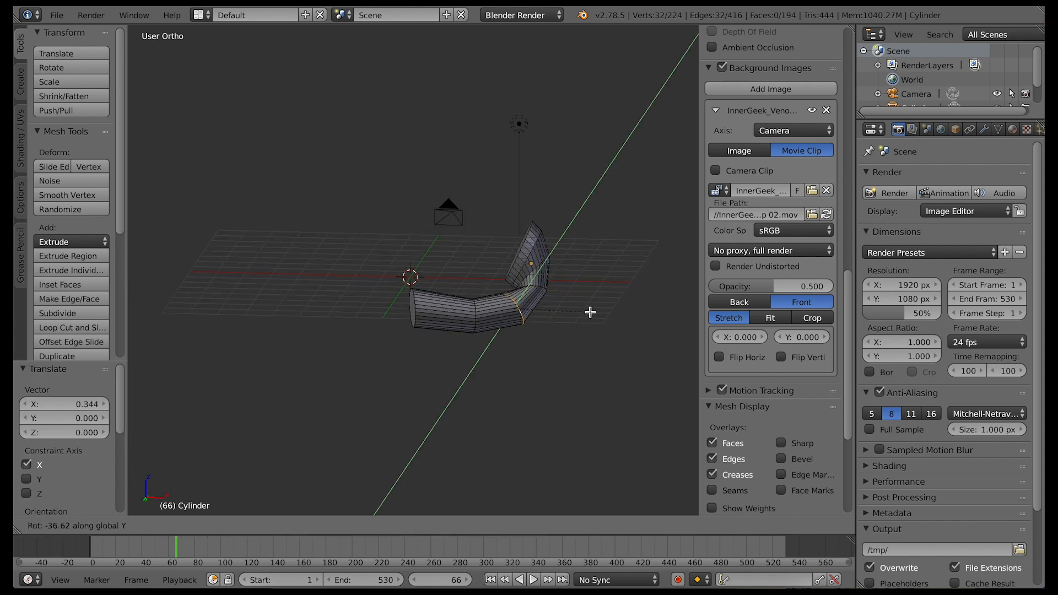
{"action": "left_click", "coordinate": [600, 440]}
{"action": "key", "text": "s"}
{"action": "left_click", "coordinate": [524, 406]}
{"action": "middle_click_drag", "start_coordinate": [524, 406], "coordinate": [279, 456]}
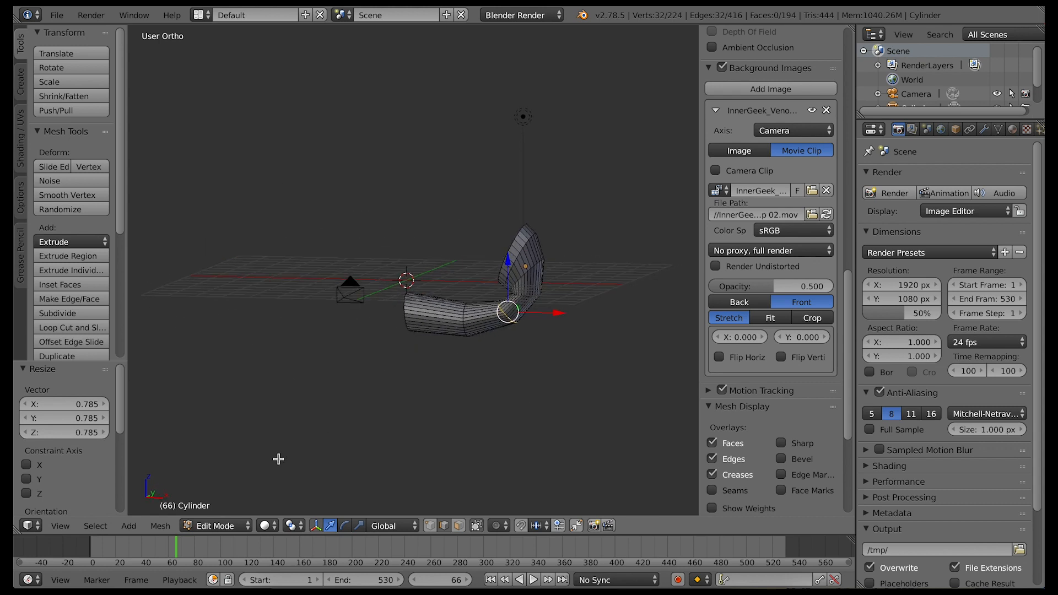
{"action": "left_click", "coordinate": [61, 525]}
{"action": "left_click", "coordinate": [82, 474]}
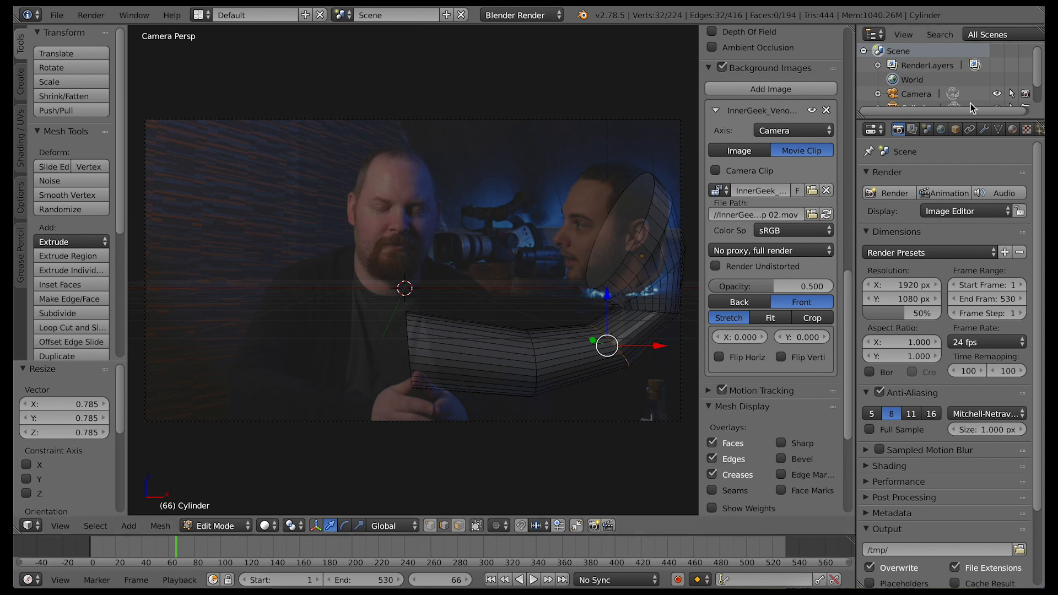
Add a new material to the cylinder, switch the render engine to Cycles Render, and enable nodes for the material
{"action": "left_click", "coordinate": [1013, 130]}
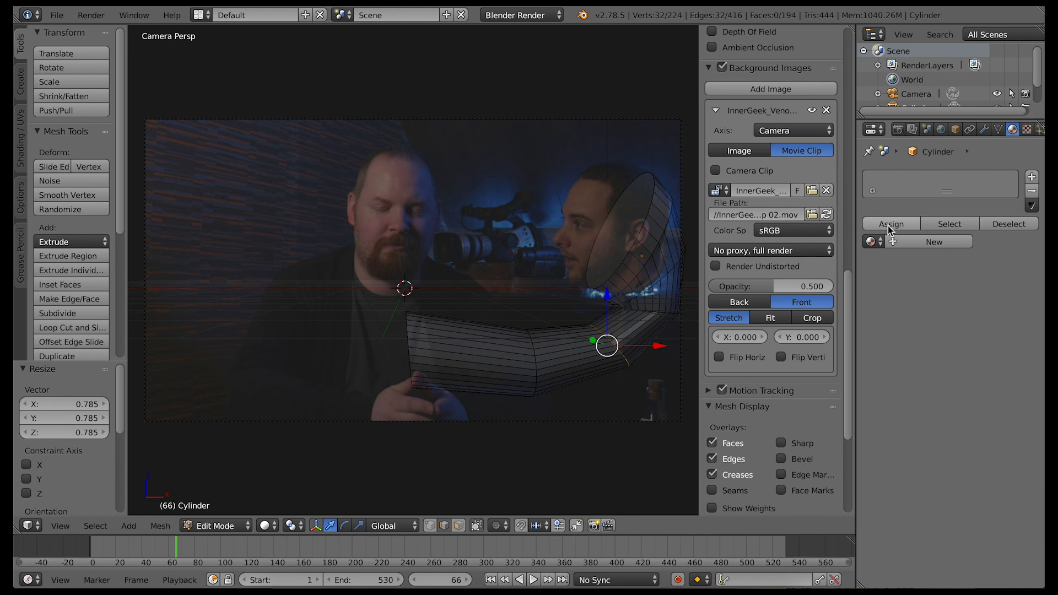
{"action": "left_click", "coordinate": [932, 238]}
{"action": "left_click", "coordinate": [557, 16]}
{"action": "left_click", "coordinate": [537, 62]}
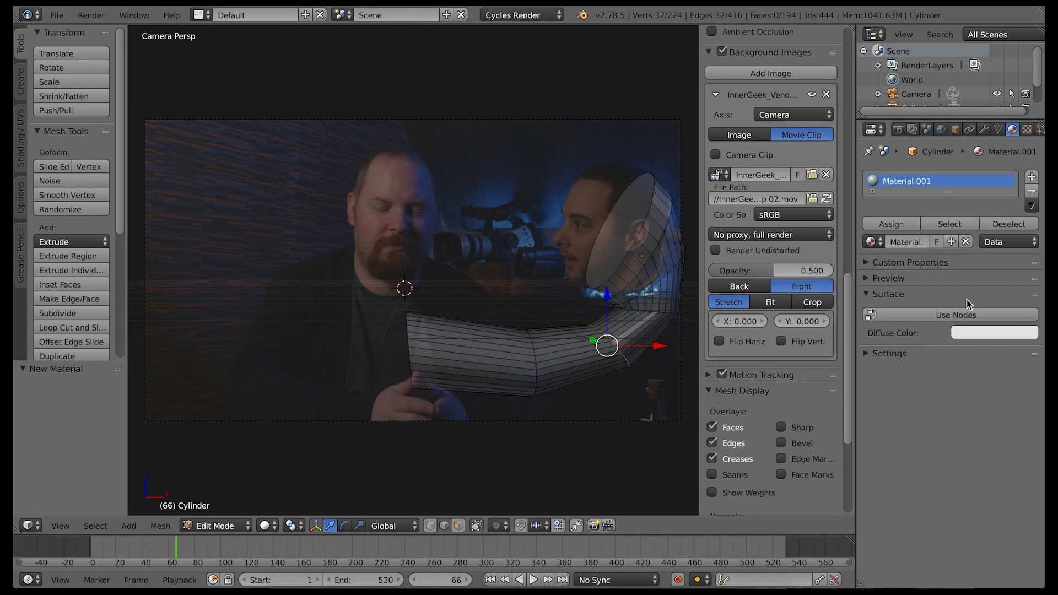
{"action": "left_click", "coordinate": [947, 314]}
Split the 3D view in two, turn the second area into a Node Editor, and hide the side panels
{"action": "left_click_drag", "start_coordinate": [851, 28], "coordinate": [501, 49]}
{"action": "left_click", "coordinate": [516, 526]}
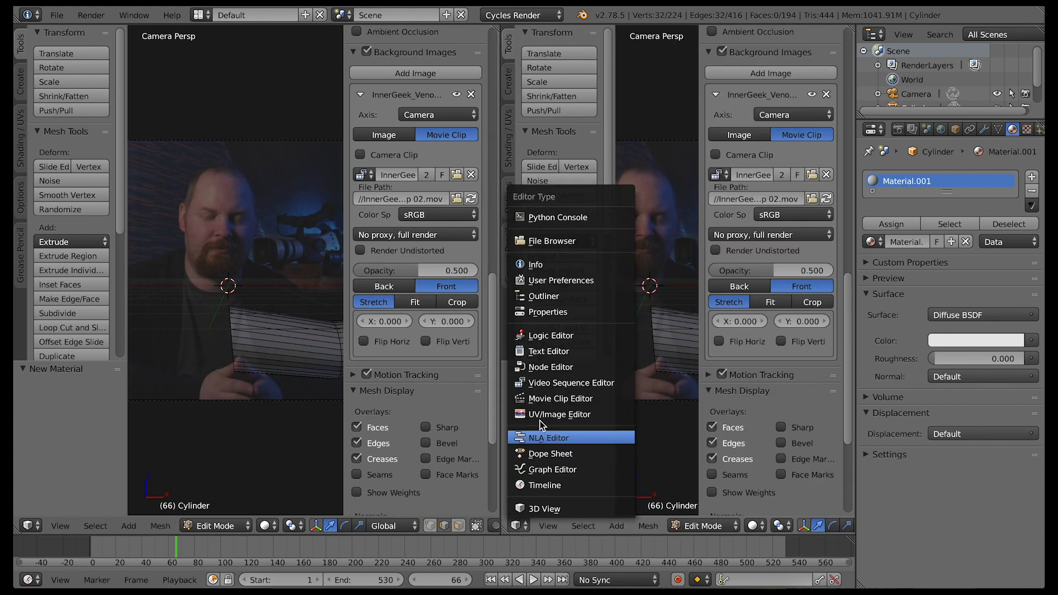
{"action": "left_click", "coordinate": [544, 371]}
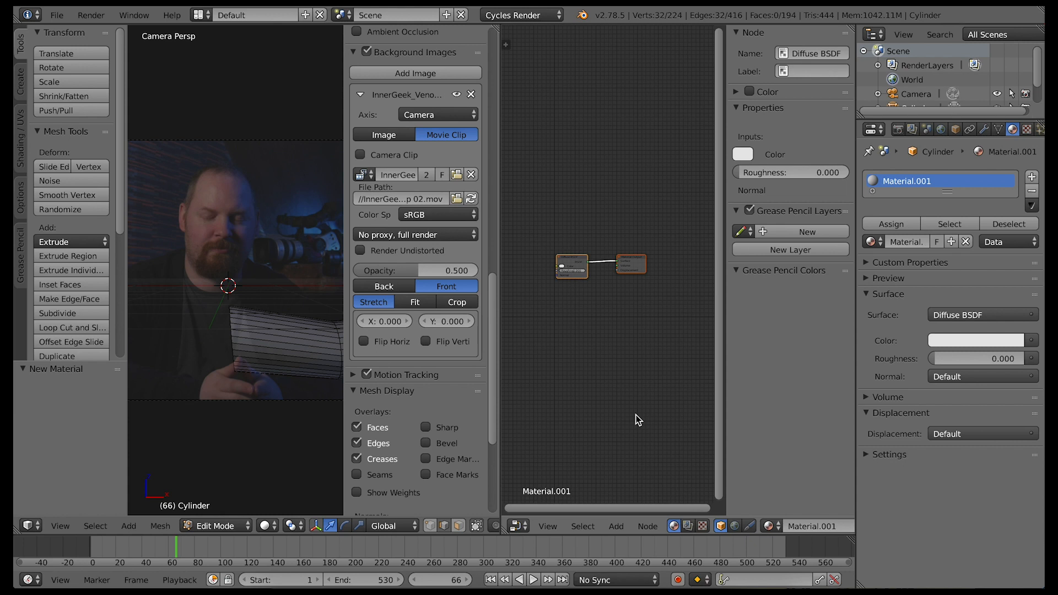
{"action": "key", "text": "n"}
{"action": "key", "text": "n"}
{"action": "key", "text": "t"}
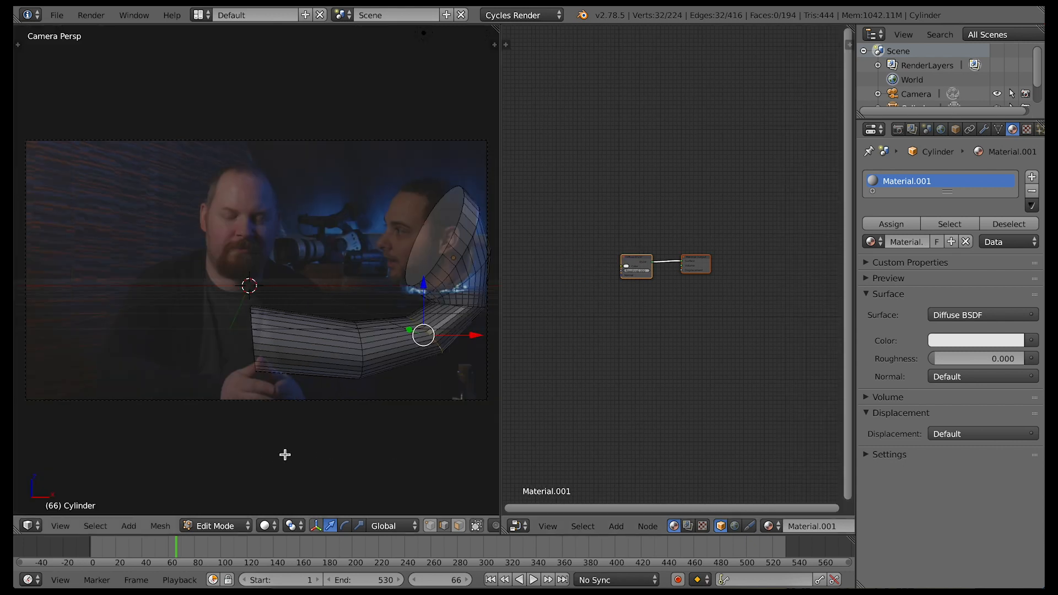
Set the viewport shading to Rendered and place the background clip behind the scene
{"action": "left_click", "coordinate": [265, 525]}
{"action": "left_click", "coordinate": [291, 431]}
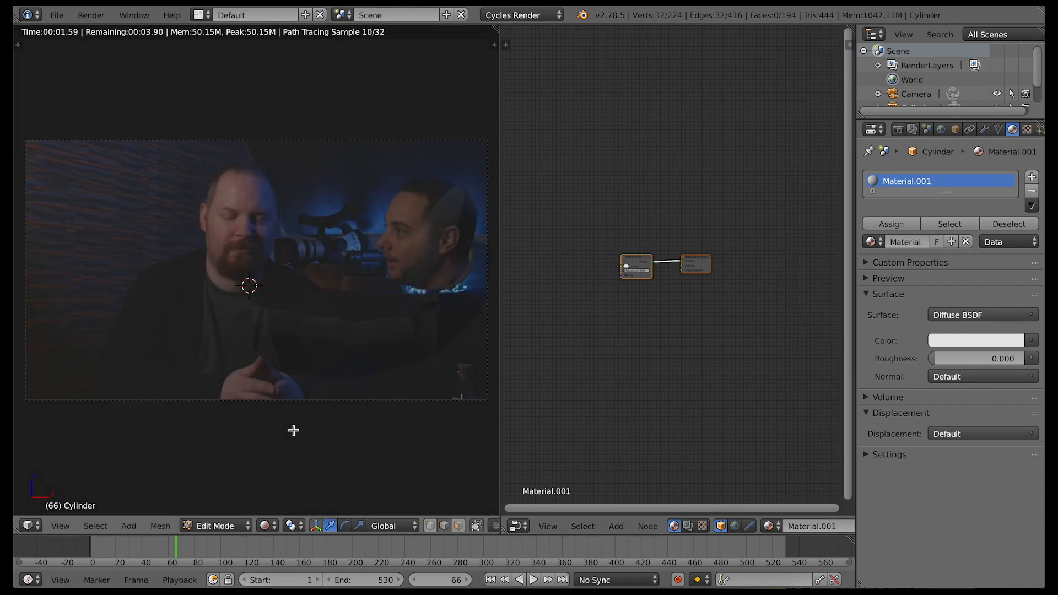
{"action": "key", "text": "n"}
{"action": "left_click", "coordinate": [384, 255]}
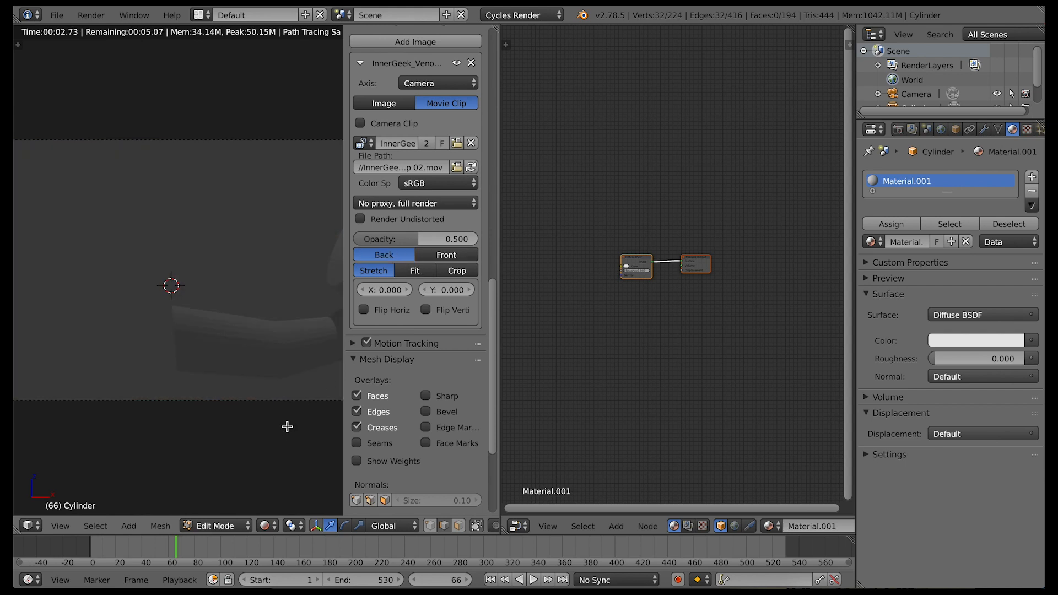
{"action": "key", "text": "n"}
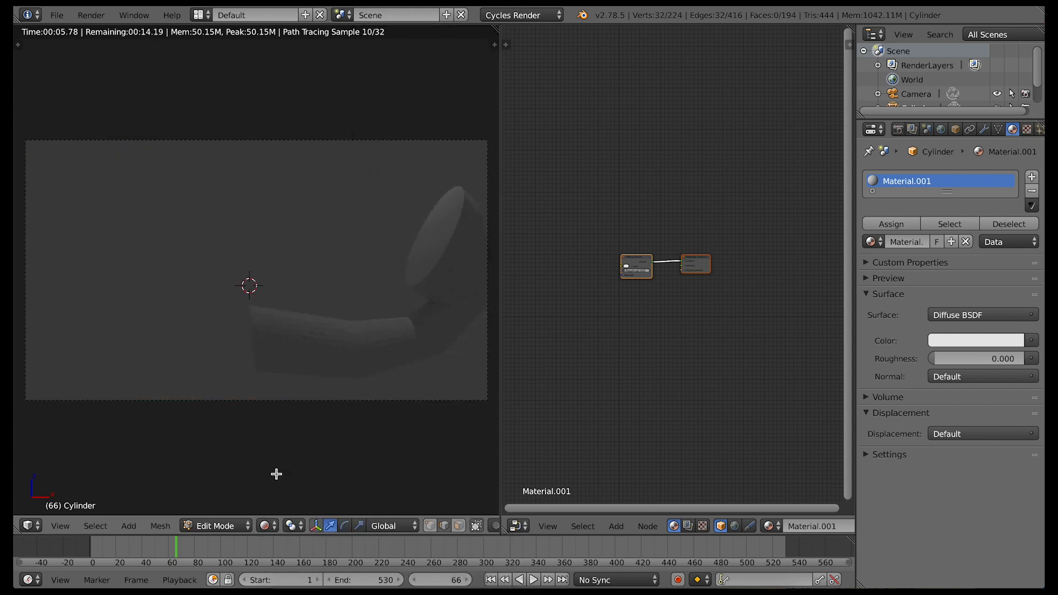
Move the Diffuse BSDF node up and darken its color to near black
{"action": "left_click_drag", "start_coordinate": [629, 270], "coordinate": [604, 231]}
{"action": "left_click", "coordinate": [603, 231]}
{"action": "left_click_drag", "start_coordinate": [636, 175], "coordinate": [637, 198]}
Insert a Mix Shader node between the Diffuse BSDF and the Material Output
{"action": "key", "text": "shift+a"}
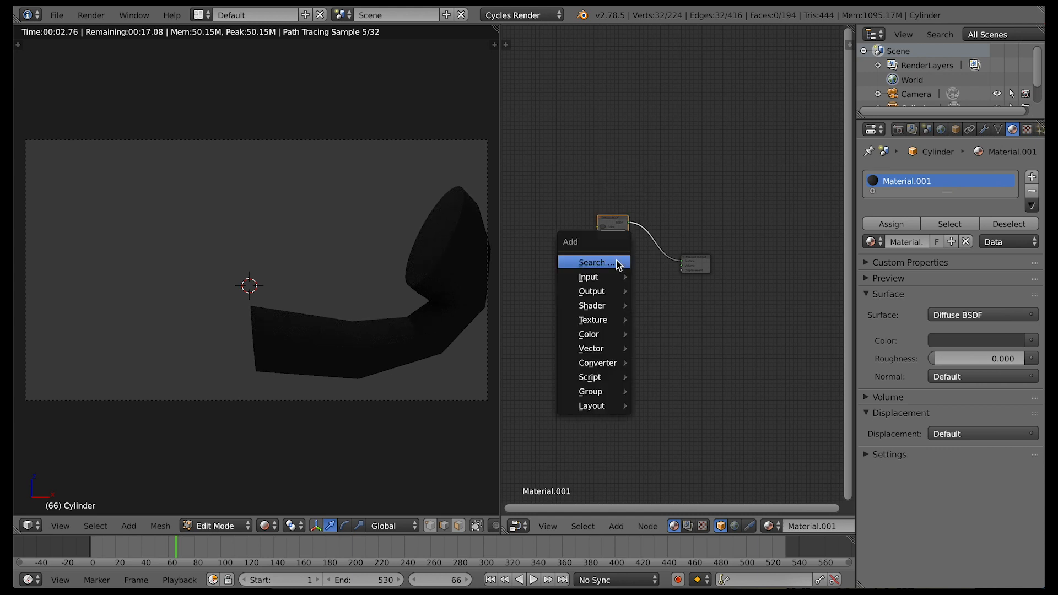
{"action": "mouse_move", "coordinate": [609, 306]}
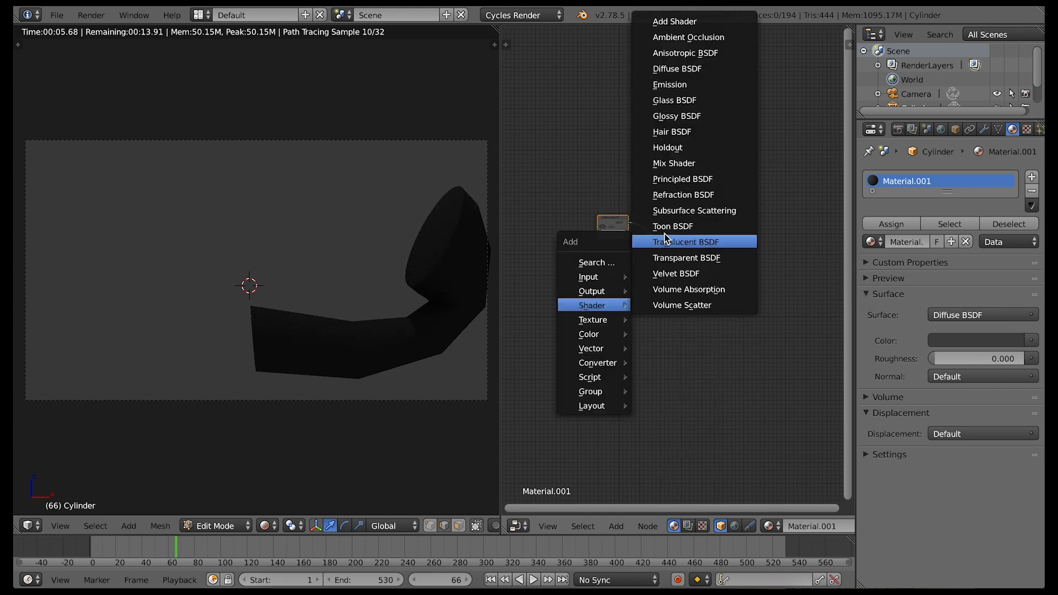
{"action": "left_click", "coordinate": [670, 163]}
{"action": "left_click", "coordinate": [652, 246]}
Add a Glossy BSDF node below the Diffuse BSDF and connect it to the Mix Shader's second shader input
{"action": "key", "text": "shift+a"}
{"action": "mouse_move", "coordinate": [609, 279]}
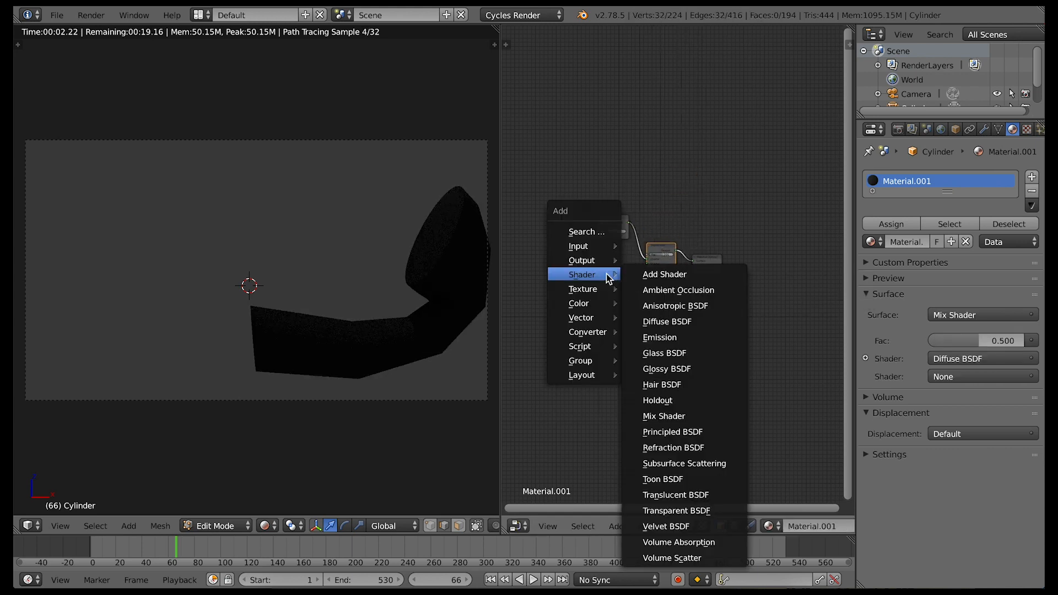
{"action": "left_click", "coordinate": [662, 369]}
{"action": "left_click", "coordinate": [623, 274]}
{"action": "left_click_drag", "start_coordinate": [623, 274], "coordinate": [651, 267]}
{"action": "left_click", "coordinate": [618, 275]}
{"action": "left_click", "coordinate": [608, 267]}
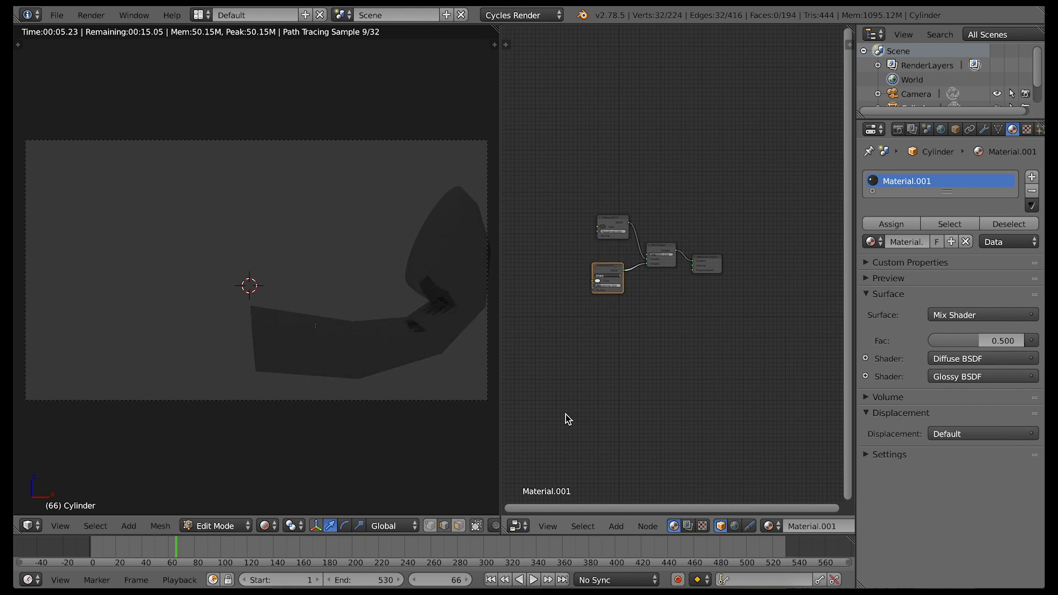
{"action": "scroll", "coordinate": [611, 390], "scroll_direction": "up", "scroll_amount": 3}
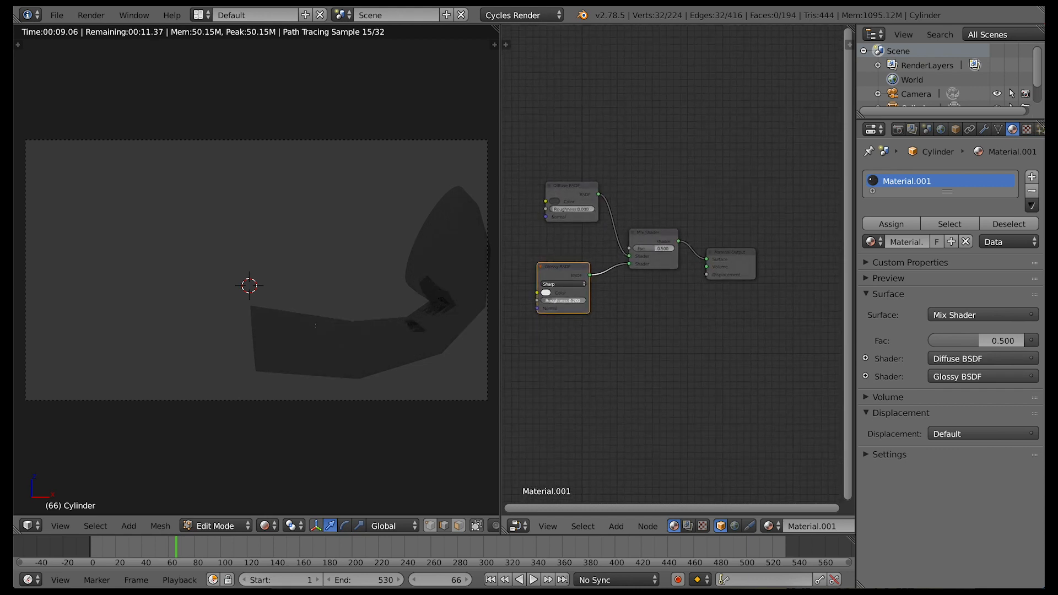
Lower the Glossy BSDF's roughness to 0.050 and line the Diffuse BSDF node up above it
{"action": "left_click_drag", "start_coordinate": [547, 301], "coordinate": [546, 300]}
{"action": "left_click_drag", "start_coordinate": [565, 188], "coordinate": [554, 206]}
Add a Layer Weight node above the Diffuse BSDF and connect its Fresnel output to the Mix Shader's Fac input
{"action": "key", "text": "shift+a"}
{"action": "mouse_move", "coordinate": [548, 124]}
{"action": "left_click", "coordinate": [626, 201]}
{"action": "left_click", "coordinate": [540, 153]}
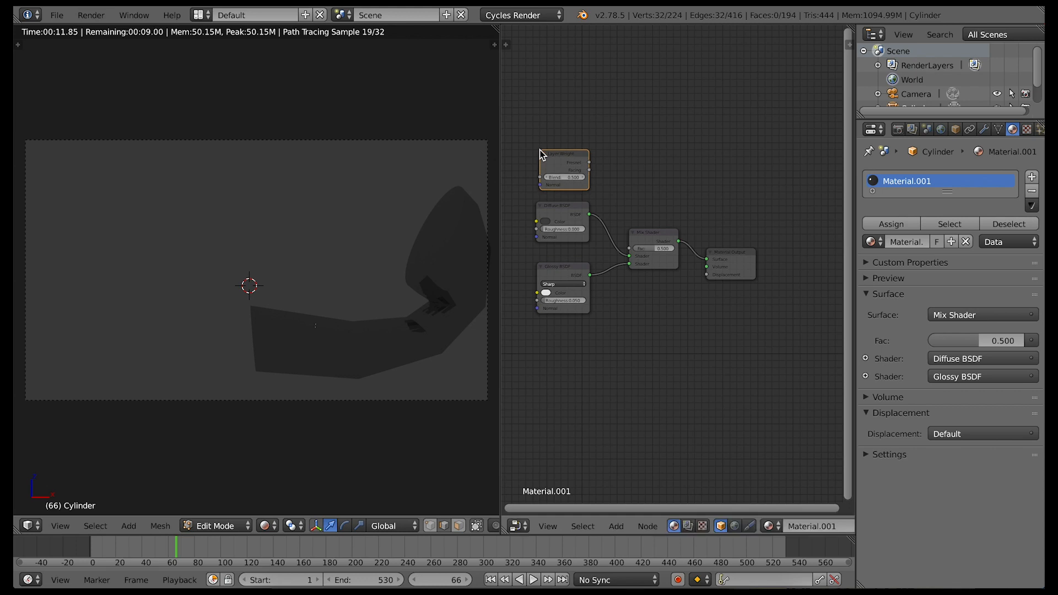
{"action": "left_click_drag", "start_coordinate": [588, 163], "coordinate": [630, 252]}
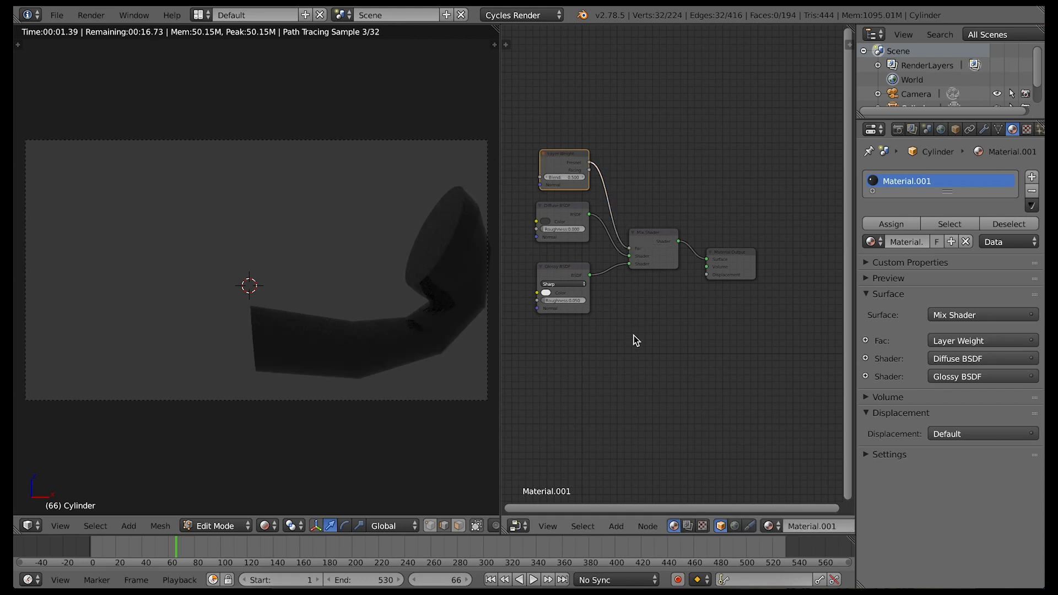
Add a Bump node connected to the Normal inputs of both the Diffuse and Glossy shaders, and show the material preview
{"action": "scroll", "coordinate": [560, 352], "scroll_direction": "left", "scroll_amount": 5, "text": "ctrl"}
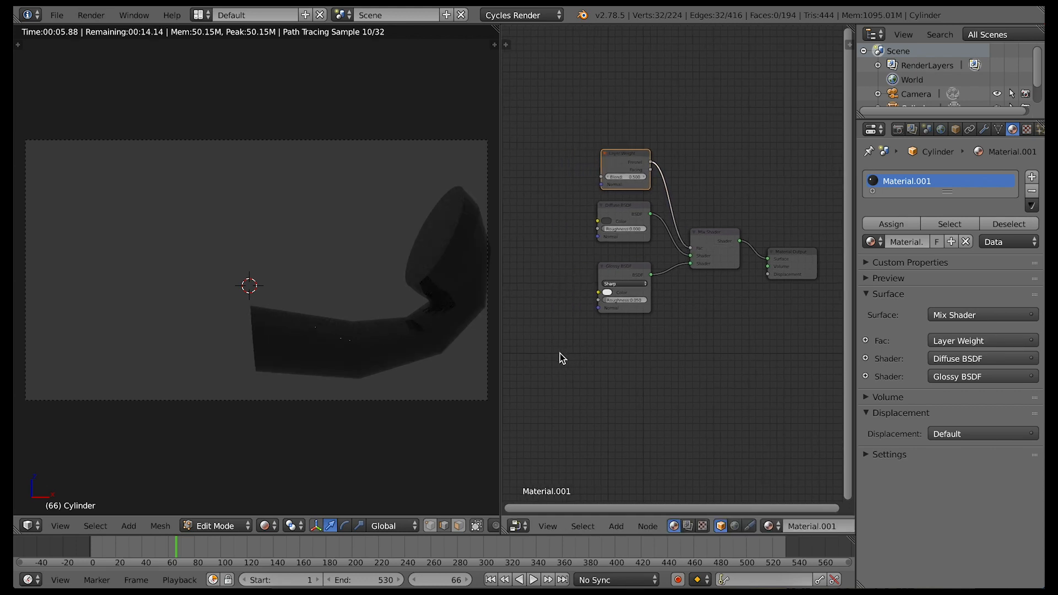
{"action": "mouse_move", "coordinate": [518, 312]}
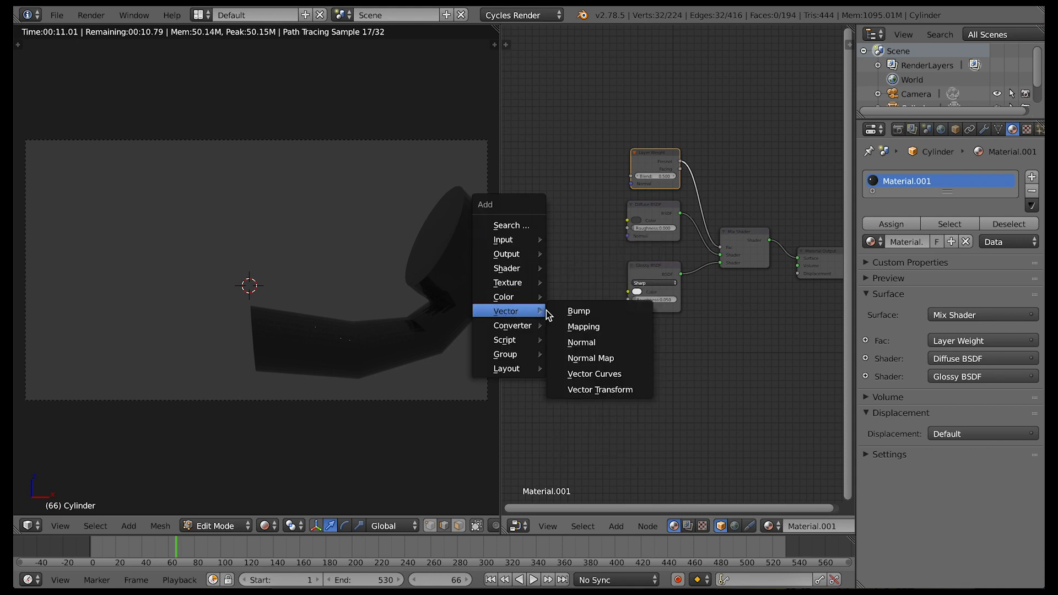
{"action": "left_click", "coordinate": [571, 310]}
{"action": "left_click", "coordinate": [549, 244]}
{"action": "left_click_drag", "start_coordinate": [600, 255], "coordinate": [629, 307]}
{"action": "scroll", "coordinate": [560, 325], "scroll_direction": "left", "scroll_amount": 3, "text": "ctrl"}
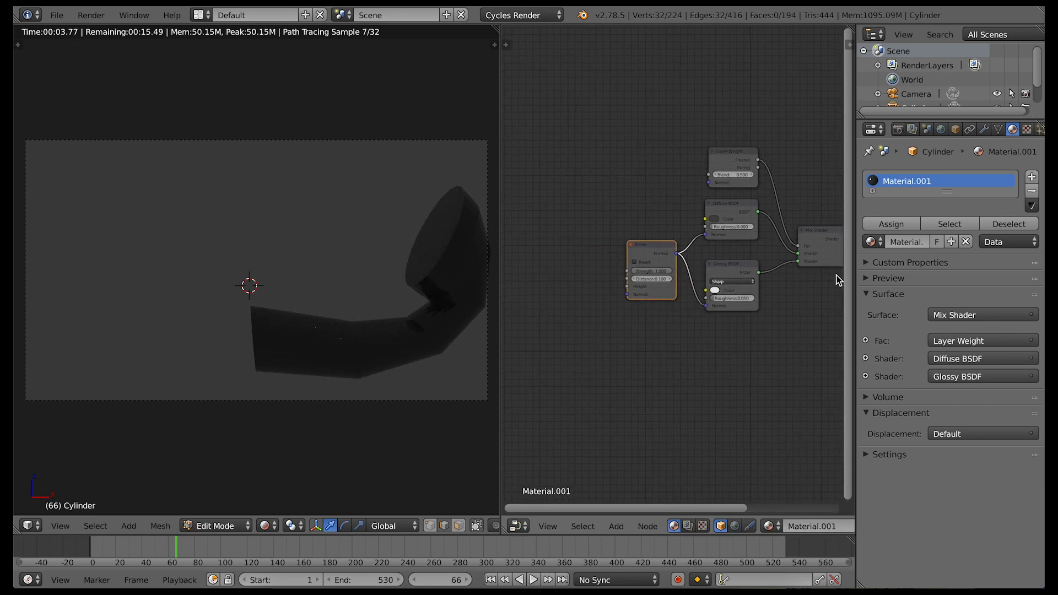
{"action": "left_click", "coordinate": [867, 278]}
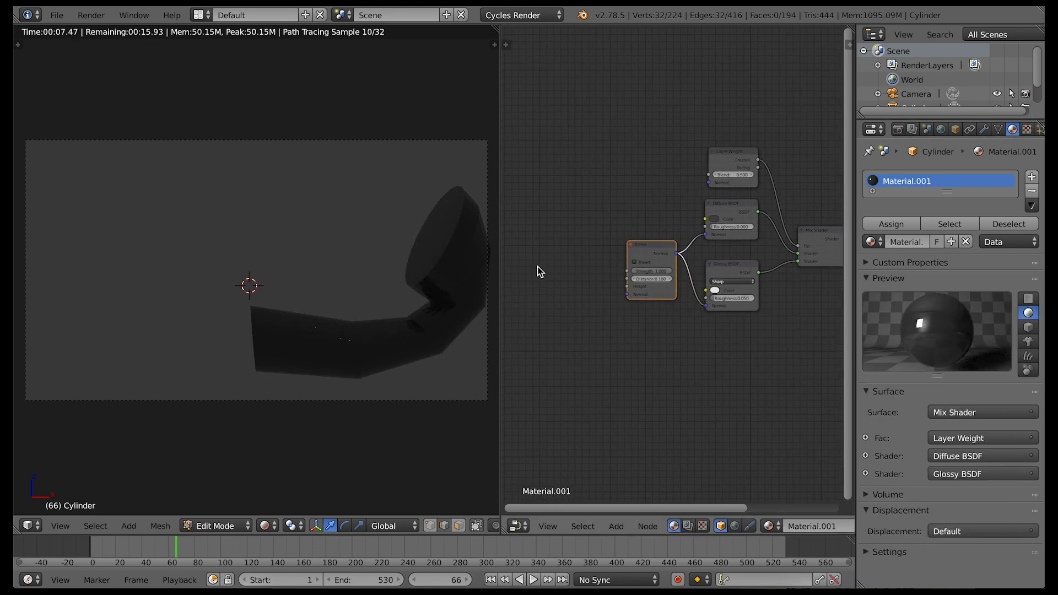
Add a Noise Texture with scale 8, detail 8 and distortion 12, and connect its Color output to the Bump node's Height
{"action": "key", "text": "shift+a"}
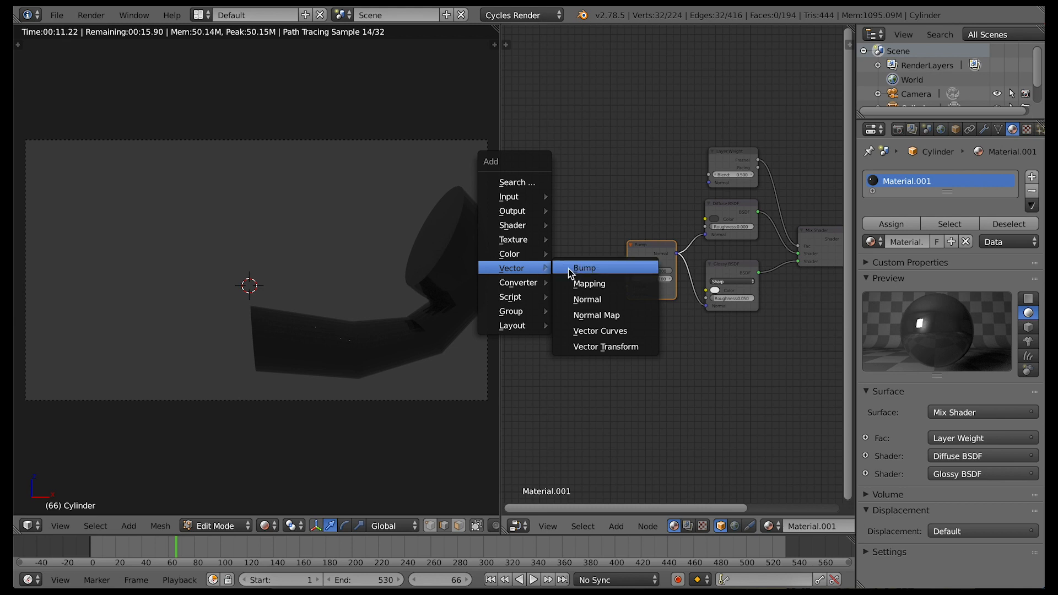
{"action": "mouse_move", "coordinate": [524, 239]}
{"action": "left_click", "coordinate": [596, 350]}
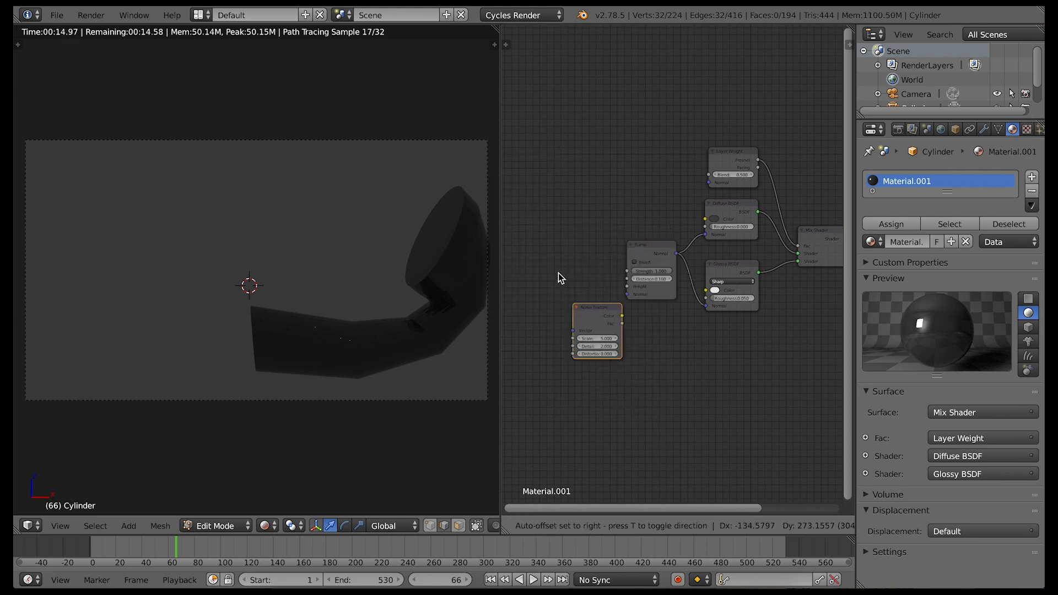
{"action": "left_click", "coordinate": [539, 246]}
{"action": "left_click_drag", "start_coordinate": [589, 258], "coordinate": [627, 286]}
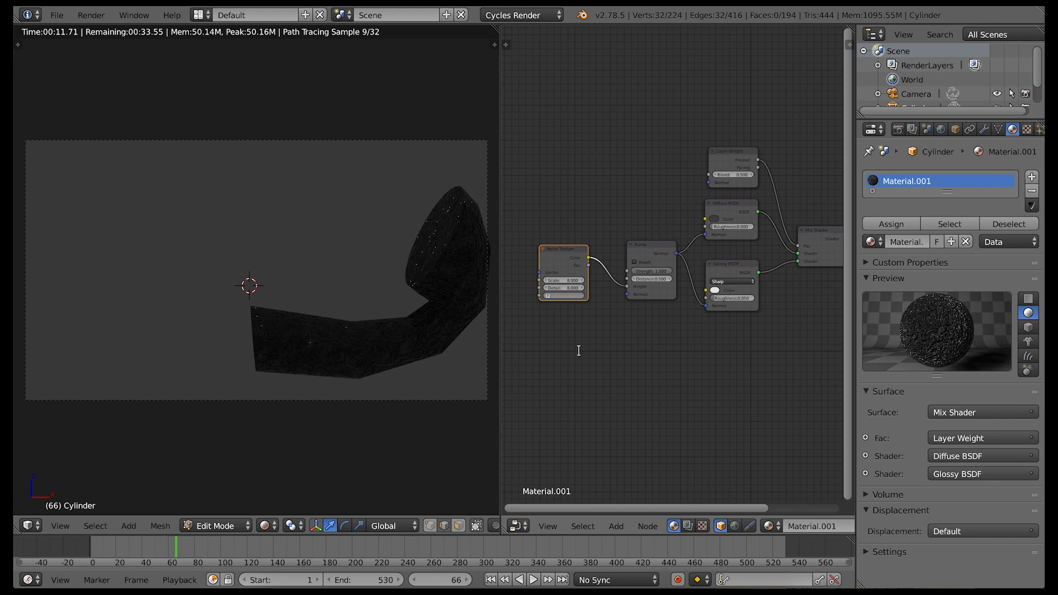
{"action": "key", "text": "Return"}
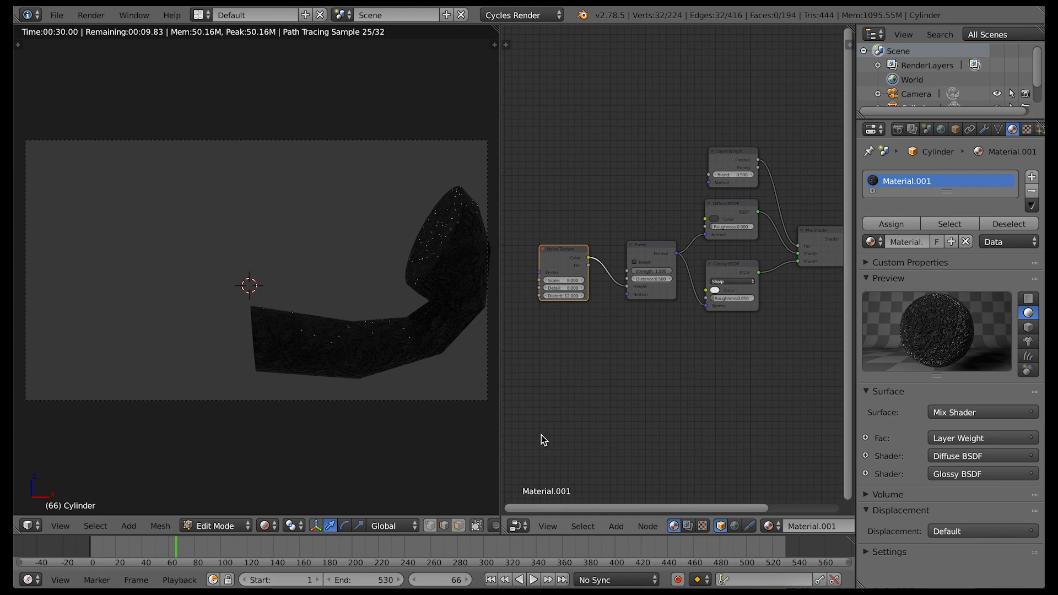
Set the 3D viewport to Solid shading, widen it, and put the neck piece in Object Mode
{"action": "left_click", "coordinate": [265, 526]}
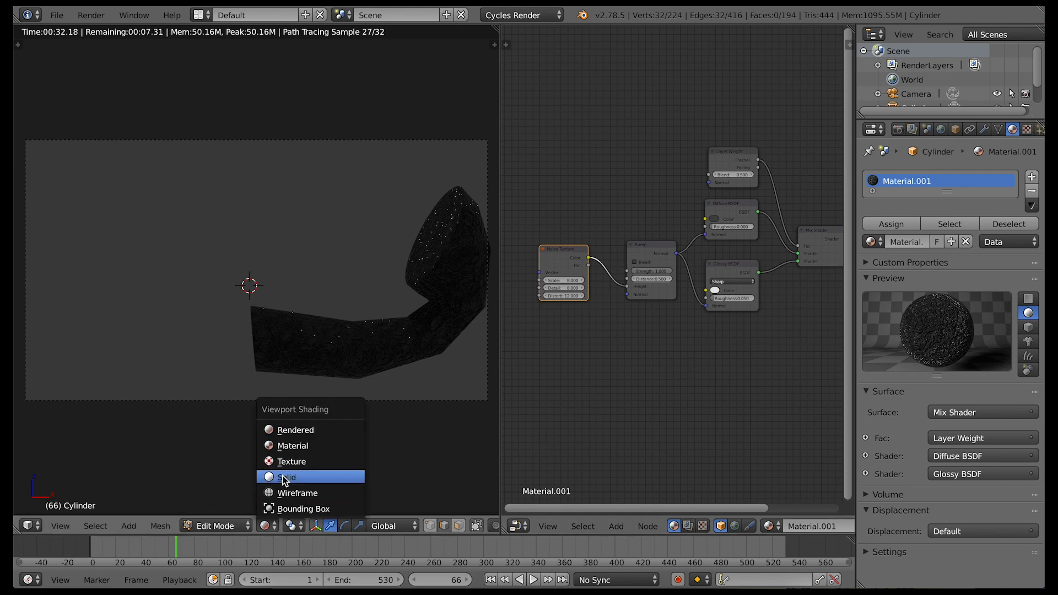
{"action": "left_click", "coordinate": [292, 478]}
{"action": "left_click_drag", "start_coordinate": [506, 343], "coordinate": [666, 351]}
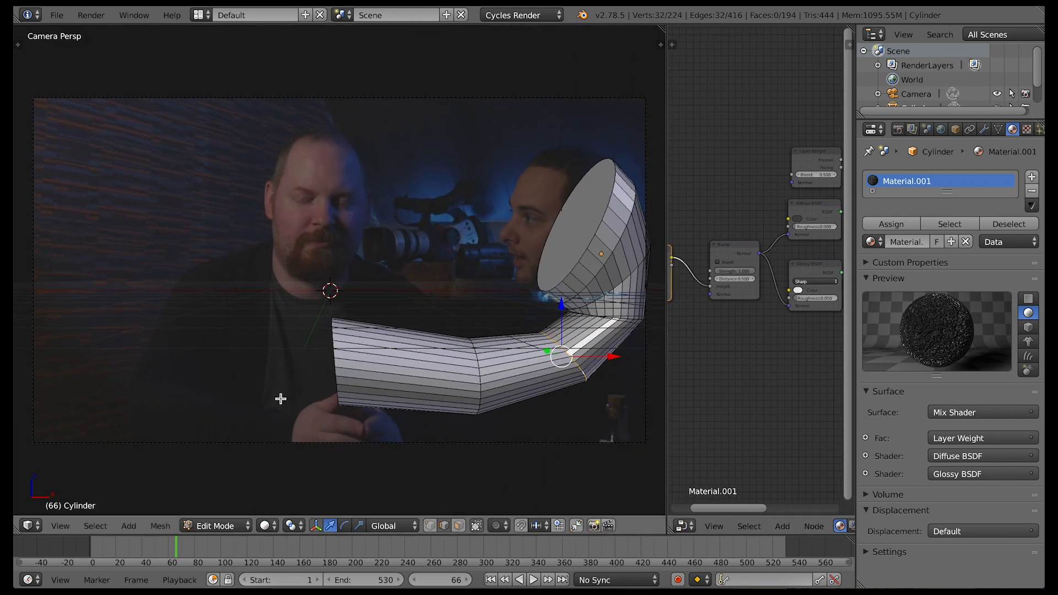
{"action": "key", "text": "t"}
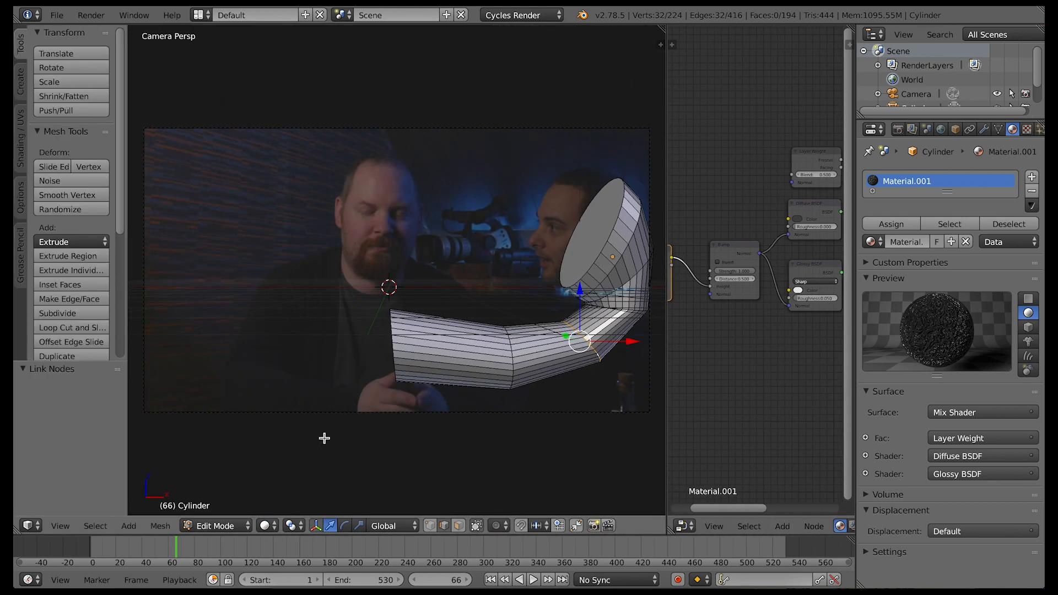
{"action": "left_click", "coordinate": [217, 526]}
{"action": "left_click", "coordinate": [220, 508]}
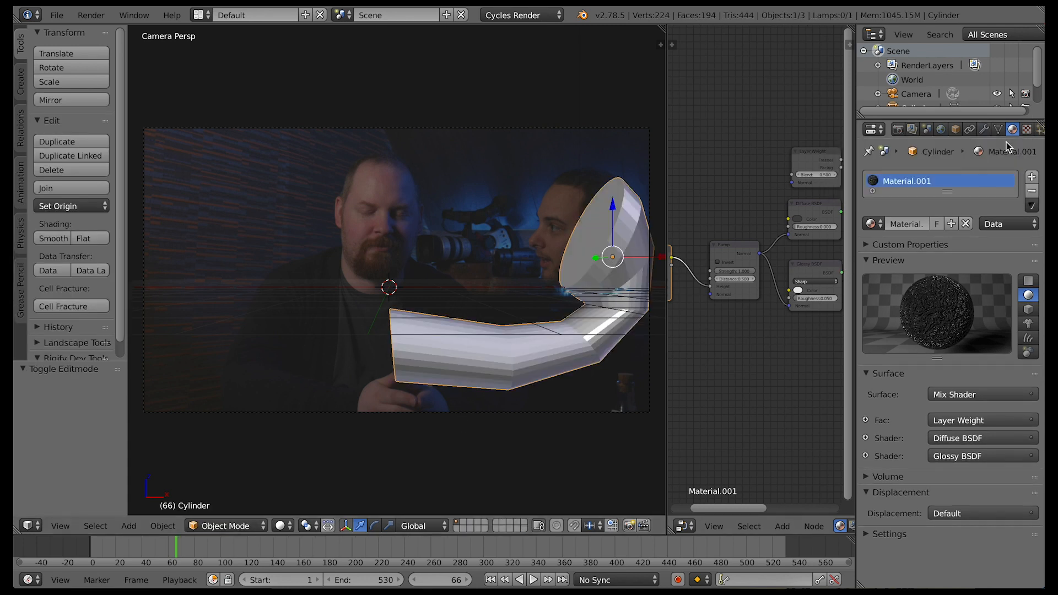
Add a Subdivision Surface modifier with 2 view subdivisions to the neck piece and shade it smooth
{"action": "left_click", "coordinate": [984, 130]}
{"action": "left_click", "coordinate": [962, 177]}
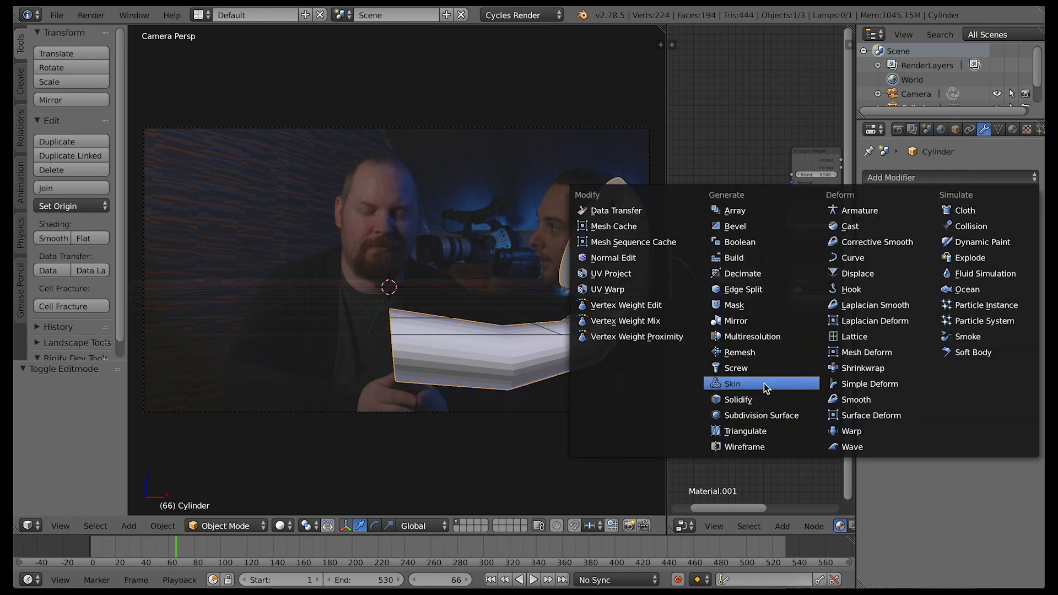
{"action": "left_click", "coordinate": [766, 415]}
{"action": "left_click", "coordinate": [943, 273]}
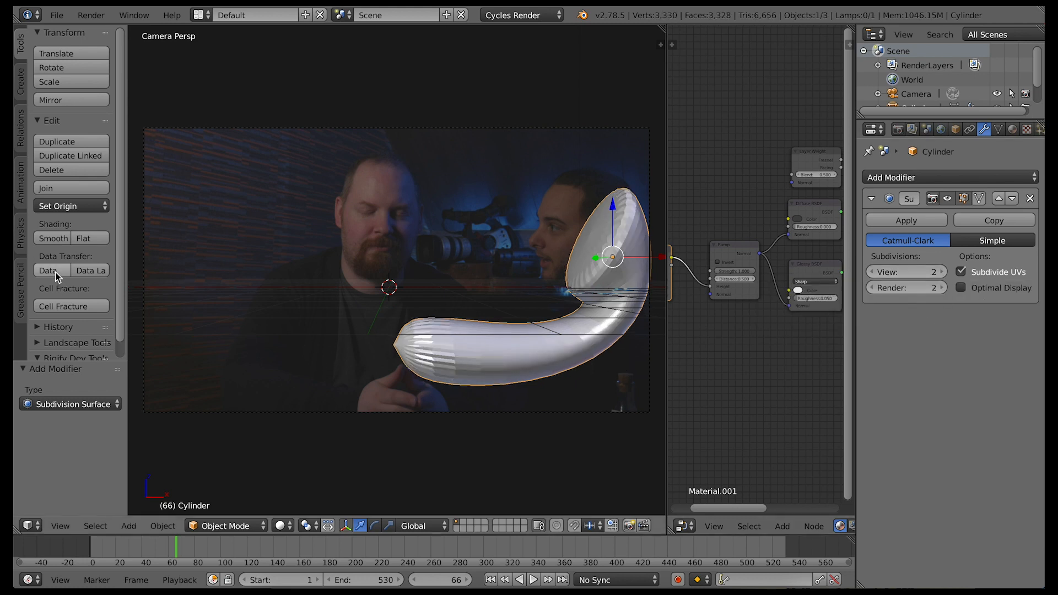
{"action": "left_click", "coordinate": [52, 240]}
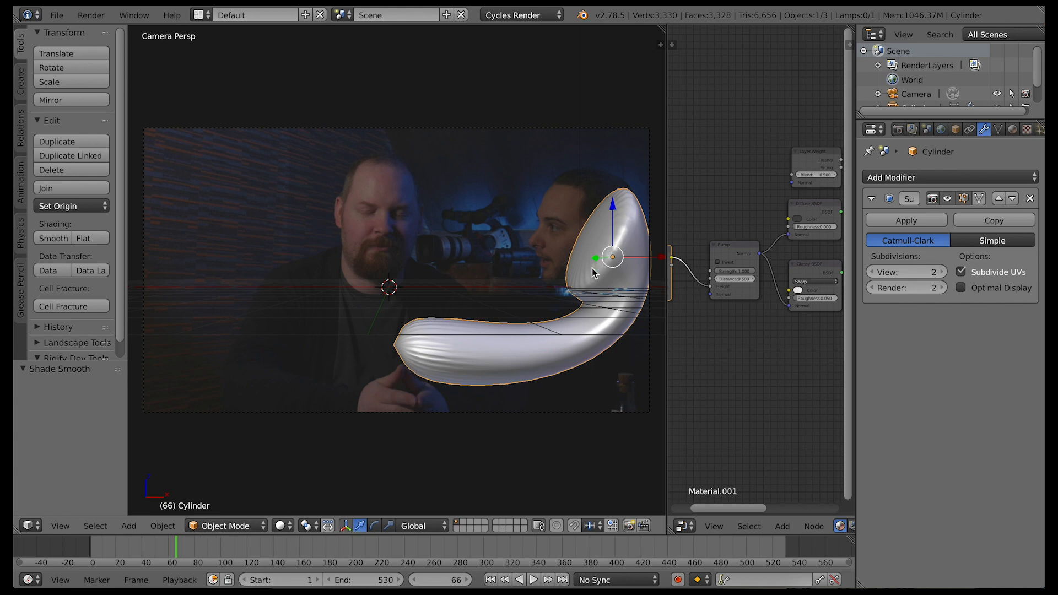
Extrude the end face of the neck's flared upper opening in place to sharpen its rim
{"action": "left_click", "coordinate": [212, 523]}
{"action": "left_click", "coordinate": [218, 492]}
{"action": "key", "text": "3"}
{"action": "right_click", "coordinate": [593, 236]}
{"action": "key", "text": "e"}
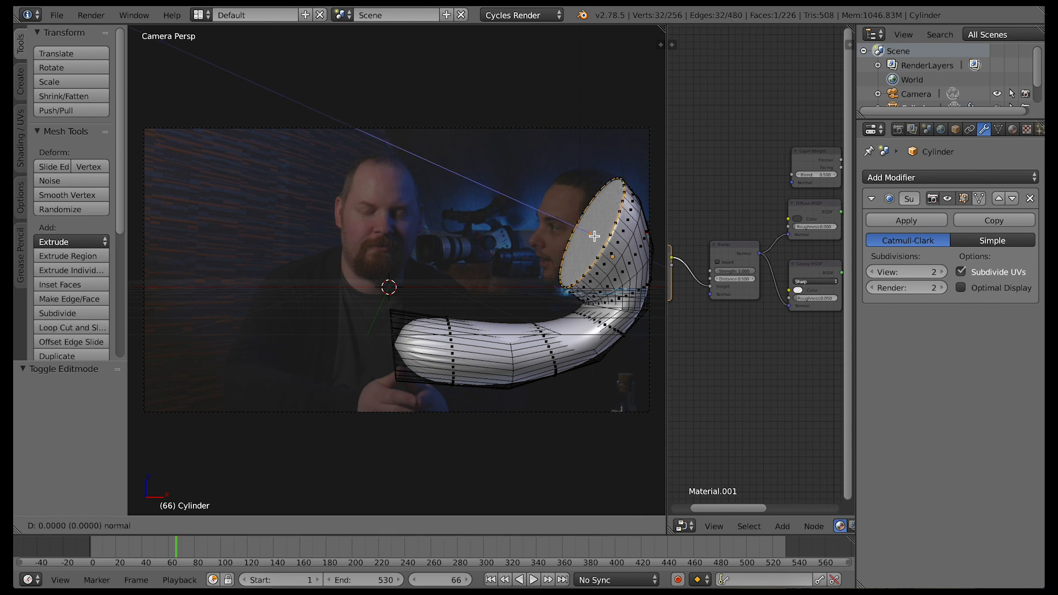
{"action": "right_click", "coordinate": [594, 236]}
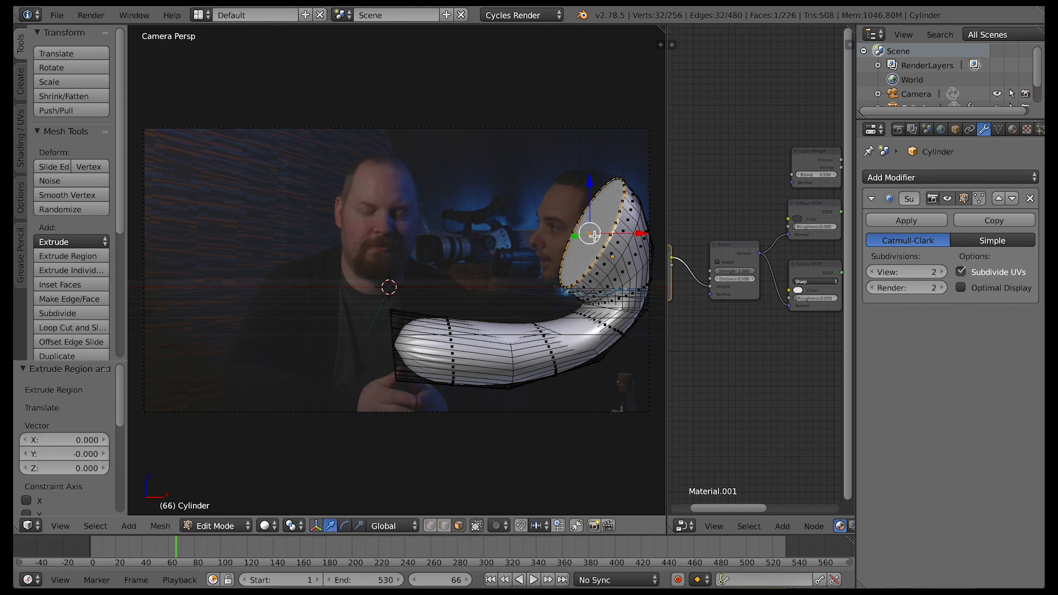
Extrude the end face at the neck's lower end in place to sharpen that rim
{"action": "middle_click_drag", "start_coordinate": [495, 427], "coordinate": [494, 427]}
{"action": "right_click", "coordinate": [406, 321]}
{"action": "middle_click_drag", "start_coordinate": [432, 398], "coordinate": [478, 382]}
{"action": "key", "text": "e"}
{"action": "right_click", "coordinate": [433, 400]}
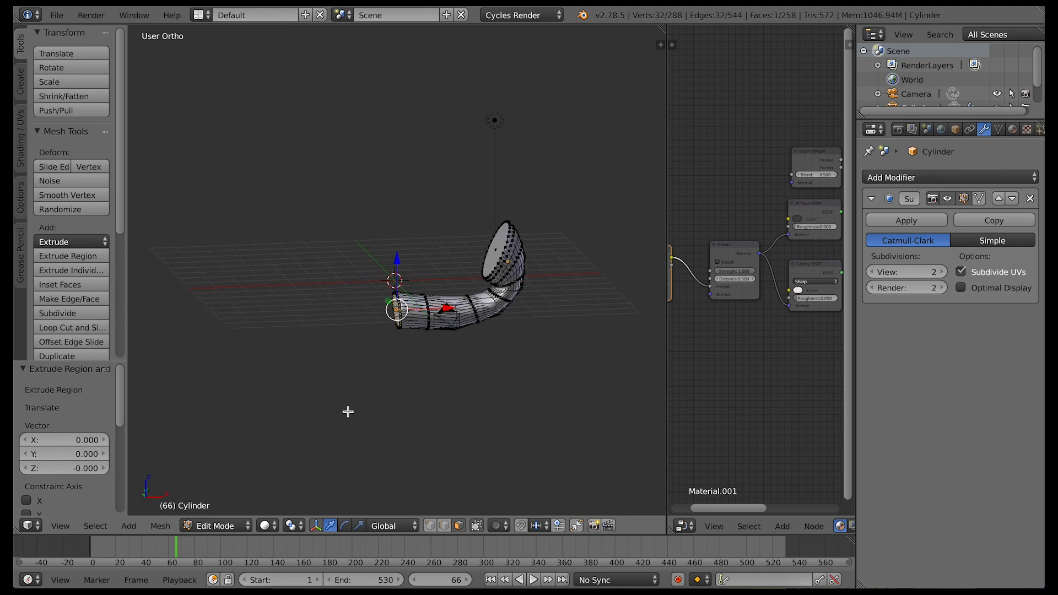
Check the neck piece through the camera in Rendered shading, and return the viewport to Solid shading
{"action": "left_click", "coordinate": [61, 526]}
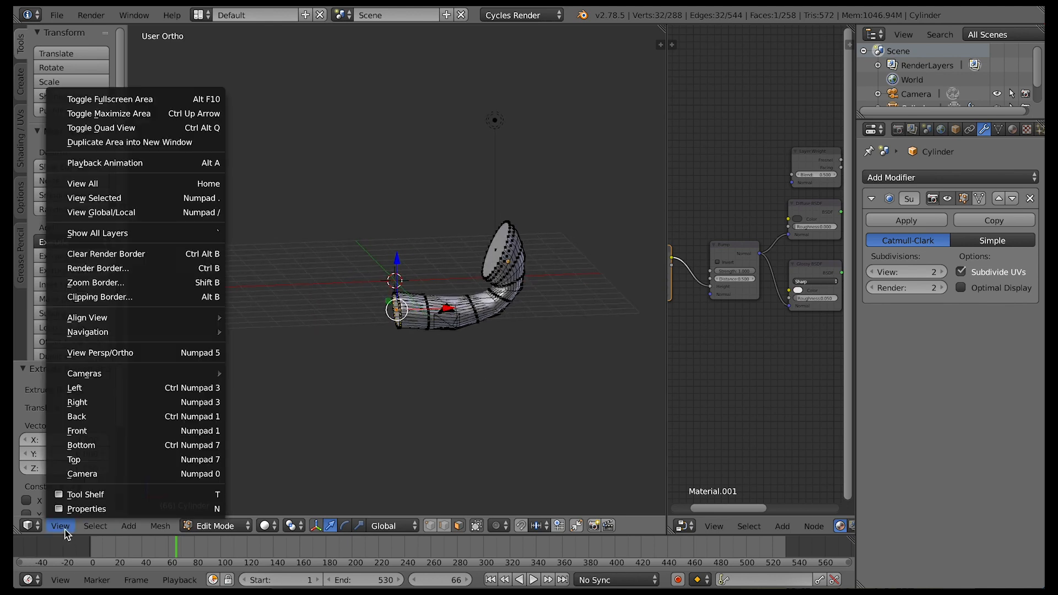
{"action": "left_click", "coordinate": [82, 474]}
{"action": "left_click", "coordinate": [265, 525]}
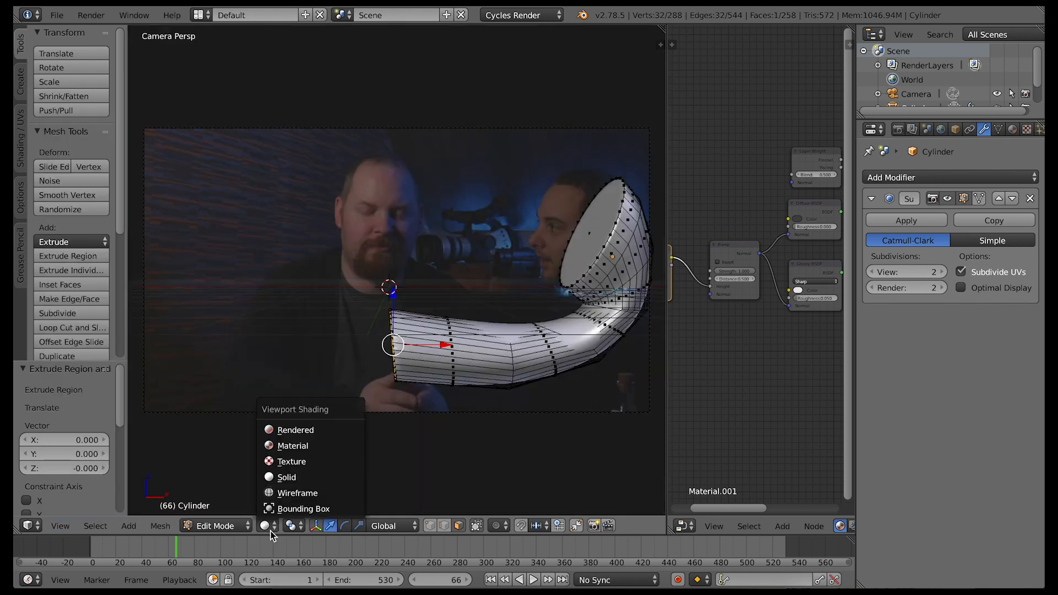
{"action": "left_click", "coordinate": [296, 435]}
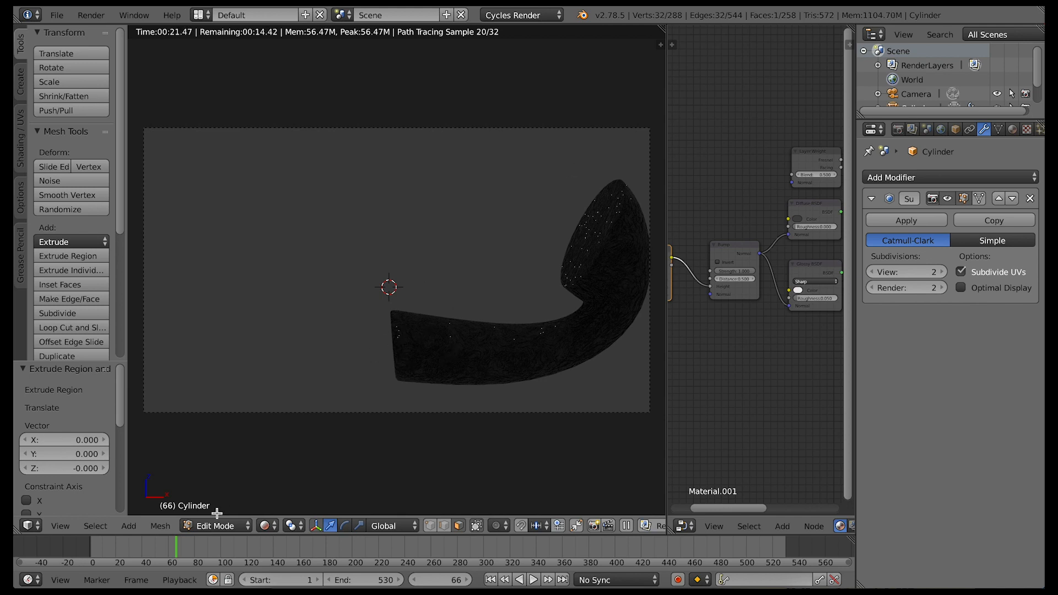
{"action": "left_click", "coordinate": [266, 526]}
{"action": "left_click", "coordinate": [282, 478]}
Lower the background clip's opacity to about 0.16
{"action": "key", "text": "n"}
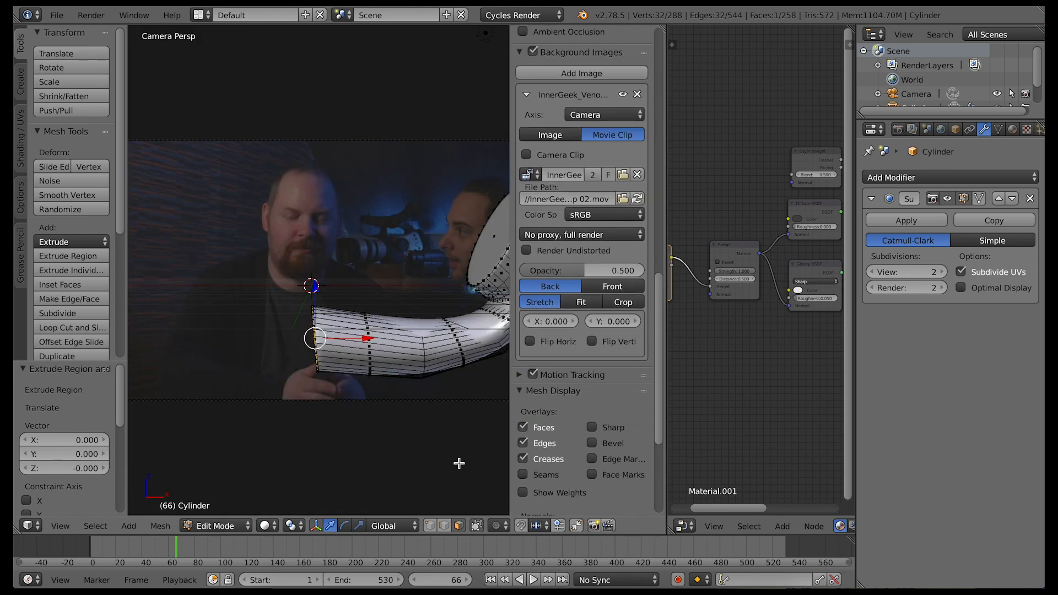
{"action": "left_click_drag", "start_coordinate": [585, 270], "coordinate": [553, 270]}
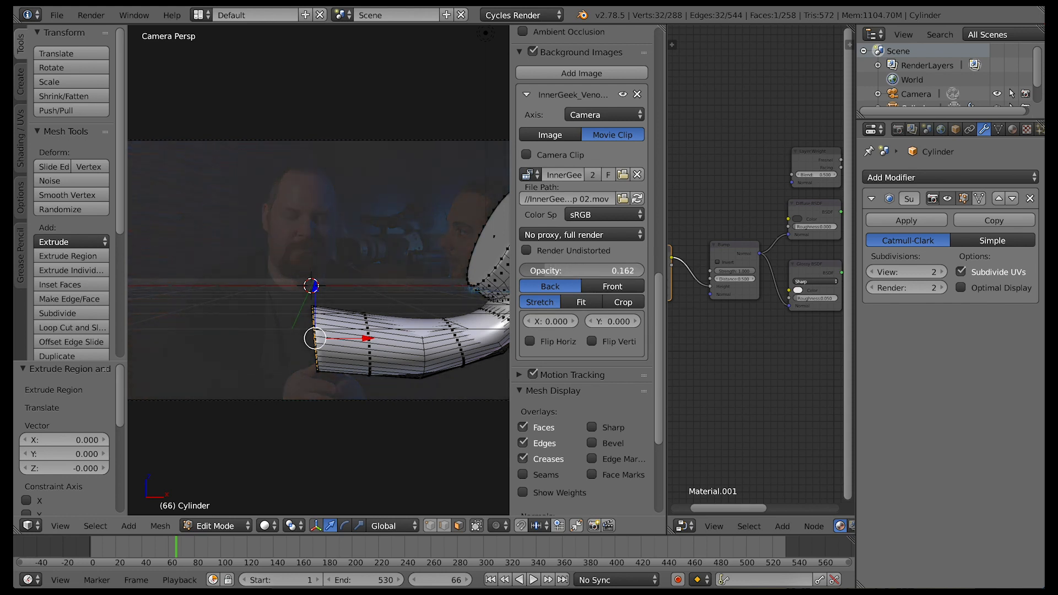
{"action": "key", "text": "n"}
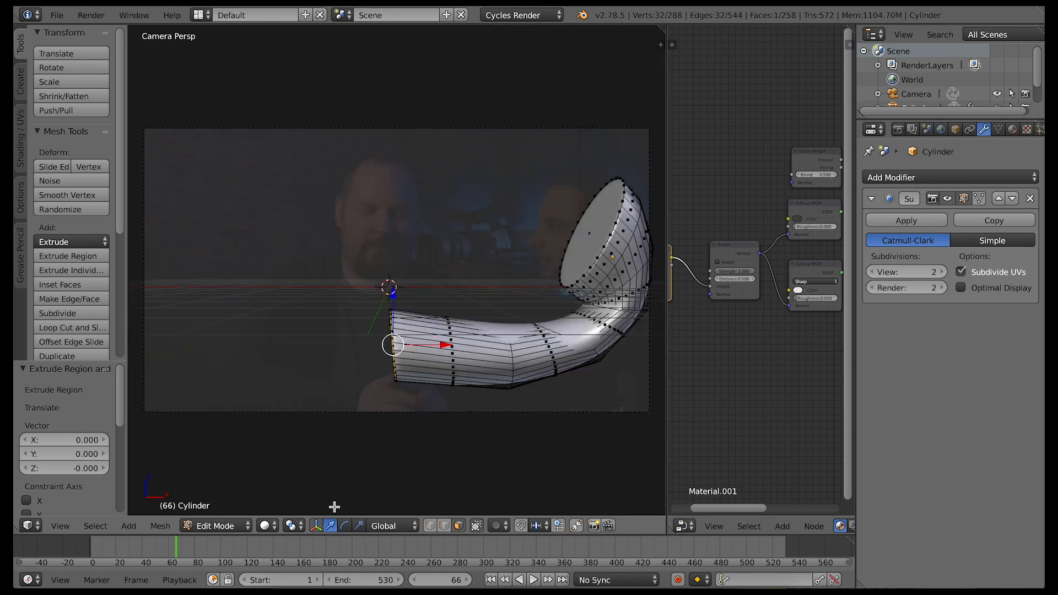
Switch the neck piece to Object Mode and add a Path curve to the scene
{"action": "left_click", "coordinate": [231, 527]}
{"action": "left_click", "coordinate": [221, 508]}
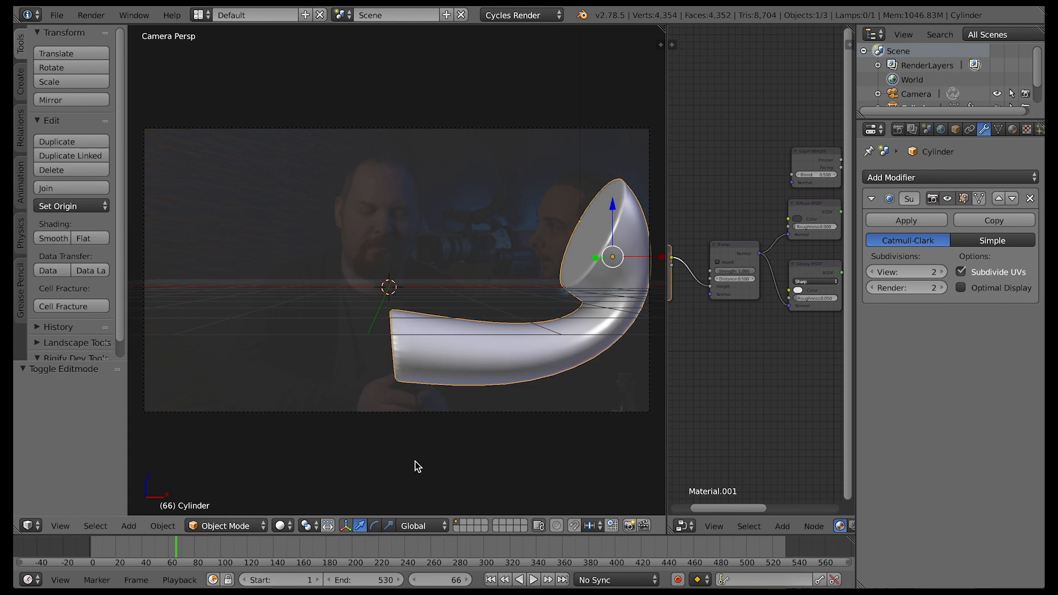
{"action": "key", "text": "KP_0"}
{"action": "key", "text": "shift+a"}
{"action": "mouse_move", "coordinate": [415, 464]}
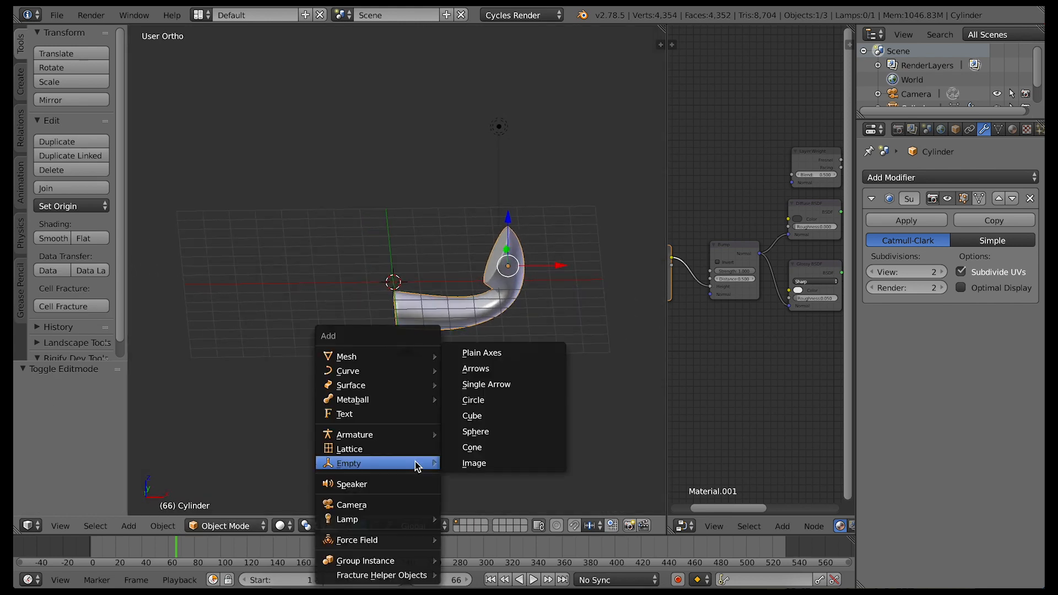
{"action": "mouse_move", "coordinate": [401, 372]}
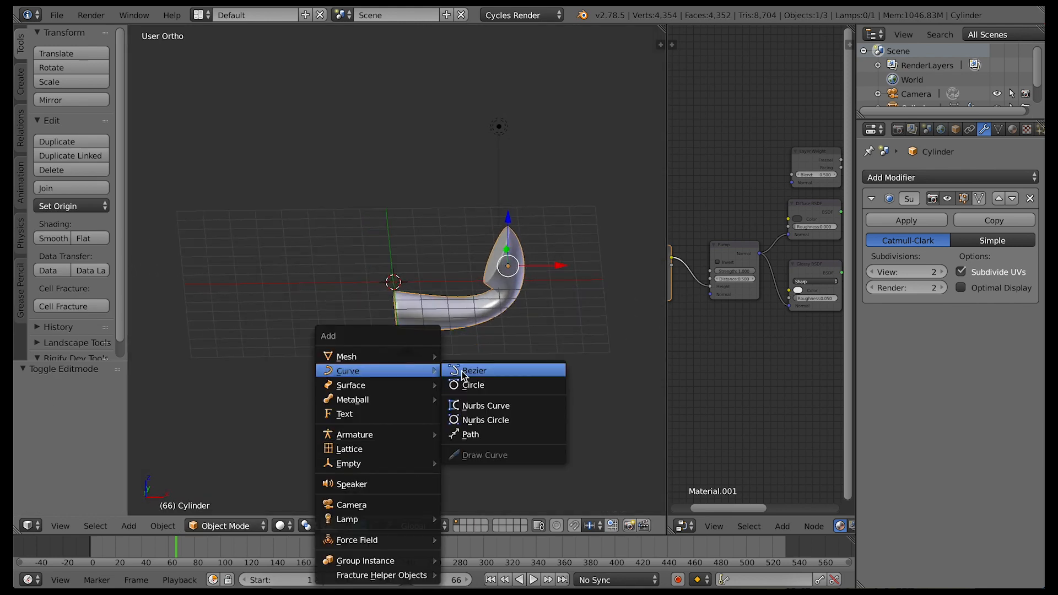
{"action": "left_click", "coordinate": [468, 435]}
Shift the path's points along X to start at its origin, and lower the path toward the neck's end
{"action": "key", "text": "Tab"}
{"action": "middle_click_drag", "start_coordinate": [384, 337], "coordinate": [383, 337]}
{"action": "scroll", "coordinate": [383, 336], "scroll_direction": "up", "scroll_amount": 5}
{"action": "left_click_drag", "start_coordinate": [457, 300], "coordinate": [523, 210]}
{"action": "middle_click_drag", "start_coordinate": [423, 391], "coordinate": [423, 391]}
{"action": "key", "text": "Tab"}
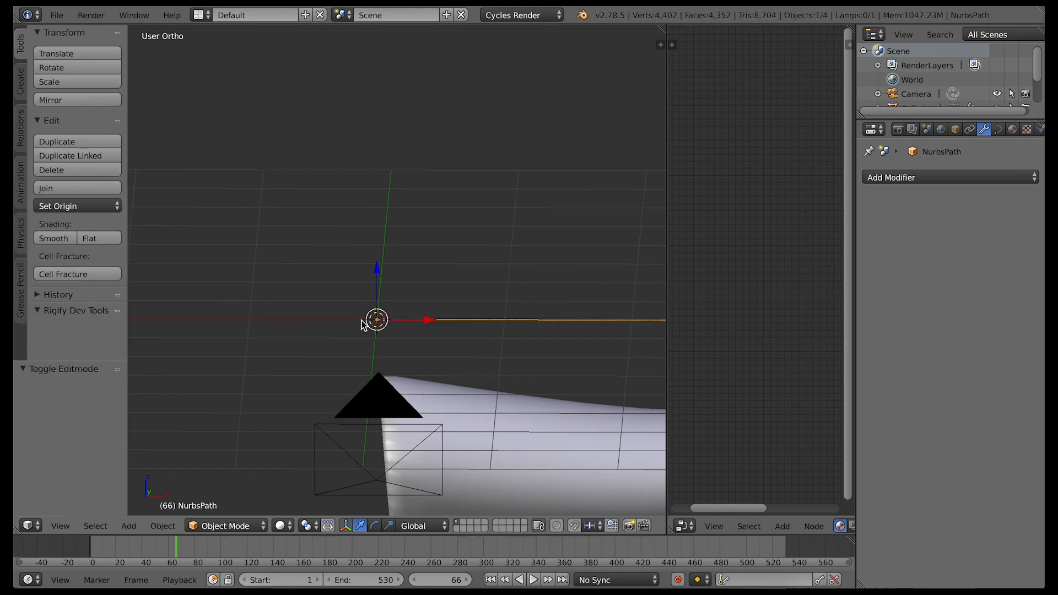
{"action": "left_click_drag", "start_coordinate": [379, 279], "coordinate": [384, 313]}
{"action": "middle_click_drag", "start_coordinate": [456, 406], "coordinate": [455, 406]}
Move the path's first control point in Edit Mode to sit near the rim of the neck's lower end
{"action": "key", "text": "Tab"}
{"action": "middle_click_drag", "start_coordinate": [530, 403], "coordinate": [530, 402]}
{"action": "right_click", "coordinate": [403, 340]}
{"action": "middle_click_drag", "start_coordinate": [402, 397], "coordinate": [402, 397]}
{"action": "left_click_drag", "start_coordinate": [405, 351], "coordinate": [441, 411]}
{"action": "left_click_drag", "start_coordinate": [496, 436], "coordinate": [564, 463]}
{"action": "middle_click_drag", "start_coordinate": [565, 463], "coordinate": [565, 463]}
Move the path's middle control point by -1.363 along Z and -0.724 along Y to bend the curve around the neck
{"action": "right_click", "coordinate": [485, 344]}
{"action": "left_click_drag", "start_coordinate": [484, 295], "coordinate": [475, 467]}
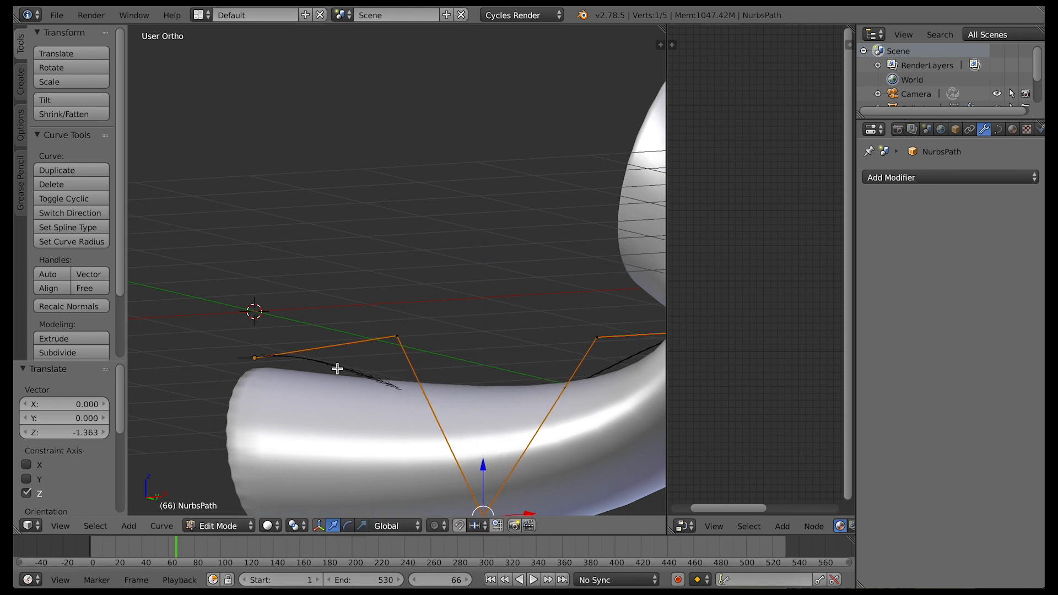
{"action": "middle_click_drag", "start_coordinate": [559, 442], "coordinate": [559, 442]}
{"action": "left_click_drag", "start_coordinate": [513, 425], "coordinate": [466, 500]}
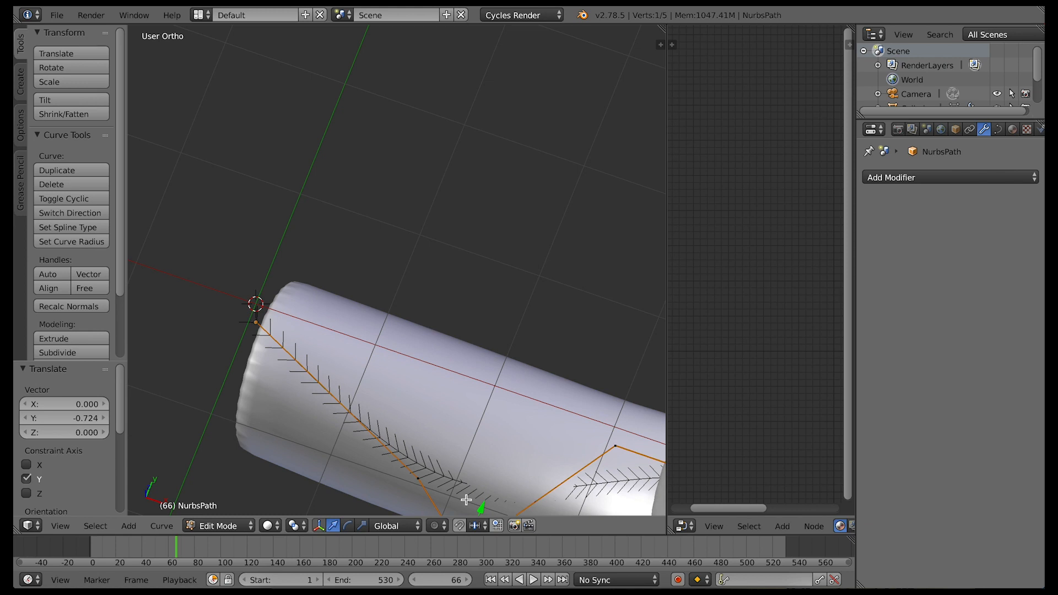
Add a Bezier circle in Object Mode and move it clear of the neck piece along X and Y
{"action": "key", "text": "shift+a"}
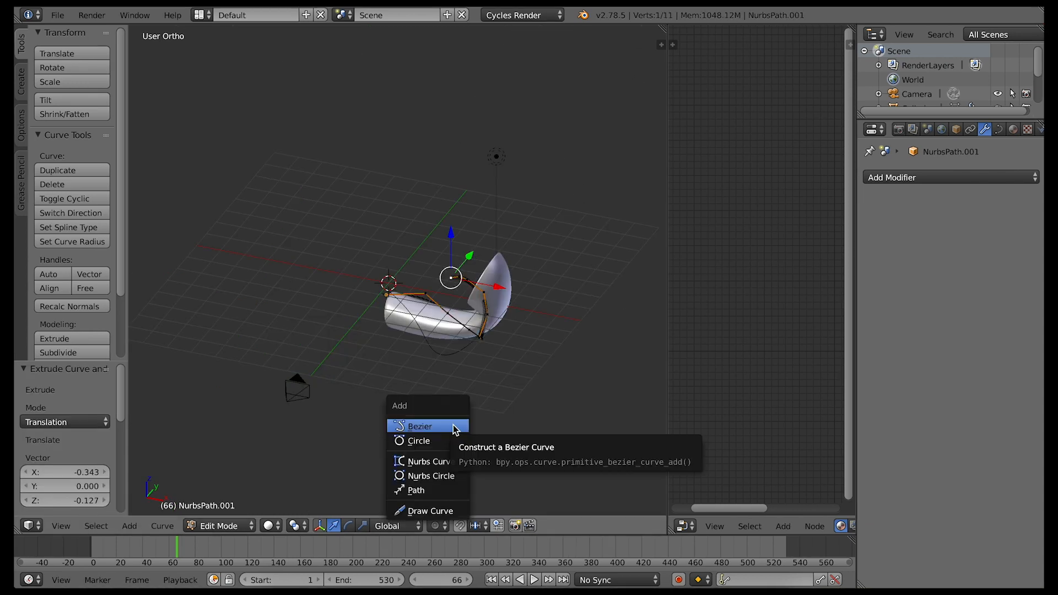
{"action": "key", "text": "Tab"}
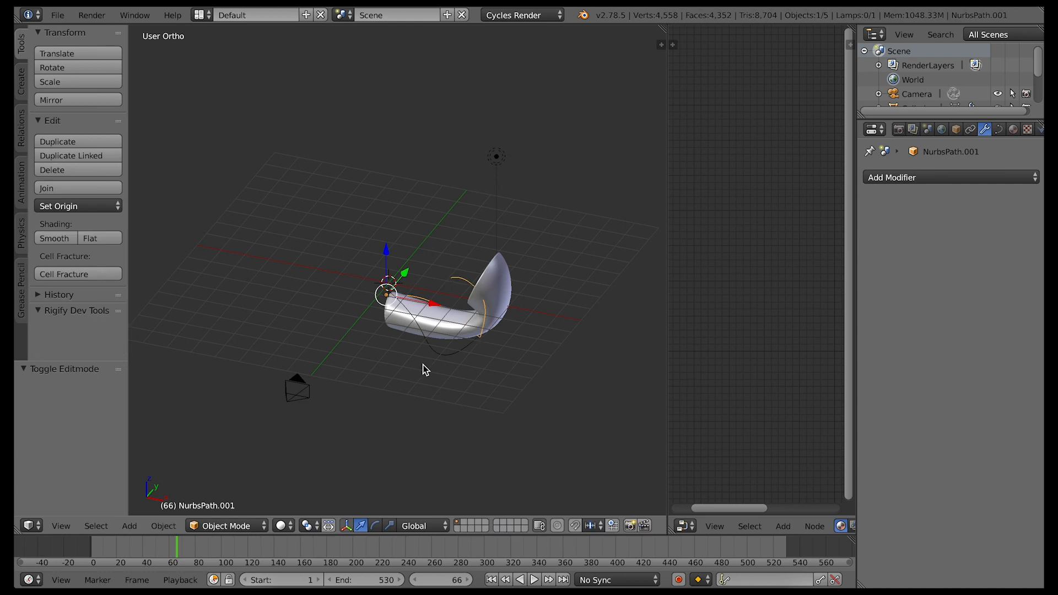
{"action": "key", "text": "shift+a"}
{"action": "mouse_move", "coordinate": [425, 366]}
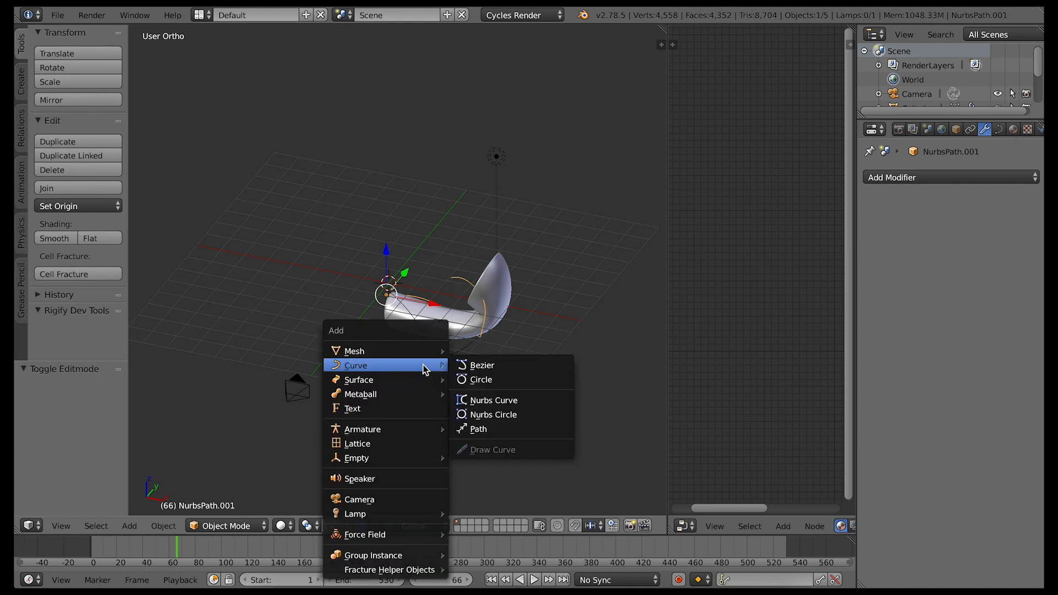
{"action": "left_click", "coordinate": [479, 375]}
{"action": "key", "text": "g"}
{"action": "key", "text": "x"}
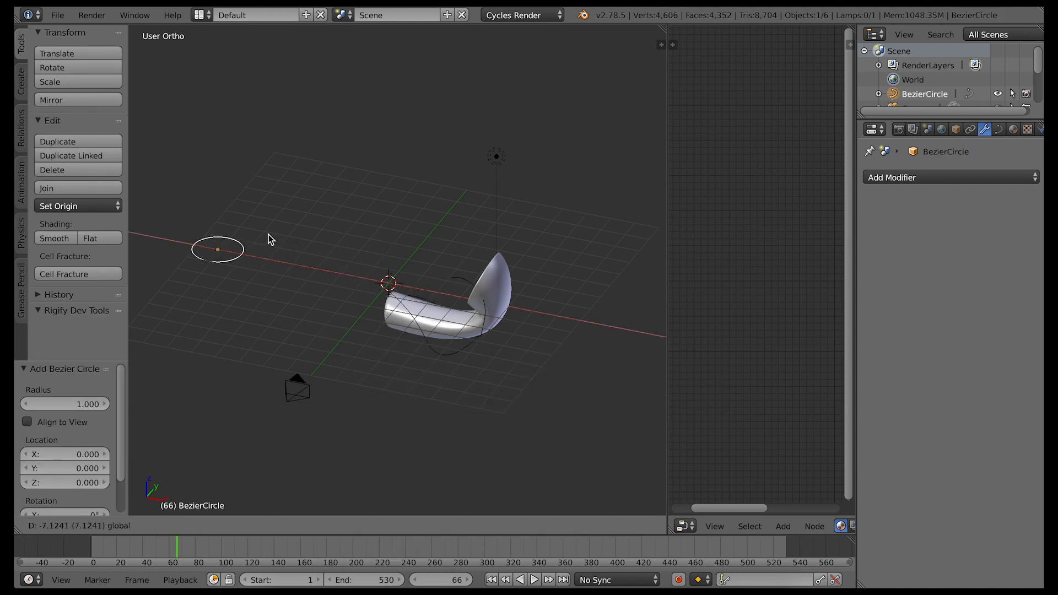
{"action": "left_click", "coordinate": [269, 234]}
{"action": "key", "text": "g"}
{"action": "key", "text": "y"}
{"action": "left_click", "coordinate": [176, 358]}
Rotate the Bezier circle 90° about the Y axis
{"action": "middle_click_drag", "start_coordinate": [256, 374], "coordinate": [260, 376]}
{"action": "type", "text": "ry90"}
{"action": "key", "text": "Return"}
Set the Bezier circle as the bevel object of the path that wraps below the neck
{"action": "middle_click_drag", "start_coordinate": [260, 375], "coordinate": [441, 338]}
{"action": "right_click", "coordinate": [443, 337]}
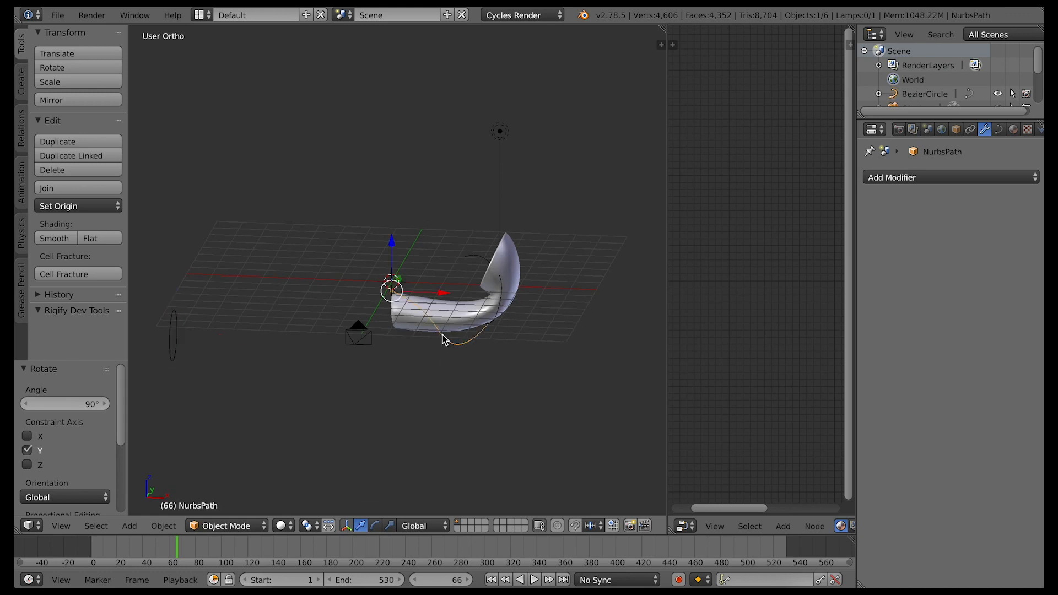
{"action": "left_click", "coordinate": [999, 130]}
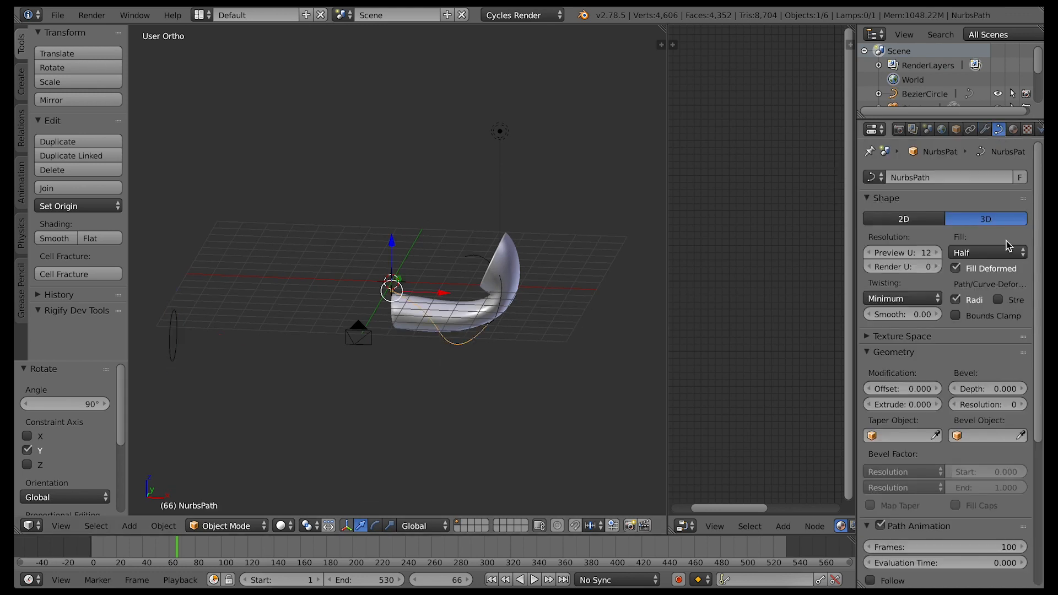
{"action": "scroll", "coordinate": [1025, 331], "scroll_direction": "down", "scroll_amount": 4}
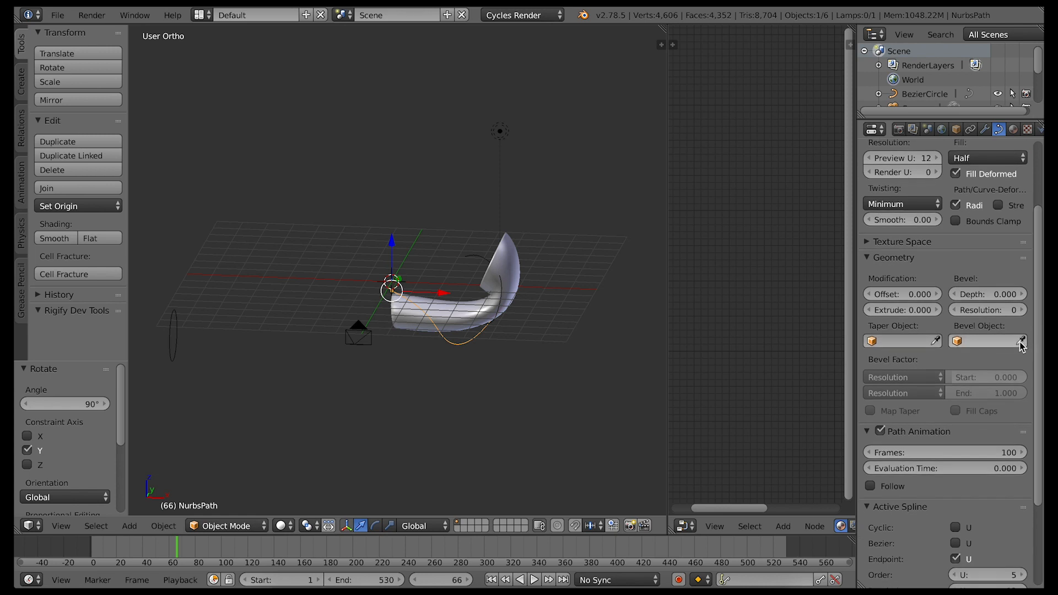
{"action": "left_click", "coordinate": [174, 313]}
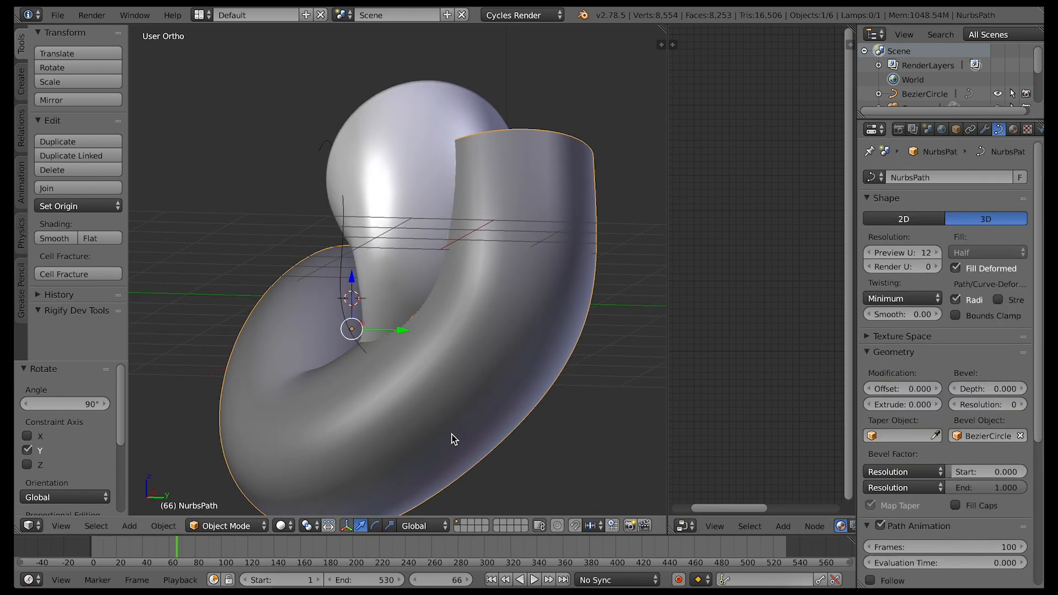
Scale the Bezier circle to 0.162 to thin the beveled tube
{"action": "scroll", "coordinate": [452, 439], "scroll_direction": "left", "scroll_amount": 10}
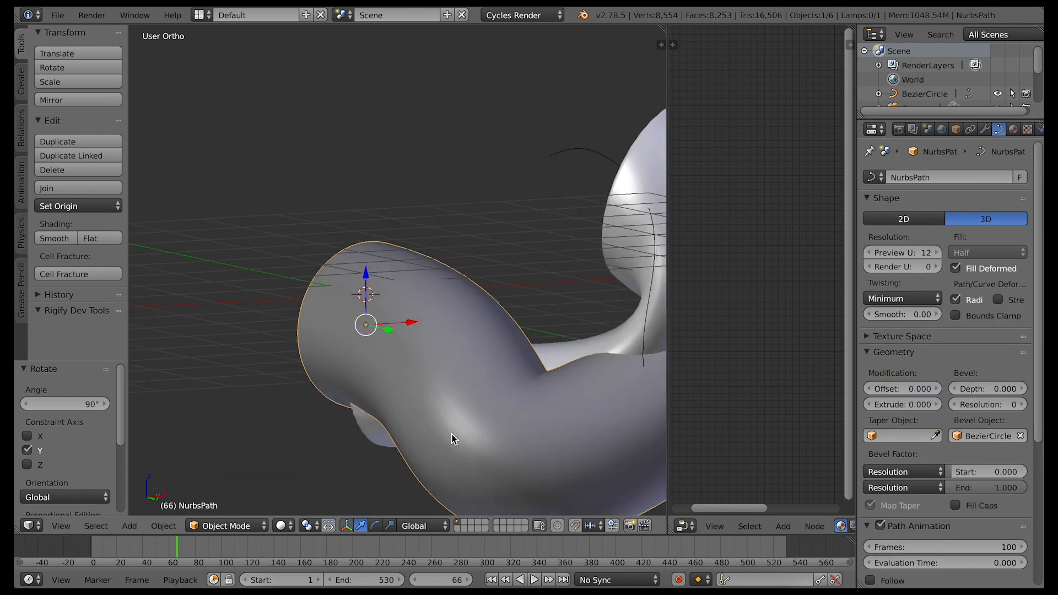
{"action": "scroll", "coordinate": [452, 439], "scroll_direction": "left", "scroll_amount": 1}
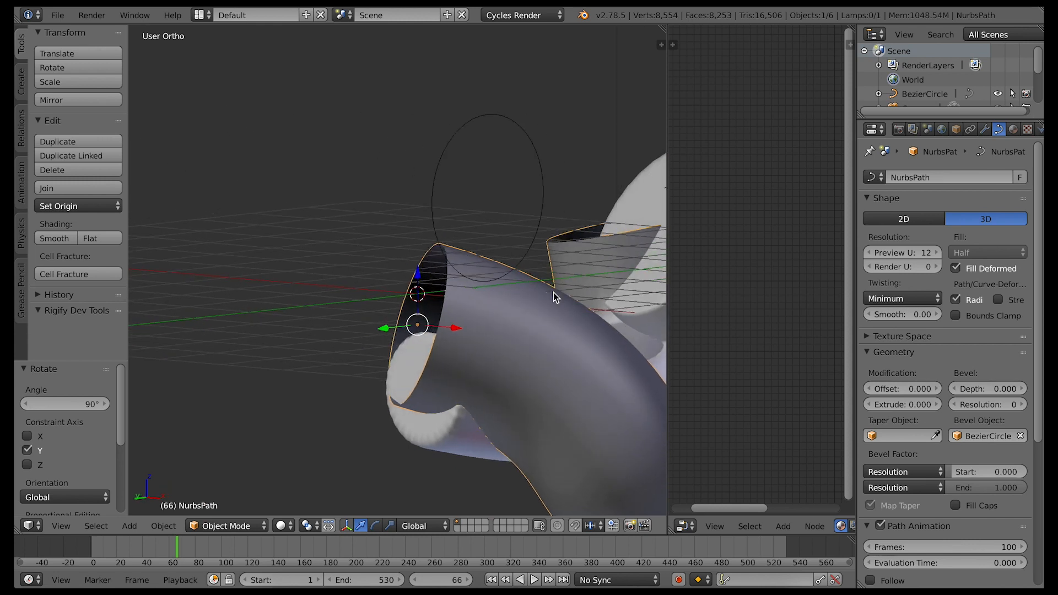
{"action": "right_click", "coordinate": [541, 211]}
{"action": "key", "text": "s"}
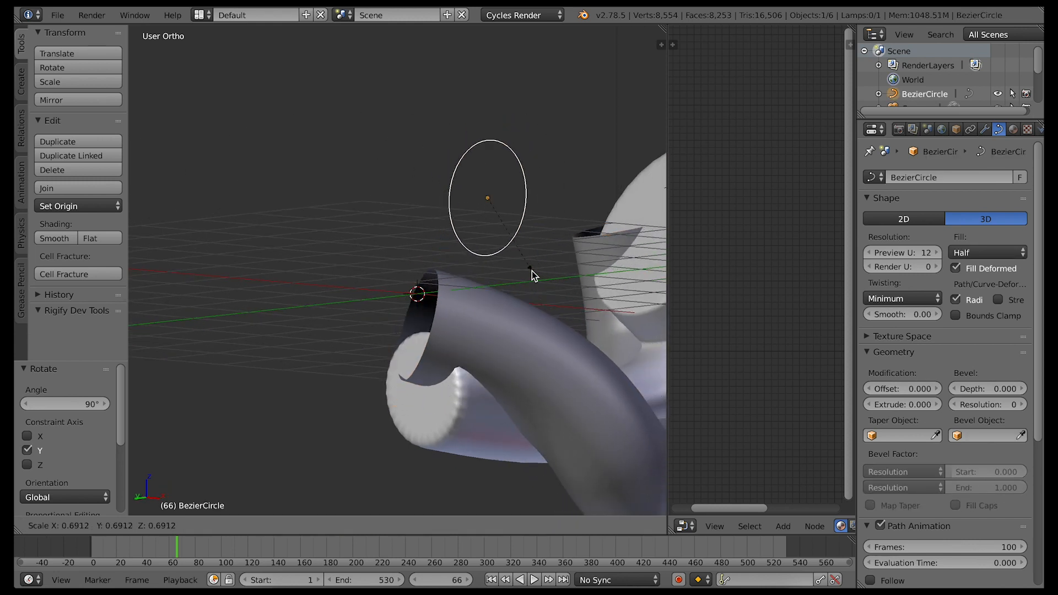
{"action": "left_click", "coordinate": [485, 225]}
Change the narrow node editor area to a 3D View and leave its camera view unobstructed by side panels
{"action": "left_click", "coordinate": [685, 526]}
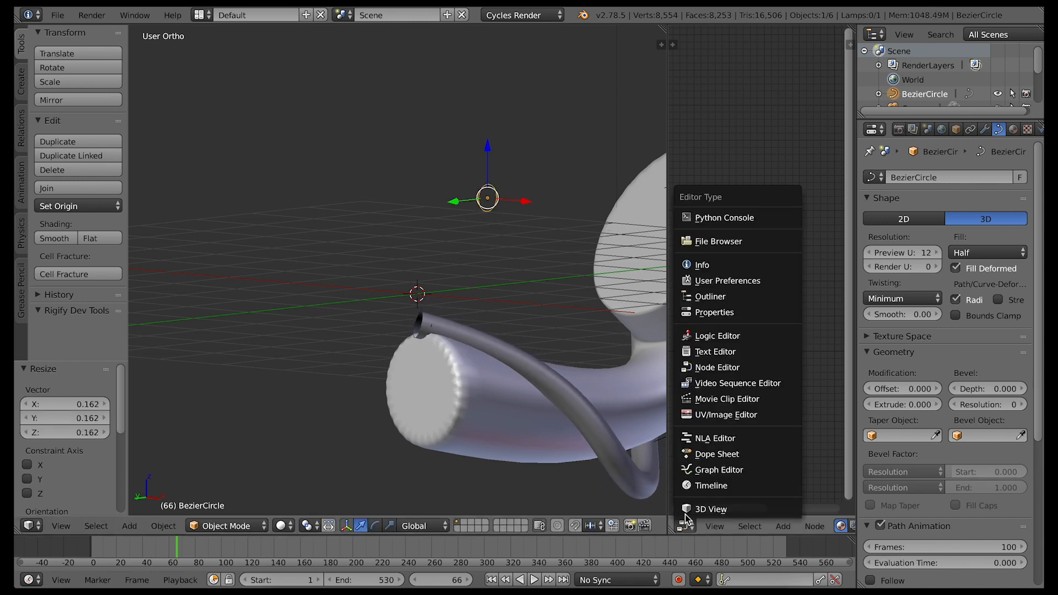
{"action": "left_click", "coordinate": [713, 507]}
{"action": "key", "text": "t"}
{"action": "key", "text": "n"}
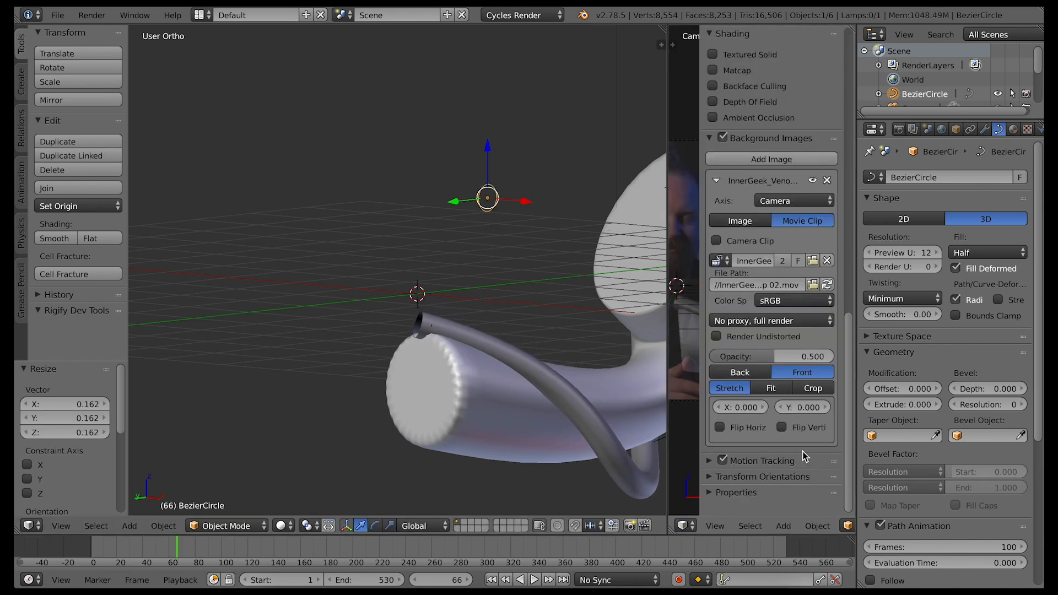
{"action": "key", "text": "n"}
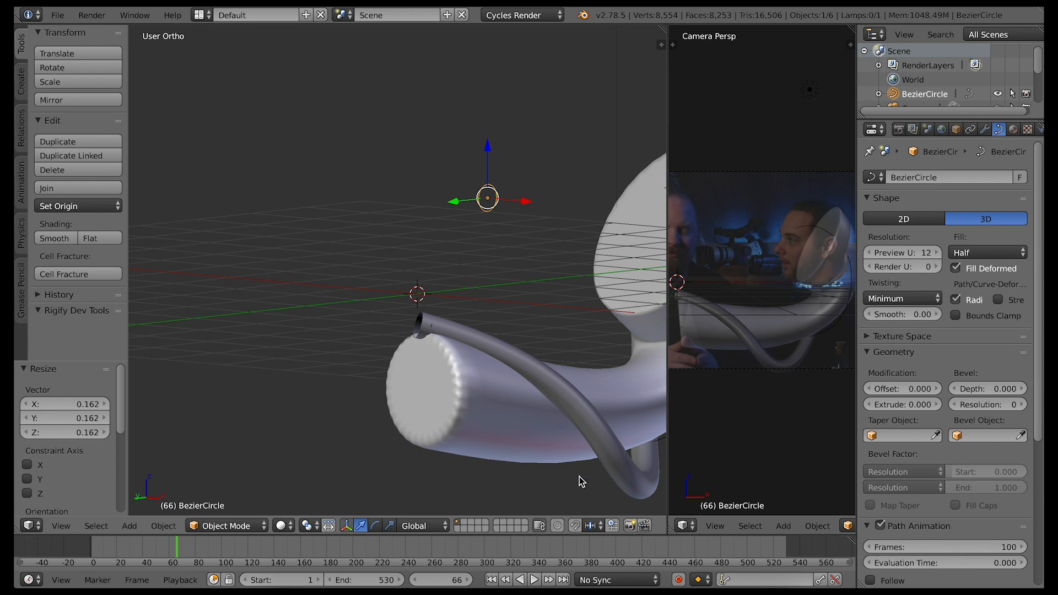
Assign the existing Material.001 to the beveled path
{"action": "right_click", "coordinate": [621, 473]}
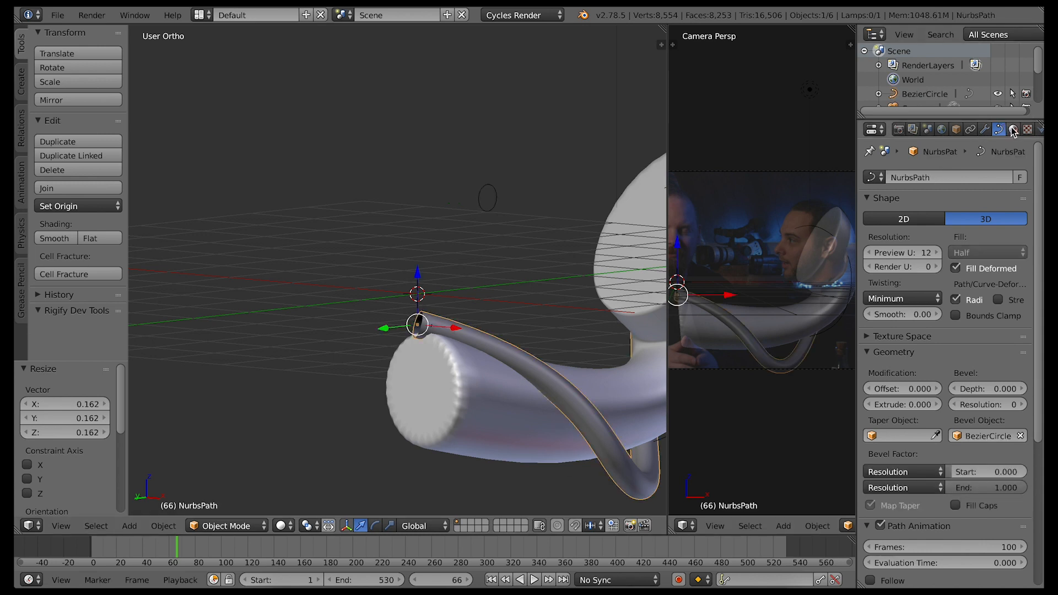
{"action": "left_click", "coordinate": [1013, 129]}
{"action": "left_click", "coordinate": [873, 223]}
{"action": "left_click", "coordinate": [735, 243]}
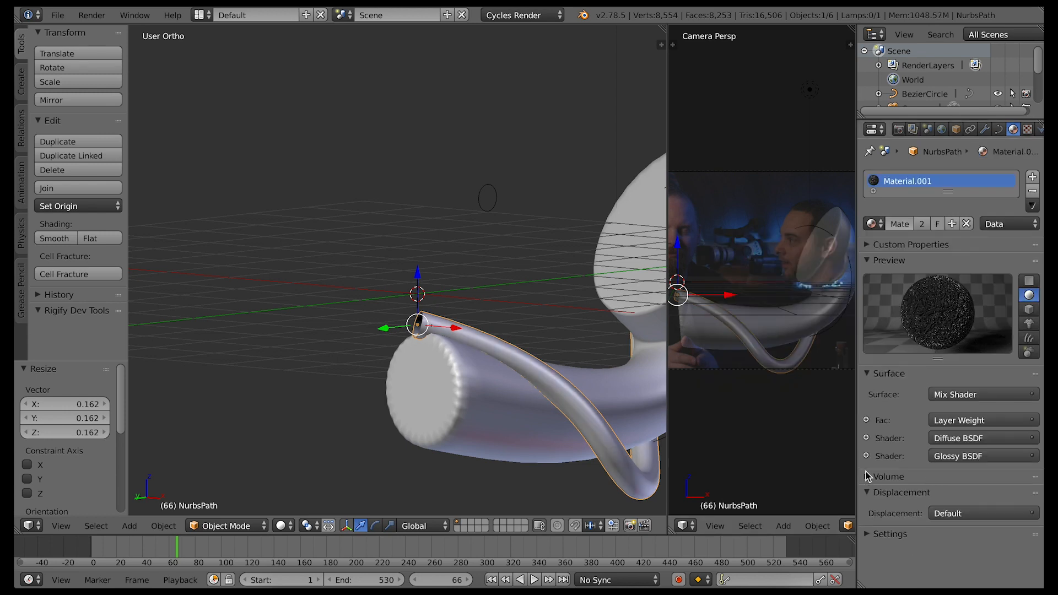
Set the viewport color of Material.001 to a dark grey
{"action": "left_click", "coordinate": [867, 534]}
{"action": "scroll", "coordinate": [921, 554], "scroll_direction": "down", "scroll_amount": 5}
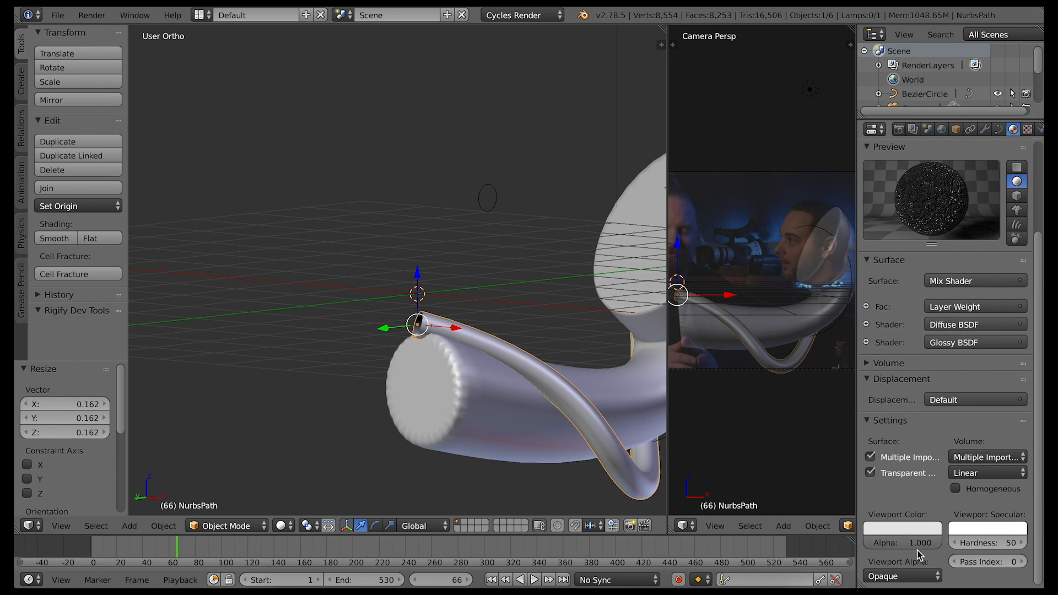
{"action": "left_click", "coordinate": [910, 528]}
{"action": "left_click_drag", "start_coordinate": [931, 344], "coordinate": [930, 405]}
Raise the path's two lowest control points along Z in Edit Mode, the second one by 0.214
{"action": "scroll", "coordinate": [583, 426], "scroll_direction": "right", "scroll_amount": 10}
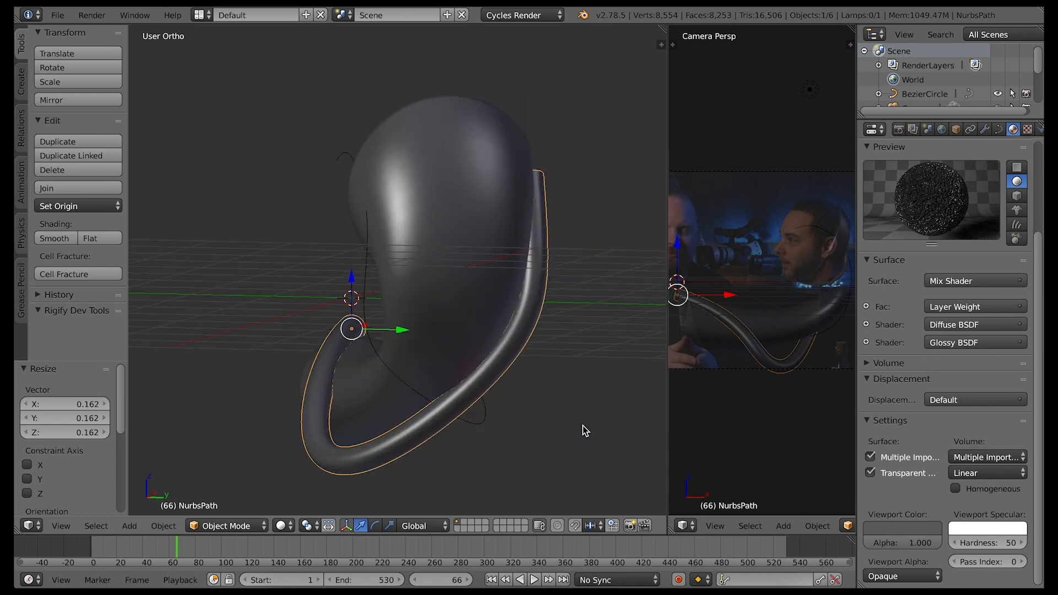
{"action": "scroll", "coordinate": [583, 426], "scroll_direction": "left", "scroll_amount": 3}
{"action": "key", "text": "Tab"}
{"action": "right_click", "coordinate": [410, 485]}
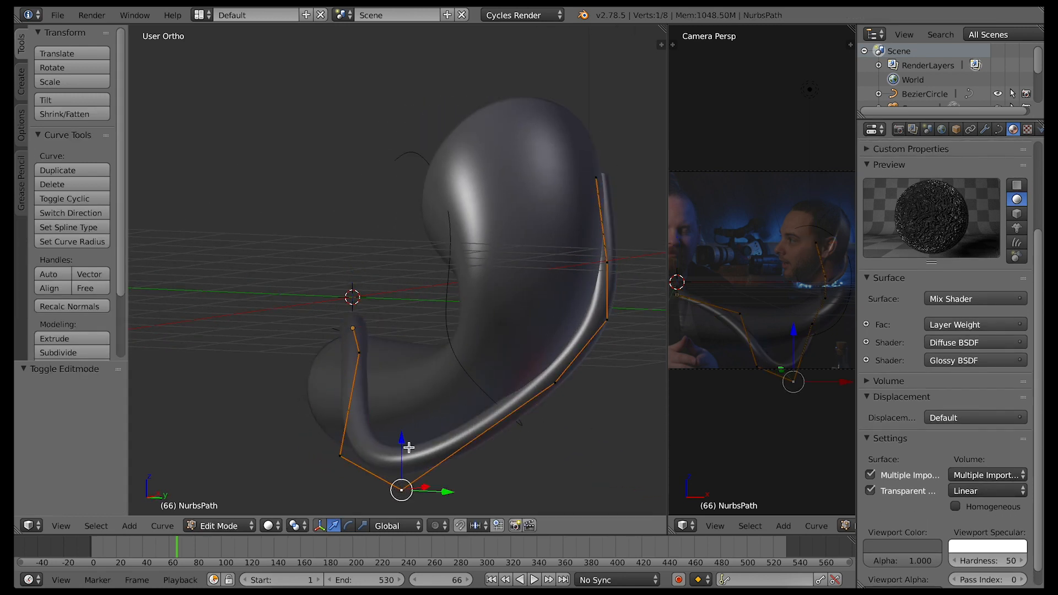
{"action": "key", "text": "g"}
{"action": "key", "text": "z"}
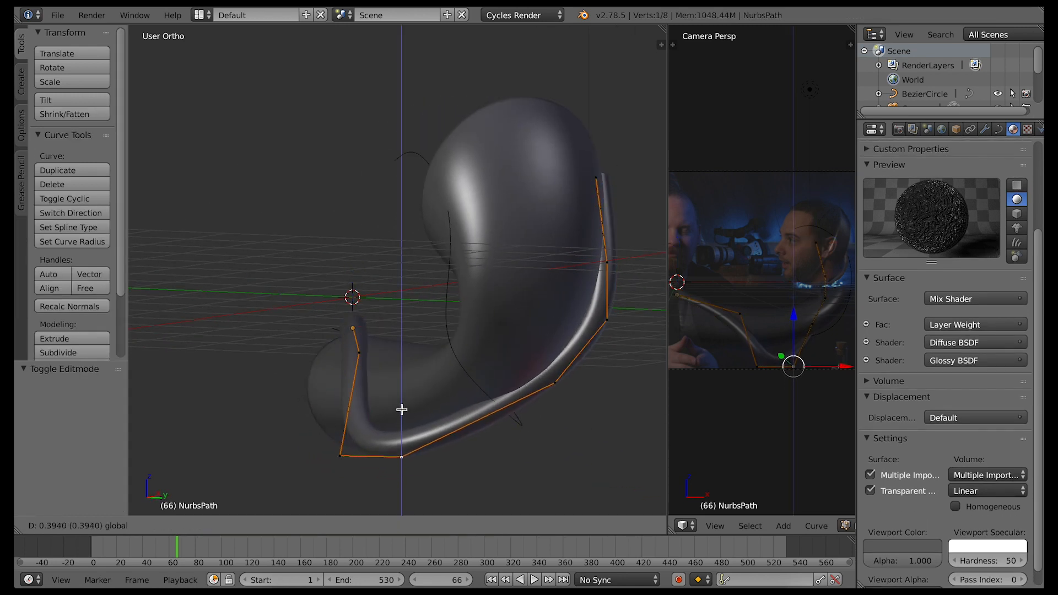
{"action": "left_click", "coordinate": [397, 395]}
{"action": "right_click", "coordinate": [347, 412]}
{"action": "key", "text": "g"}
{"action": "key", "text": "z"}
{"action": "left_click", "coordinate": [338, 392]}
Shift the path's second control point by 0.263 along X and return to Object Mode
{"action": "right_click", "coordinate": [387, 353]}
{"action": "key", "text": "g"}
{"action": "key", "text": "x"}
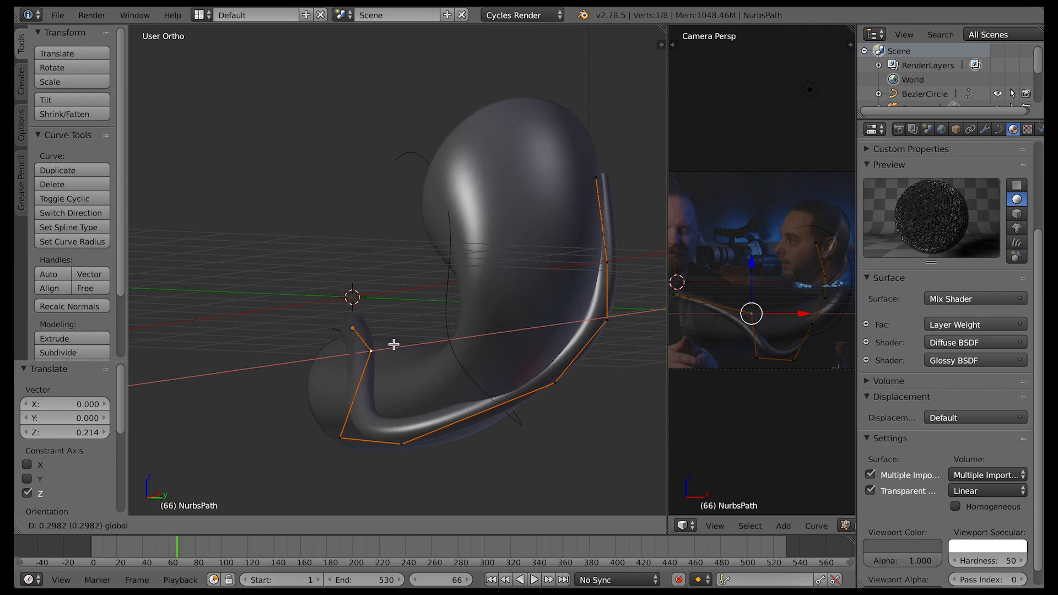
{"action": "left_click", "coordinate": [400, 353]}
{"action": "middle_click_drag", "start_coordinate": [457, 433], "coordinate": [510, 434]}
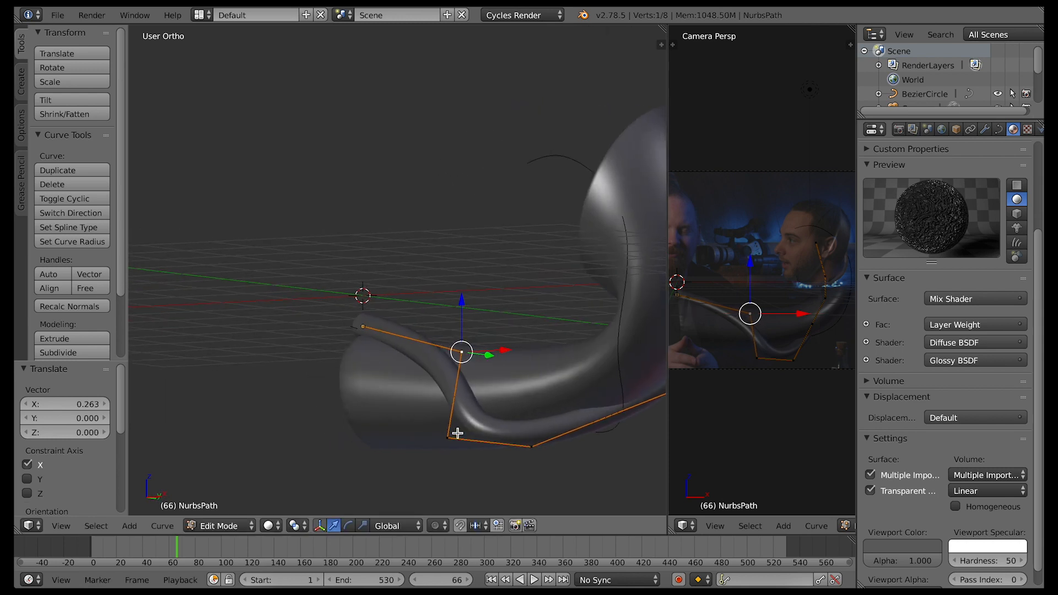
{"action": "key", "text": "Tab"}
Extrude the neck piece's head-end face in place in Edit Mode and scale the new face to 0.886
{"action": "right_click", "coordinate": [617, 347]}
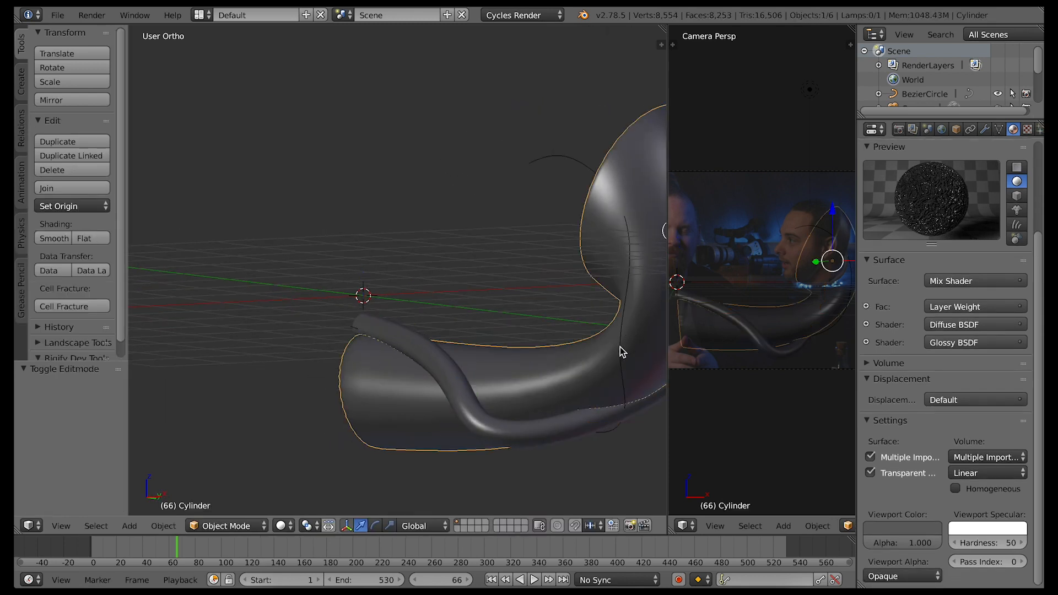
{"action": "right_click", "coordinate": [621, 351]}
{"action": "left_click", "coordinate": [999, 130]}
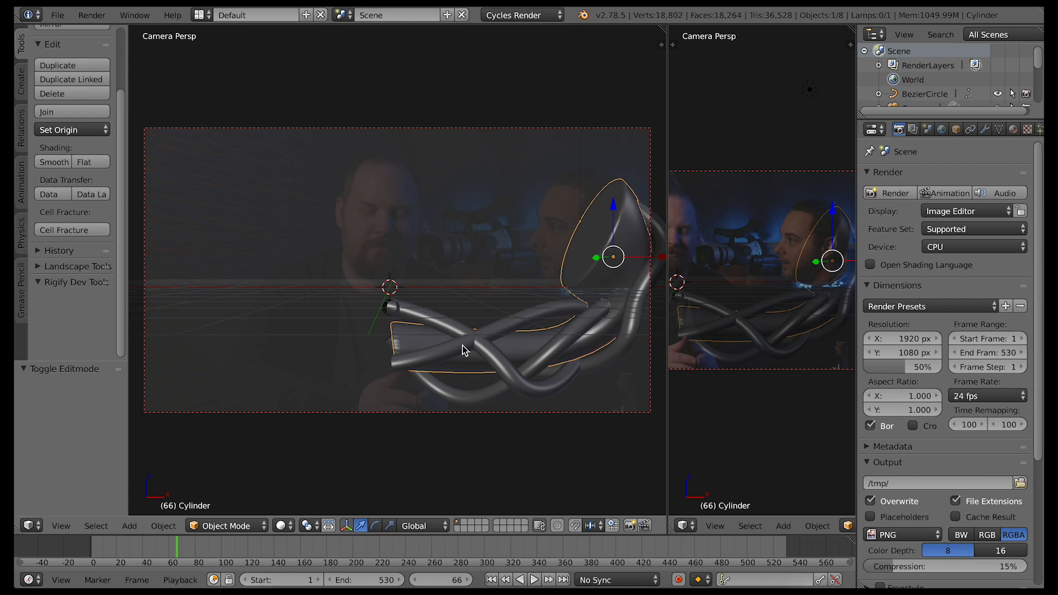
{"action": "middle_click_drag", "start_coordinate": [504, 381], "coordinate": [525, 402]}
{"action": "key", "text": "Tab"}
{"action": "right_click", "coordinate": [461, 231]}
{"action": "key", "text": "e"}
{"action": "right_click", "coordinate": [477, 292]}
{"action": "key", "text": "s"}
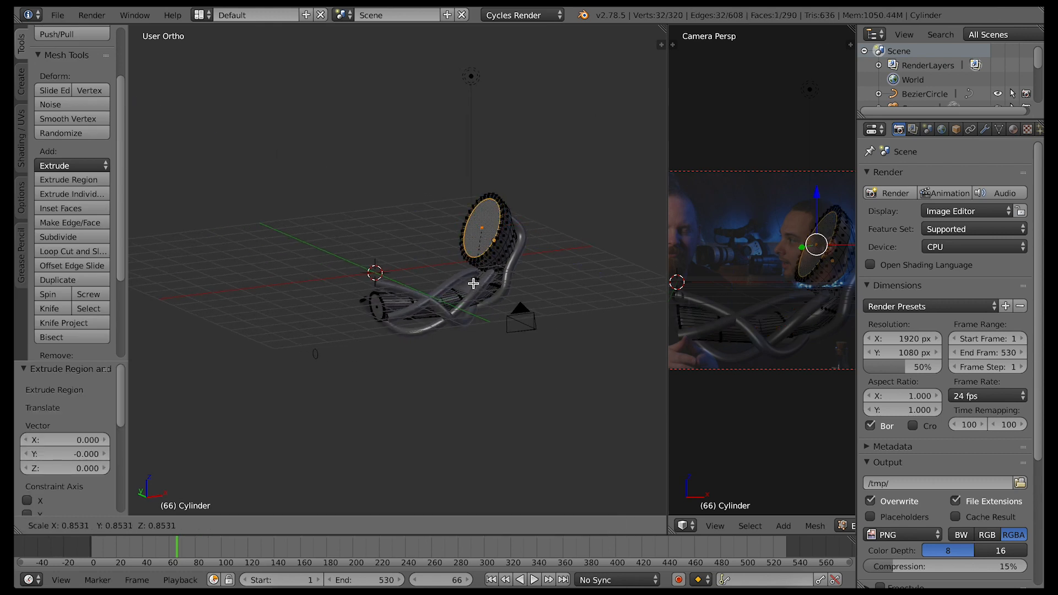
{"action": "left_click", "coordinate": [473, 285]}
Extrude the head-end face inward by about 0.18, and extrude it again in place with a smaller scale
{"action": "key", "text": "e"}
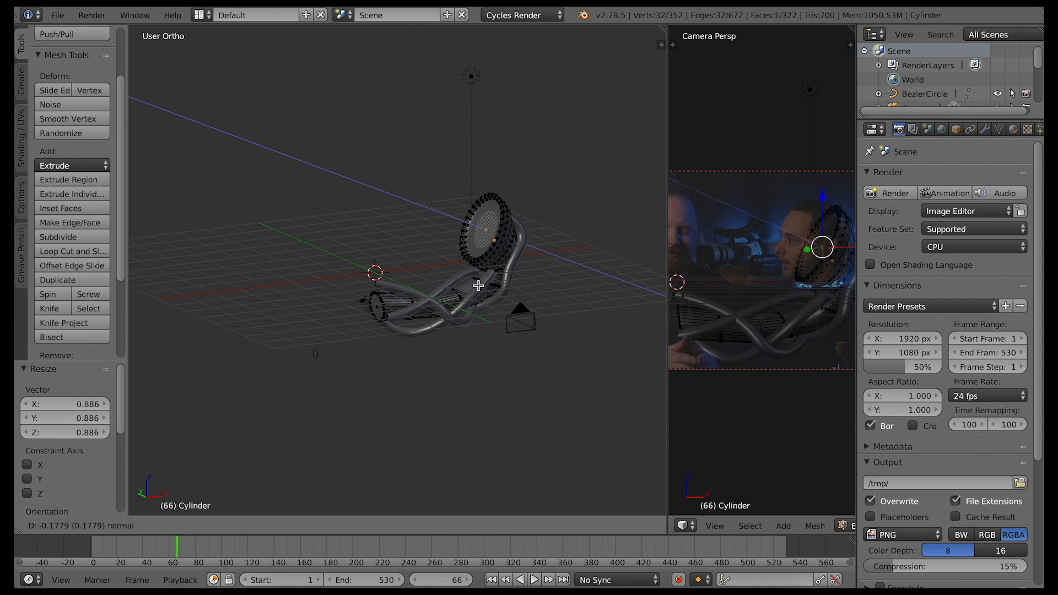
{"action": "left_click", "coordinate": [479, 285]}
{"action": "key", "text": "e"}
{"action": "right_click", "coordinate": [480, 285]}
{"action": "key", "text": "s"}
{"action": "left_click", "coordinate": [481, 276]}
{"action": "key", "text": "e"}
{"action": "right_click", "coordinate": [480, 276]}
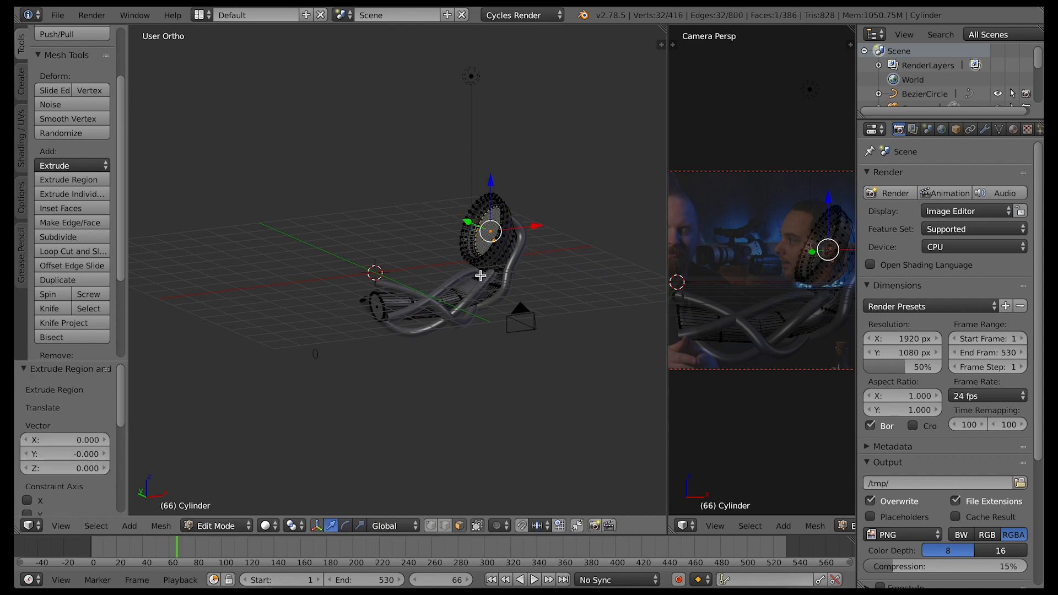
Snap the 3D cursor to the recessed face and add a UV sphere there
{"action": "middle_click_drag", "start_coordinate": [469, 302], "coordinate": [457, 282]}
{"action": "middle_click_drag", "start_coordinate": [521, 289], "coordinate": [503, 289]}
{"action": "scroll", "coordinate": [522, 290], "scroll_direction": "up", "scroll_amount": 7}
{"action": "key", "text": "shift+s"}
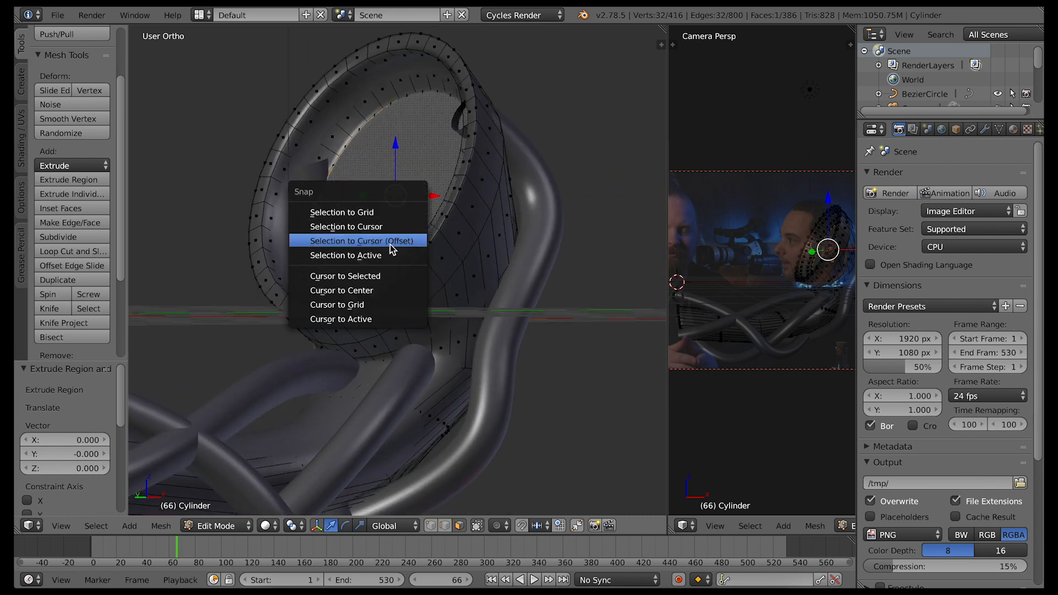
{"action": "left_click", "coordinate": [373, 280]}
{"action": "key", "text": "shift+a"}
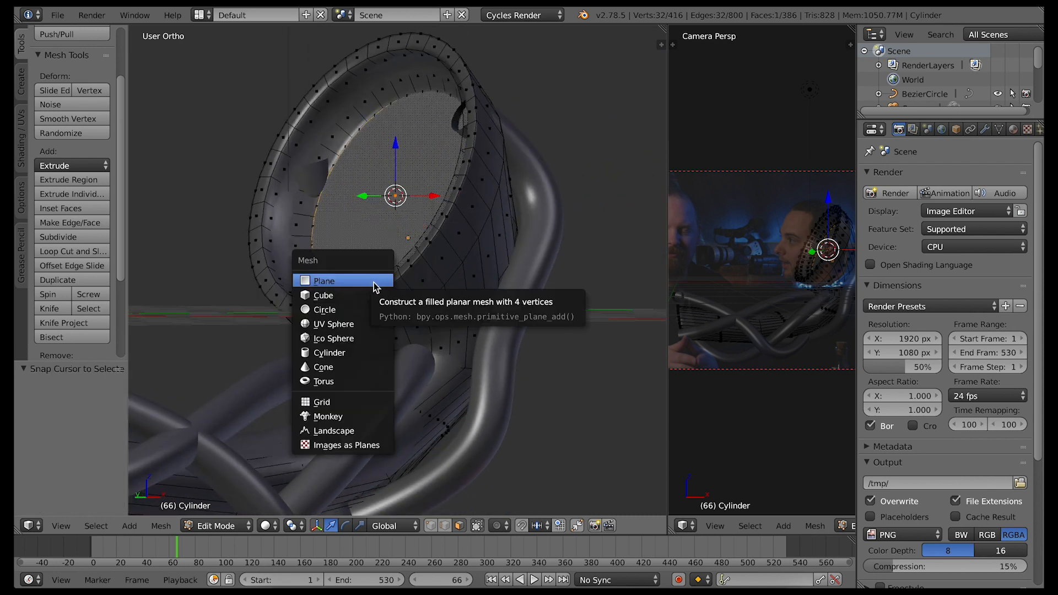
{"action": "left_click", "coordinate": [357, 324]}
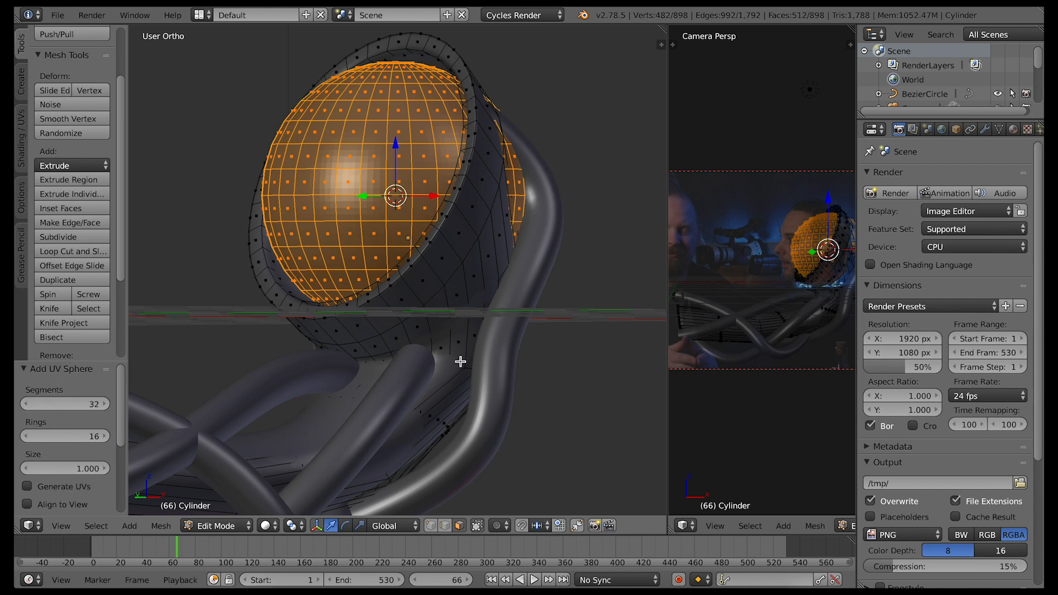
Move the sphere outward along X and 0.235 up along Z, and rotate it 20.356° about Y
{"action": "left_click_drag", "start_coordinate": [432, 197], "coordinate": [368, 190]}
{"action": "left_click_drag", "start_coordinate": [355, 149], "coordinate": [354, 118]}
{"action": "key", "text": "r"}
{"action": "key", "text": "y"}
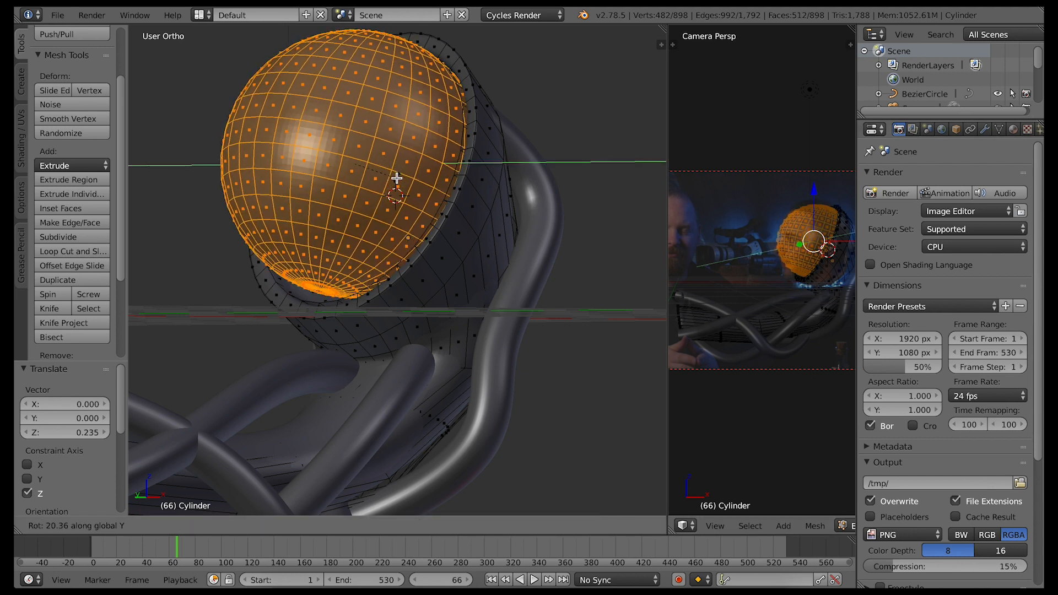
{"action": "left_click", "coordinate": [397, 178]}
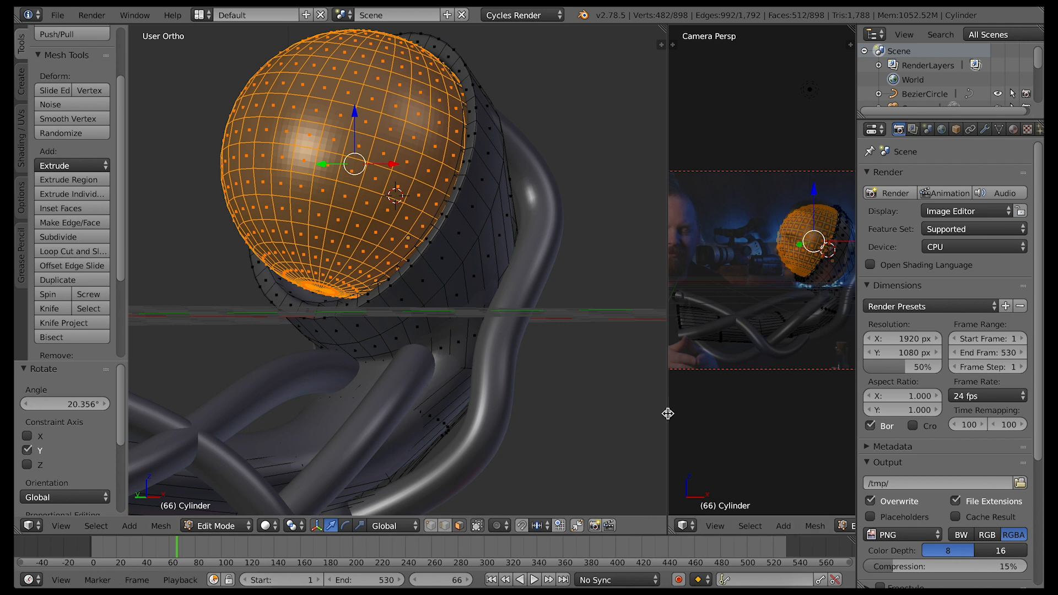
Enlarge the camera view area and switch to the scale manipulator with Local orientation
{"action": "left_click_drag", "start_coordinate": [668, 415], "coordinate": [592, 404]}
{"action": "scroll", "coordinate": [704, 413], "scroll_direction": "up", "scroll_amount": 6}
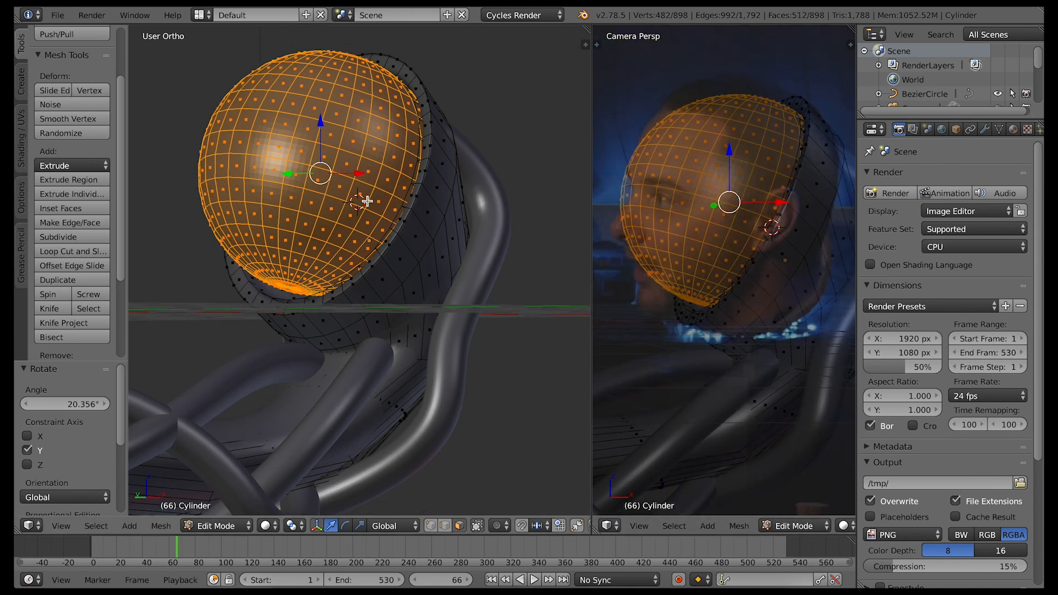
{"action": "left_click", "coordinate": [356, 525]}
{"action": "left_click", "coordinate": [384, 525]}
{"action": "left_click", "coordinate": [386, 497]}
{"action": "middle_click_drag", "start_coordinate": [350, 132], "coordinate": [338, 253]}
Show the sphere in front view and set the transform orientation to Normal
{"action": "left_click", "coordinate": [61, 526]}
{"action": "left_click", "coordinate": [80, 436]}
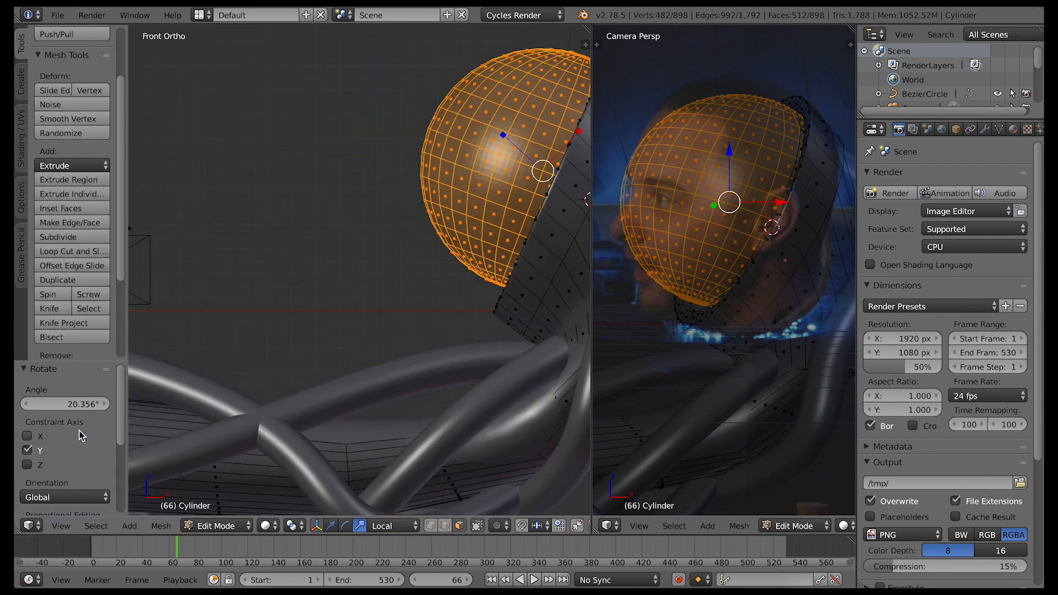
{"action": "middle_click_drag", "start_coordinate": [503, 313], "coordinate": [377, 337], "text": "shift"}
{"action": "left_click", "coordinate": [386, 526]}
{"action": "left_click", "coordinate": [408, 479]}
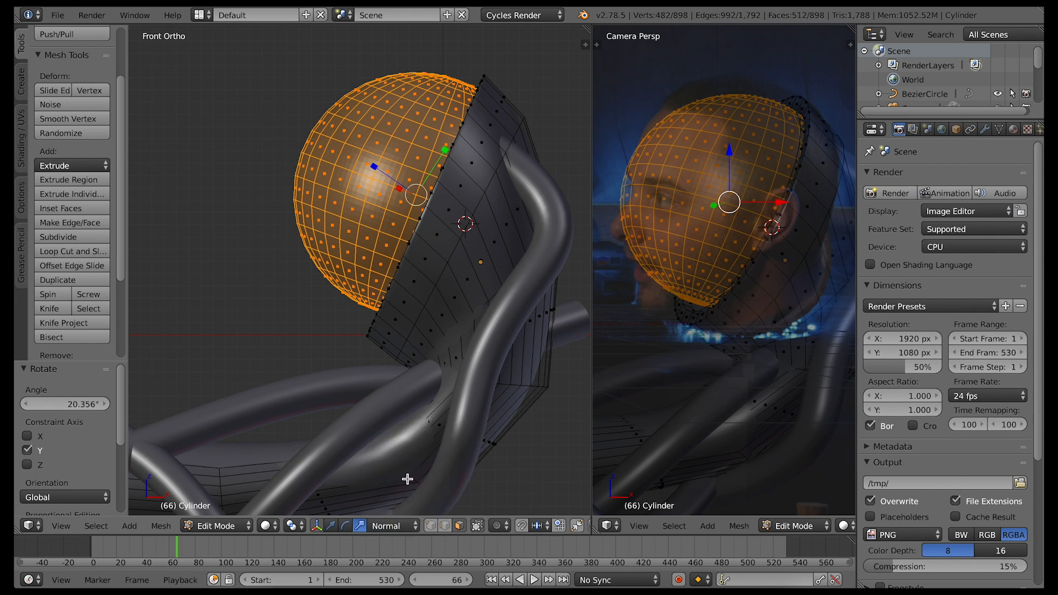
Set the transform orientation to Local and scale the sphere by 1.124 along X and 1.235 along Z
{"action": "left_click", "coordinate": [397, 524]}
{"action": "left_click", "coordinate": [389, 466]}
{"action": "left_click", "coordinate": [386, 525]}
{"action": "left_click", "coordinate": [387, 441]}
{"action": "left_click", "coordinate": [386, 526]}
{"action": "left_click", "coordinate": [388, 515]}
{"action": "left_click", "coordinate": [386, 526]}
{"action": "left_click", "coordinate": [392, 496]}
{"action": "key", "text": "s"}
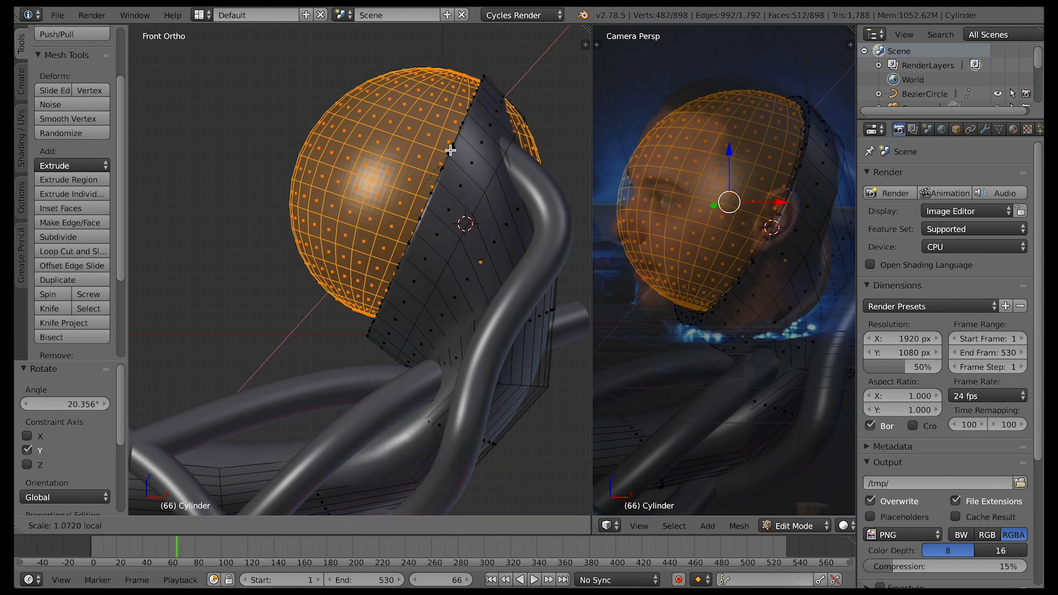
{"action": "left_click", "coordinate": [451, 149]}
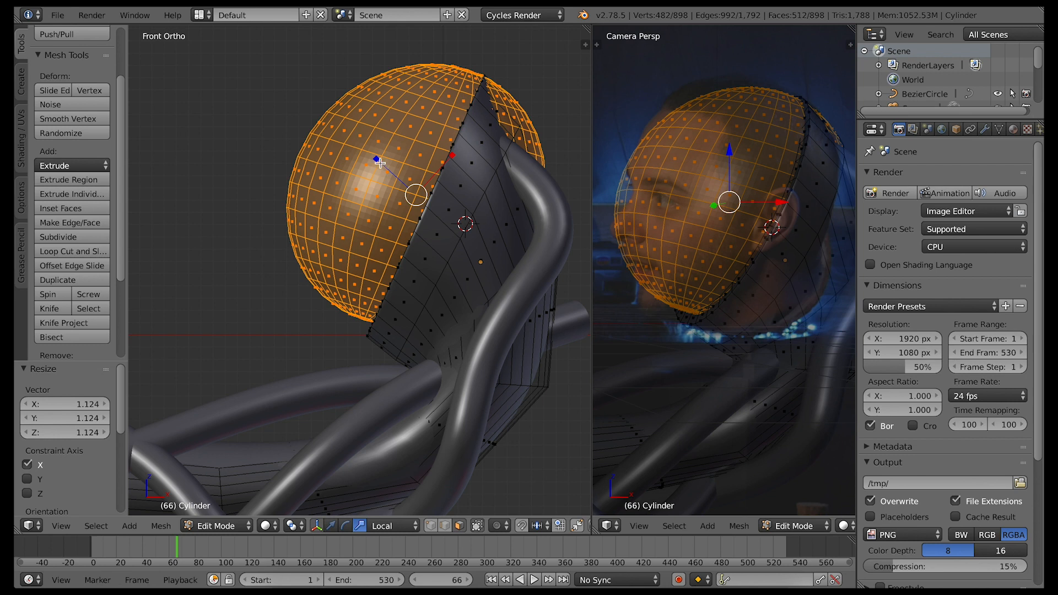
{"action": "key", "text": "s"}
{"action": "left_click", "coordinate": [364, 161]}
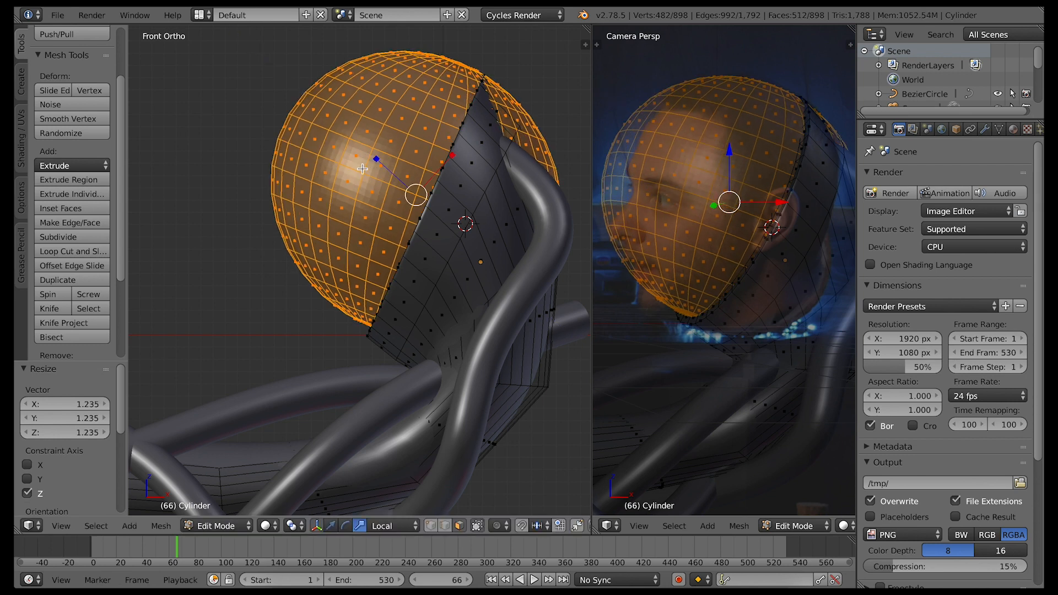
Select the faces at the sphere's lower front and move them -0.318 along X and -0.009 along Z, locking Y
{"action": "middle_click_drag", "start_coordinate": [377, 354], "coordinate": [392, 334]}
{"action": "key", "text": "a"}
{"action": "mouse_move", "coordinate": [390, 331]}
{"action": "left_mouse_down"}
{"action": "mouse_move", "coordinate": [377, 328]}
{"action": "mouse_move", "coordinate": [418, 329]}
{"action": "mouse_move", "coordinate": [334, 305]}
{"action": "mouse_move", "coordinate": [407, 309]}
{"action": "left_mouse_up"}
{"action": "mouse_move", "coordinate": [422, 343]}
{"action": "middle_mouse_down"}
{"action": "mouse_move", "coordinate": [339, 328]}
{"action": "mouse_move", "coordinate": [391, 326]}
{"action": "mouse_move", "coordinate": [397, 348]}
{"action": "mouse_move", "coordinate": [385, 358]}
{"action": "middle_mouse_up"}
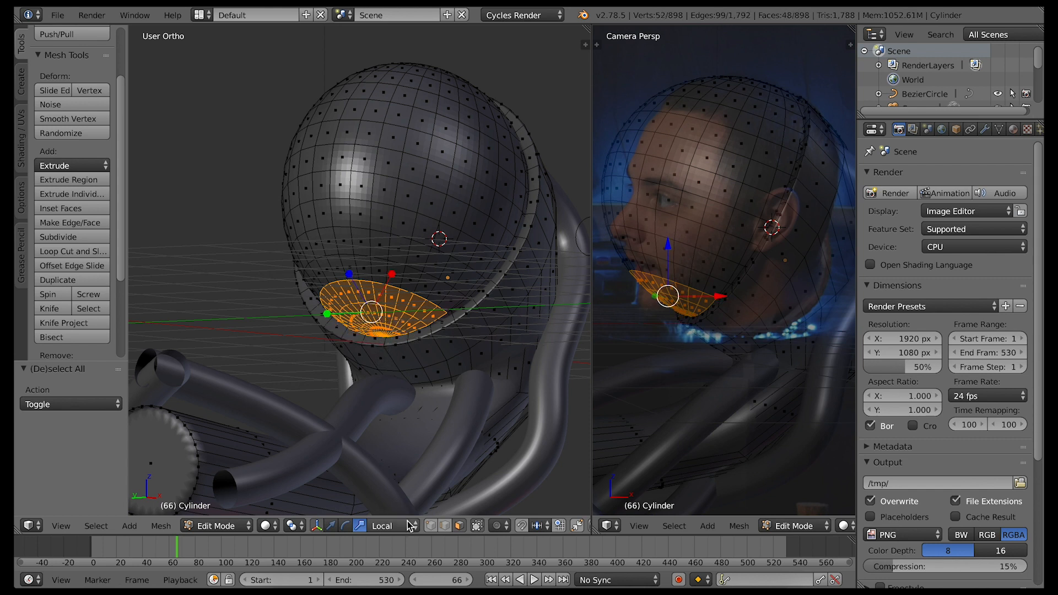
{"action": "middle_click_drag", "start_coordinate": [430, 405], "coordinate": [363, 401]}
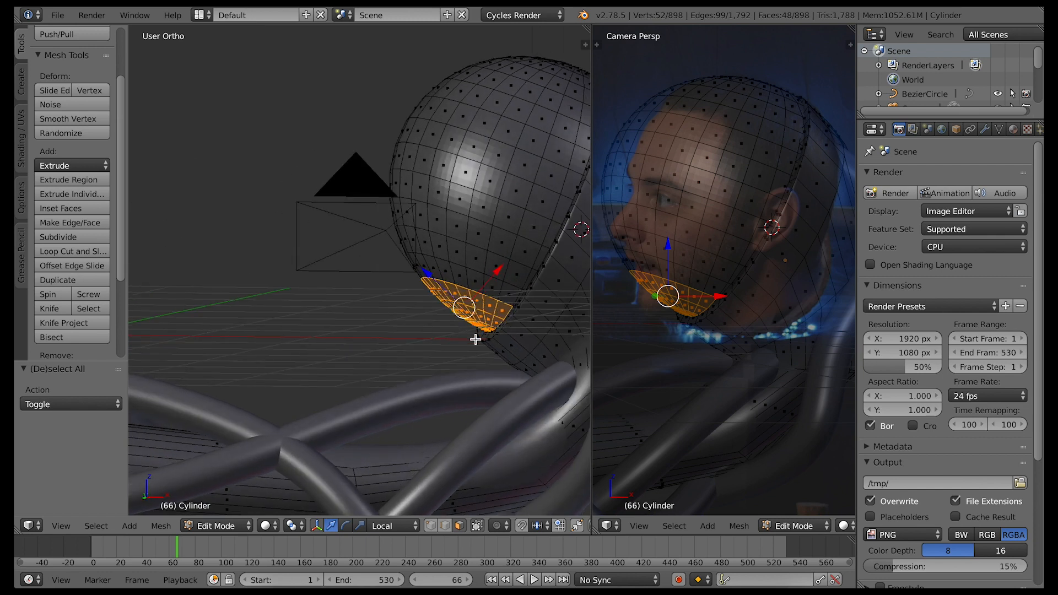
{"action": "key", "text": "g"}
{"action": "key", "text": "shift+y"}
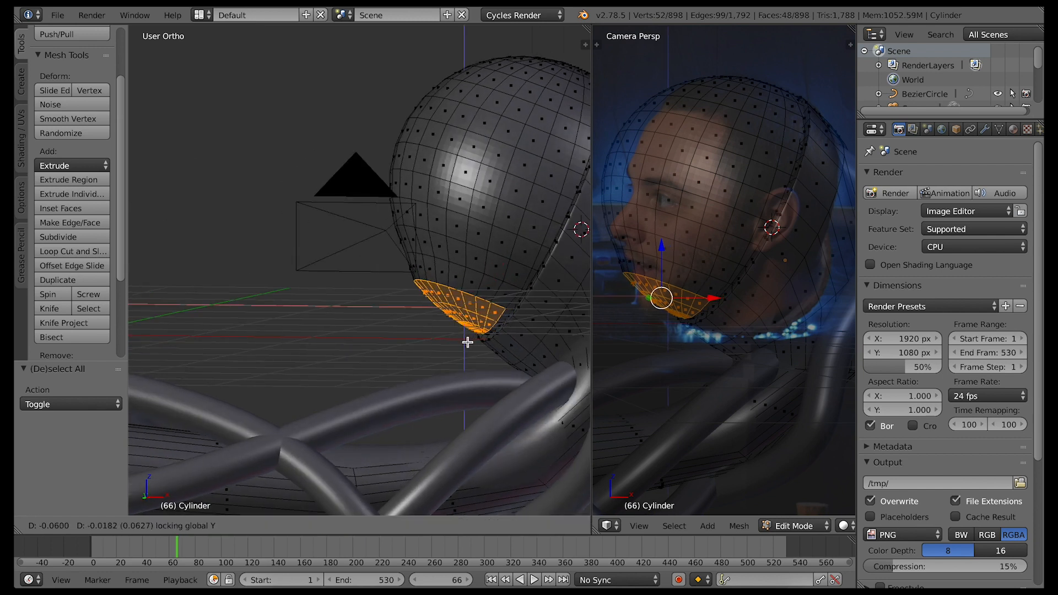
{"action": "left_click", "coordinate": [437, 340]}
{"action": "middle_click_drag", "start_coordinate": [487, 376], "coordinate": [481, 377]}
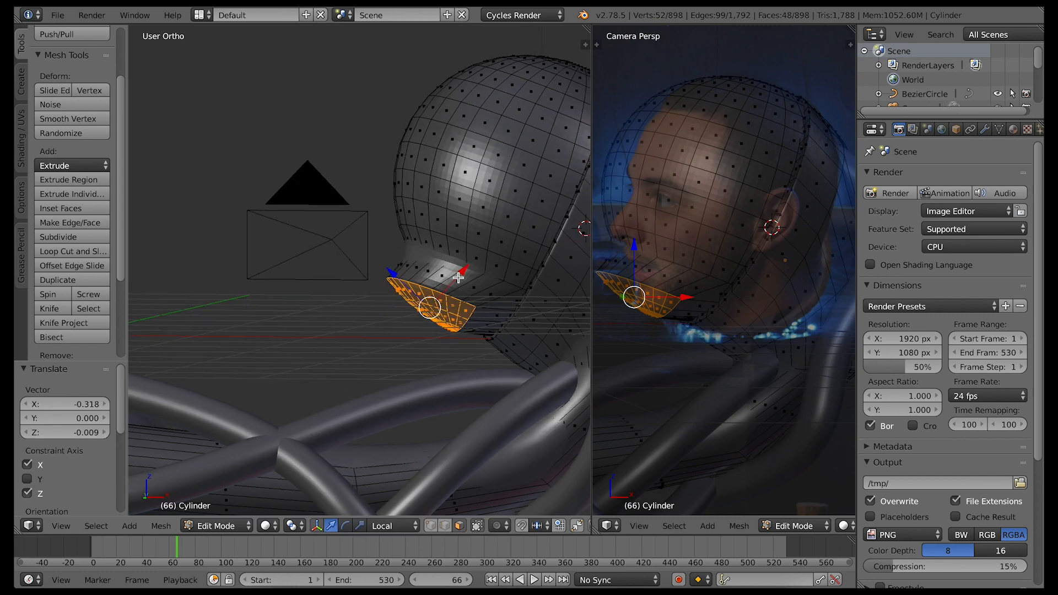
Set the transform orientation to Global, select the whole linked sphere and scale it by 0.944 along Y
{"action": "left_click", "coordinate": [394, 525]}
{"action": "left_click", "coordinate": [397, 503]}
{"action": "left_click_drag", "start_coordinate": [430, 258], "coordinate": [430, 261]}
{"action": "key", "text": "a"}
{"action": "key", "text": "l"}
{"action": "key", "text": "KP_Decimal"}
{"action": "middle_click_drag", "start_coordinate": [506, 223], "coordinate": [506, 224]}
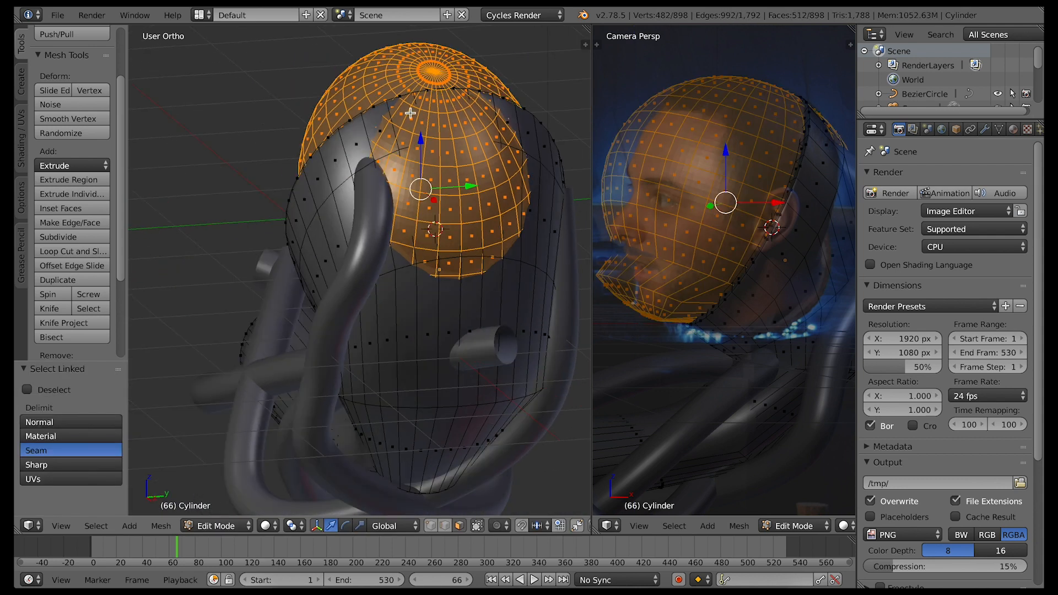
{"action": "middle_click_drag", "start_coordinate": [474, 194], "coordinate": [474, 194]}
{"action": "key", "text": "s"}
{"action": "right_click", "coordinate": [474, 194]}
{"action": "key", "text": "s"}
{"action": "key", "text": "y"}
{"action": "left_click", "coordinate": [472, 195]}
{"action": "middle_click_drag", "start_coordinate": [473, 195], "coordinate": [480, 151]}
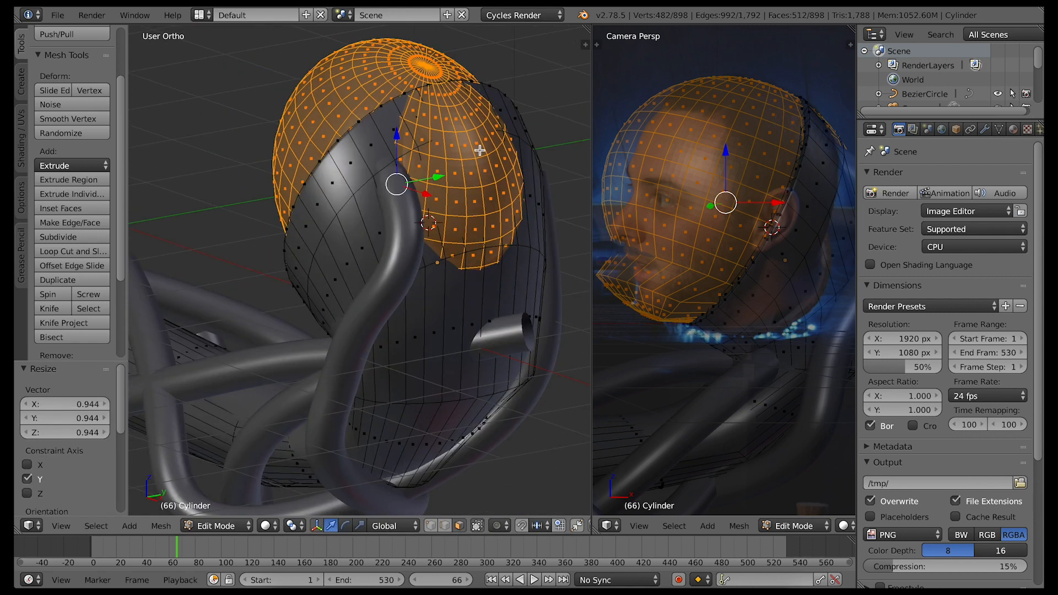
Select only the sphere's rear faces behind the neck piece's rim, using wireframe display to reach them
{"action": "middle_click_drag", "start_coordinate": [468, 290], "coordinate": [439, 180]}
{"action": "middle_click_drag", "start_coordinate": [375, 76], "coordinate": [347, 134]}
{"action": "left_click", "coordinate": [348, 134]}
{"action": "right_click", "coordinate": [348, 134]}
{"action": "key", "text": "z"}
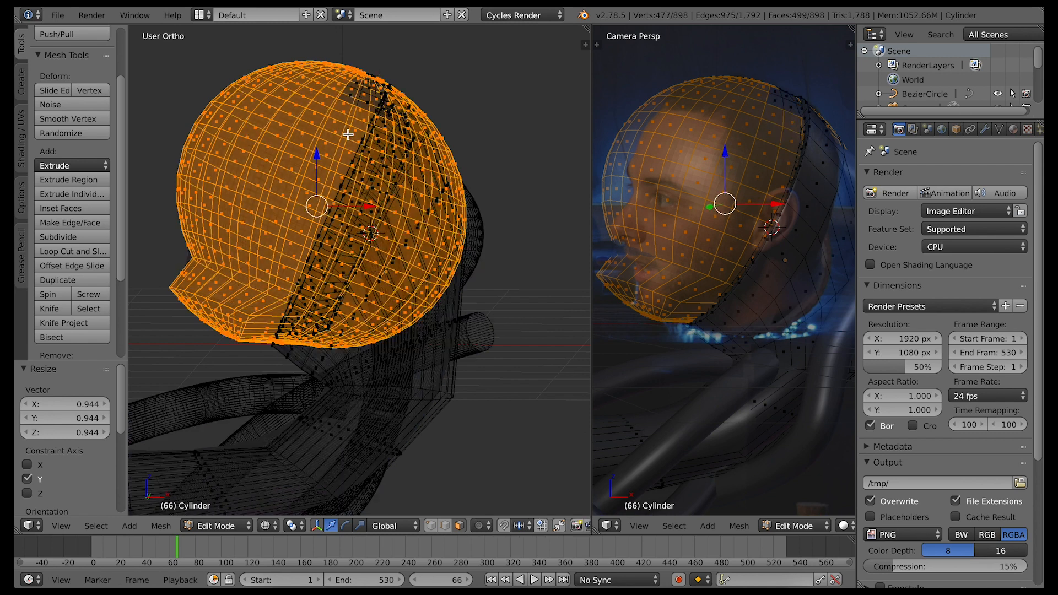
{"action": "middle_click_drag", "start_coordinate": [361, 82], "coordinate": [365, 103]}
{"action": "mouse_move", "coordinate": [335, 164]}
{"action": "middle_mouse_down"}
{"action": "mouse_move", "coordinate": [345, 102]}
{"action": "mouse_move", "coordinate": [325, 138]}
{"action": "mouse_move", "coordinate": [337, 77]}
{"action": "mouse_move", "coordinate": [317, 55]}
{"action": "mouse_move", "coordinate": [307, 90]}
{"action": "mouse_move", "coordinate": [259, 83]}
{"action": "mouse_move", "coordinate": [215, 104]}
{"action": "mouse_move", "coordinate": [186, 217]}
{"action": "mouse_move", "coordinate": [187, 307]}
{"action": "mouse_move", "coordinate": [220, 337]}
{"action": "mouse_move", "coordinate": [336, 342]}
{"action": "mouse_move", "coordinate": [234, 319]}
{"action": "mouse_move", "coordinate": [263, 307]}
{"action": "mouse_move", "coordinate": [204, 221]}
{"action": "mouse_move", "coordinate": [242, 110]}
{"action": "mouse_move", "coordinate": [266, 185]}
{"action": "mouse_move", "coordinate": [262, 227]}
{"action": "mouse_move", "coordinate": [224, 274]}
{"action": "mouse_move", "coordinate": [270, 259]}
{"action": "mouse_move", "coordinate": [298, 298]}
{"action": "mouse_move", "coordinate": [368, 112]}
{"action": "mouse_move", "coordinate": [368, 161]}
{"action": "mouse_move", "coordinate": [288, 249]}
{"action": "middle_mouse_up"}
{"action": "mouse_move", "coordinate": [361, 155]}
{"action": "middle_mouse_down"}
{"action": "mouse_move", "coordinate": [385, 104]}
{"action": "mouse_move", "coordinate": [386, 151]}
{"action": "middle_mouse_up"}
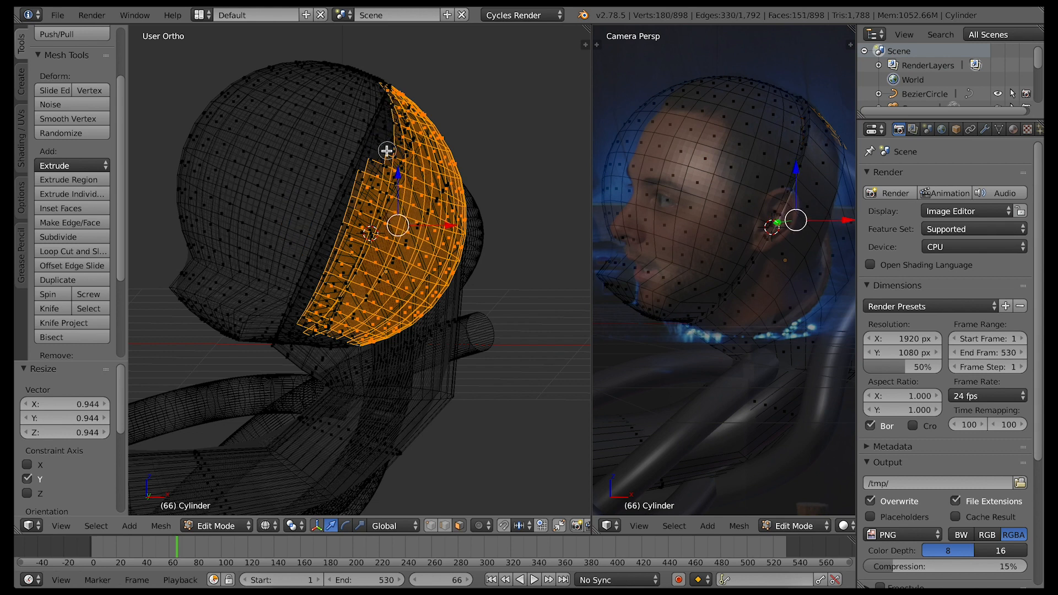
{"action": "key", "text": "Escape"}
{"action": "key", "text": "z"}
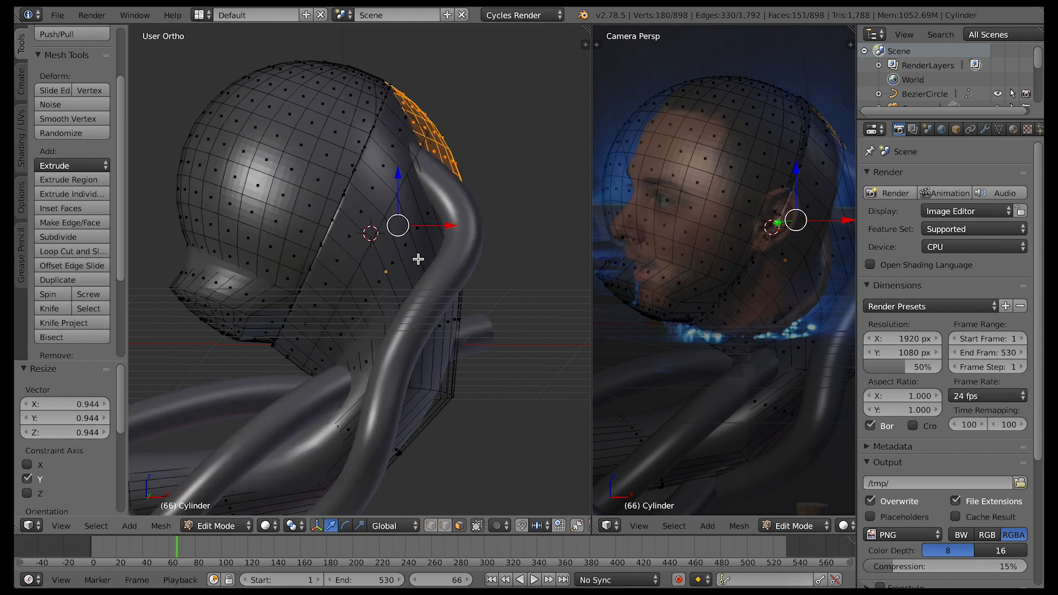
Lower the sphere's rear faces, scale them down and move them -0.094 along X, inside the neck piece
{"action": "mouse_move", "coordinate": [398, 179]}
{"action": "left_mouse_down"}
{"action": "mouse_move", "coordinate": [457, 232]}
{"action": "mouse_move", "coordinate": [406, 181]}
{"action": "mouse_move", "coordinate": [405, 191]}
{"action": "left_mouse_up"}
{"action": "key", "text": "s"}
{"action": "left_click", "coordinate": [490, 238]}
{"action": "left_click_drag", "start_coordinate": [458, 236], "coordinate": [444, 236]}
{"action": "middle_click_drag", "start_coordinate": [564, 329], "coordinate": [563, 329]}
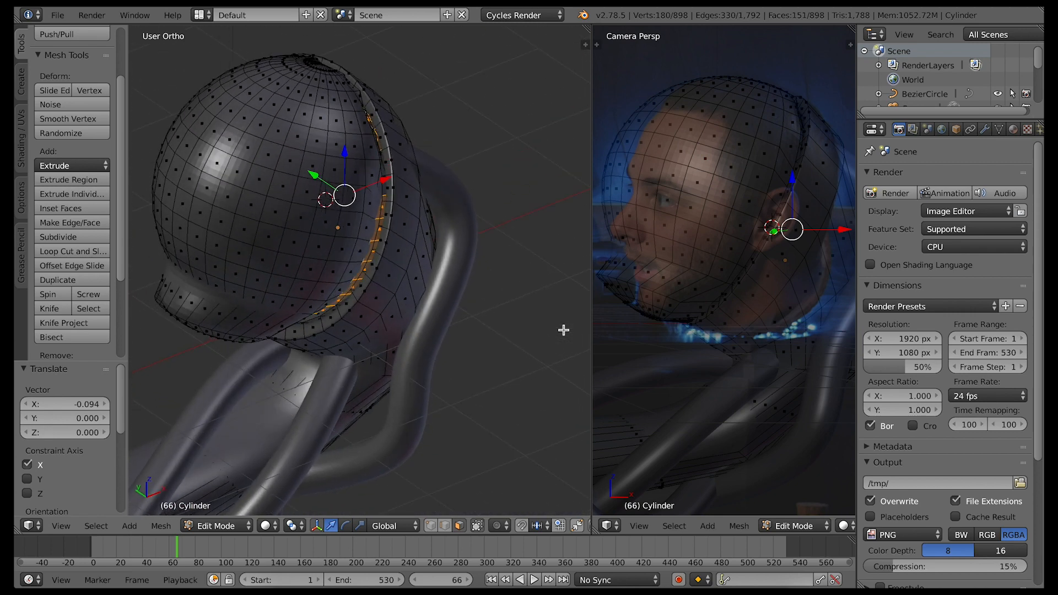
Select the whole linked sphere and open the object's material settings
{"action": "key", "text": "a"}
{"action": "key", "text": "l"}
{"action": "left_click", "coordinate": [1014, 129]}
{"action": "left_click", "coordinate": [874, 241]}
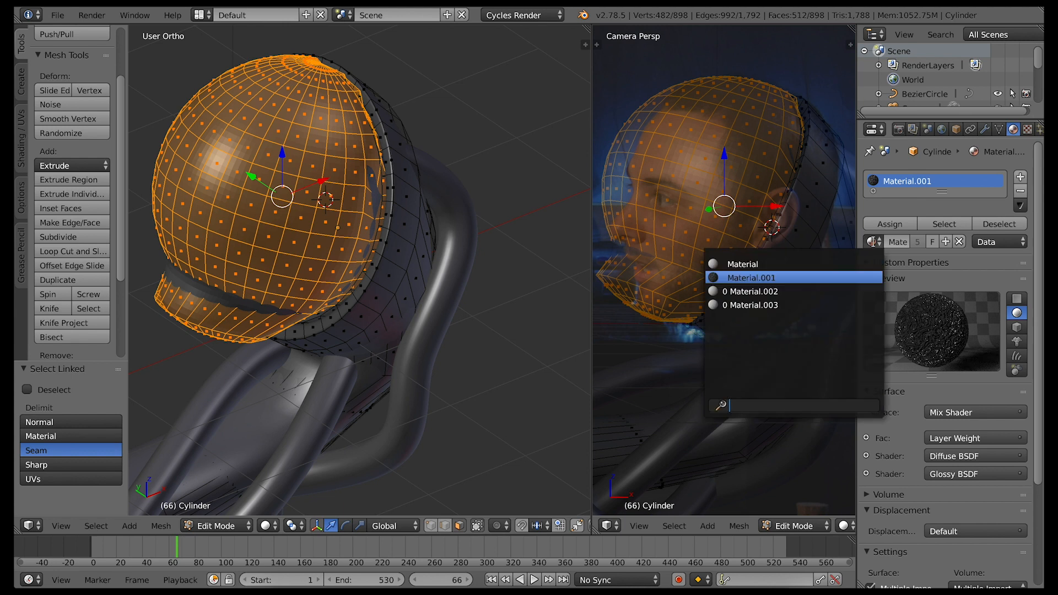
{"action": "left_click", "coordinate": [770, 265]}
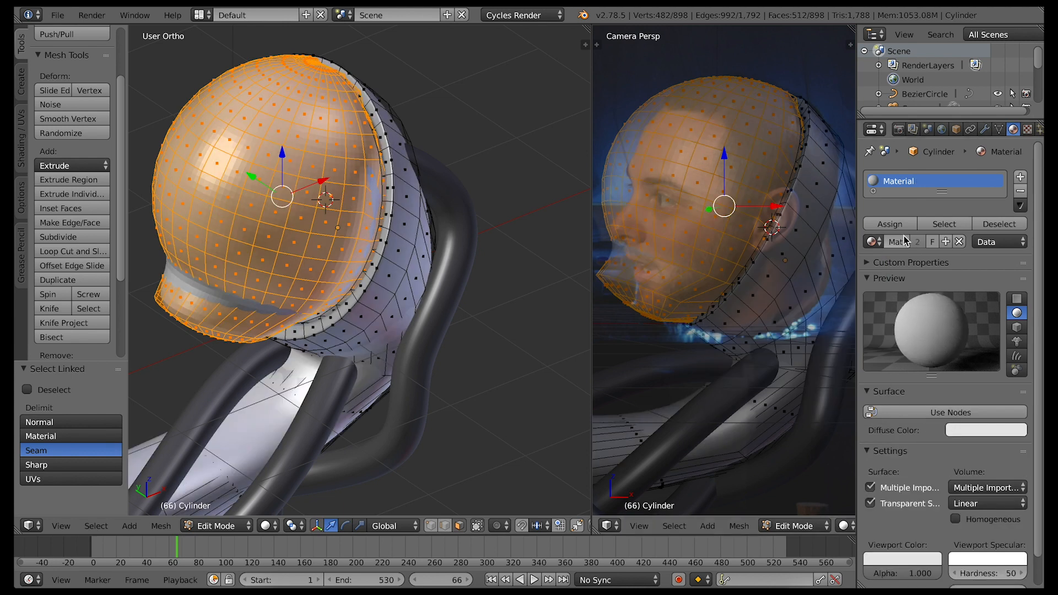
{"action": "left_click", "coordinate": [874, 242]}
{"action": "left_click", "coordinate": [817, 277]}
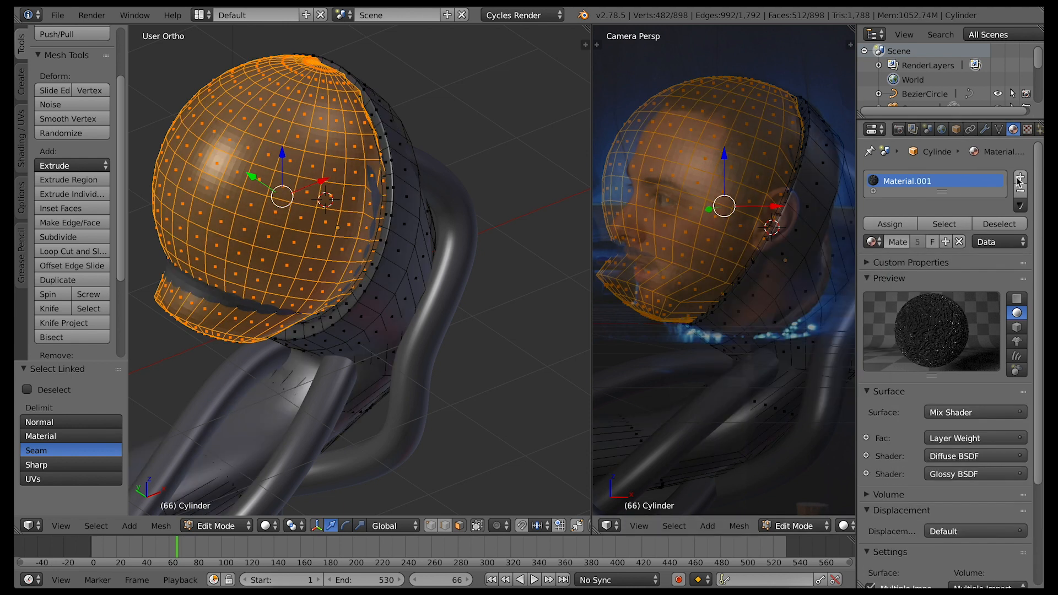
Add a second material slot using the existing Material and assign it to the selected sphere faces
{"action": "left_click", "coordinate": [1020, 177]}
{"action": "left_click", "coordinate": [876, 275]}
{"action": "left_click", "coordinate": [805, 298]}
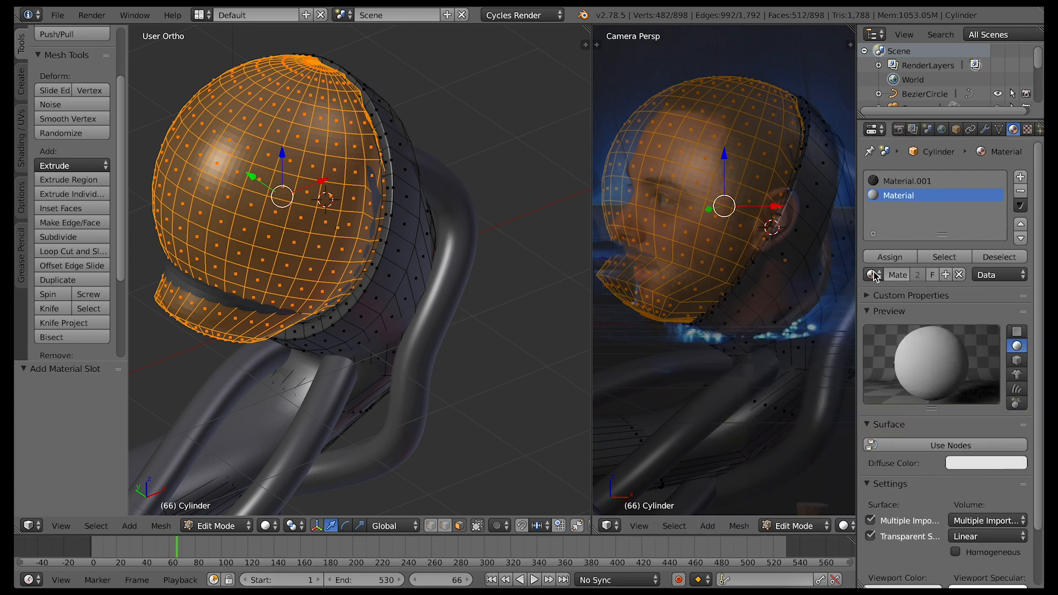
{"action": "left_click", "coordinate": [888, 255]}
Set the sphere material's diffuse colour to bright green
{"action": "left_click", "coordinate": [971, 463]}
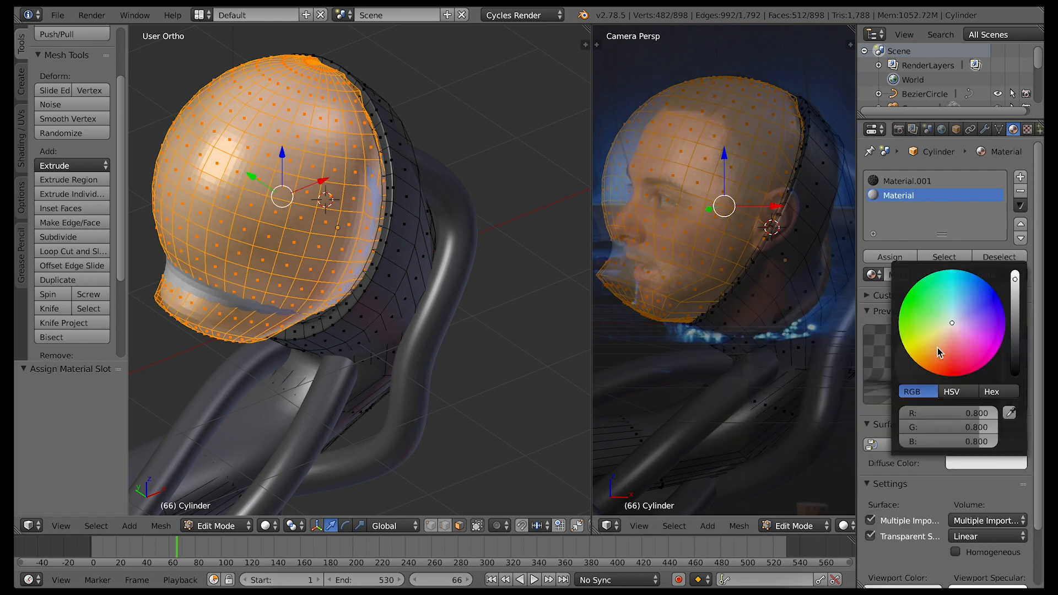
{"action": "left_click", "coordinate": [922, 311]}
{"action": "left_click_drag", "start_coordinate": [921, 312], "coordinate": [907, 296]}
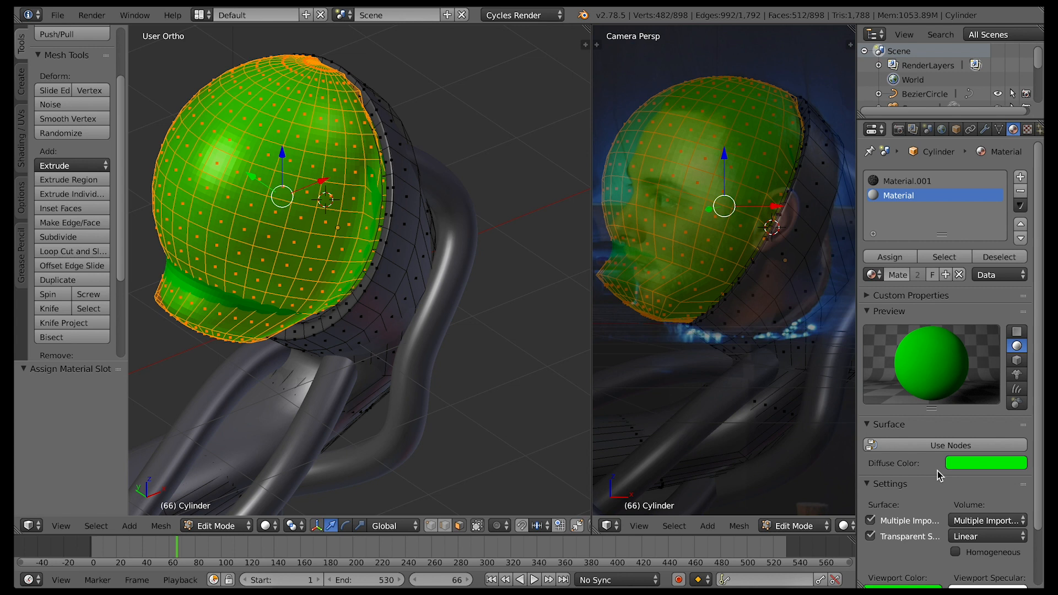
{"action": "middle_click_drag", "start_coordinate": [364, 421], "coordinate": [365, 421]}
{"action": "key", "text": "Tab"}
{"action": "left_click", "coordinate": [54, 162]}
{"action": "middle_click_drag", "start_coordinate": [217, 333], "coordinate": [219, 336]}
In Edit Mode, select a single face on the neck piece's rim above the ear and reposition it over the sphere
{"action": "key", "text": "Tab"}
{"action": "middle_click_drag", "start_coordinate": [289, 280], "coordinate": [397, 210]}
{"action": "key", "text": "a"}
{"action": "right_click", "coordinate": [400, 173]}
{"action": "left_click_drag", "start_coordinate": [409, 172], "coordinate": [393, 171]}
{"action": "middle_click_drag", "start_coordinate": [342, 220], "coordinate": [353, 255]}
Pull the rim face in front of the ear forward over the sphere and scale it by 0.558
{"action": "right_click", "coordinate": [346, 261]}
{"action": "left_click_drag", "start_coordinate": [387, 257], "coordinate": [361, 260]}
{"action": "mouse_move", "coordinate": [317, 232]}
{"action": "left_mouse_down"}
{"action": "mouse_move", "coordinate": [316, 216]}
{"action": "mouse_move", "coordinate": [299, 232]}
{"action": "left_mouse_up"}
{"action": "key", "text": "s"}
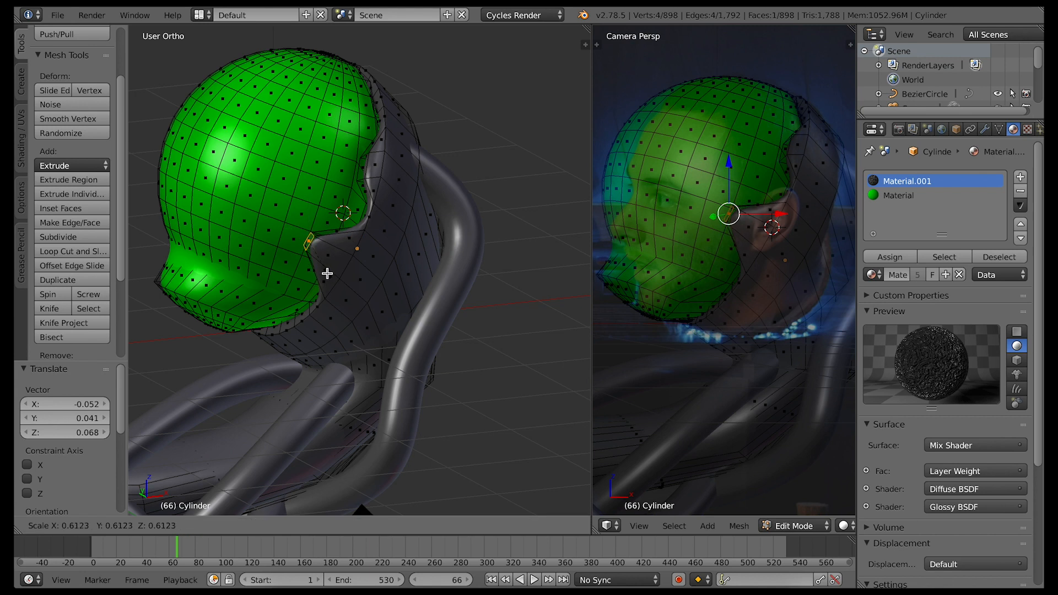
{"action": "left_click", "coordinate": [325, 271]}
Select two rim faces at the top of the head, move them along X and scale them by 0.775
{"action": "middle_click_drag", "start_coordinate": [309, 62], "coordinate": [392, 96]}
{"action": "right_click", "coordinate": [303, 78]}
{"action": "right_click", "coordinate": [326, 87], "text": "shift"}
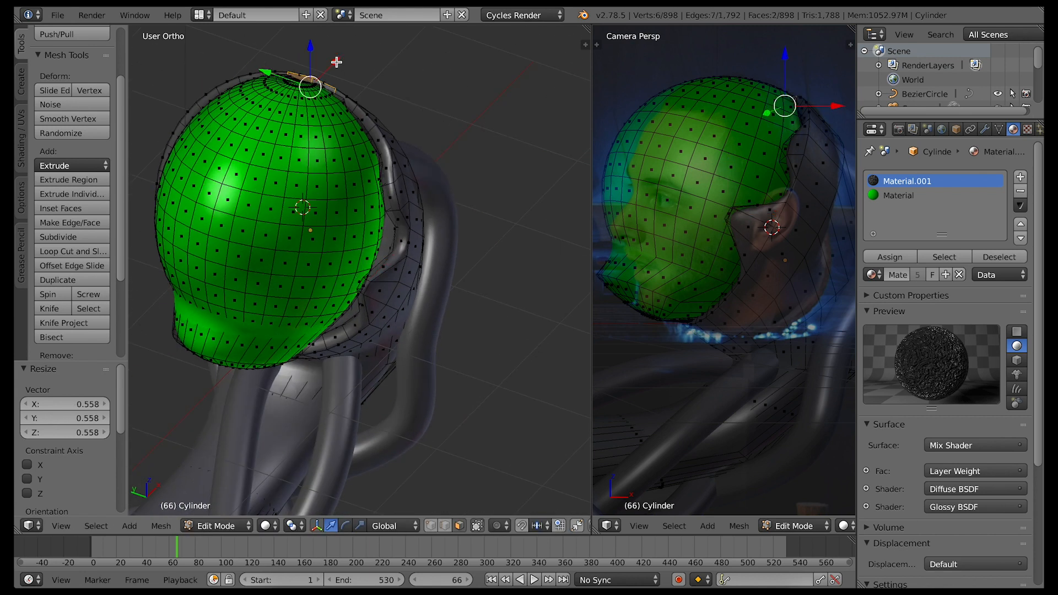
{"action": "key", "text": "g"}
{"action": "key", "text": "x"}
{"action": "left_click", "coordinate": [299, 49]}
{"action": "key", "text": "s"}
{"action": "left_click", "coordinate": [316, 109]}
Select the lower rim face near the jaw and move it -0.104 along X
{"action": "middle_click_drag", "start_coordinate": [373, 231], "coordinate": [286, 326]}
{"action": "right_click", "coordinate": [286, 325]}
{"action": "key", "text": "g"}
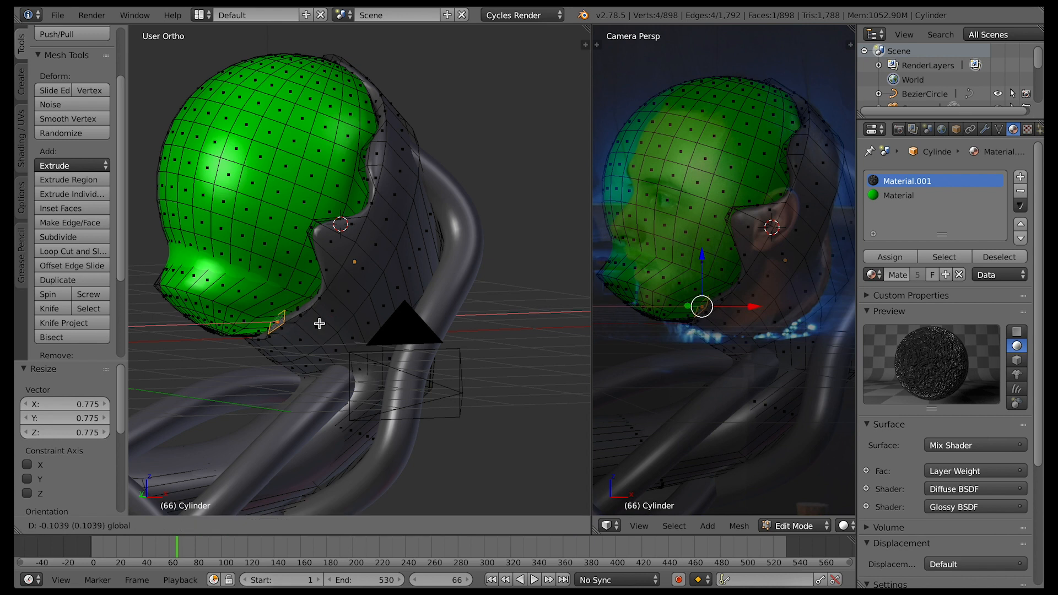
{"action": "left_click", "coordinate": [320, 324]}
{"action": "right_click", "coordinate": [277, 289]}
{"action": "key", "text": "g"}
{"action": "right_click", "coordinate": [275, 295]}
{"action": "key", "text": "ctrl+z"}
Nudge the lower rim face slightly up and forward, and scale it by 0.760
{"action": "left_click_drag", "start_coordinate": [277, 279], "coordinate": [276, 273]}
{"action": "left_click_drag", "start_coordinate": [318, 318], "coordinate": [311, 317]}
{"action": "key", "text": "s"}
{"action": "left_click", "coordinate": [319, 345]}
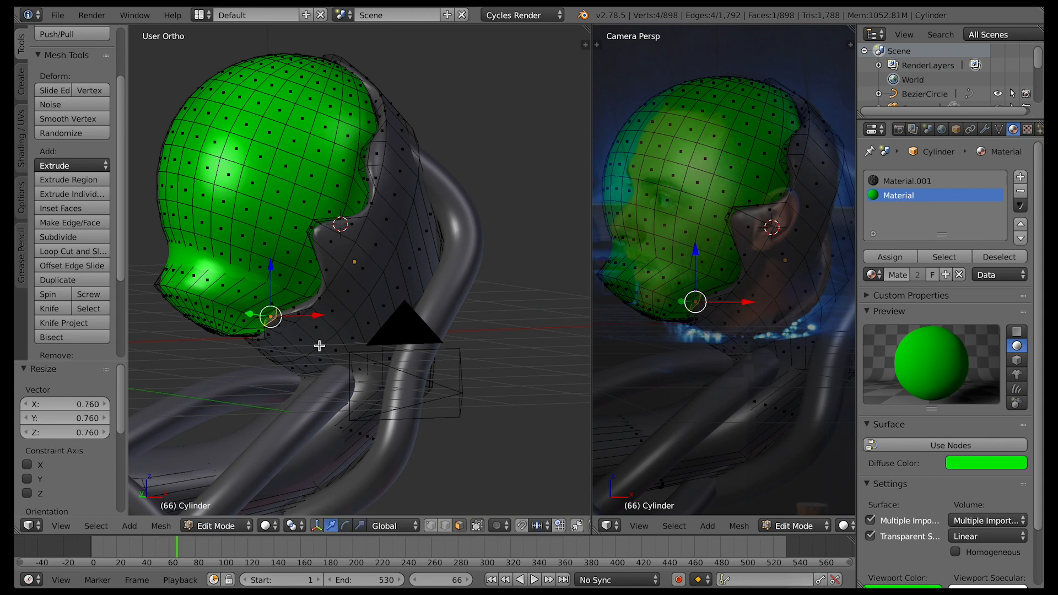
Extrude the jaw rim face by 0.206 and scale its end by 0.388 to form a tapered spike
{"action": "key", "text": "e"}
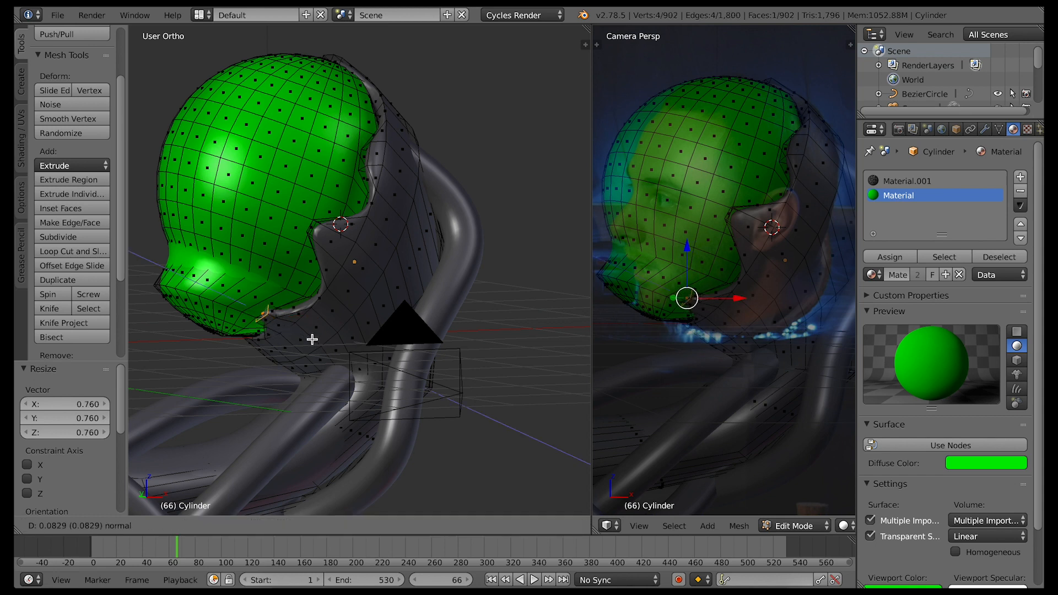
{"action": "left_click", "coordinate": [301, 331]}
{"action": "key", "text": "s"}
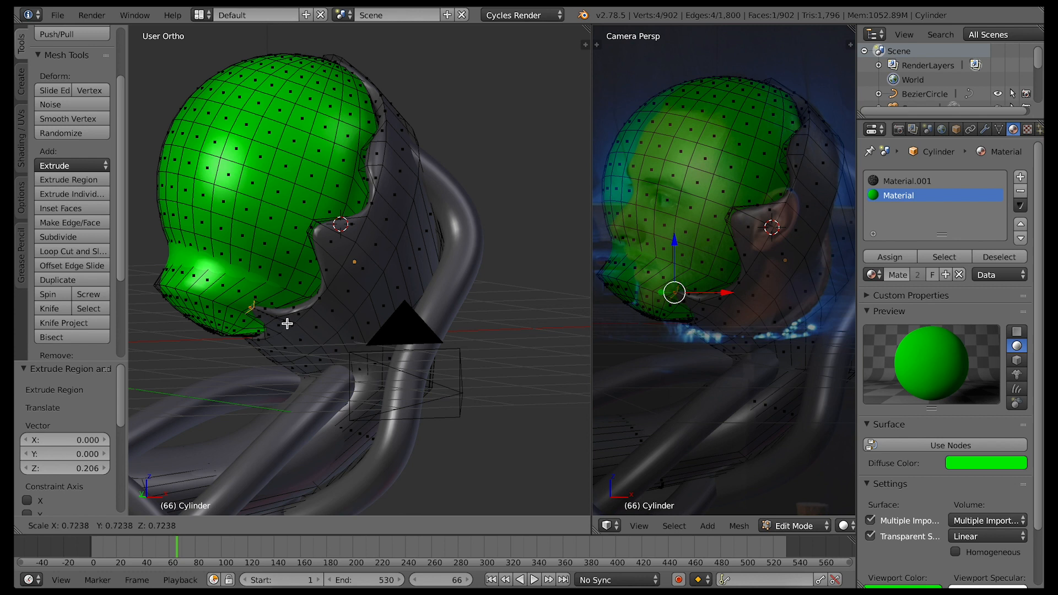
{"action": "left_click", "coordinate": [267, 322]}
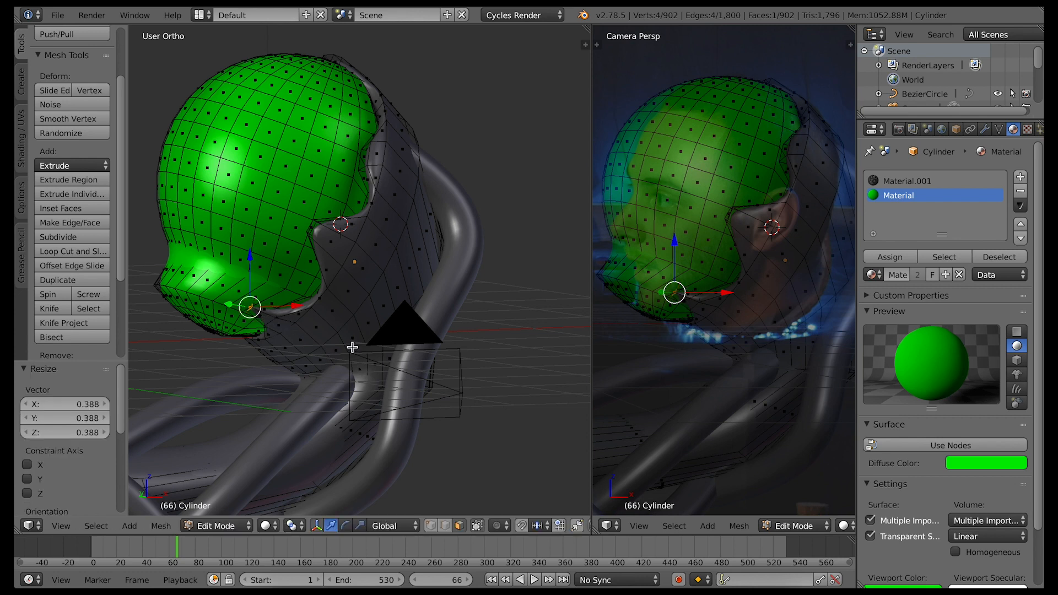
Extrude the rim face in front of the ear by 0.199, scale it by 0.668 and rotate it 24.518° about Y
{"action": "right_click", "coordinate": [318, 226]}
{"action": "key", "text": "e"}
{"action": "left_click", "coordinate": [344, 252]}
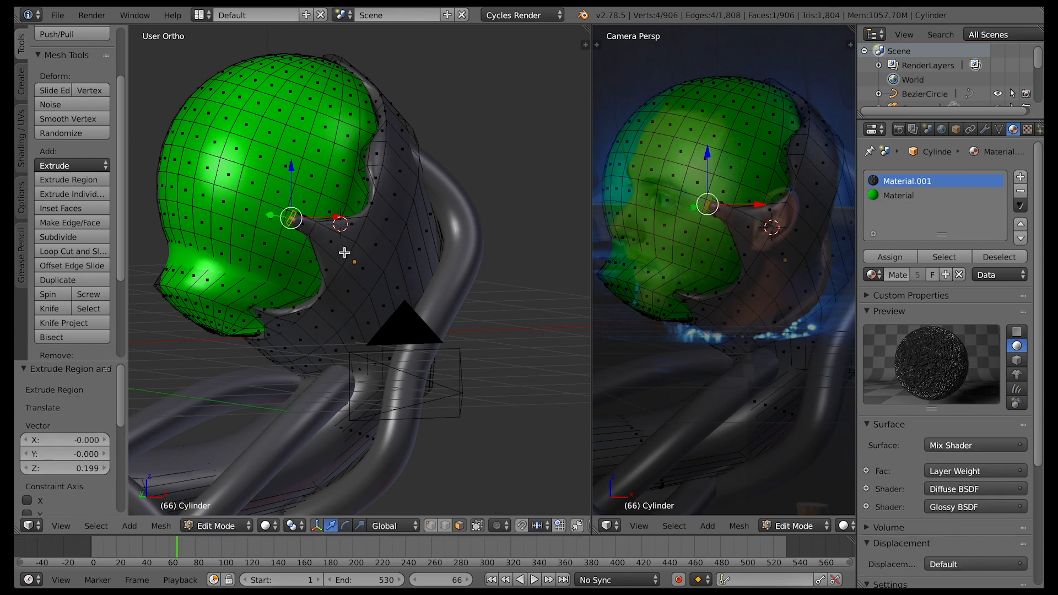
{"action": "key", "text": "s"}
{"action": "left_click", "coordinate": [321, 246]}
{"action": "key", "text": "s"}
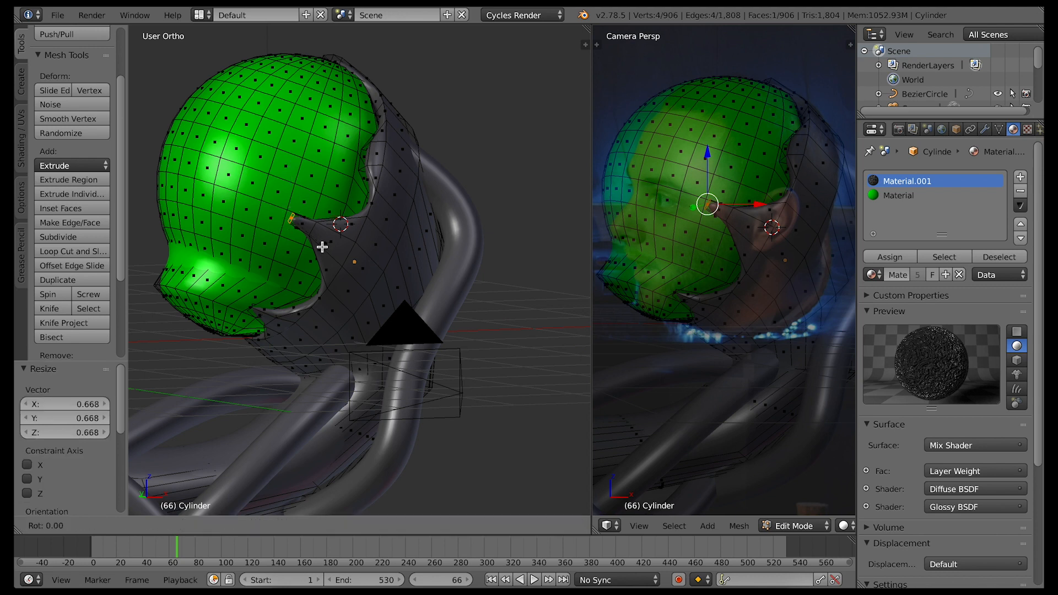
{"action": "left_click", "coordinate": [313, 253]}
Extrude the rotated tip a further 0.203 and scale its end by 0.639
{"action": "key", "text": "e"}
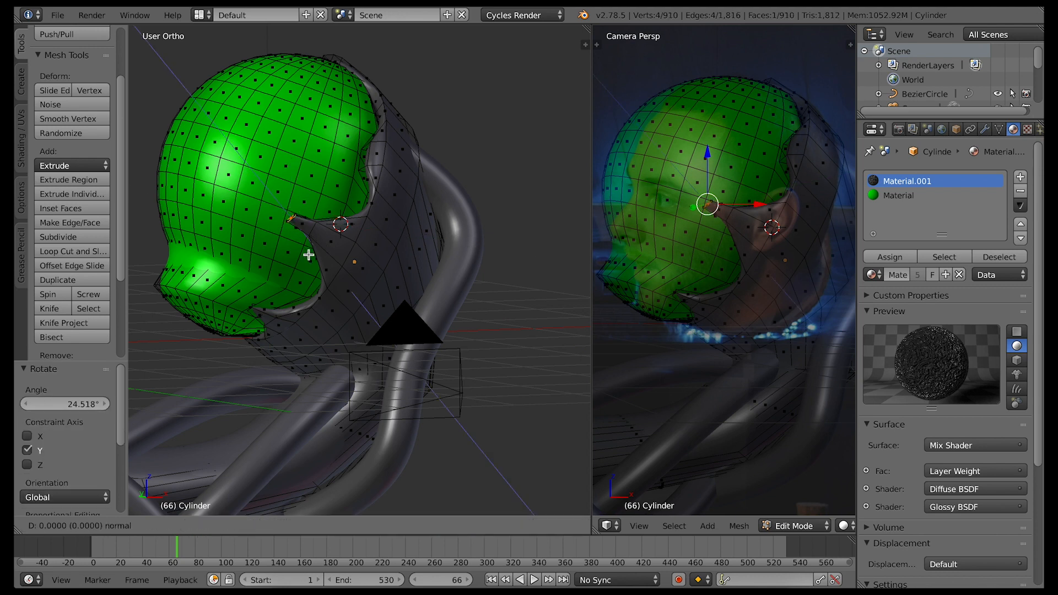
{"action": "left_click", "coordinate": [300, 235]}
{"action": "key", "text": "s"}
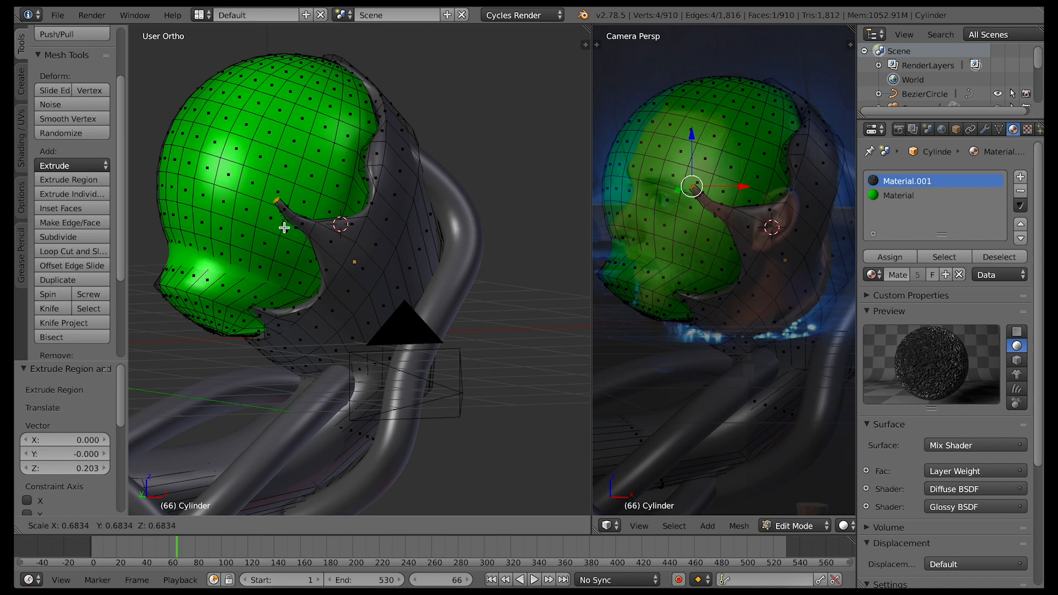
{"action": "left_click", "coordinate": [274, 227]}
Extrude the upper side face at the base of the ear spike by 0.038 and scale it by 0.431
{"action": "key", "text": "e"}
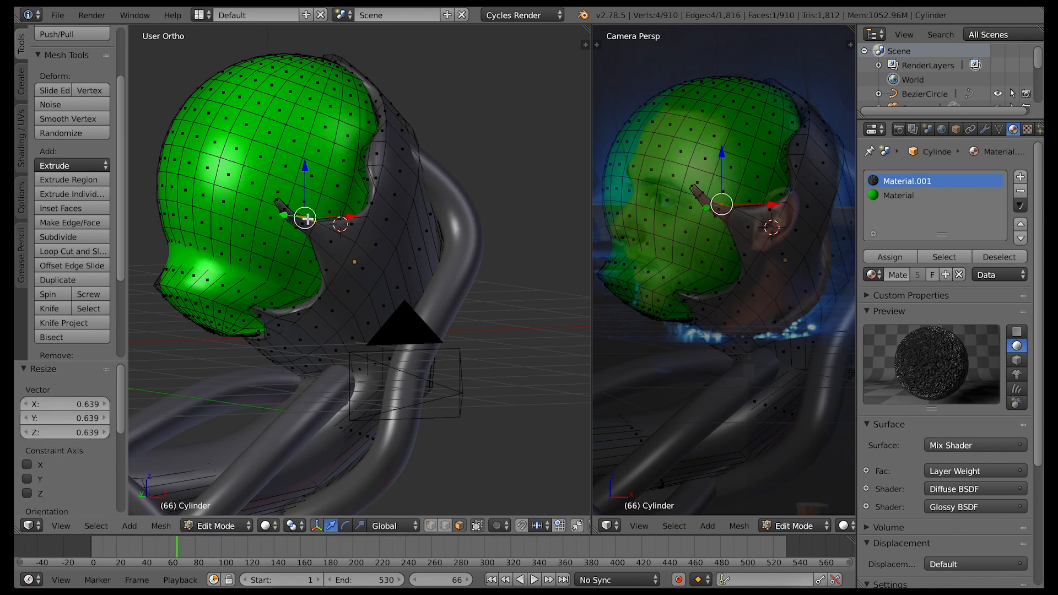
{"action": "left_click", "coordinate": [353, 267]}
{"action": "key", "text": "s"}
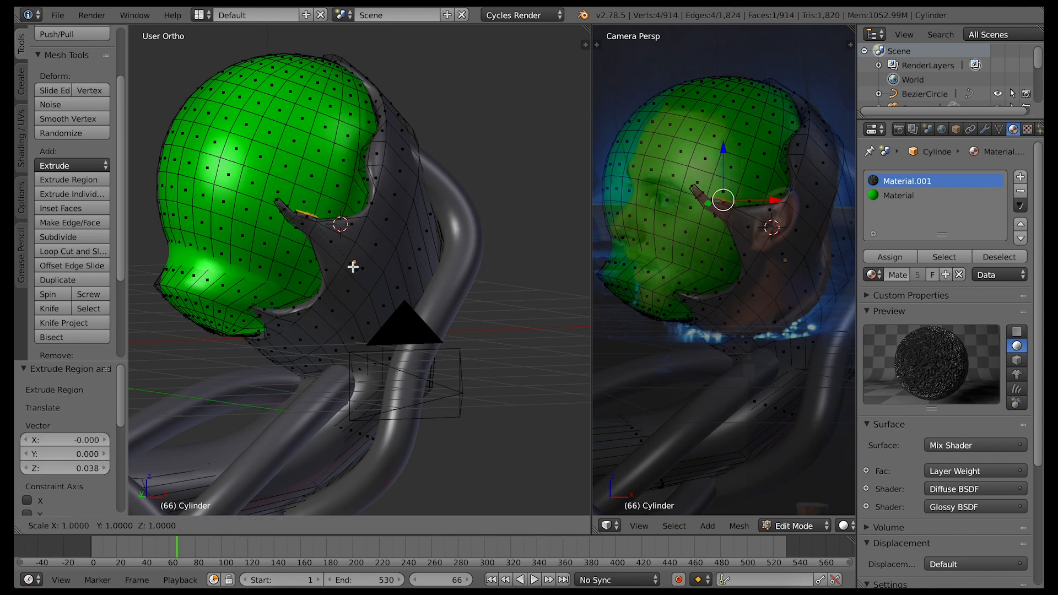
{"action": "left_click", "coordinate": [321, 241]}
Extrude the small side branch upward by 0.177 and rotate its end face -34.71° about Y
{"action": "key", "text": "e"}
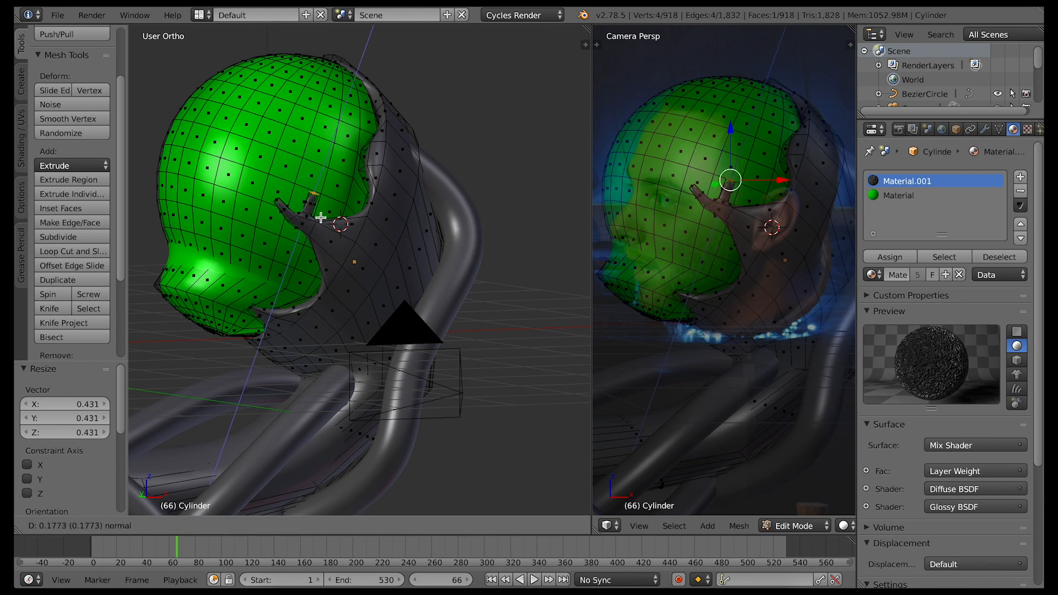
{"action": "left_click", "coordinate": [320, 218]}
{"action": "key", "text": "r"}
{"action": "key", "text": "y"}
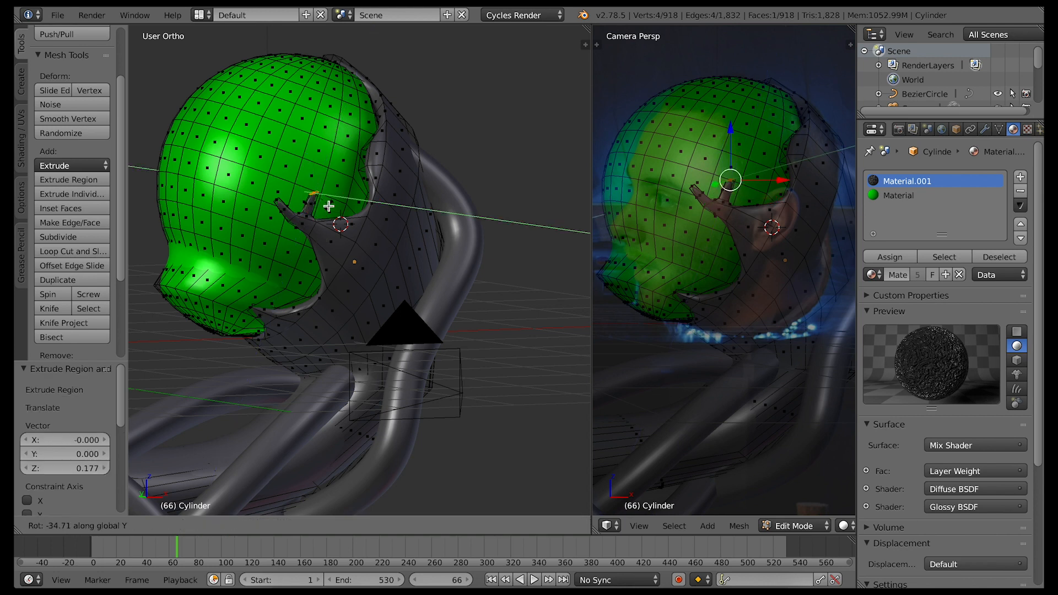
{"action": "left_click", "coordinate": [329, 206]}
Extrude the upward side branch by a further 0.144 and scale its end by 0.685
{"action": "key", "text": "e"}
{"action": "left_click", "coordinate": [318, 191]}
{"action": "key", "text": "s"}
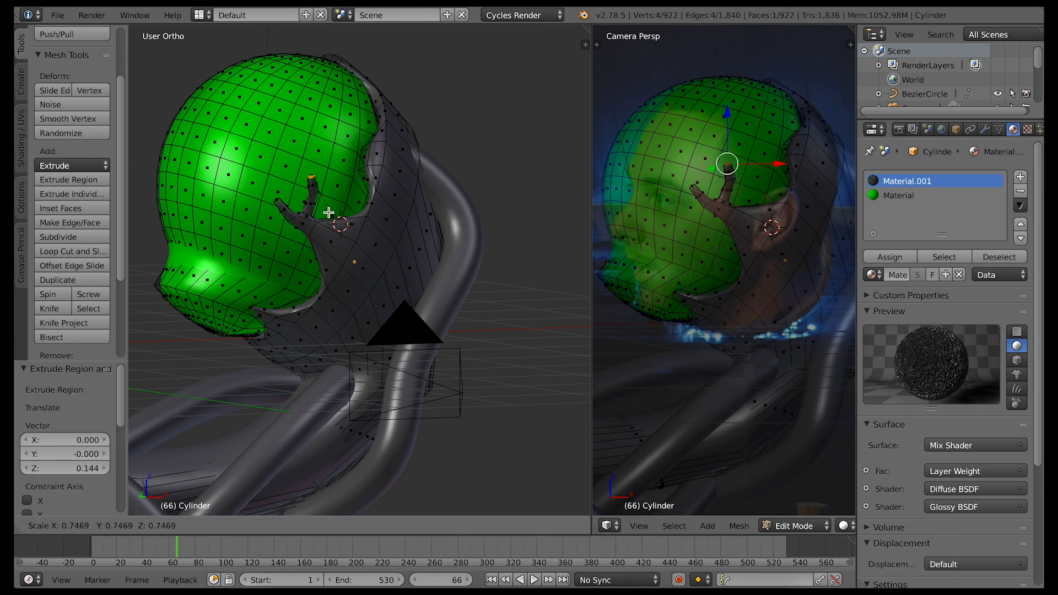
{"action": "left_click", "coordinate": [324, 212]}
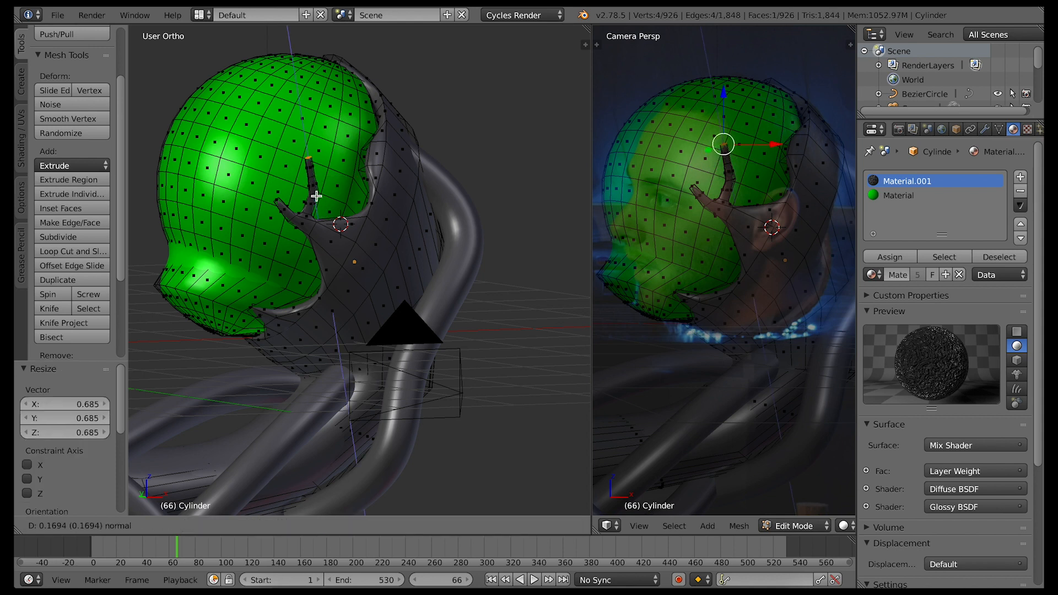
Extrude the branch tip 0.164 and shift its end -0.091 along X to curve it forward
{"action": "left_click", "coordinate": [316, 196]}
{"action": "key", "text": "g"}
{"action": "key", "text": "x"}
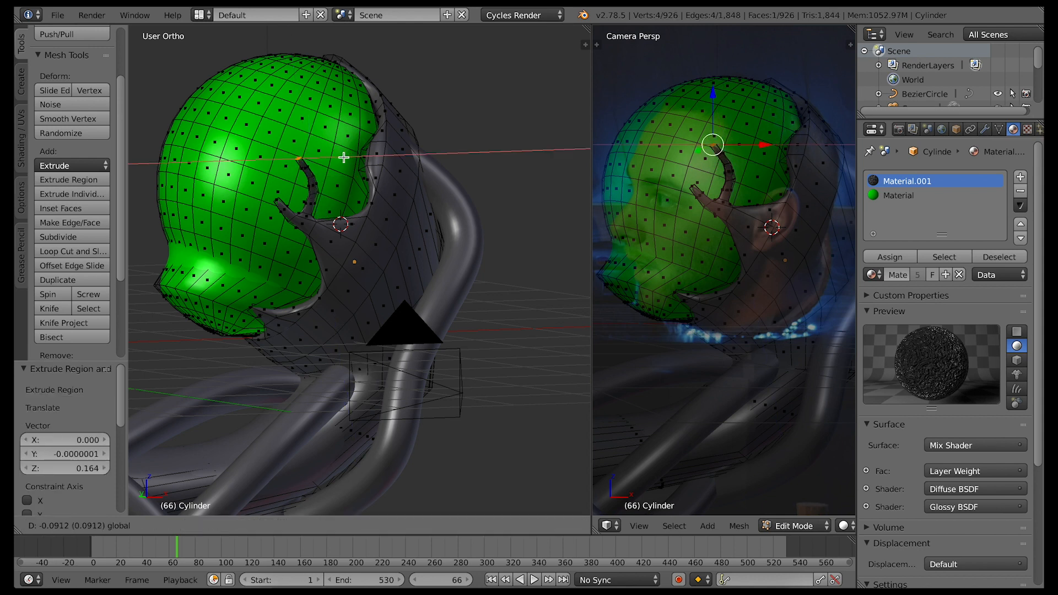
{"action": "left_click", "coordinate": [345, 157]}
Add a single loop cut through the shell's rim below the ear
{"action": "middle_click_drag", "start_coordinate": [355, 211], "coordinate": [395, 246]}
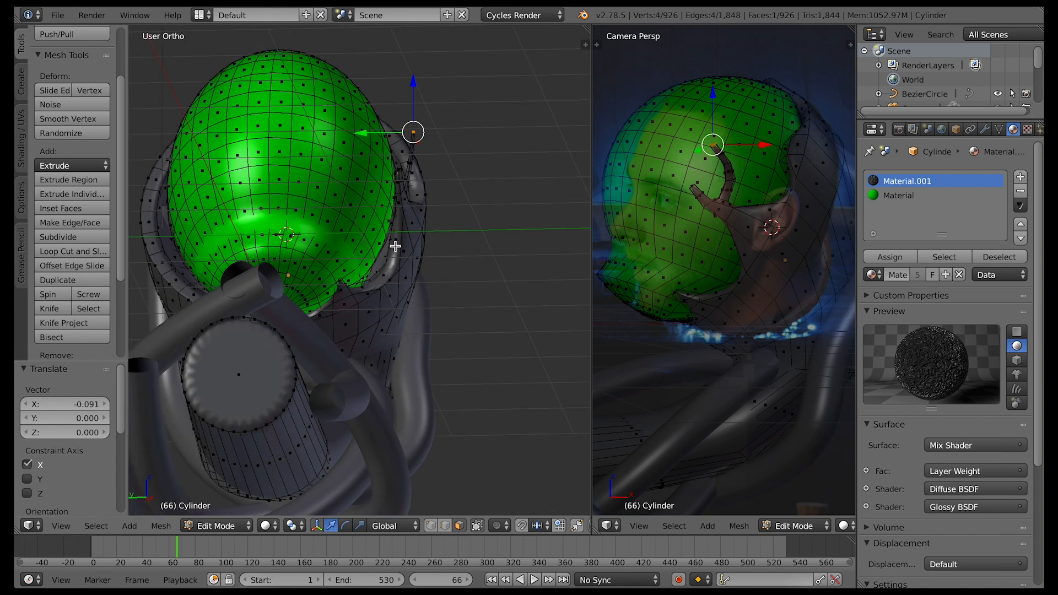
{"action": "key", "text": "ctrl+r"}
{"action": "left_click", "coordinate": [394, 244]}
{"action": "left_click", "coordinate": [395, 239]}
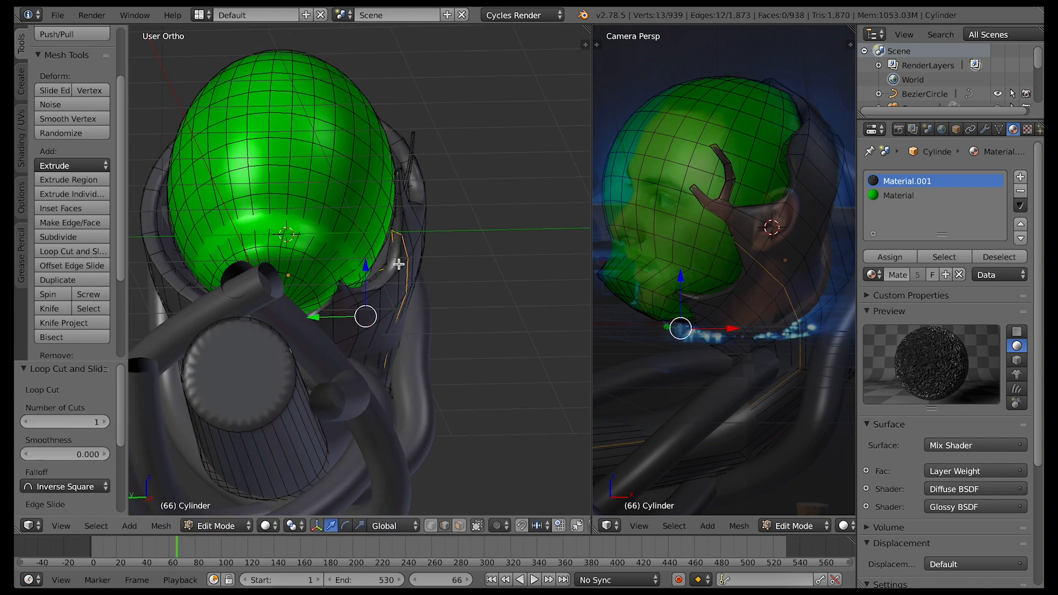
Extrude the rim face beside the new loop slightly outward and scale its end
{"action": "right_click", "coordinate": [393, 256]}
{"action": "key", "text": "e"}
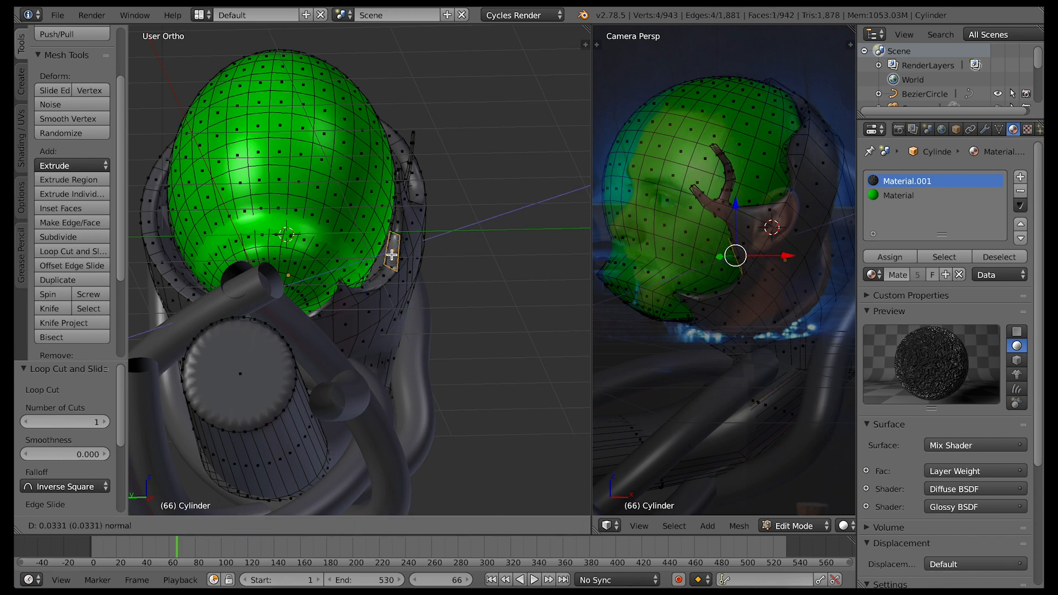
{"action": "left_click", "coordinate": [392, 255]}
{"action": "key", "text": "s"}
{"action": "left_click", "coordinate": [392, 253]}
Extrude the cheek face forward again and rotate its end 22.751° about Y
{"action": "middle_click_drag", "start_coordinate": [411, 275], "coordinate": [402, 276]}
{"action": "key", "text": "e"}
{"action": "left_click", "coordinate": [393, 276]}
{"action": "key", "text": "r"}
{"action": "key", "text": "y"}
{"action": "left_click", "coordinate": [366, 301]}
Extrude the cheek spike a further 0.194 and scale its end by 0.738
{"action": "key", "text": "e"}
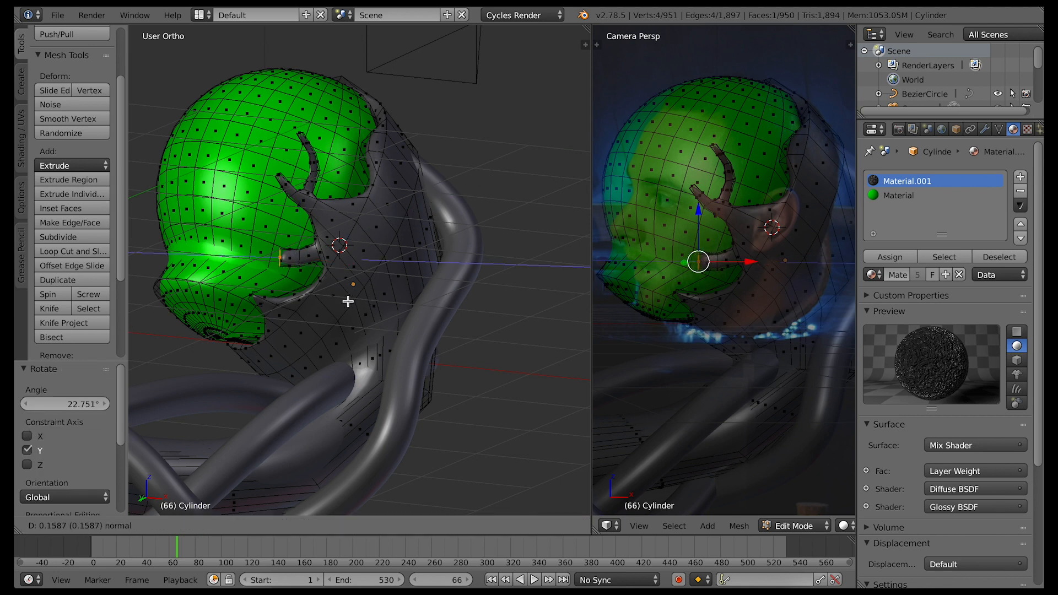
{"action": "left_click", "coordinate": [343, 301]}
{"action": "key", "text": "s"}
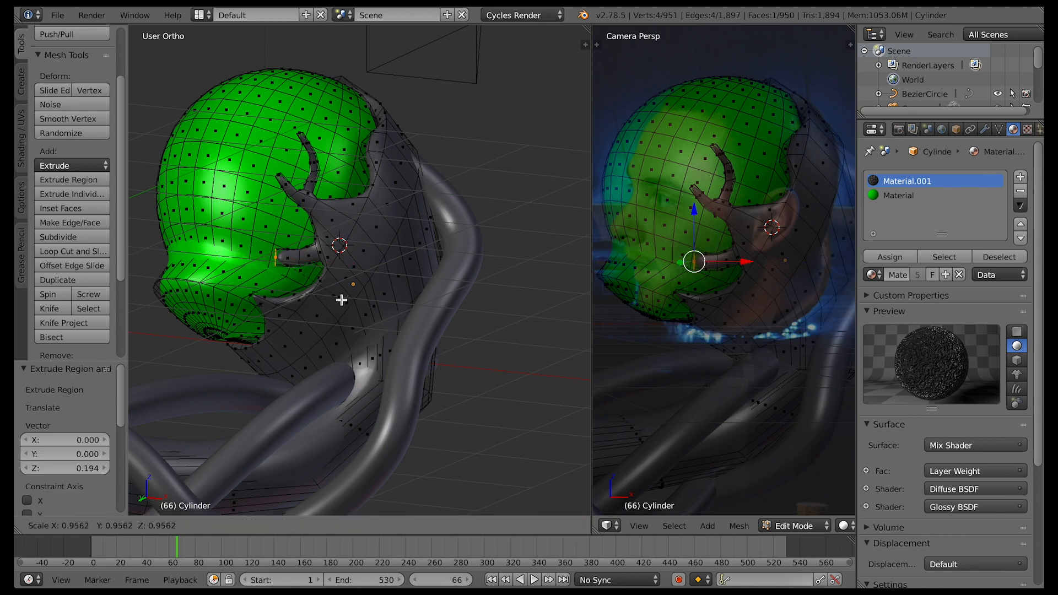
{"action": "left_click", "coordinate": [328, 290]}
Bevel the upper and lower edges of the cheek spike's tip by 0.033
{"action": "middle_click_drag", "start_coordinate": [329, 291], "coordinate": [451, 527]}
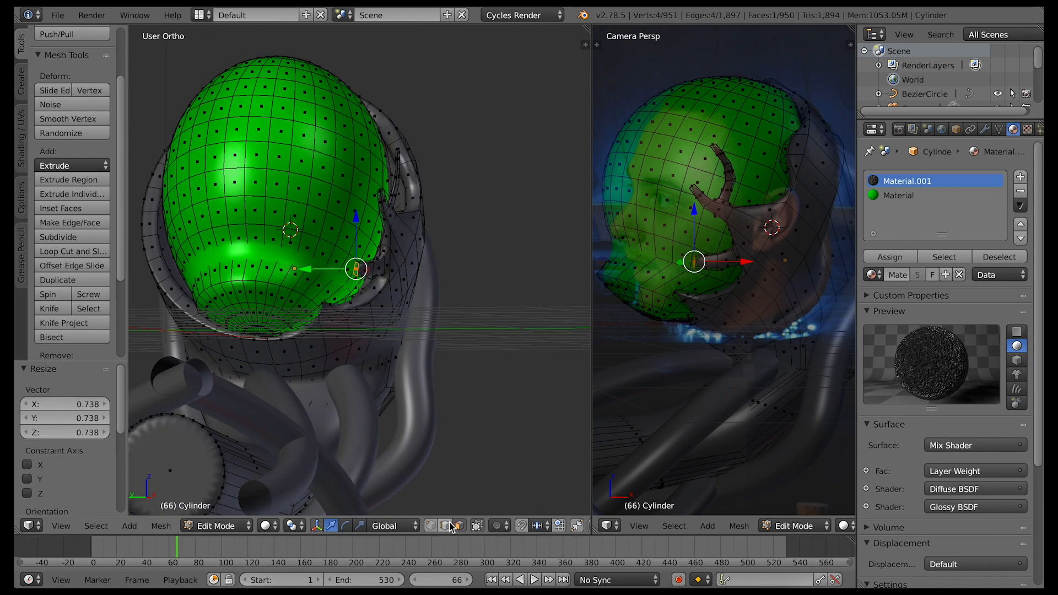
{"action": "right_click", "coordinate": [357, 263]}
{"action": "middle_click_drag", "start_coordinate": [367, 291], "coordinate": [366, 288]}
{"action": "scroll", "coordinate": [368, 291], "scroll_direction": "up", "scroll_amount": 8}
{"action": "right_click", "coordinate": [388, 310], "text": "shift"}
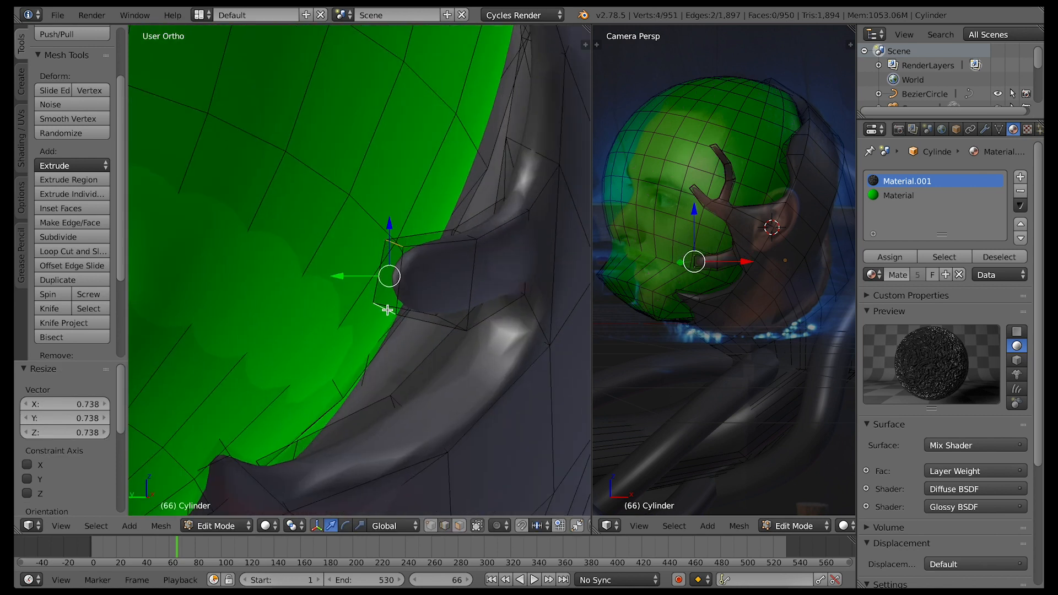
{"action": "key", "text": "ctrl+b"}
{"action": "left_click", "coordinate": [445, 349]}
Extrude the two bevelled tip faces into separate branches, reposition their ends and scale an end by 0.679
{"action": "middle_click_drag", "start_coordinate": [444, 349], "coordinate": [416, 319]}
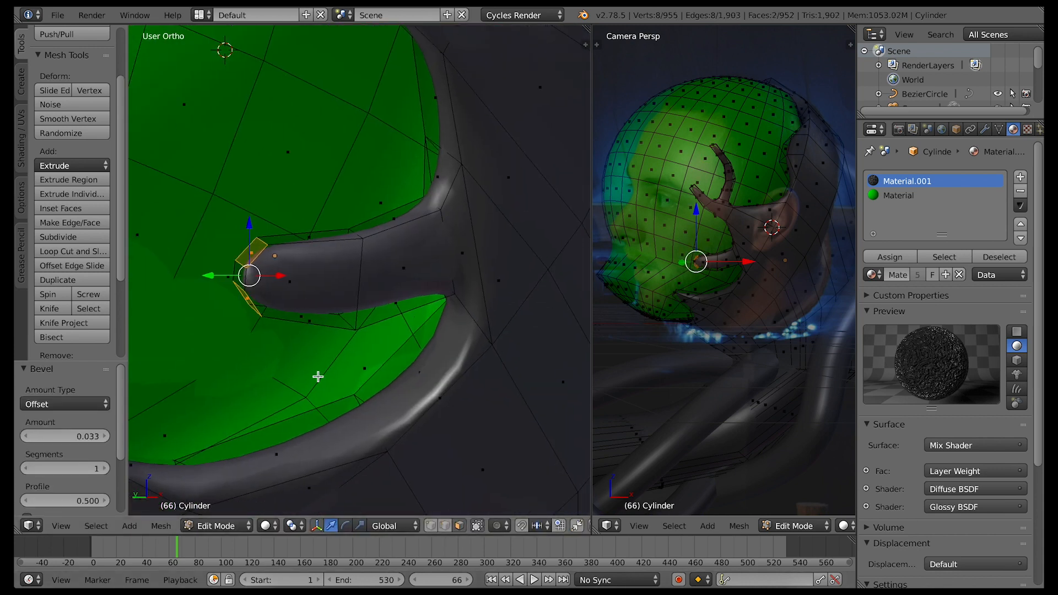
{"action": "key", "text": "e"}
{"action": "left_click", "coordinate": [175, 247]}
{"action": "right_click", "coordinate": [173, 248]}
{"action": "left_click_drag", "start_coordinate": [167, 200], "coordinate": [192, 147]}
{"action": "right_click", "coordinate": [165, 298]}
{"action": "left_click_drag", "start_coordinate": [163, 248], "coordinate": [167, 284]}
{"action": "key", "text": "s"}
{"action": "left_click", "coordinate": [231, 379]}
Extrude the cheek branch tip once more and scale down its end
{"action": "key", "text": "KP_Decimal"}
{"action": "scroll", "coordinate": [515, 368], "scroll_direction": "down", "scroll_amount": 8}
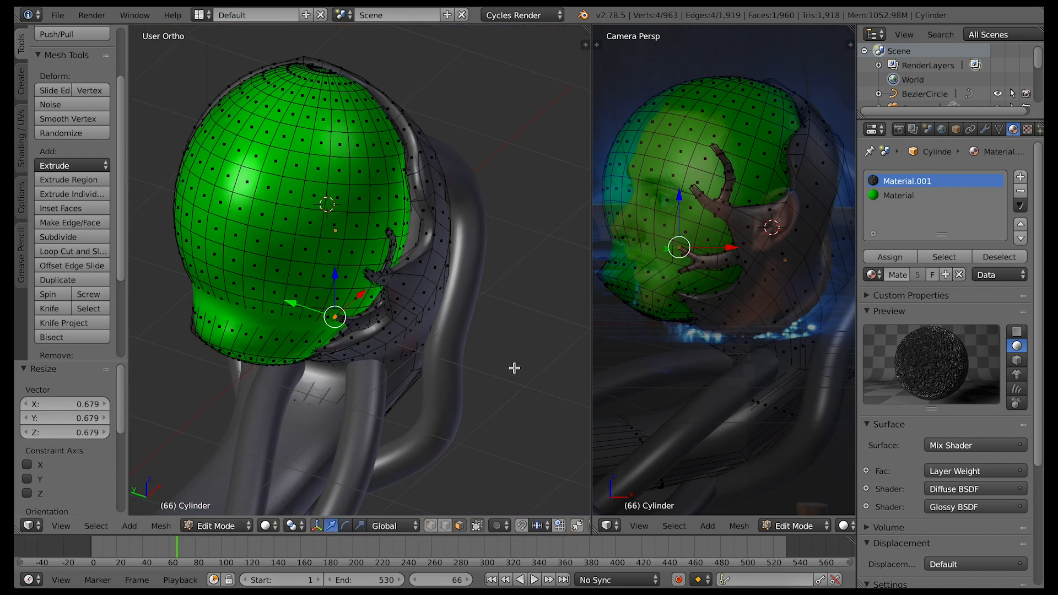
{"action": "key", "text": "e"}
{"action": "left_click", "coordinate": [515, 369]}
{"action": "key", "text": "s"}
{"action": "left_click", "coordinate": [431, 277]}
Extrude a spike from the shell's side rim over the temple and scale its end
{"action": "key", "text": "e"}
{"action": "key", "text": "y"}
{"action": "left_click", "coordinate": [298, 171]}
{"action": "key", "text": "s"}
{"action": "left_click", "coordinate": [380, 234]}
Extrude further spikes from the upper rim of the shell over the green crown toward the forehead
{"action": "key", "text": "e"}
{"action": "left_click", "coordinate": [402, 135]}
{"action": "key", "text": "e"}
{"action": "left_click", "coordinate": [331, 77]}
{"action": "key", "text": "e"}
{"action": "left_click", "coordinate": [297, 59]}
{"action": "left_click_drag", "start_coordinate": [296, 60], "coordinate": [298, 67]}
{"action": "key", "text": "e"}
{"action": "left_click", "coordinate": [312, 156]}
Move the crown spike's tip 0.052 along Z and rotate it about Y to follow the head
{"action": "left_click_drag", "start_coordinate": [267, 103], "coordinate": [268, 108]}
{"action": "key", "text": "r"}
{"action": "key", "text": "y"}
{"action": "left_click", "coordinate": [307, 149]}
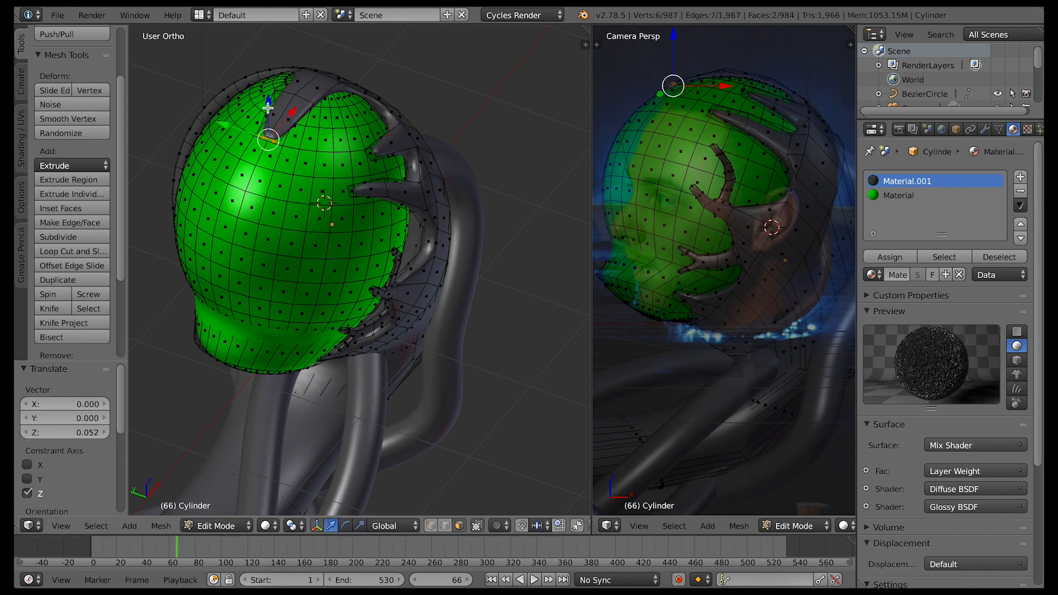
Leave mesh editing and check the camera view in rendered shading, returning to solid shading
{"action": "key", "text": "KP_0"}
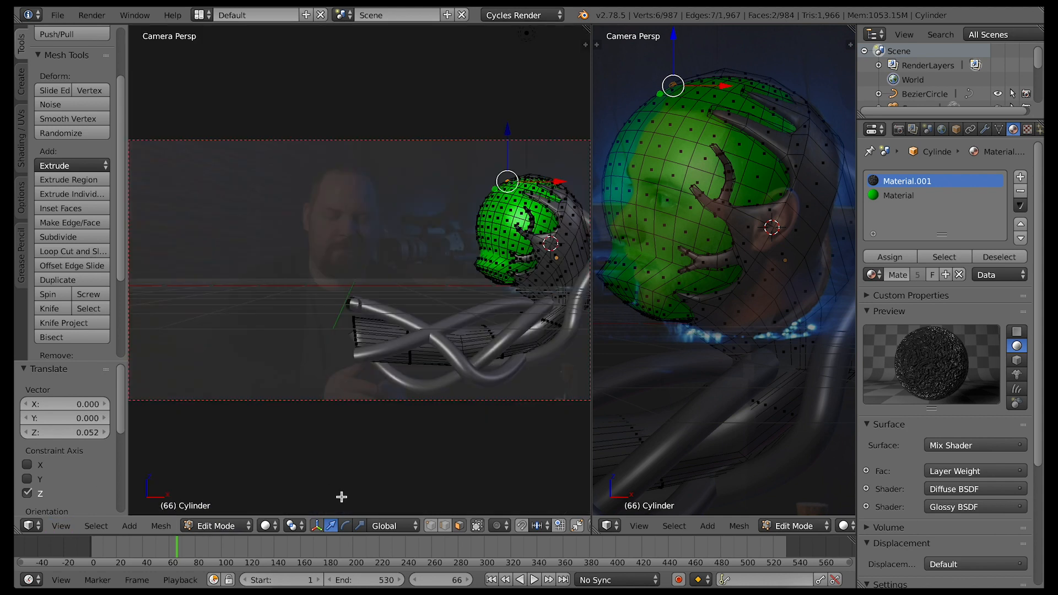
{"action": "key", "text": "Tab"}
{"action": "left_click", "coordinate": [281, 525]}
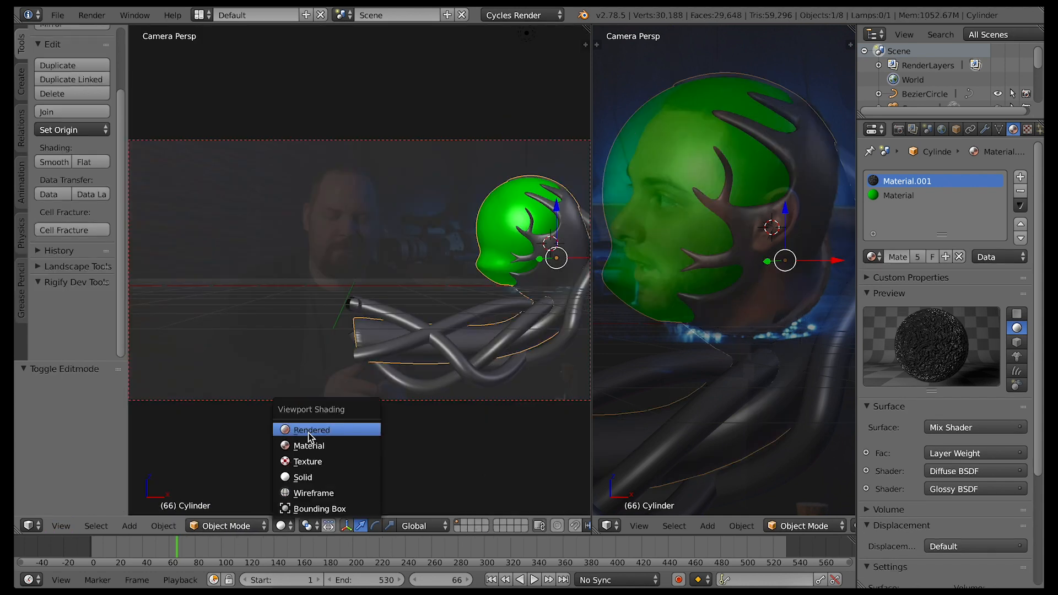
{"action": "left_click", "coordinate": [311, 438]}
{"action": "left_click", "coordinate": [283, 526]}
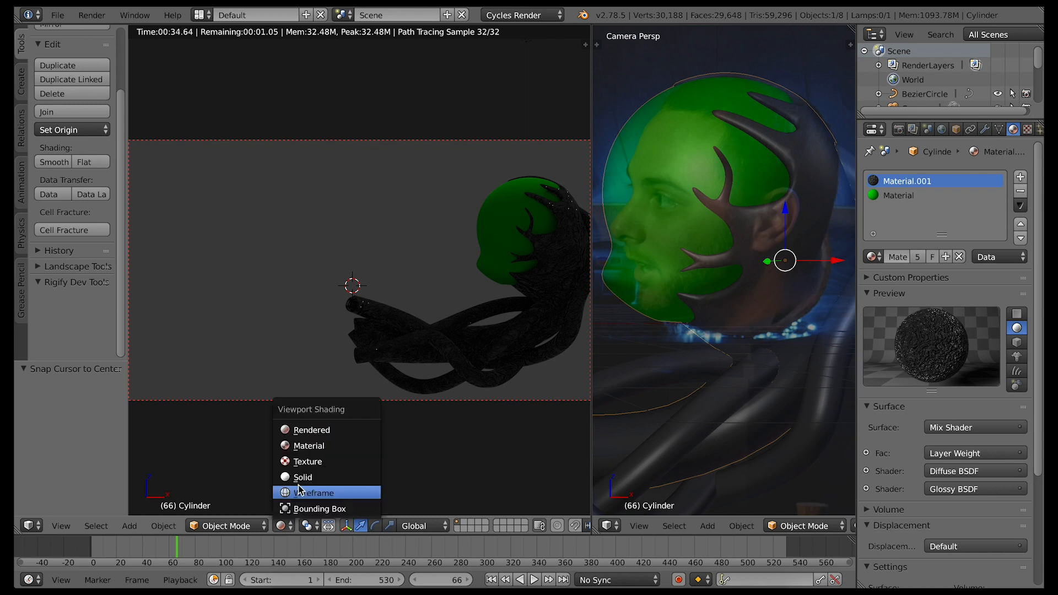
{"action": "left_click", "coordinate": [297, 478]}
Select the scene's lamp and change its type to Area
{"action": "key", "text": "KP_7"}
{"action": "scroll", "coordinate": [295, 428], "scroll_direction": "down", "scroll_amount": 4}
{"action": "mouse_move", "coordinate": [292, 408]}
{"action": "middle_mouse_down", "text": "shift"}
{"action": "mouse_move", "coordinate": [378, 305]}
{"action": "mouse_move", "coordinate": [376, 385]}
{"action": "middle_mouse_up", "text": "shift"}
{"action": "scroll", "coordinate": [957, 95], "scroll_direction": "down", "scroll_amount": 4}
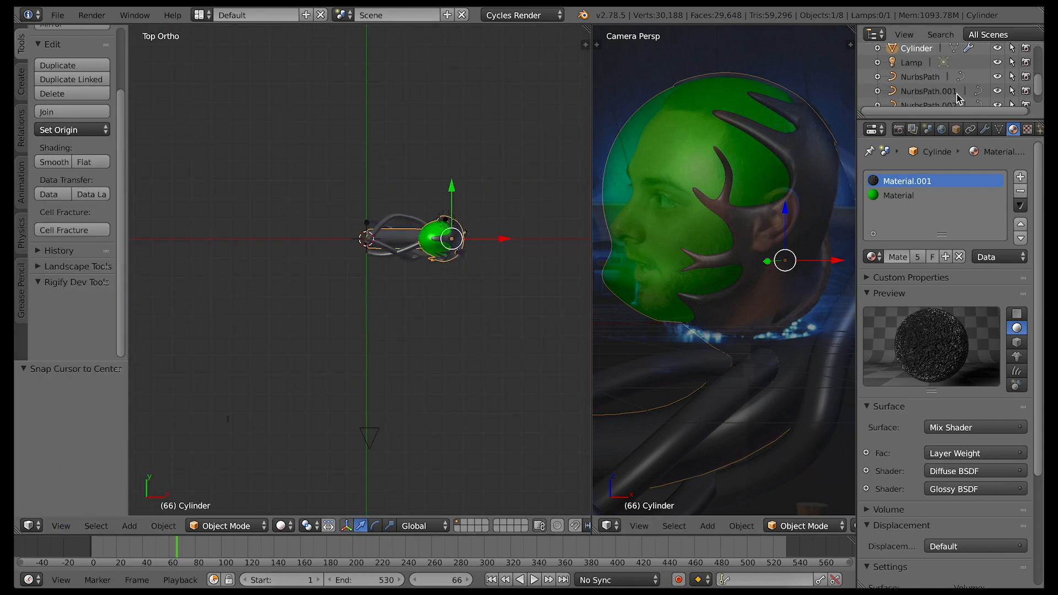
{"action": "left_click", "coordinate": [914, 54]}
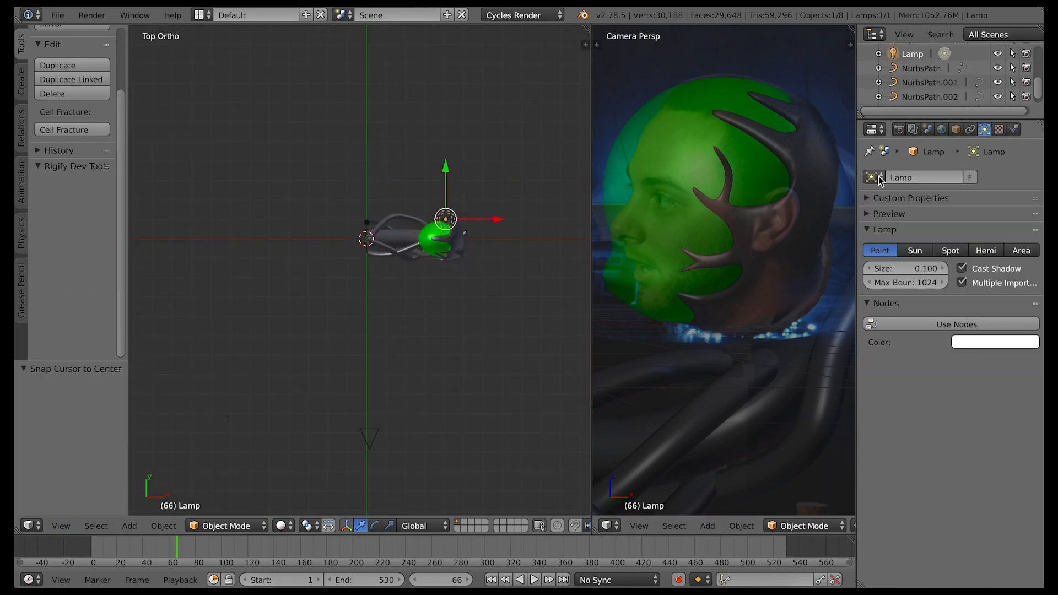
{"action": "left_click", "coordinate": [1022, 250]}
Move the area lamp along Y to the camera's side of the head and -8.599 along X
{"action": "key", "text": "g"}
{"action": "key", "text": "y"}
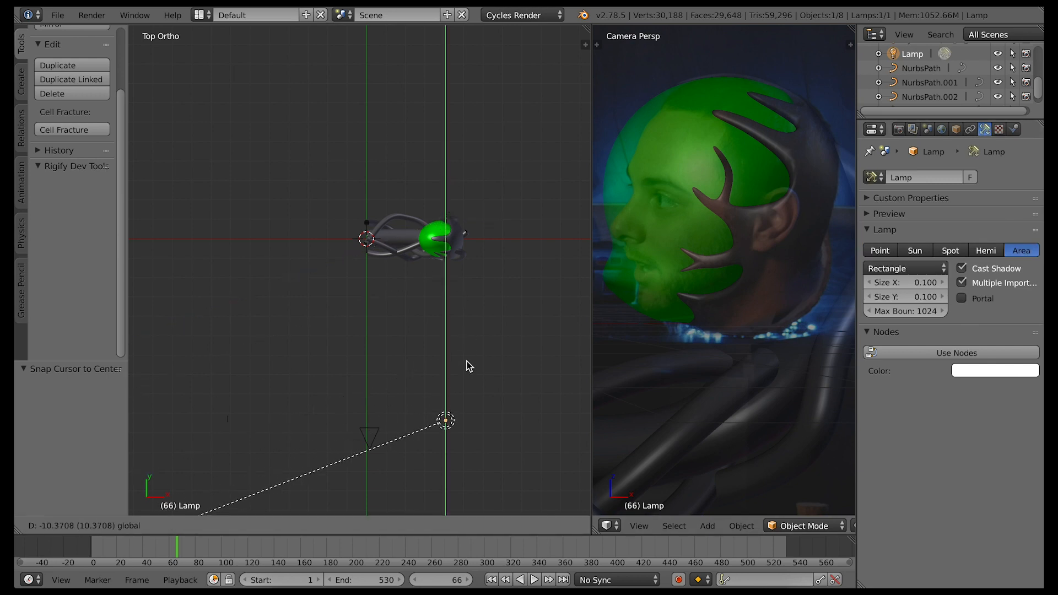
{"action": "left_click", "coordinate": [496, 431]}
{"action": "key", "text": "g"}
{"action": "key", "text": "x"}
{"action": "left_click", "coordinate": [331, 432]}
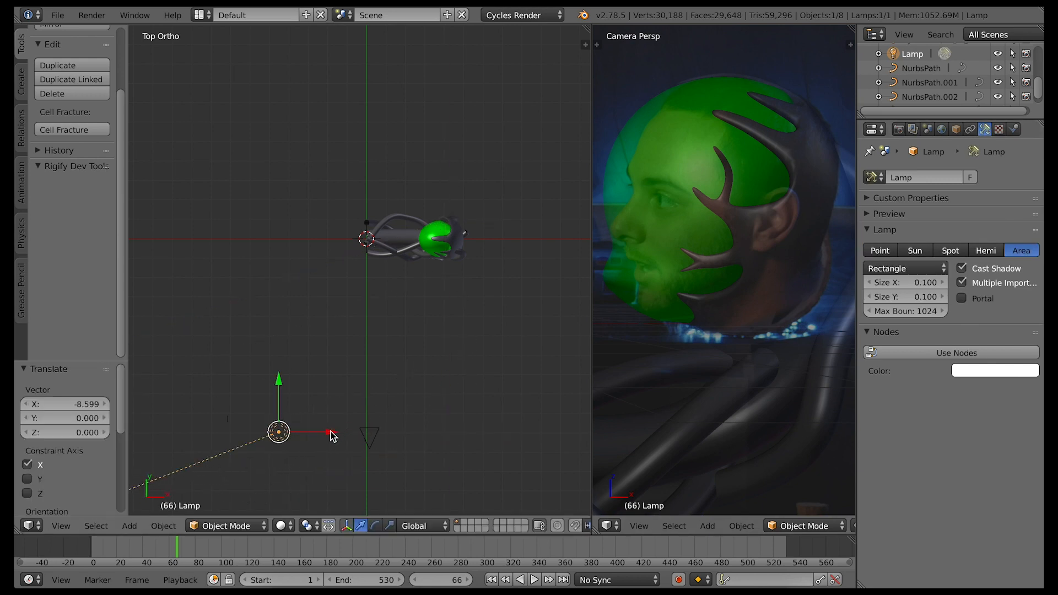
Rotate the area lamp -131.198° about Z and lower it by 5.426 along Z
{"action": "key", "text": "r"}
{"action": "left_click", "coordinate": [259, 460]}
{"action": "middle_click_drag", "start_coordinate": [259, 461], "coordinate": [279, 118]}
{"action": "key", "text": "g"}
{"action": "key", "text": "z"}
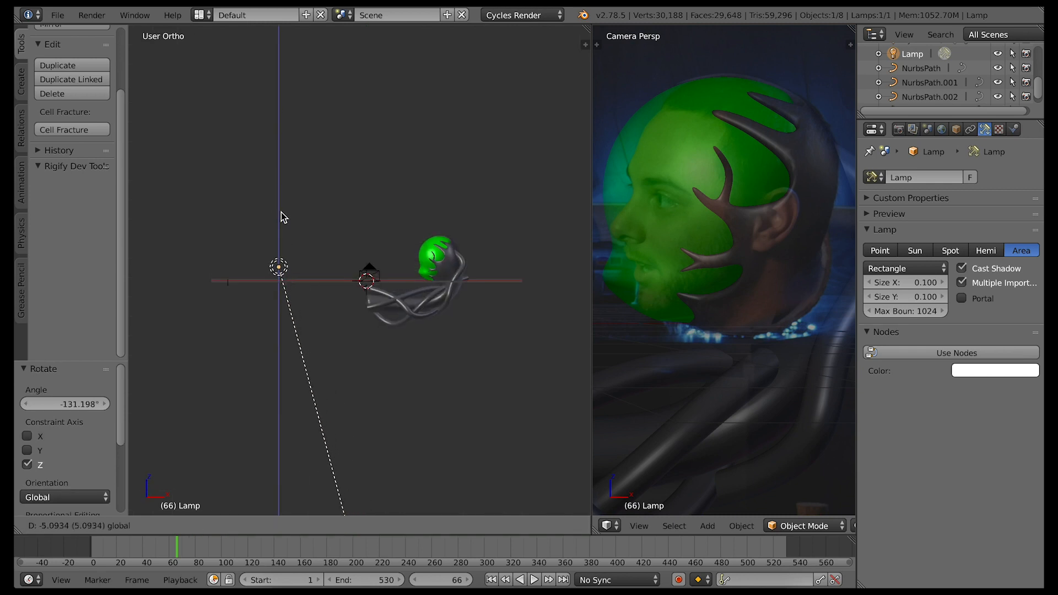
{"action": "left_click", "coordinate": [280, 220]}
Raise the area lamp by 0.554 along Z in the right side view
{"action": "left_click", "coordinate": [61, 526]}
{"action": "left_click", "coordinate": [95, 405]}
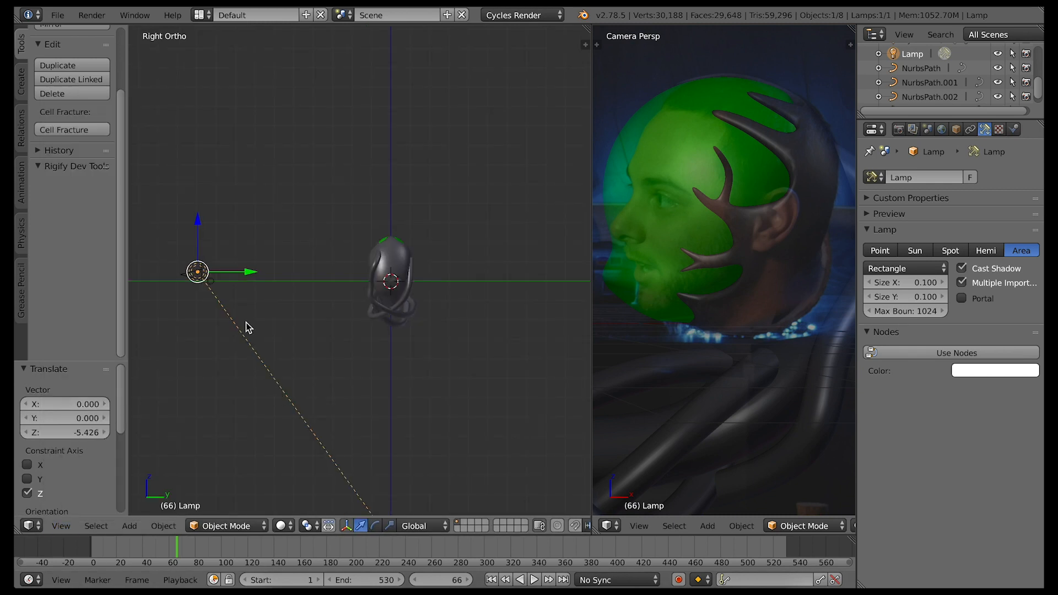
{"action": "key", "text": "g"}
{"action": "key", "text": "z"}
{"action": "left_click", "coordinate": [197, 203]}
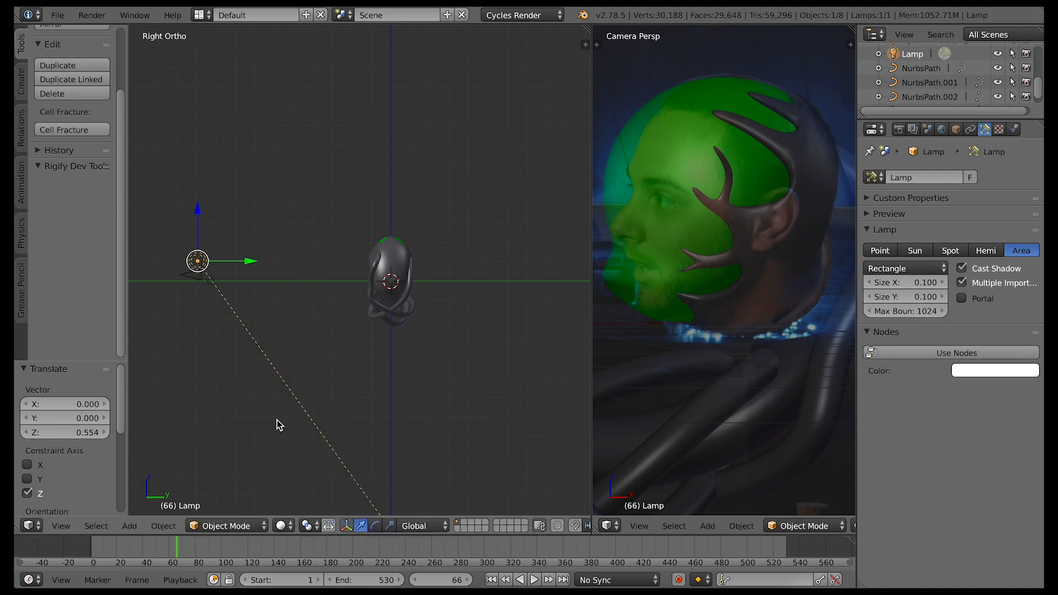
Tilt the area lamp about 51° about X to aim at the head and raise it a further 0.886
{"action": "key", "text": "r"}
{"action": "key", "text": "x"}
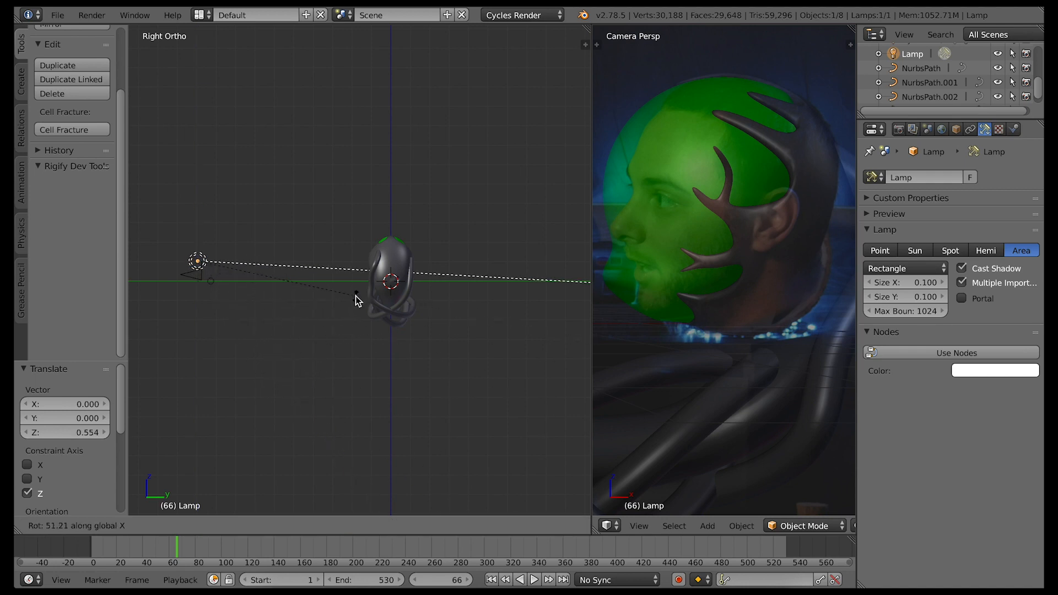
{"action": "left_click", "coordinate": [357, 299]}
{"action": "left_click_drag", "start_coordinate": [197, 207], "coordinate": [197, 191]}
Change the area lamp's color to a warm off-white
{"action": "left_click", "coordinate": [981, 371]}
{"action": "left_click", "coordinate": [972, 233]}
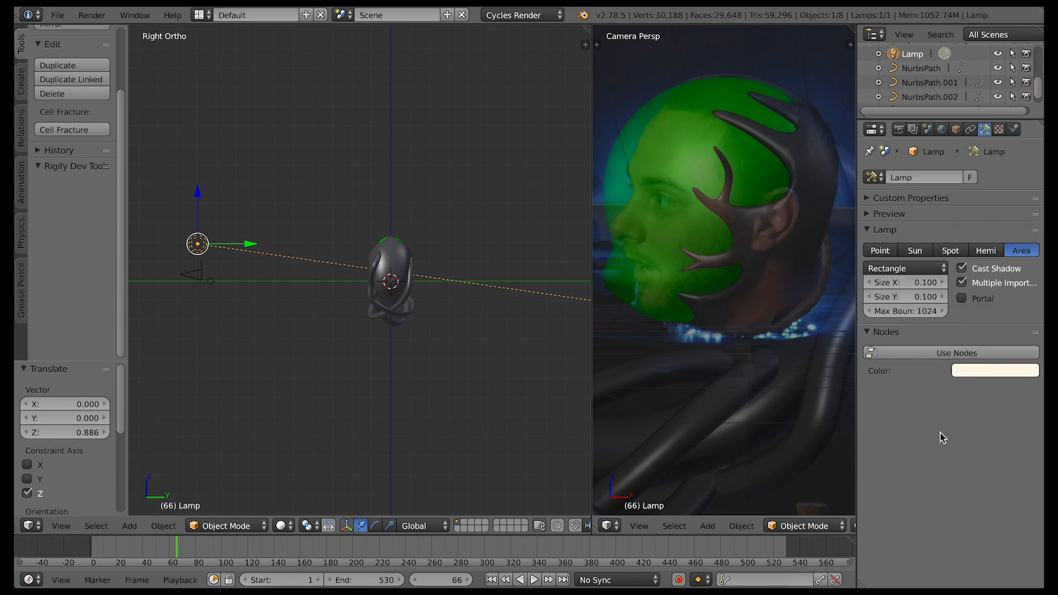
{"action": "middle_click_drag", "start_coordinate": [402, 412], "coordinate": [402, 412]}
Duplicate the area lamp and place the copy behind the head, finishing with a 0.517 shift along X
{"action": "left_click", "coordinate": [61, 526]}
{"action": "left_click", "coordinate": [80, 461]}
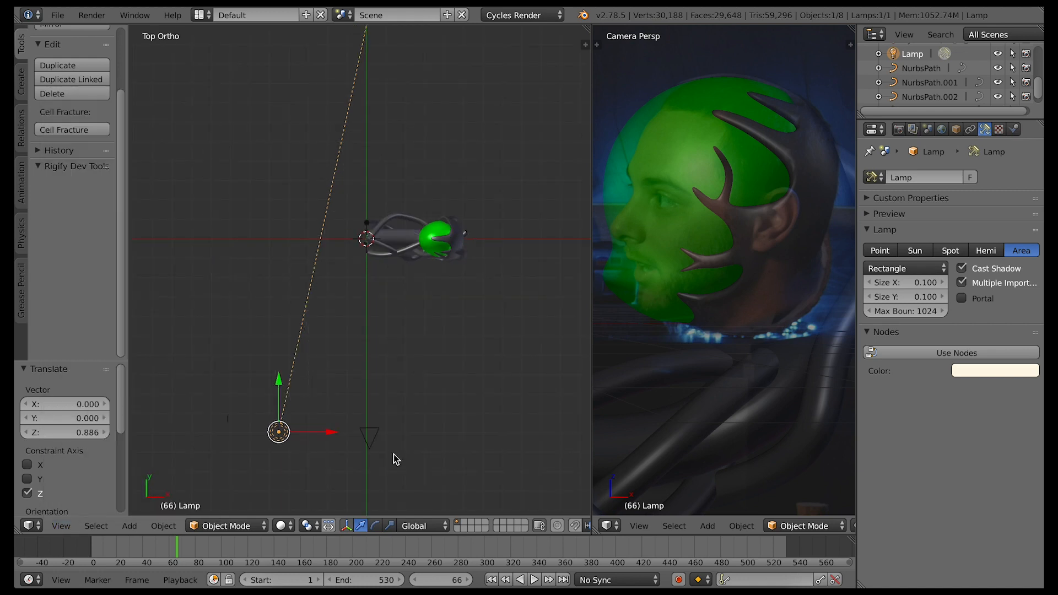
{"action": "key", "text": "shift+d"}
{"action": "key", "text": "x"}
{"action": "left_click", "coordinate": [215, 438]}
{"action": "left_click_drag", "start_coordinate": [553, 385], "coordinate": [543, 185]}
{"action": "left_click_drag", "start_coordinate": [577, 185], "coordinate": [594, 185]}
Rotate the duplicated lamp 115.457° about Z and raise it by 3.137 along Z
{"action": "key", "text": "r"}
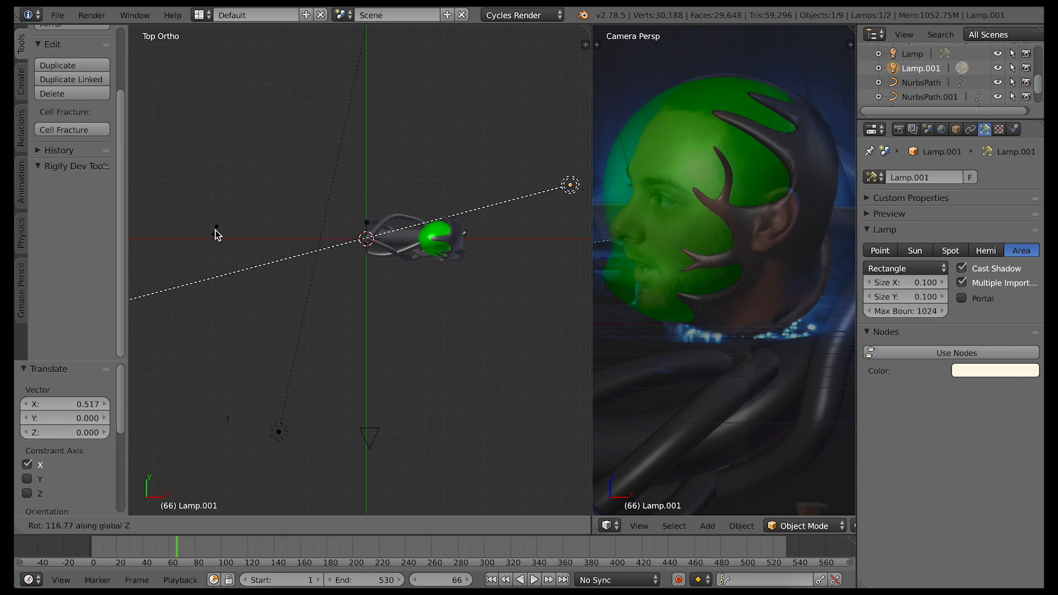
{"action": "left_click", "coordinate": [216, 234]}
{"action": "left_click", "coordinate": [58, 526]}
{"action": "left_click", "coordinate": [91, 430]}
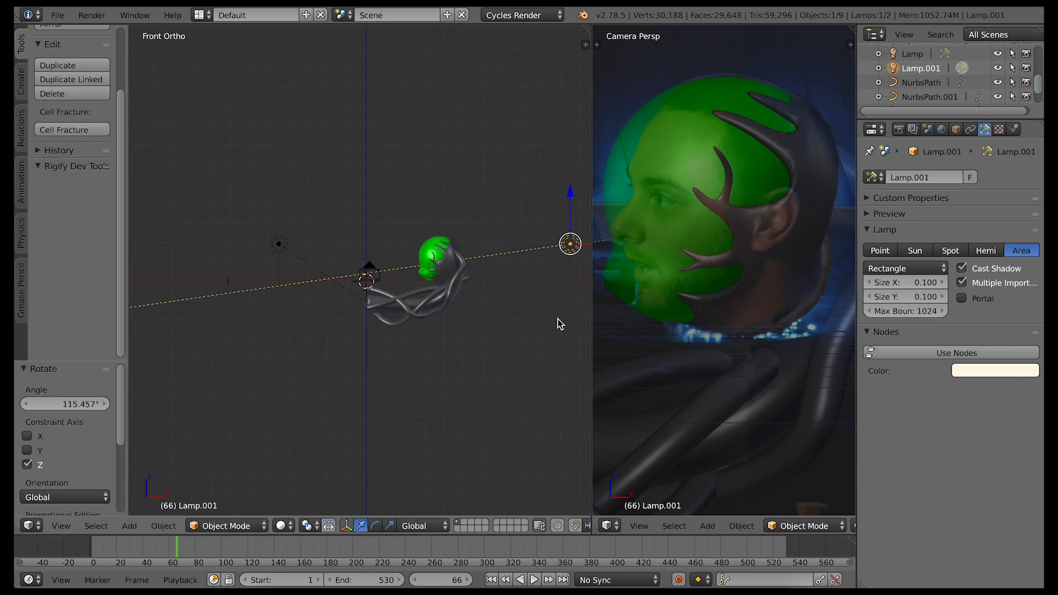
{"action": "key", "text": "g"}
{"action": "key", "text": "z"}
{"action": "left_click", "coordinate": [571, 141]}
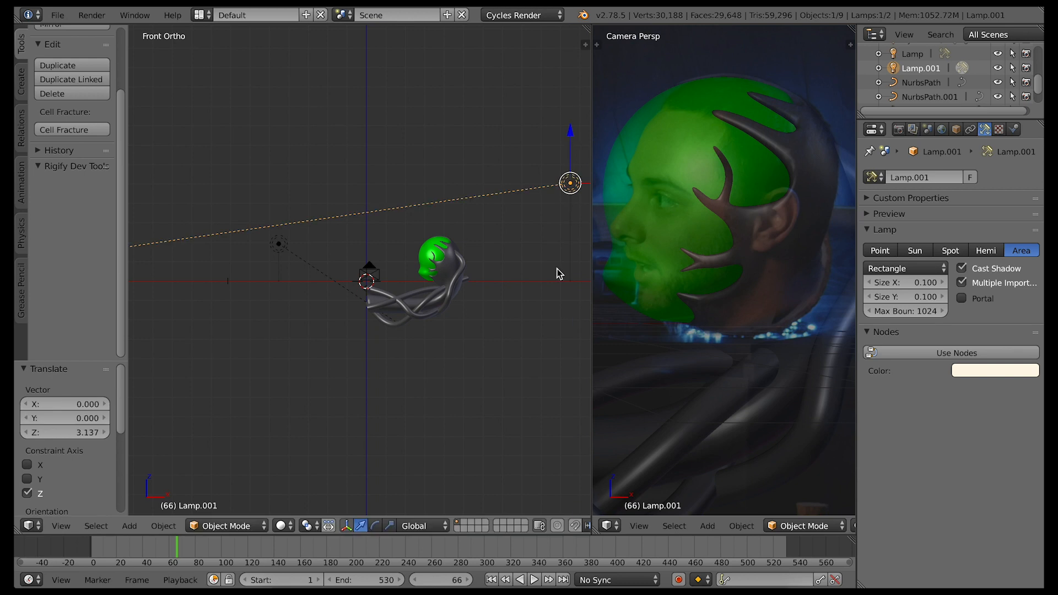
Rotate the duplicated lamp -17.973° about Y to aim at the head and set its color to light blue
{"action": "key", "text": "r"}
{"action": "key", "text": "y"}
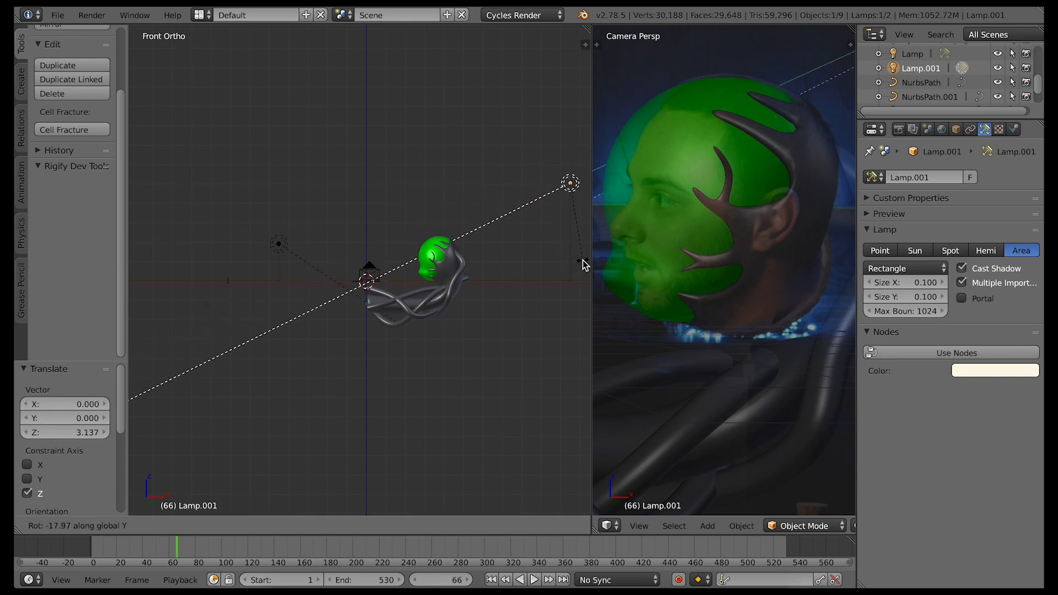
{"action": "left_click", "coordinate": [584, 260]}
{"action": "left_click", "coordinate": [996, 370]}
{"action": "left_click_drag", "start_coordinate": [960, 227], "coordinate": [976, 210]}
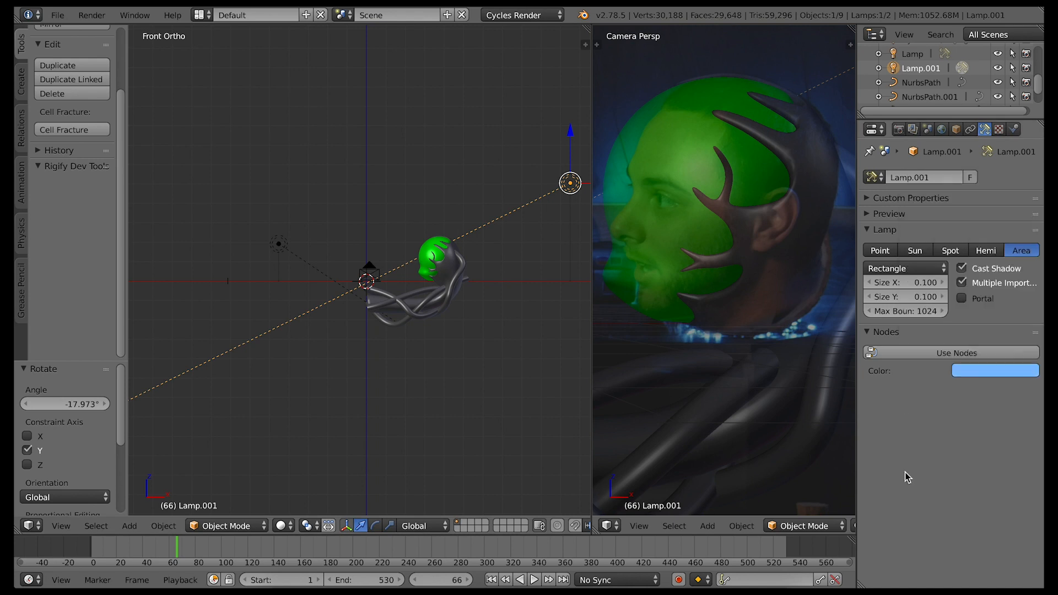
Show the camera view in rendered shading and enable the transparent film background
{"action": "left_click", "coordinate": [62, 525]}
{"action": "left_click", "coordinate": [95, 471]}
{"action": "left_click", "coordinate": [281, 525]}
{"action": "left_click", "coordinate": [300, 432]}
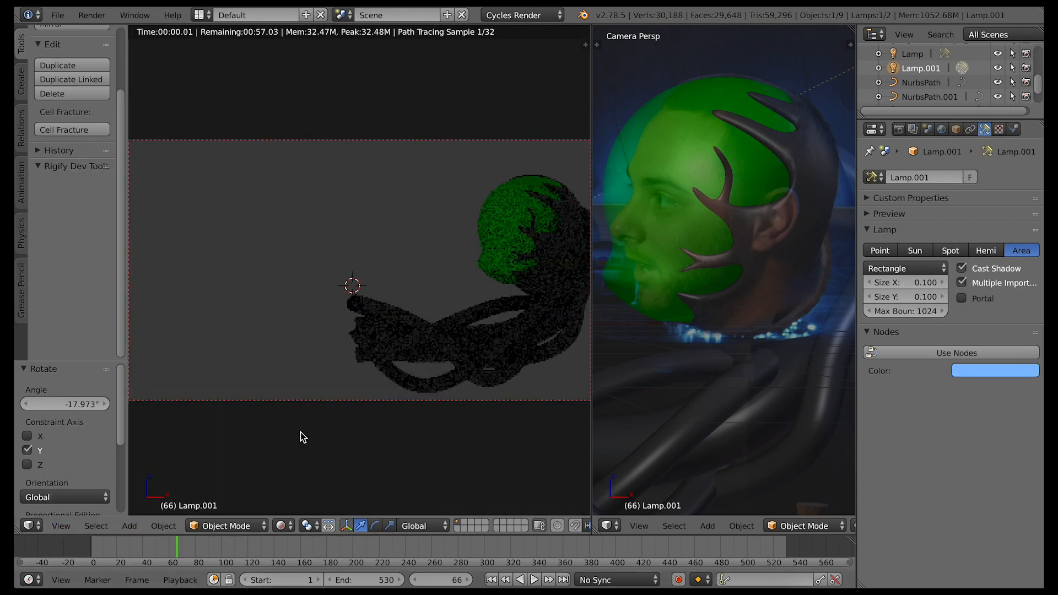
{"action": "left_click", "coordinate": [899, 129]}
{"action": "scroll", "coordinate": [916, 479], "scroll_direction": "down", "scroll_amount": 8}
{"action": "left_click", "coordinate": [917, 478]}
{"action": "left_click", "coordinate": [870, 529]}
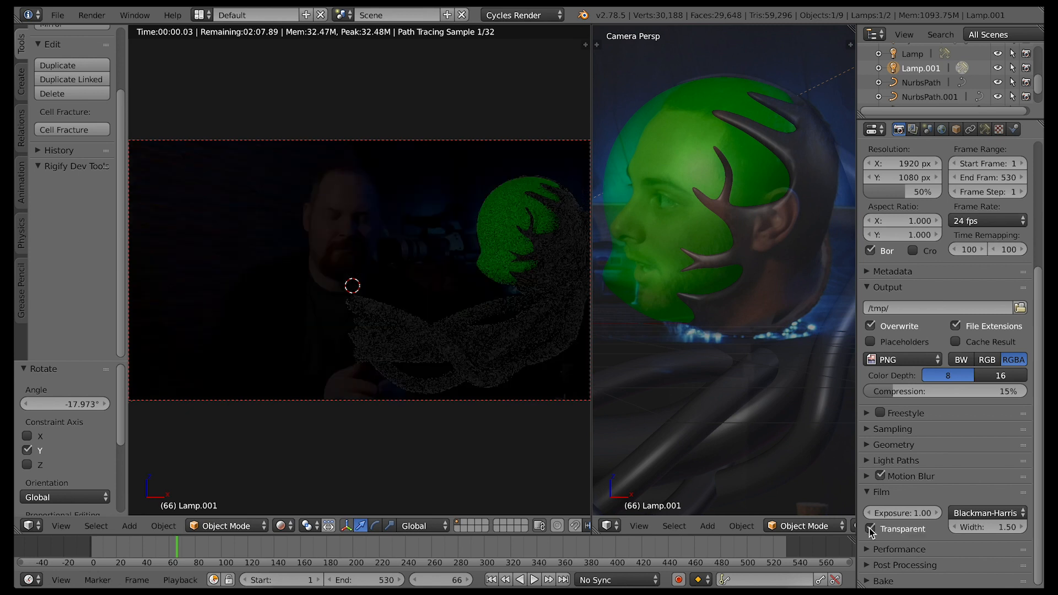
Return to solid shading, move the rear lamp along negative Y and lower it by 0.595
{"action": "left_click", "coordinate": [62, 526]}
{"action": "left_click", "coordinate": [83, 459]}
{"action": "left_click", "coordinate": [283, 526]}
{"action": "left_click", "coordinate": [298, 476]}
{"action": "left_click_drag", "start_coordinate": [571, 132], "coordinate": [570, 157]}
{"action": "middle_click_drag", "start_coordinate": [499, 375], "coordinate": [499, 302]}
{"action": "left_click_drag", "start_coordinate": [571, 123], "coordinate": [571, 133]}
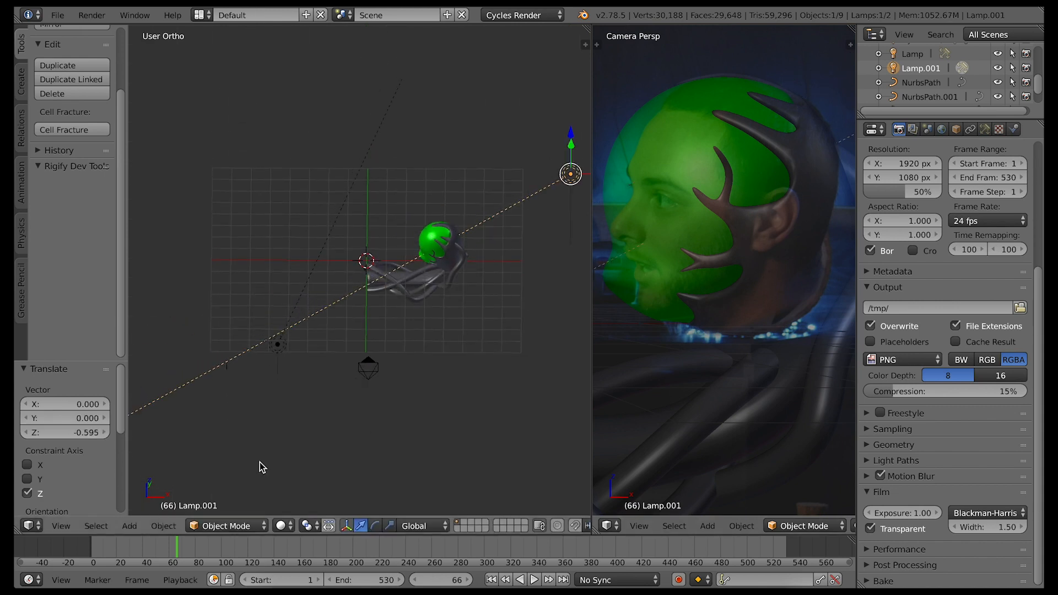
Preview the rendered camera view and change the rear lamp's color to a saturated blue
{"action": "key", "text": "KP_0"}
{"action": "left_click", "coordinate": [283, 525]}
{"action": "left_click", "coordinate": [314, 430]}
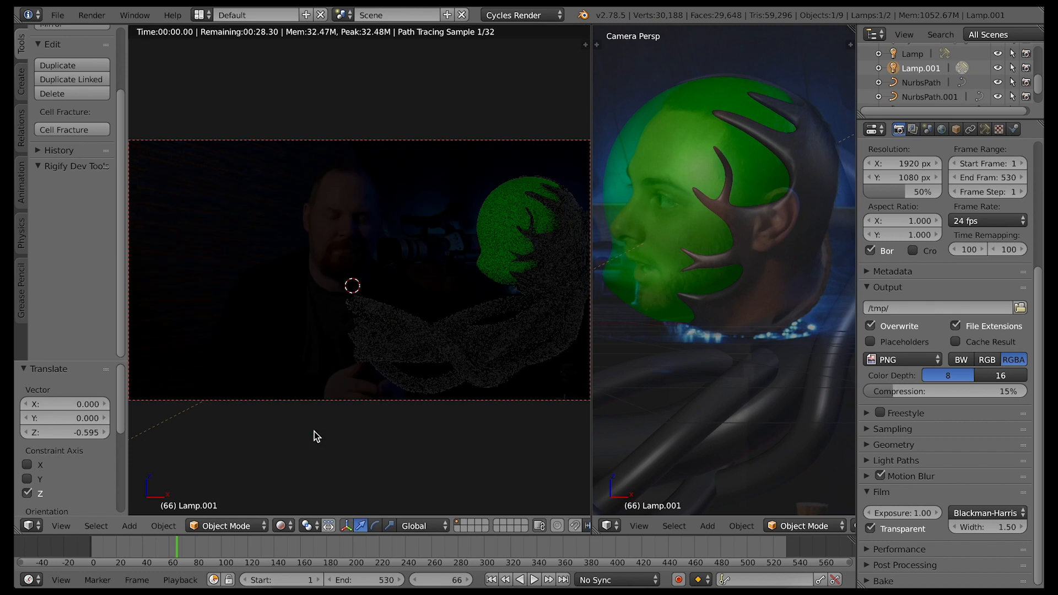
{"action": "left_click", "coordinate": [985, 129]}
{"action": "left_click", "coordinate": [976, 372]}
{"action": "left_click_drag", "start_coordinate": [978, 208], "coordinate": [995, 187]}
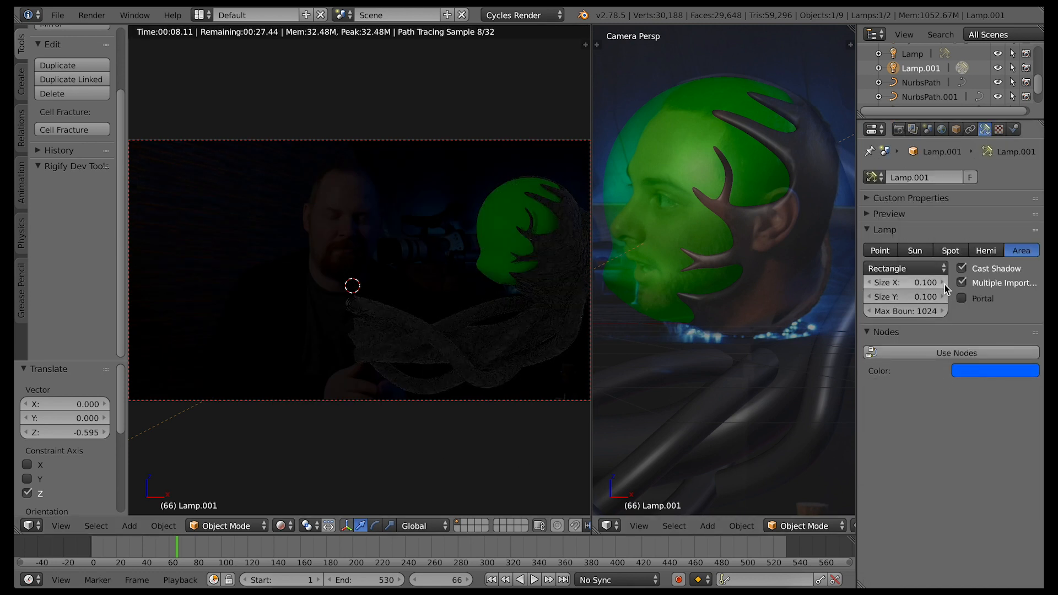
Try the Point, Spot and Hemi types for the blue rear lamp and set it to Sun
{"action": "left_click", "coordinate": [887, 250]}
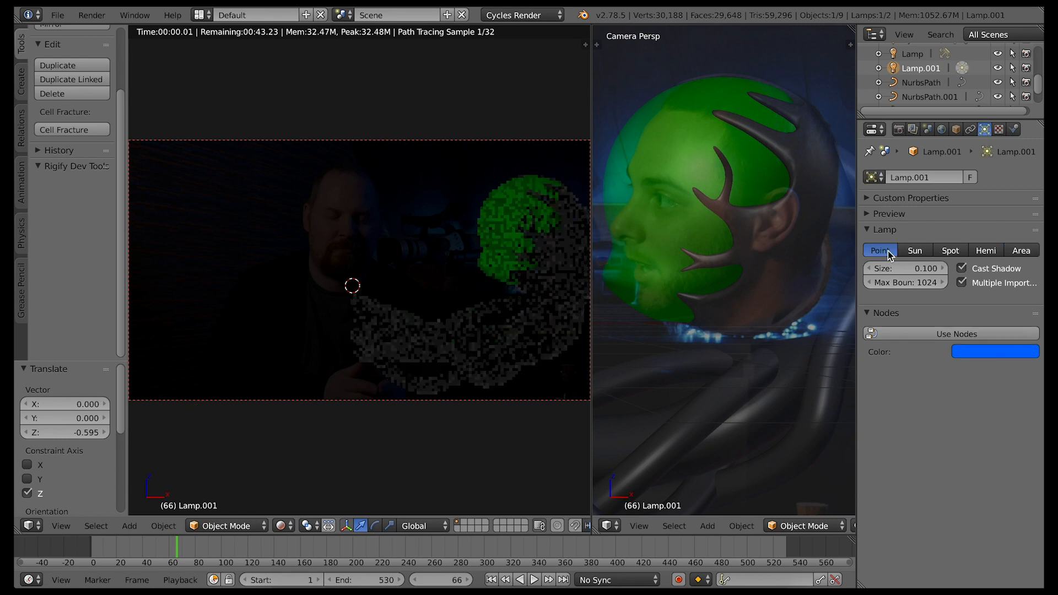
{"action": "left_click", "coordinate": [950, 254]}
{"action": "left_click", "coordinate": [983, 252]}
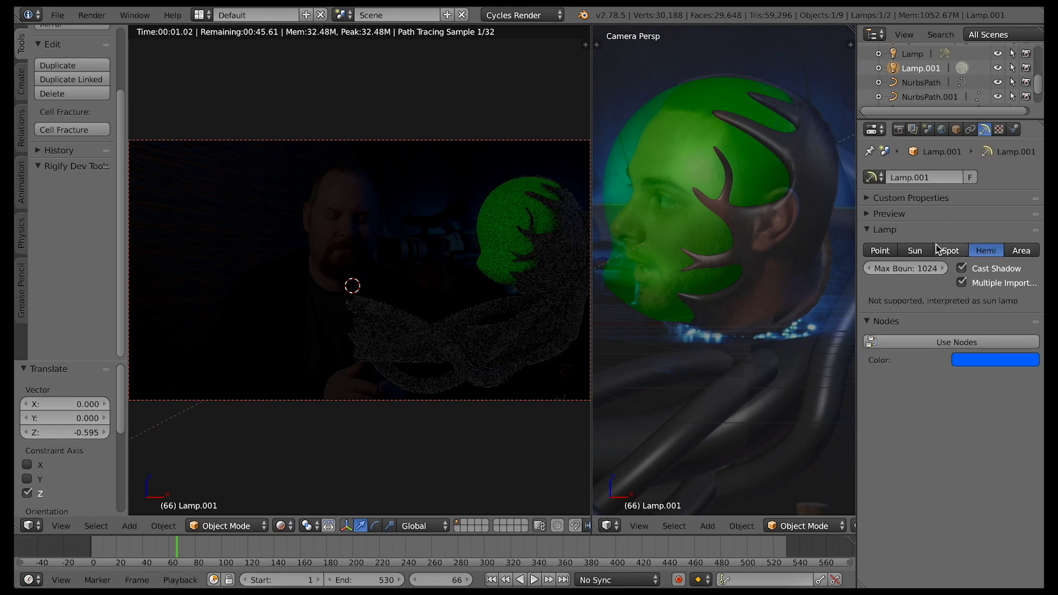
{"action": "left_click", "coordinate": [944, 254]}
{"action": "left_click", "coordinate": [924, 255]}
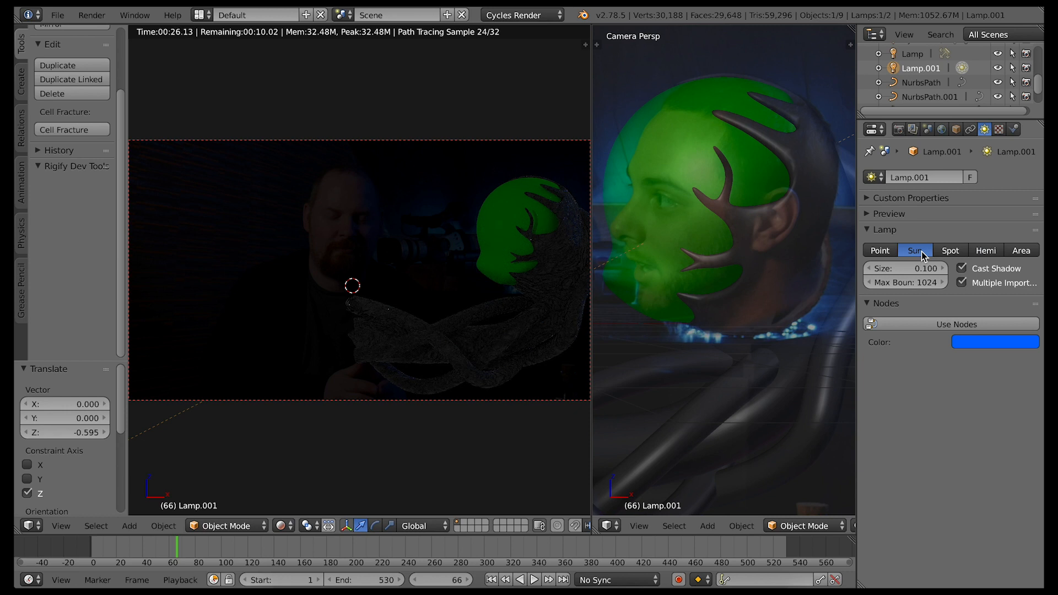
Increase the blue rear sun lamp's size to 1
{"action": "left_click", "coordinate": [942, 268]}
{"action": "left_click", "coordinate": [942, 268]}
{"action": "left_click", "coordinate": [941, 267]}
{"action": "left_click", "coordinate": [927, 268]}
{"action": "type", "text": "0.5"}
{"action": "key", "text": "Return"}
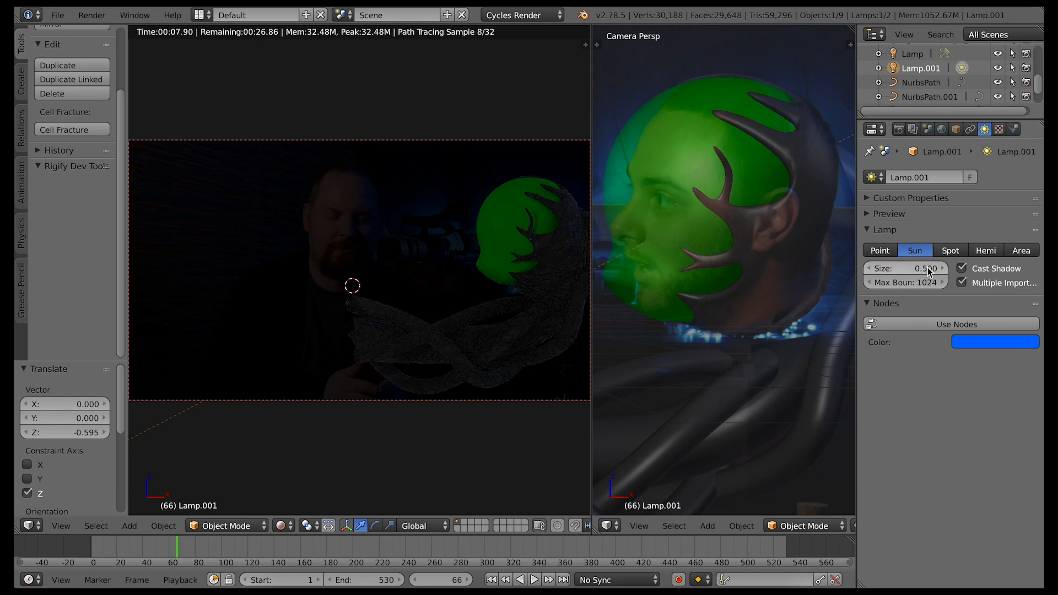
{"action": "left_click", "coordinate": [925, 271]}
{"action": "type", "text": "1"}
{"action": "key", "text": "Return"}
In solid shading, move the front lamp 1.467 along X and rotate it -16.996° about the global Z axis
{"action": "middle_click_drag", "start_coordinate": [419, 342], "coordinate": [413, 374]}
{"action": "left_click", "coordinate": [291, 524]}
{"action": "left_click", "coordinate": [296, 478]}
{"action": "right_click", "coordinate": [226, 332]}
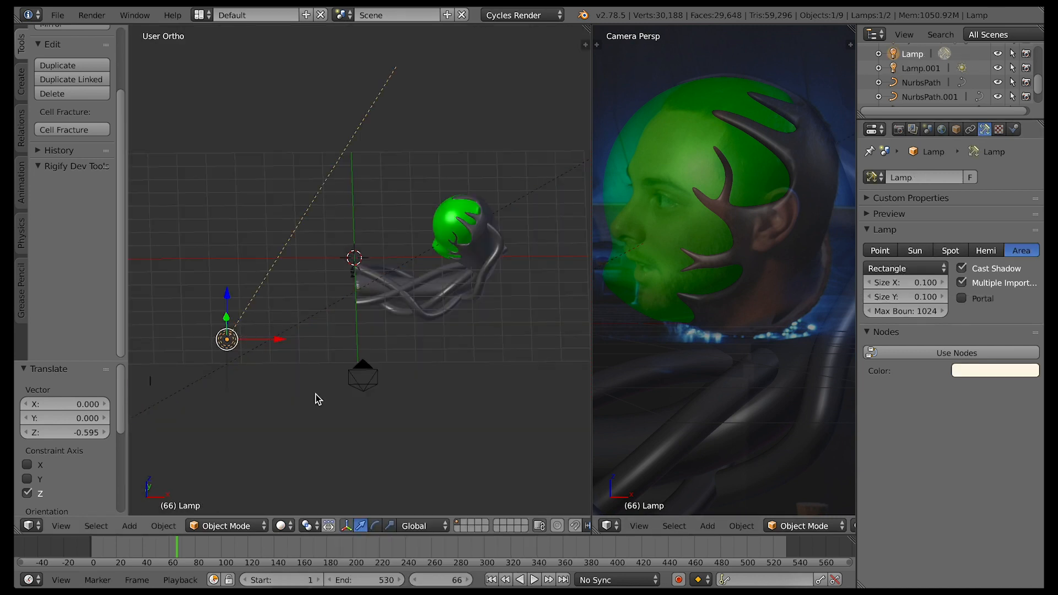
{"action": "middle_click_drag", "start_coordinate": [315, 393], "coordinate": [353, 382]}
{"action": "left_click_drag", "start_coordinate": [360, 331], "coordinate": [400, 328]}
{"action": "key", "text": "r"}
{"action": "key", "text": "z"}
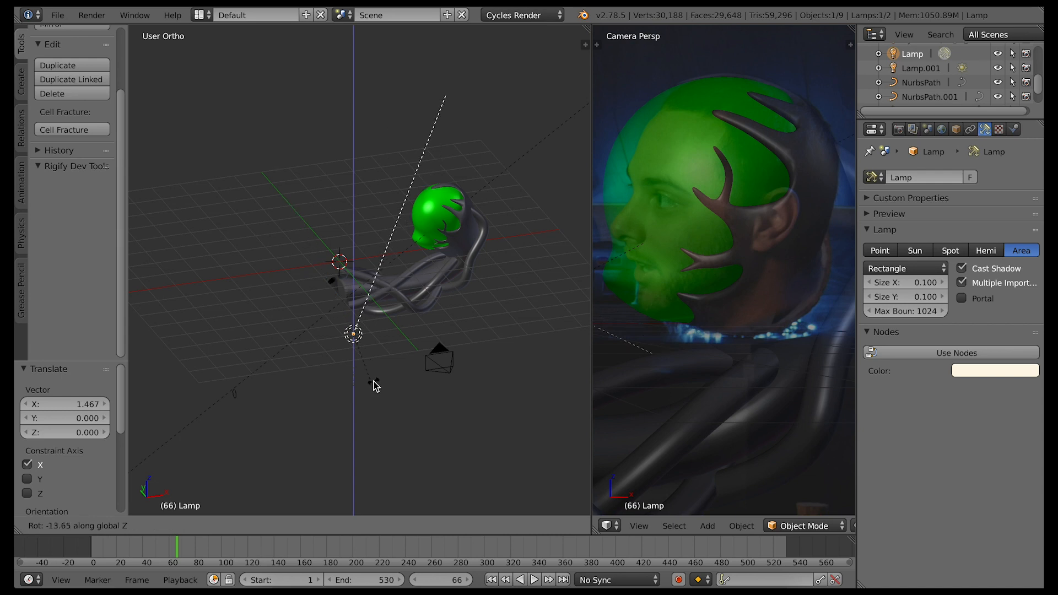
{"action": "left_click", "coordinate": [372, 386]}
Change the front lamp's type to Sun and preview it in the rendered camera view
{"action": "left_click", "coordinate": [925, 251]}
{"action": "left_click", "coordinate": [285, 524]}
{"action": "left_click", "coordinate": [294, 476]}
{"action": "left_click", "coordinate": [289, 524]}
{"action": "left_click", "coordinate": [296, 432]}
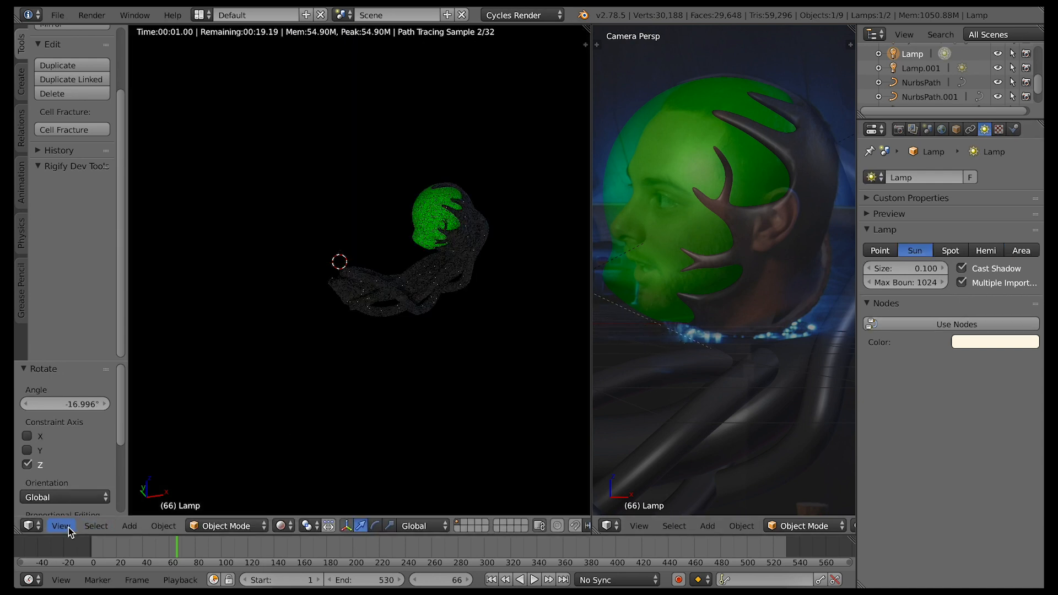
{"action": "left_click", "coordinate": [61, 526]}
{"action": "left_click", "coordinate": [88, 472]}
Reduce the front sun lamp's size to 0.02
{"action": "left_click", "coordinate": [923, 269]}
{"action": "type", "text": "0.05"}
{"action": "key", "text": "Return"}
{"action": "left_click", "coordinate": [931, 271]}
{"action": "type", "text": "0.02"}
{"action": "key", "text": "Return"}
Rotate the front sun lamp 10.859° about Z in the solid top view and preview the rendered camera view
{"action": "left_click", "coordinate": [281, 526]}
{"action": "left_click", "coordinate": [298, 483]}
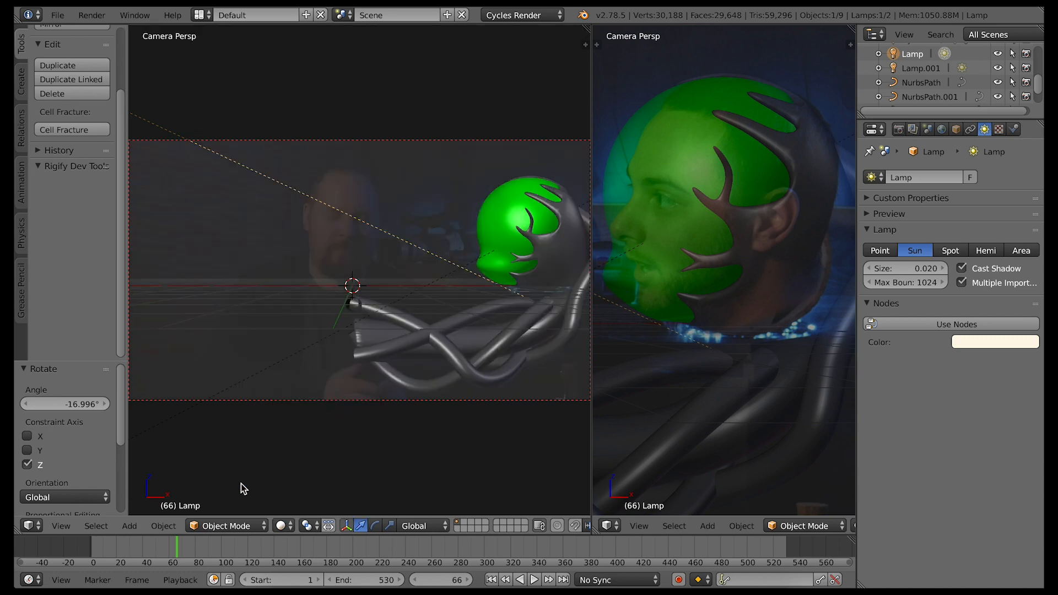
{"action": "left_click", "coordinate": [59, 525]}
{"action": "left_click", "coordinate": [81, 458]}
{"action": "key", "text": "r"}
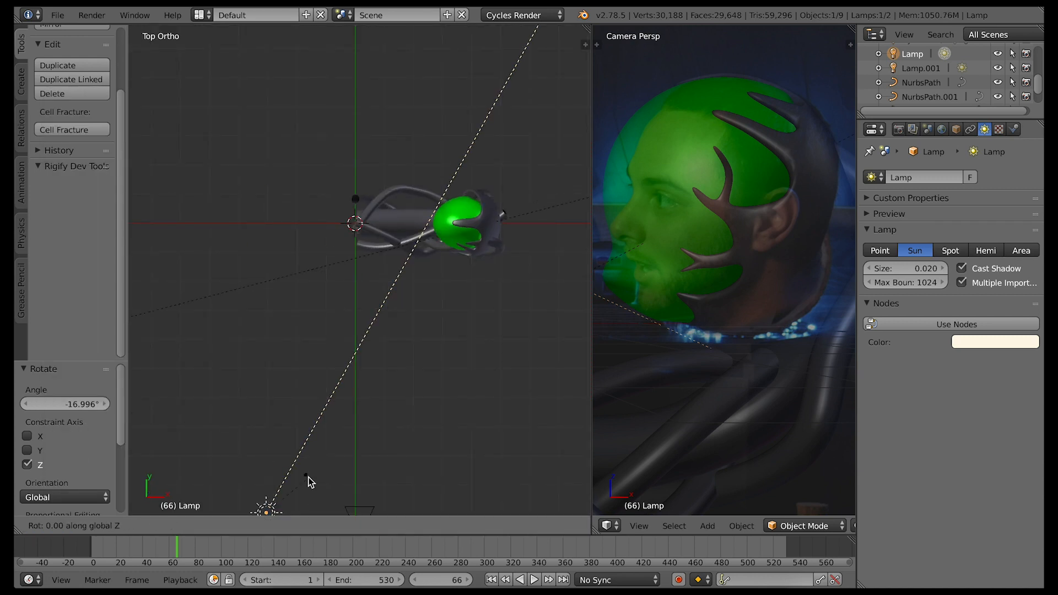
{"action": "left_click", "coordinate": [300, 472]}
{"action": "left_click", "coordinate": [280, 526]}
{"action": "left_click", "coordinate": [310, 434]}
{"action": "left_click", "coordinate": [61, 526]}
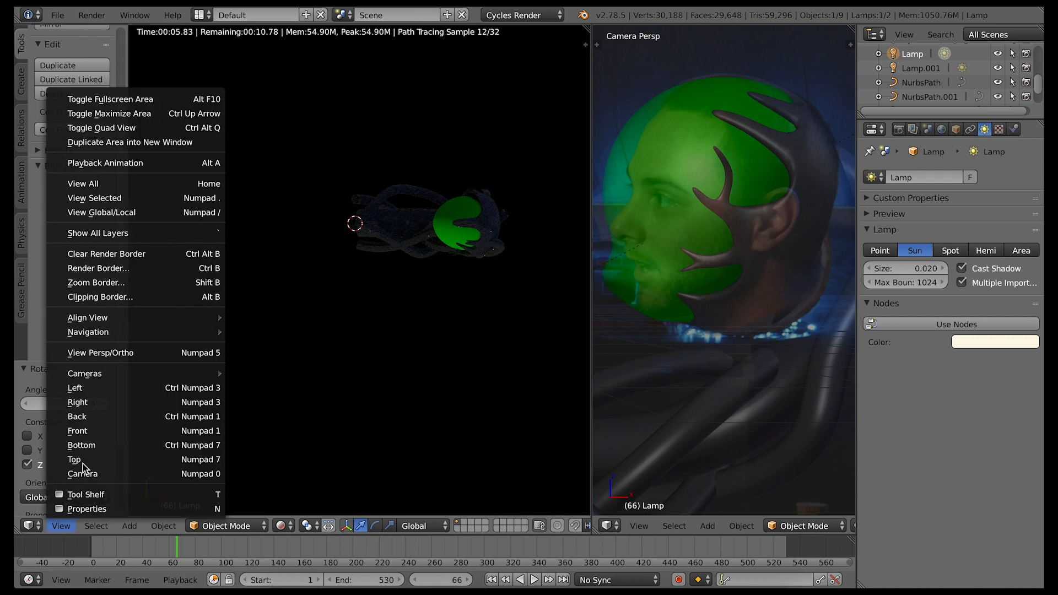
{"action": "left_click", "coordinate": [83, 470]}
Try the Point, Area, Spot and Hemi types for the front lamp and return it to Sun
{"action": "left_click", "coordinate": [881, 251]}
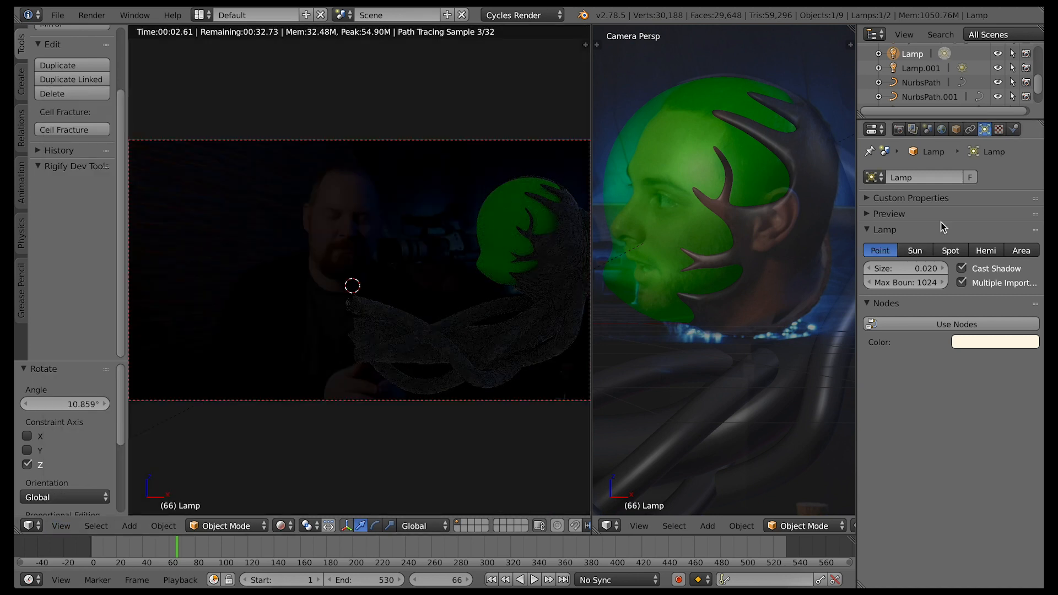
{"action": "left_click", "coordinate": [1021, 251]}
{"action": "left_click", "coordinate": [953, 252]}
{"action": "left_click", "coordinate": [987, 253]}
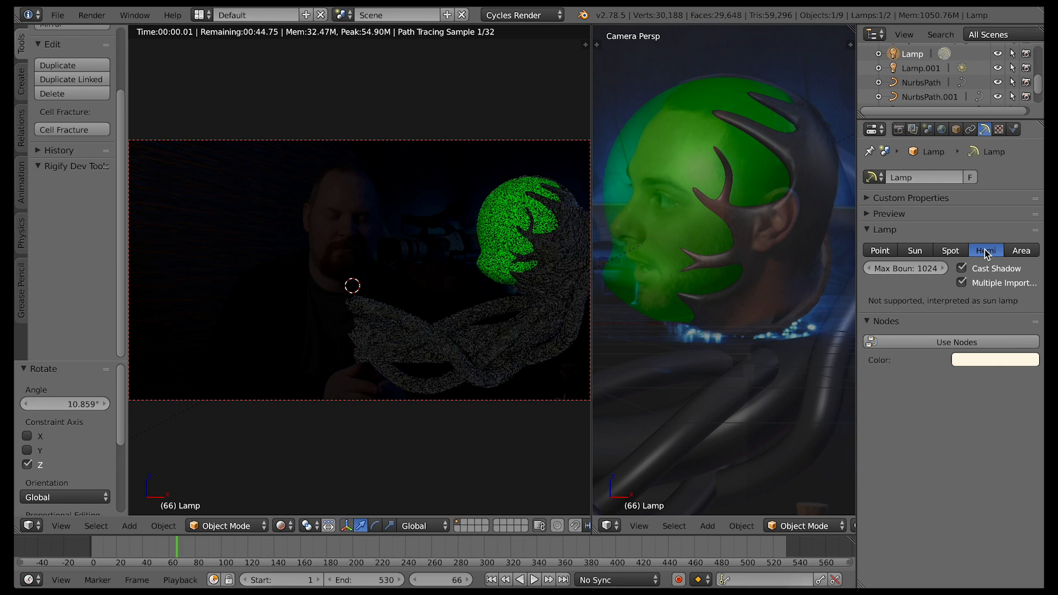
{"action": "left_click", "coordinate": [922, 253]}
Move the front sun lamp -1.945 along X in solid shading and preview the rendered camera view
{"action": "left_click", "coordinate": [61, 526]}
{"action": "left_click", "coordinate": [82, 459]}
{"action": "left_click", "coordinate": [281, 526]}
{"action": "left_click", "coordinate": [308, 476]}
{"action": "left_click_drag", "start_coordinate": [319, 514], "coordinate": [262, 513]}
{"action": "left_click", "coordinate": [61, 526]}
{"action": "left_click", "coordinate": [83, 447]}
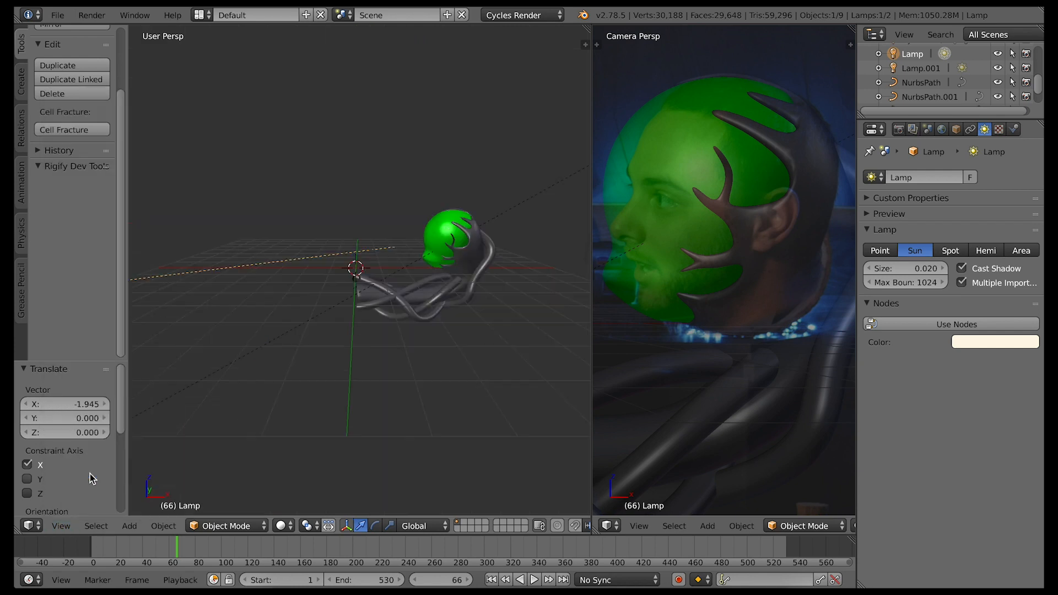
{"action": "left_click", "coordinate": [282, 526]}
{"action": "left_click", "coordinate": [305, 430]}
Move the front sun lamp a further -1.182 along X and rotate it about the X axis
{"action": "right_click", "coordinate": [610, 261]}
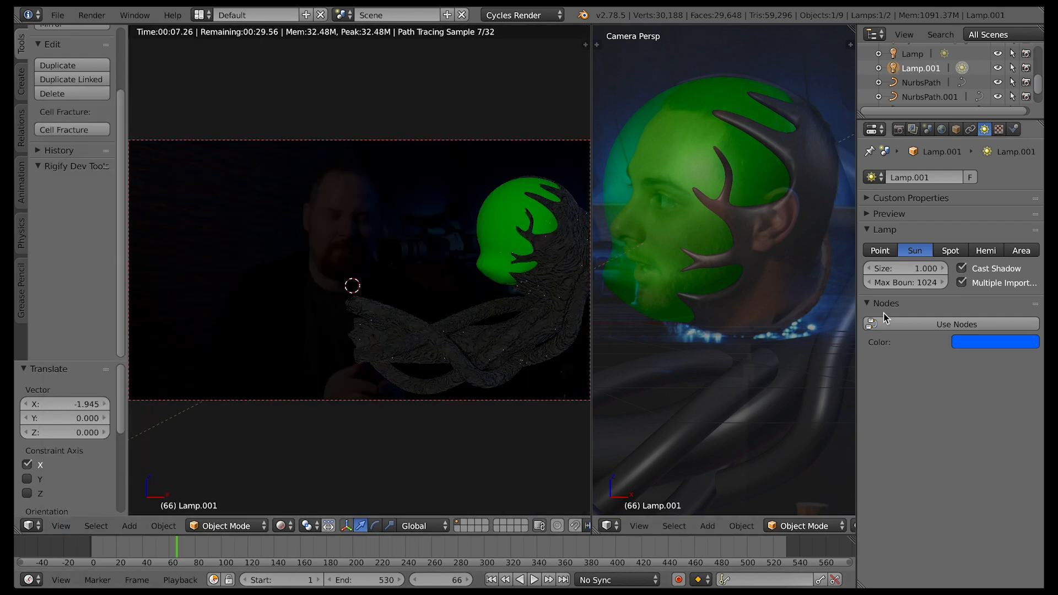
{"action": "left_click", "coordinate": [61, 525]}
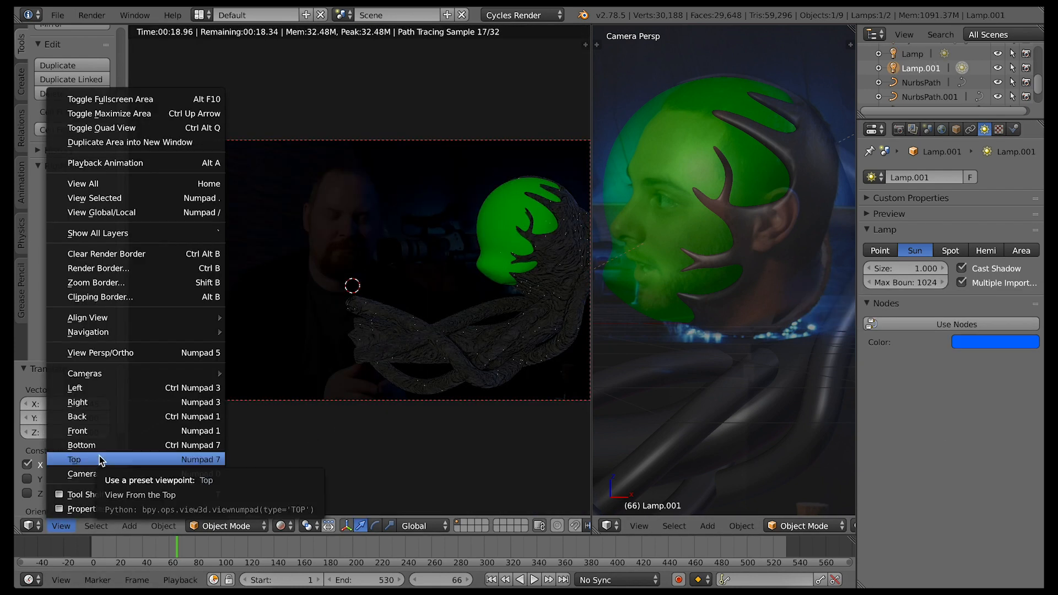
{"action": "left_click", "coordinate": [100, 457]}
{"action": "left_click", "coordinate": [283, 526]}
{"action": "left_click", "coordinate": [304, 476]}
{"action": "right_click", "coordinate": [256, 396]}
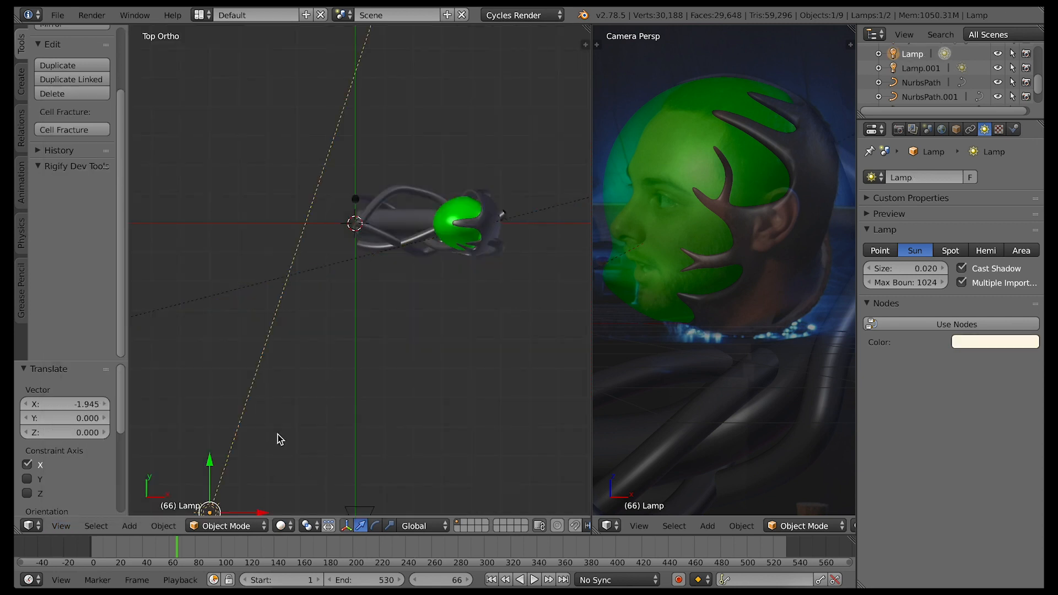
{"action": "left_click_drag", "start_coordinate": [264, 513], "coordinate": [231, 513]}
{"action": "middle_click_drag", "start_coordinate": [231, 513], "coordinate": [348, 448]}
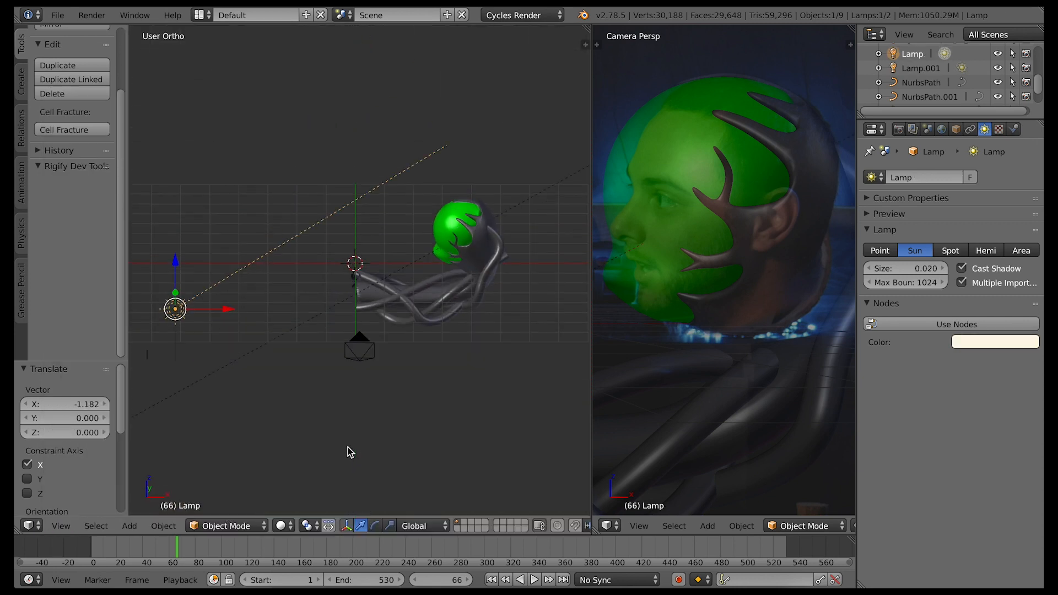
{"action": "key", "text": "r"}
{"action": "key", "text": "x"}
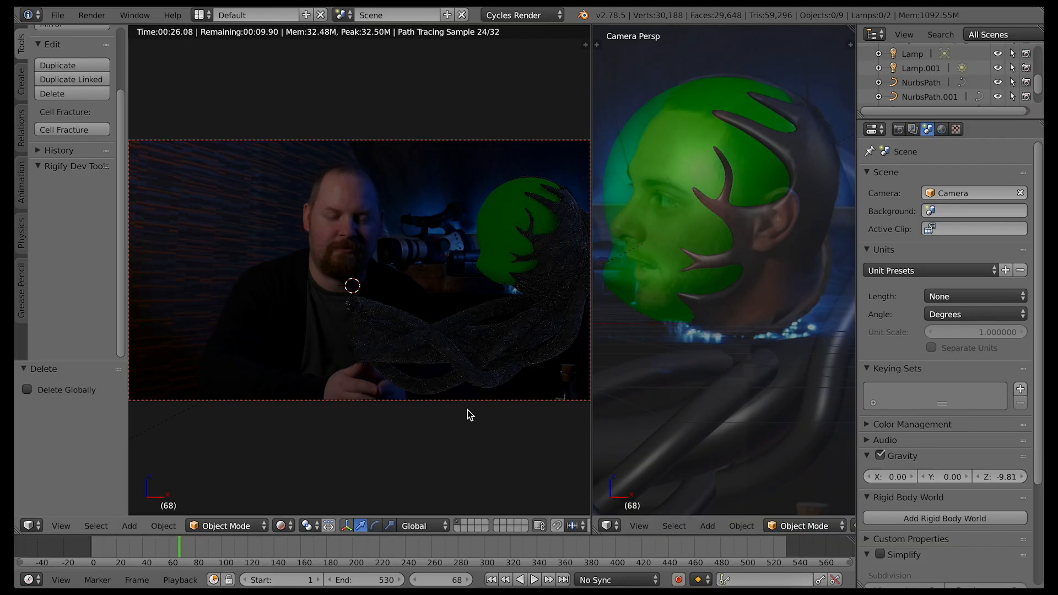
Return to solid shading, enlarge the camera view and display the background movie clip in front of the objects
{"action": "left_click", "coordinate": [280, 526]}
{"action": "left_click", "coordinate": [308, 493]}
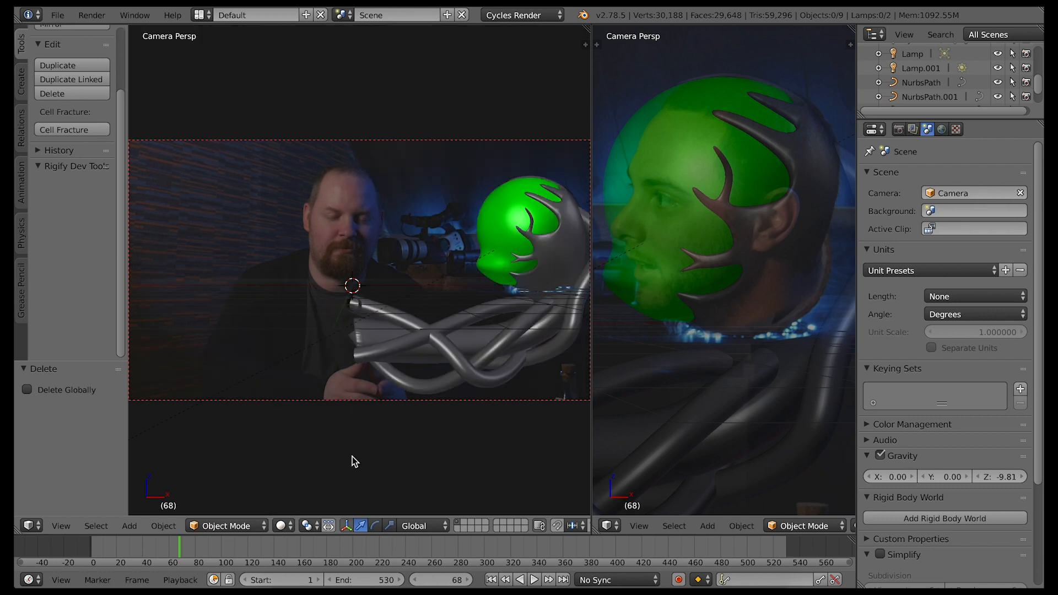
{"action": "key", "text": "Left"}
{"action": "key", "text": "Left"}
{"action": "key", "text": "Left"}
{"action": "key", "text": "Left"}
{"action": "key", "text": "Left"}
{"action": "key", "text": "Left"}
{"action": "key", "text": "Left"}
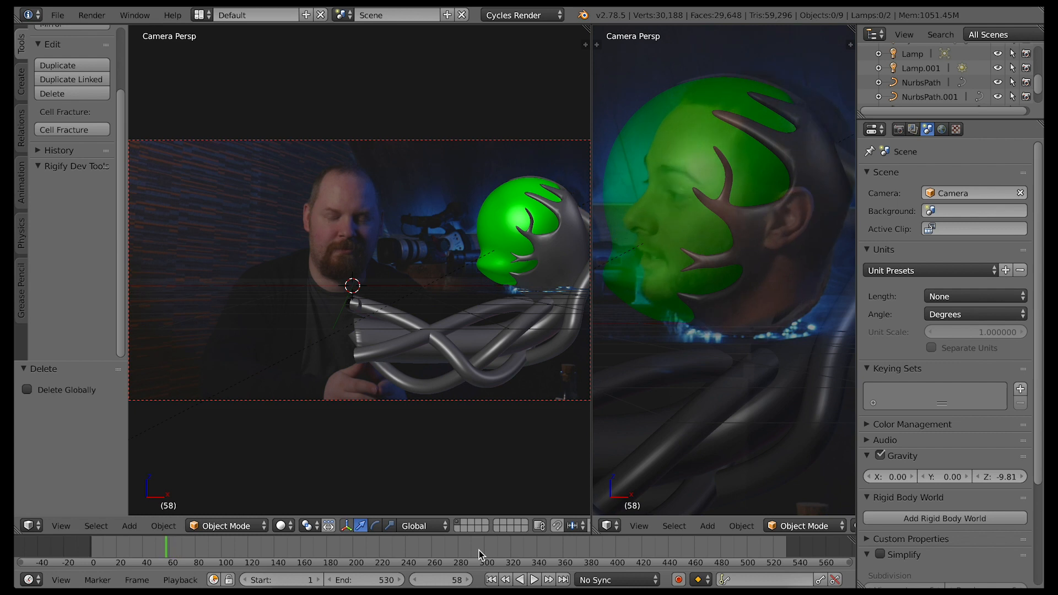
{"action": "key", "text": "n"}
{"action": "left_click_drag", "start_coordinate": [592, 409], "coordinate": [840, 395]}
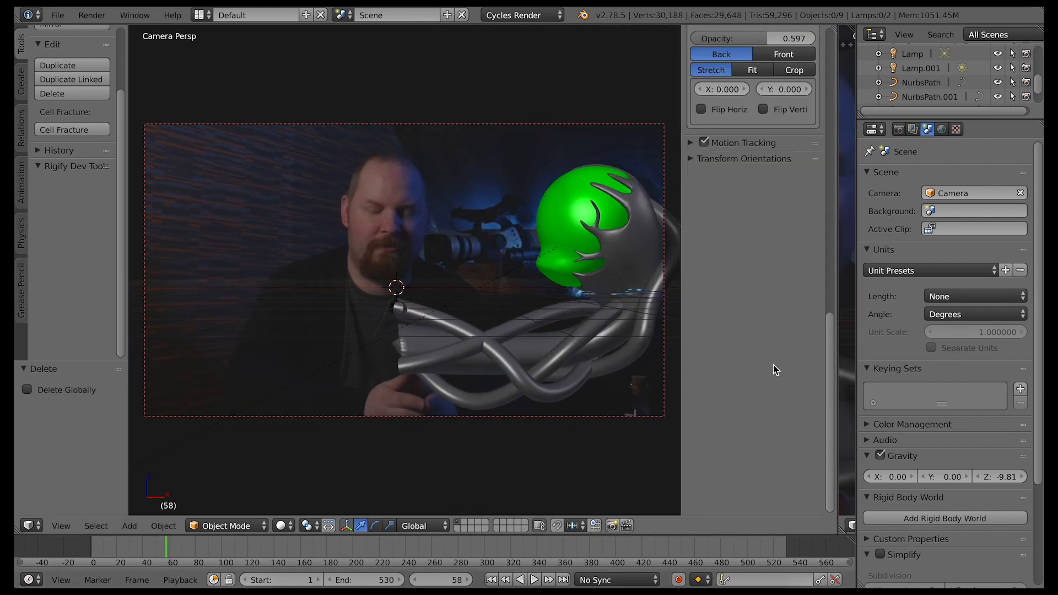
{"action": "scroll", "coordinate": [774, 368], "scroll_direction": "up", "scroll_amount": 10}
{"action": "left_click", "coordinate": [784, 268]}
Step through the footage to frame 28
{"action": "key", "text": "Left"}
{"action": "key", "text": "Left"}
{"action": "key", "text": "Left"}
{"action": "key", "text": "Left"}
{"action": "key", "text": "Left"}
{"action": "key", "text": "Left"}
{"action": "key", "text": "Left"}
{"action": "key", "text": "Left"}
{"action": "key", "text": "Left"}
{"action": "key", "text": "Left"}
{"action": "key", "text": "Left"}
{"action": "key", "text": "Left"}
{"action": "key", "text": "Left"}
{"action": "key", "text": "Left"}
{"action": "key", "text": "Left"}
{"action": "key", "text": "Left"}
{"action": "key", "text": "Left"}
{"action": "key", "text": "Left"}
{"action": "key", "text": "Left"}
{"action": "key", "text": "Left"}
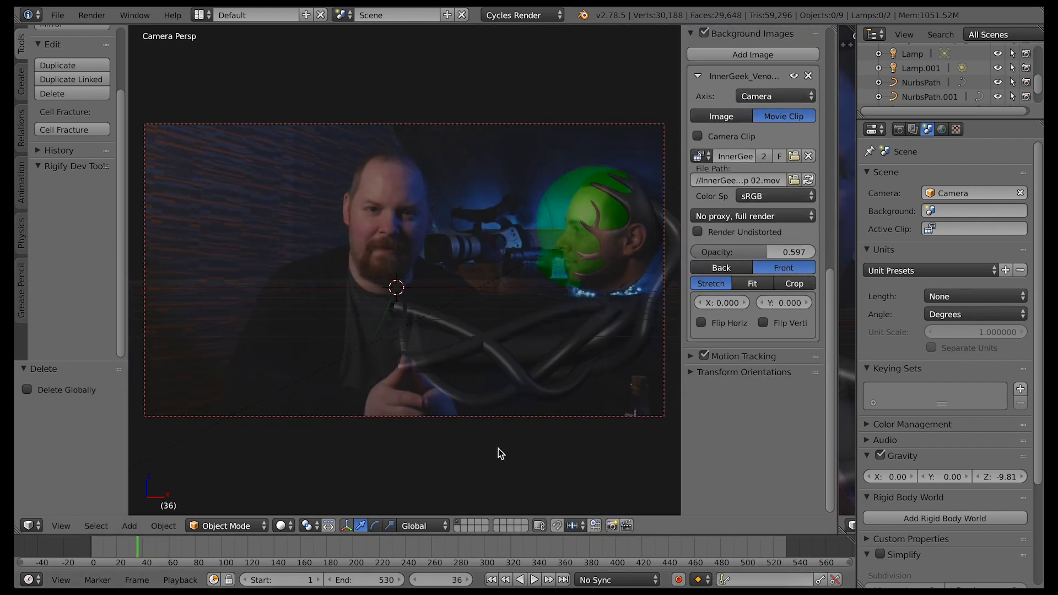
{"action": "key", "text": "Right"}
{"action": "key", "text": "Right"}
{"action": "key", "text": "Right"}
{"action": "key", "text": "Right"}
{"action": "key", "text": "Right"}
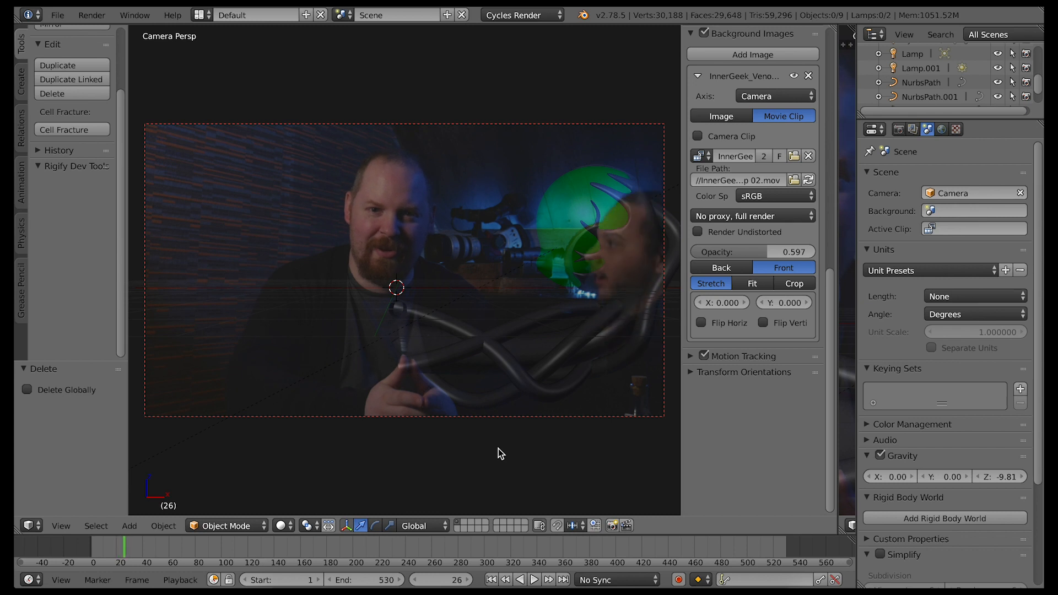
{"action": "key", "text": "Right"}
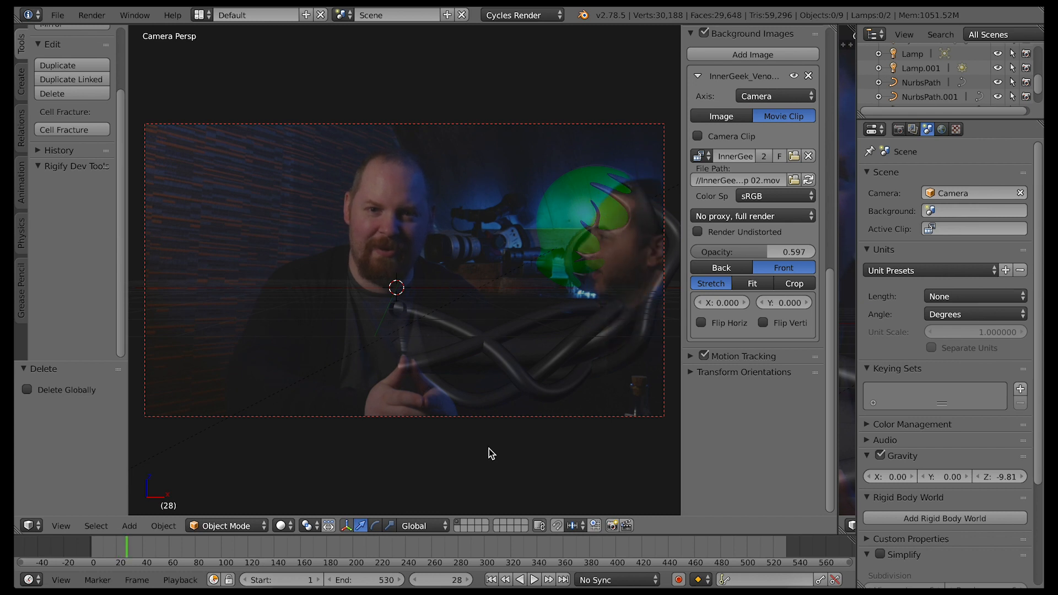
Keyframe the tube paths' bevel factor End at 1.000 on frame 28
{"action": "right_click", "coordinate": [548, 321]}
{"action": "left_click", "coordinate": [999, 130]}
{"action": "scroll", "coordinate": [964, 434], "scroll_direction": "down", "scroll_amount": 7}
{"action": "left_click_drag", "start_coordinate": [1015, 336], "coordinate": [988, 336]}
{"action": "key", "text": "i"}
{"action": "right_click", "coordinate": [565, 353]}
{"action": "key", "text": "i"}
{"action": "right_click", "coordinate": [567, 382]}
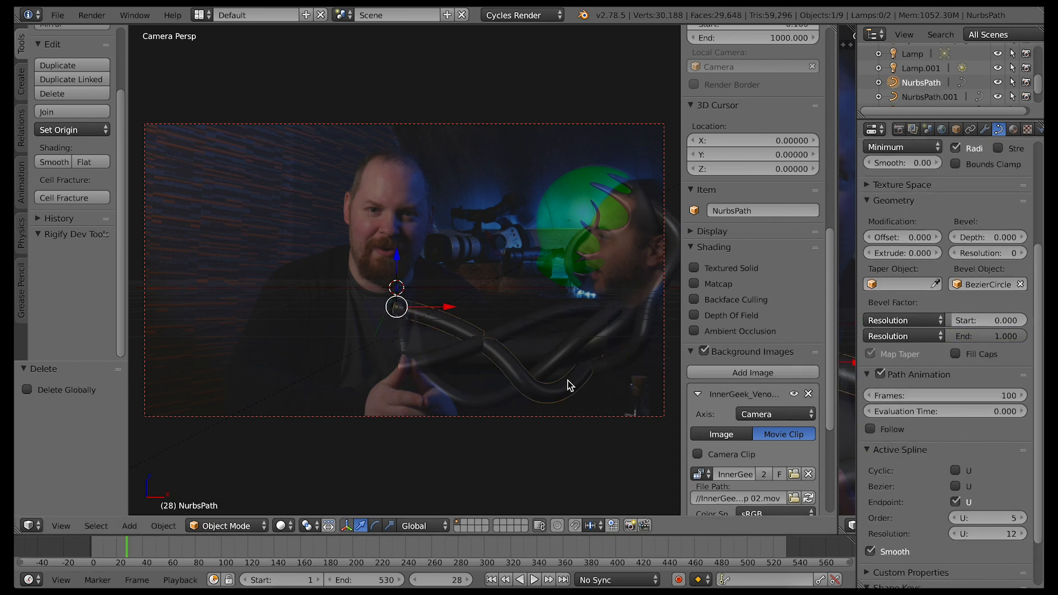
{"action": "right_click", "coordinate": [545, 316]}
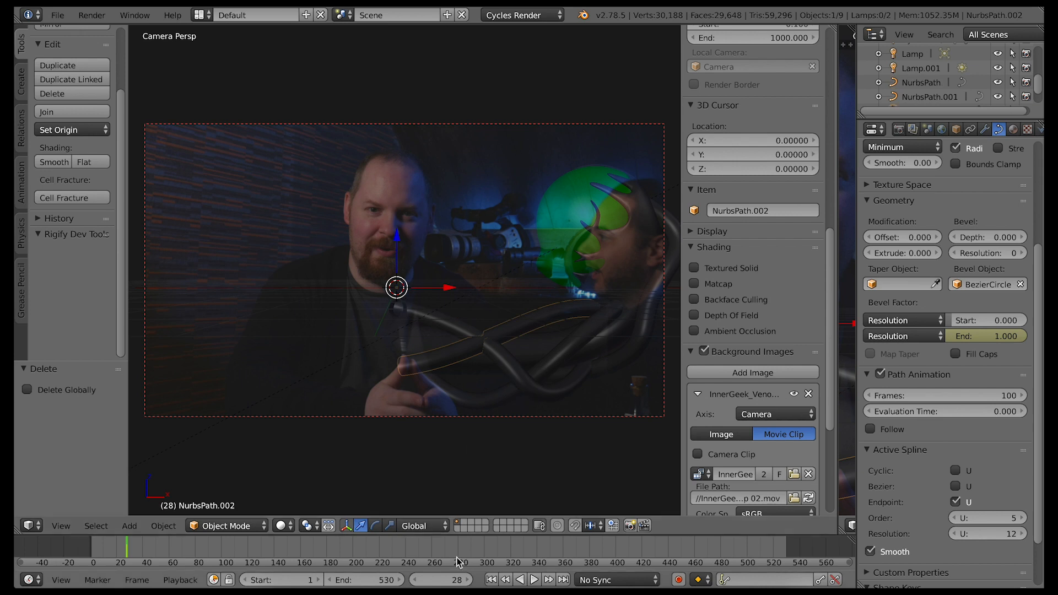
Go back to frame 14, set the tube paths' bevel factor End to 0.000 and keyframe it
{"action": "key", "text": "Left"}
{"action": "key", "text": "Left"}
{"action": "key", "text": "Left"}
{"action": "key", "text": "Left"}
{"action": "key", "text": "Left"}
{"action": "key", "text": "Left"}
{"action": "key", "text": "Left"}
{"action": "key", "text": "Left"}
{"action": "key", "text": "Left"}
{"action": "key", "text": "Left"}
{"action": "key", "text": "Left"}
{"action": "key", "text": "Left"}
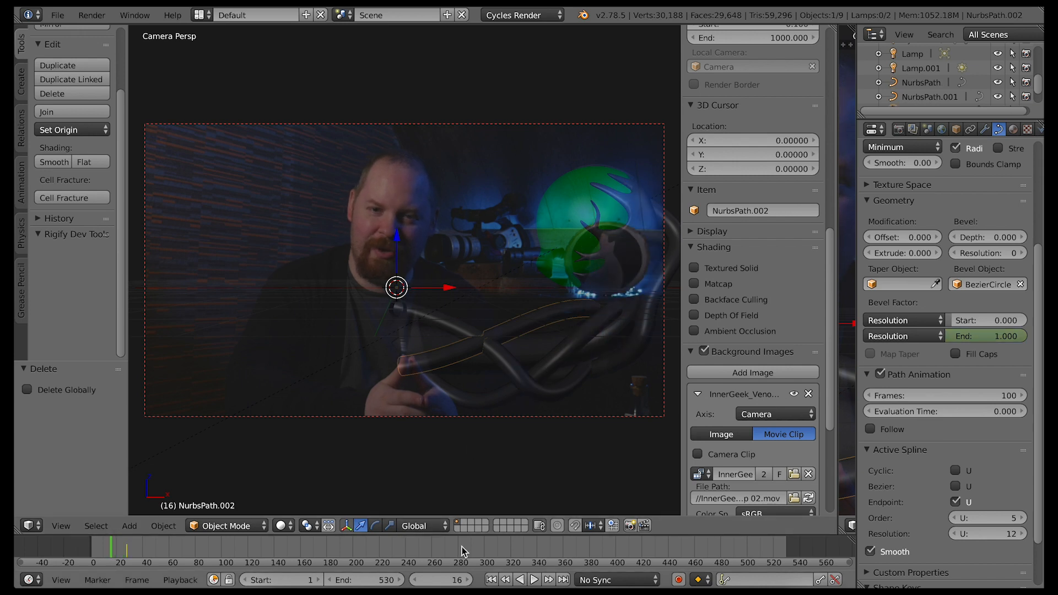
{"action": "left_click_drag", "start_coordinate": [1023, 338], "coordinate": [954, 338]}
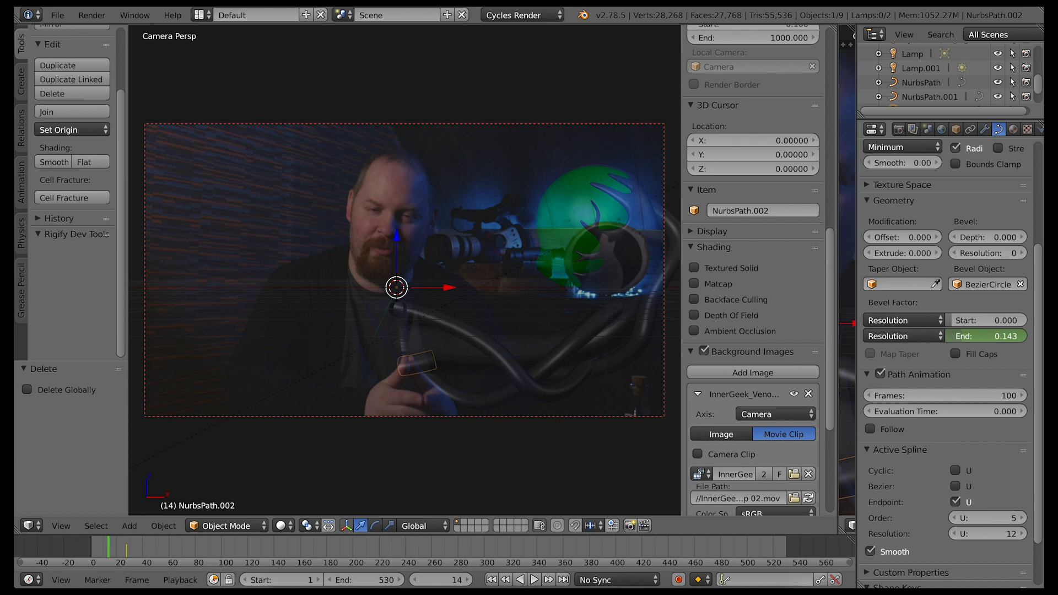
{"action": "key", "text": "i"}
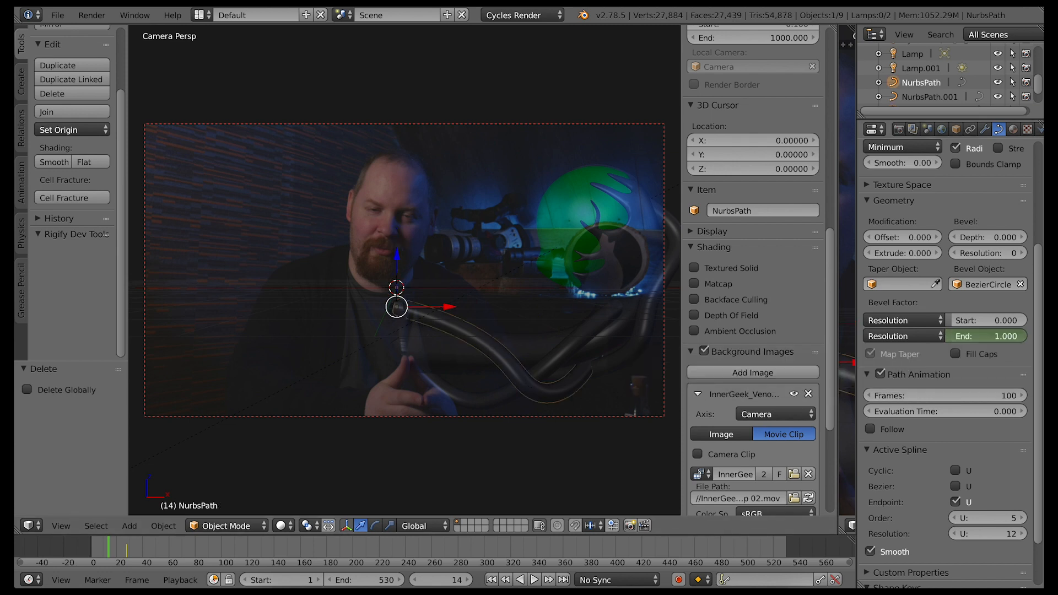
{"action": "right_click", "coordinate": [491, 348]}
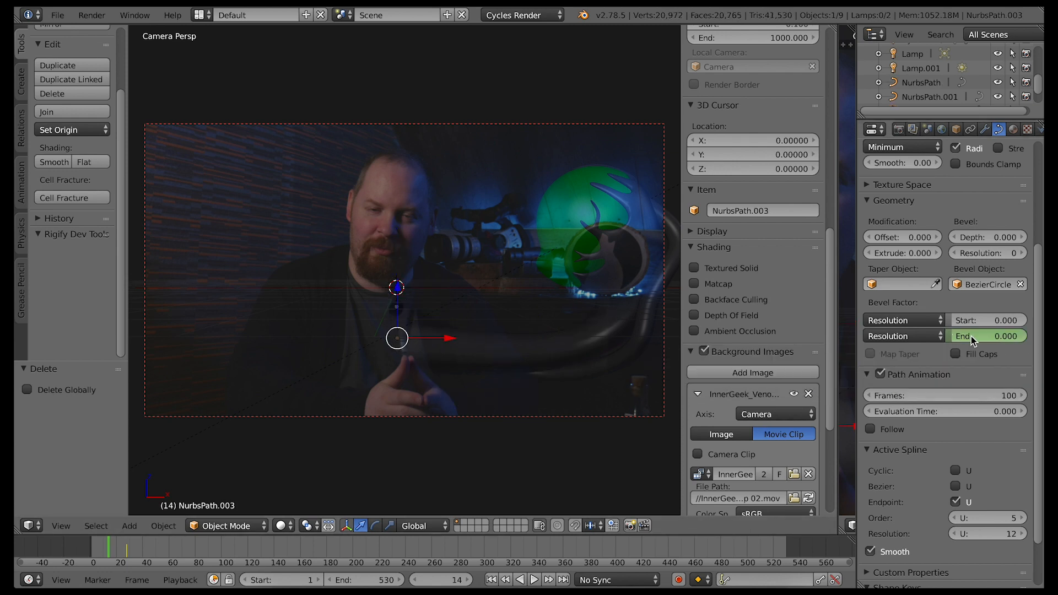
{"action": "right_click", "coordinate": [622, 358]}
{"action": "left_click_drag", "start_coordinate": [1024, 343], "coordinate": [948, 343]}
{"action": "key", "text": "i"}
Enable Fill Caps on each of the tube paths
{"action": "left_click", "coordinate": [955, 354]}
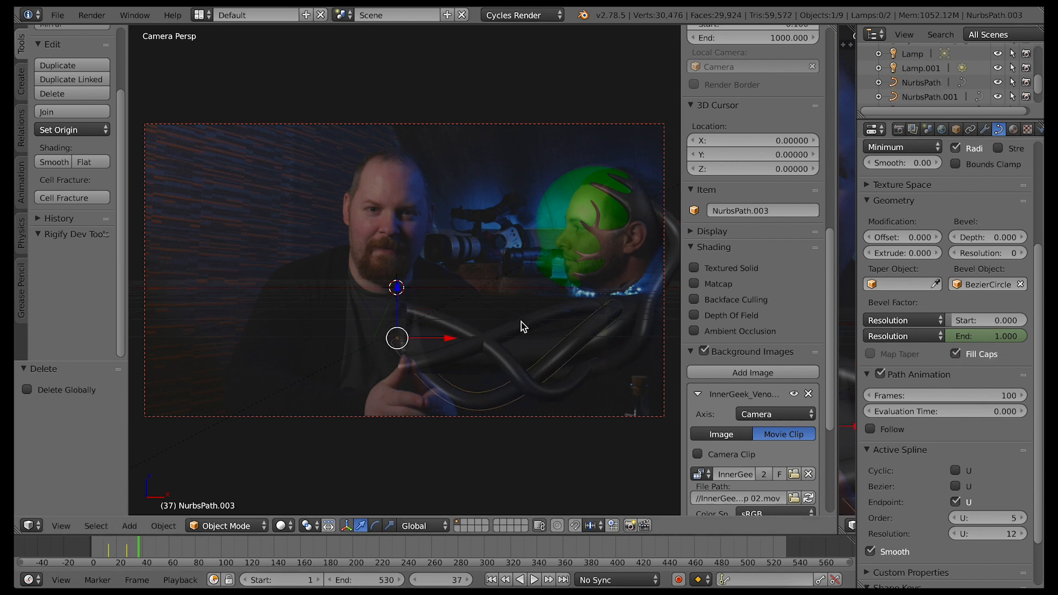
{"action": "right_click", "coordinate": [445, 328]}
{"action": "right_click", "coordinate": [453, 347]}
{"action": "right_click", "coordinate": [485, 398]}
{"action": "right_click", "coordinate": [551, 393]}
{"action": "right_click", "coordinate": [611, 365]}
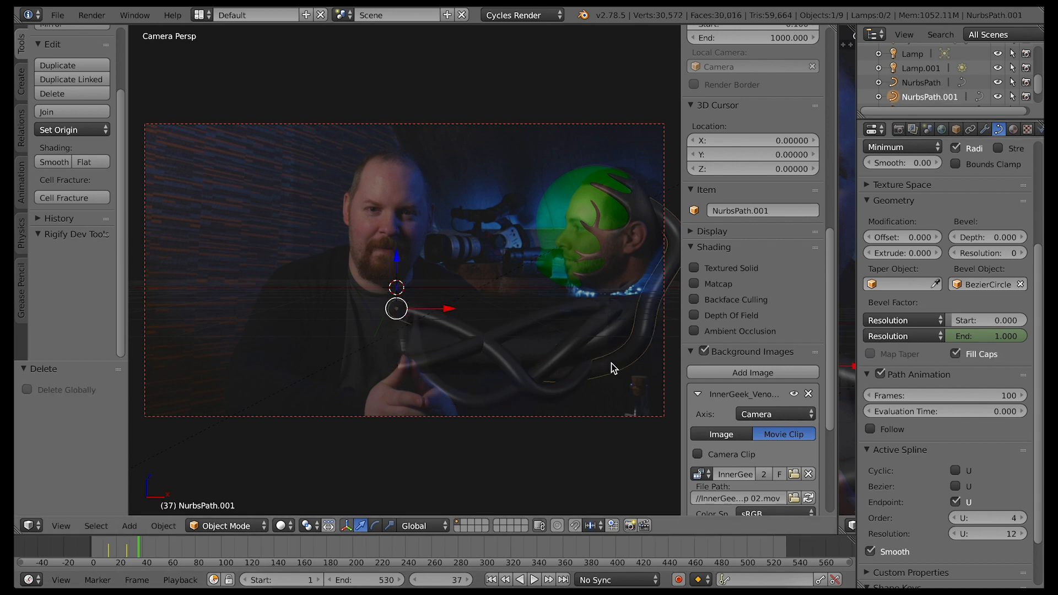
Play back the animation from the earliest keyframe to check the tubes' growth against the footage
{"action": "left_click", "coordinate": [504, 581]}
{"action": "left_click", "coordinate": [504, 580]}
{"action": "left_click", "coordinate": [533, 580]}
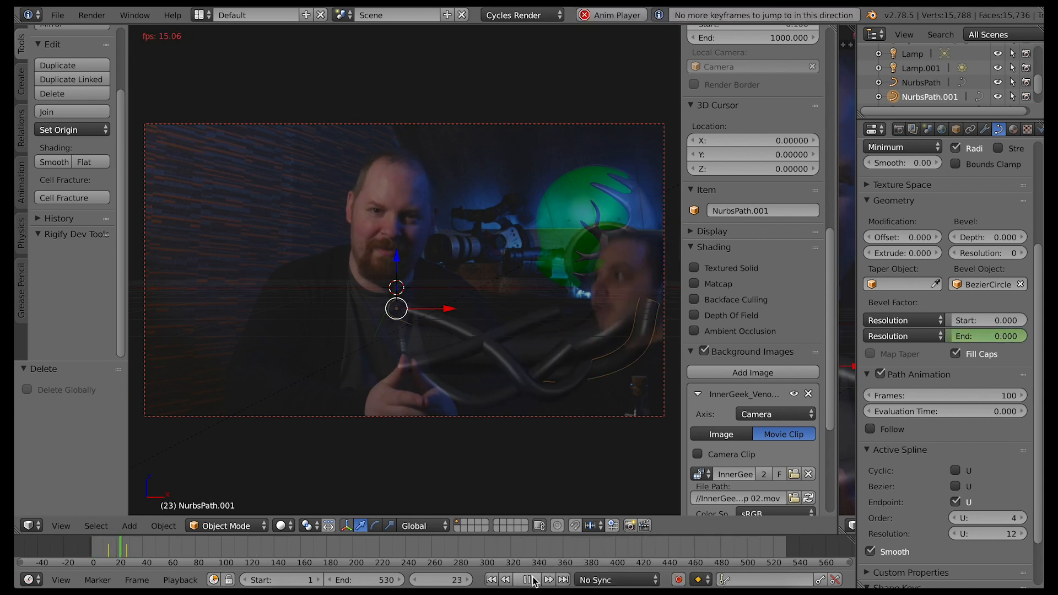
{"action": "key", "text": "space"}
{"action": "left_click", "coordinate": [522, 582]}
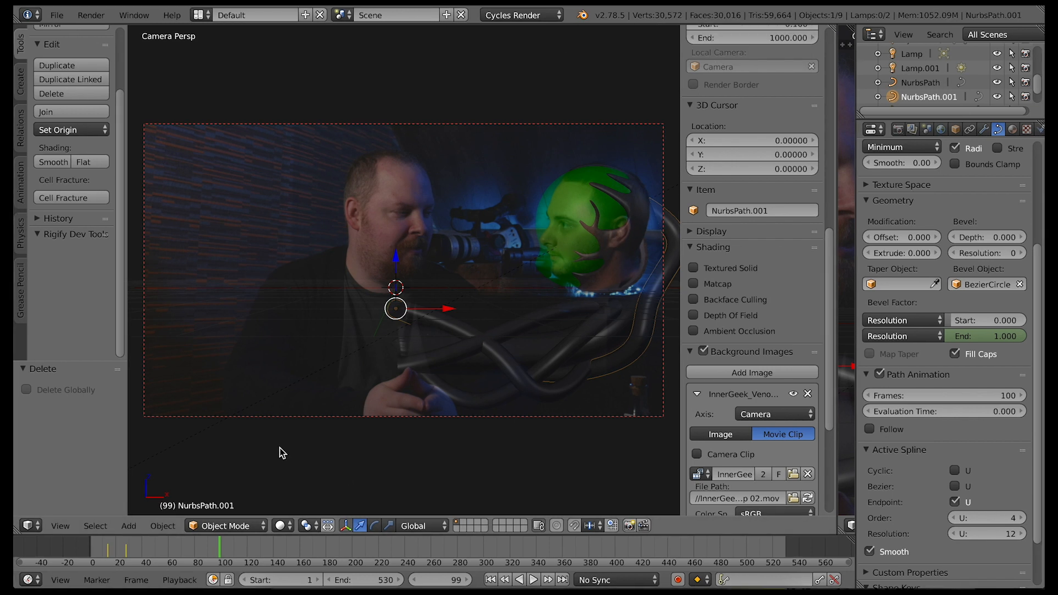
Add a single-bone armature at the 3D cursor
{"action": "middle_click_drag", "start_coordinate": [303, 451], "coordinate": [362, 480]}
{"action": "scroll", "coordinate": [363, 480], "scroll_direction": "down", "scroll_amount": 9}
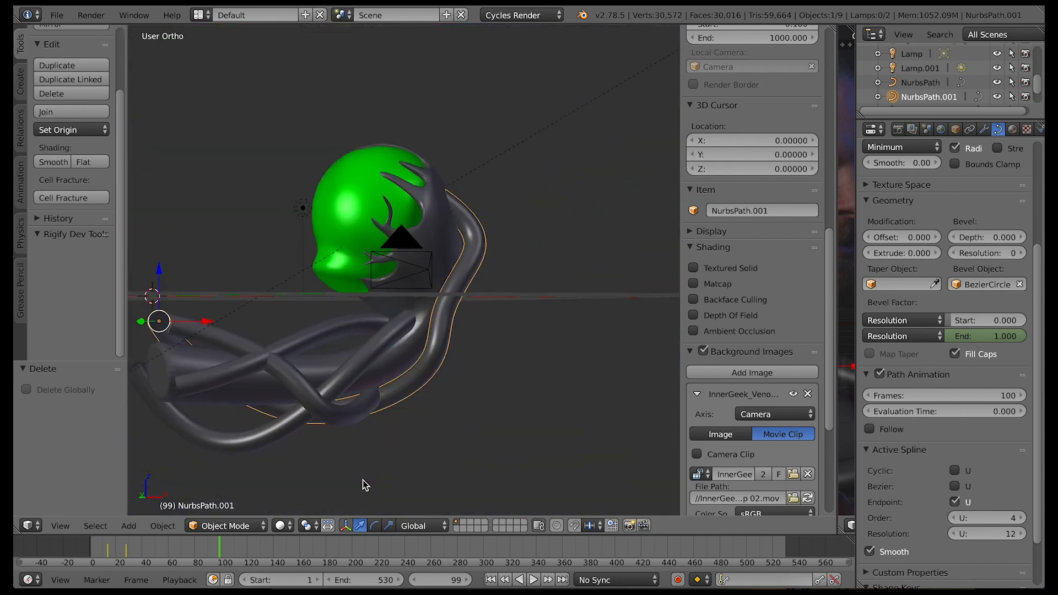
{"action": "scroll", "coordinate": [363, 481], "scroll_direction": "left", "scroll_amount": 5, "text": "shift"}
{"action": "scroll", "coordinate": [362, 481], "scroll_direction": "up", "scroll_amount": 5}
{"action": "scroll", "coordinate": [362, 481], "scroll_direction": "down", "scroll_amount": 4}
{"action": "key", "text": "shift+a"}
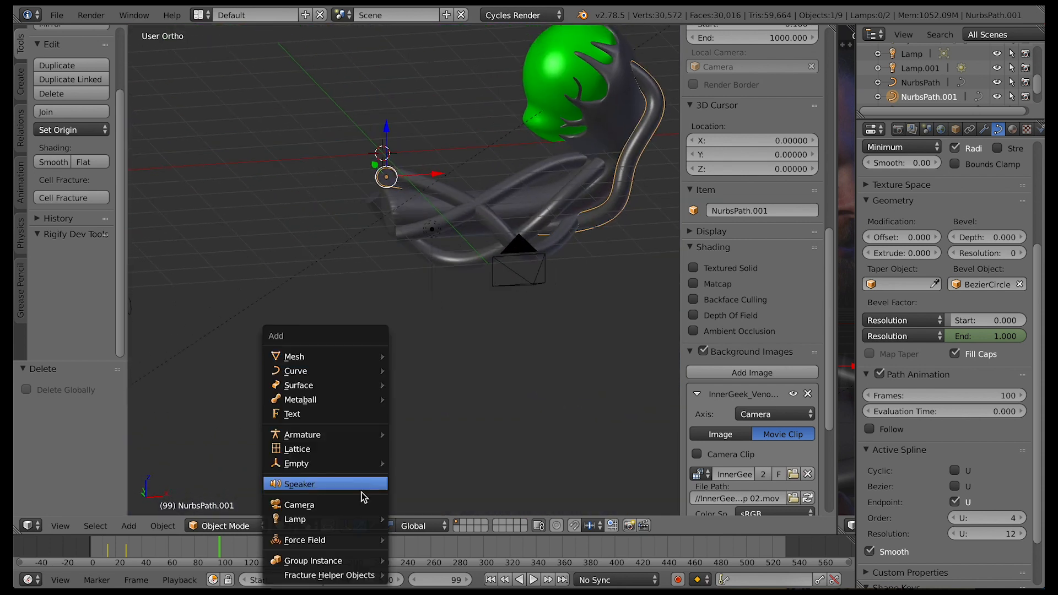
{"action": "mouse_move", "coordinate": [355, 434]}
{"action": "left_click", "coordinate": [422, 435]}
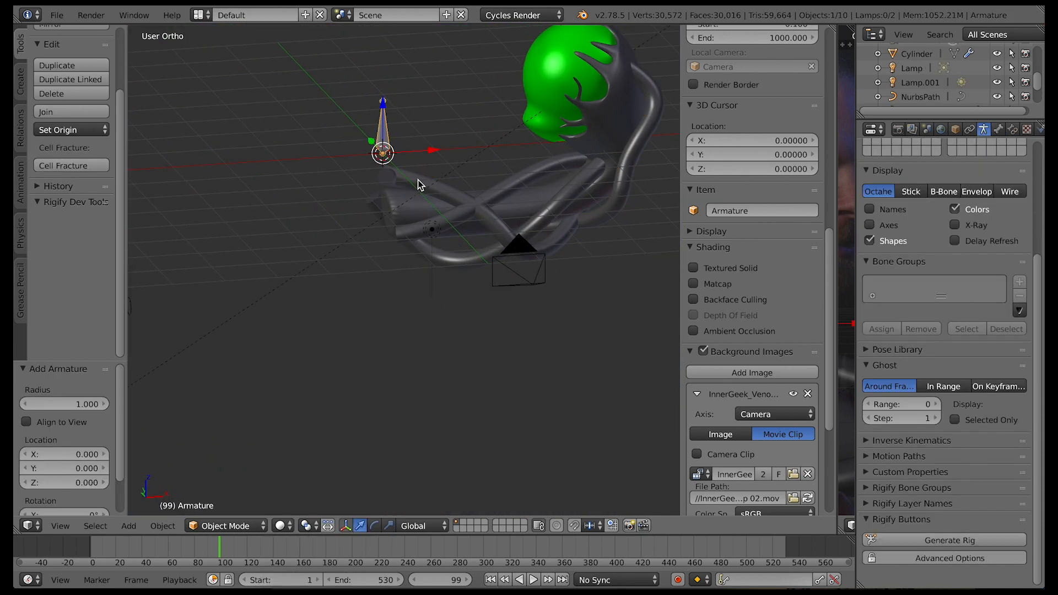
Lower the armature 1.170 along Z to the base of the neck and view it from the left
{"action": "middle_click_drag", "start_coordinate": [422, 185], "coordinate": [509, 153]}
{"action": "left_click_drag", "start_coordinate": [510, 153], "coordinate": [510, 182]}
{"action": "middle_click_drag", "start_coordinate": [510, 181], "coordinate": [572, 279]}
{"action": "left_click", "coordinate": [60, 525]}
{"action": "left_click", "coordinate": [86, 396]}
{"action": "key", "text": "KP_8"}
{"action": "key", "text": "KP_8"}
{"action": "key", "text": "KP_8"}
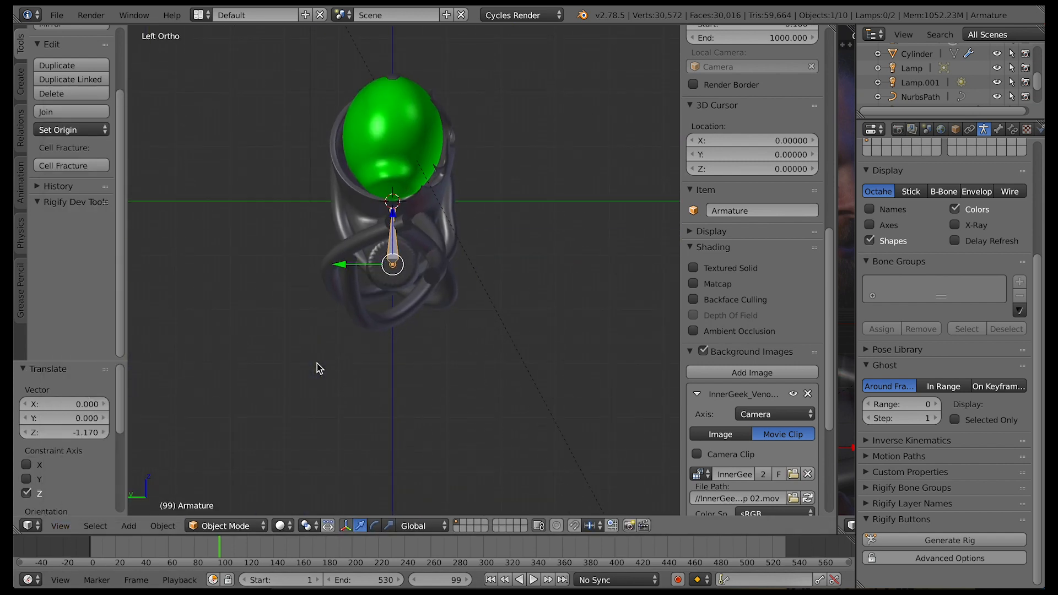
Rotate the armature 90° about the global Y axis along the neck and enable its X-Ray display
{"action": "scroll", "coordinate": [316, 363], "scroll_direction": "up", "scroll_amount": 2}
{"action": "key", "text": "KP_4"}
{"action": "type", "text": "ry90"}
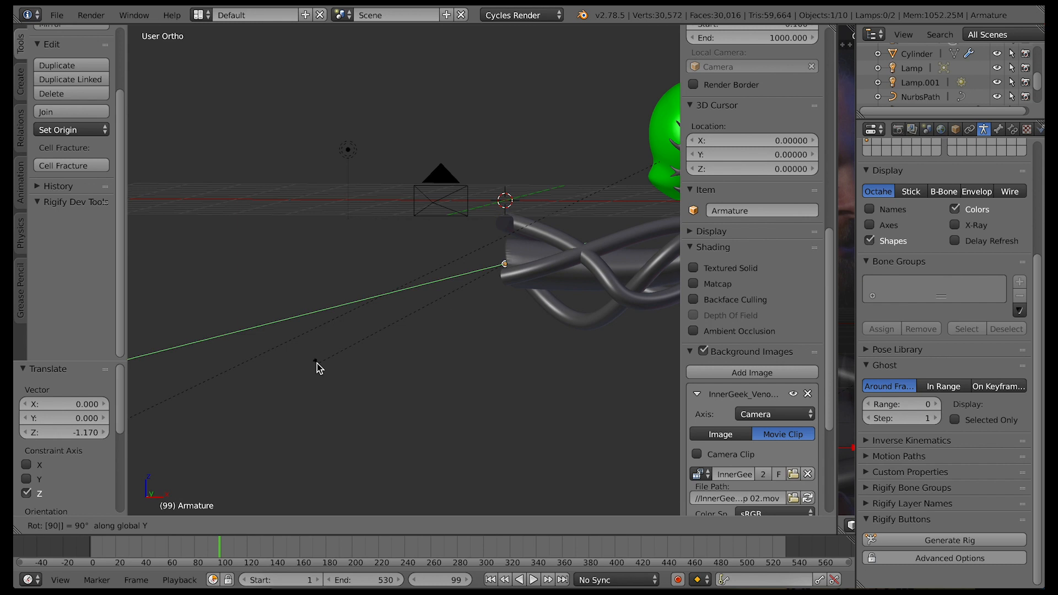
{"action": "key", "text": "Return"}
{"action": "middle_click_drag", "start_coordinate": [532, 353], "coordinate": [449, 351]}
{"action": "middle_click_drag", "start_coordinate": [614, 350], "coordinate": [673, 380]}
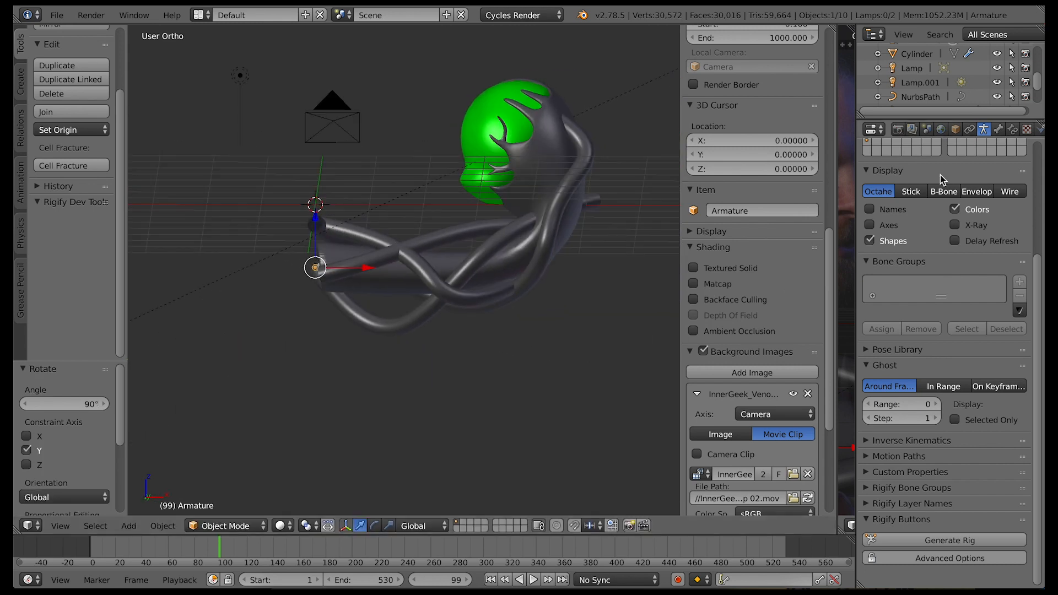
{"action": "middle_click_drag", "start_coordinate": [393, 334], "coordinate": [391, 294]}
In front view, extrude three more bones from the armature's first bone along the neck in Edit Mode
{"action": "key", "text": "Tab"}
{"action": "key", "text": "a"}
{"action": "left_click", "coordinate": [65, 526]}
{"action": "left_click", "coordinate": [83, 432]}
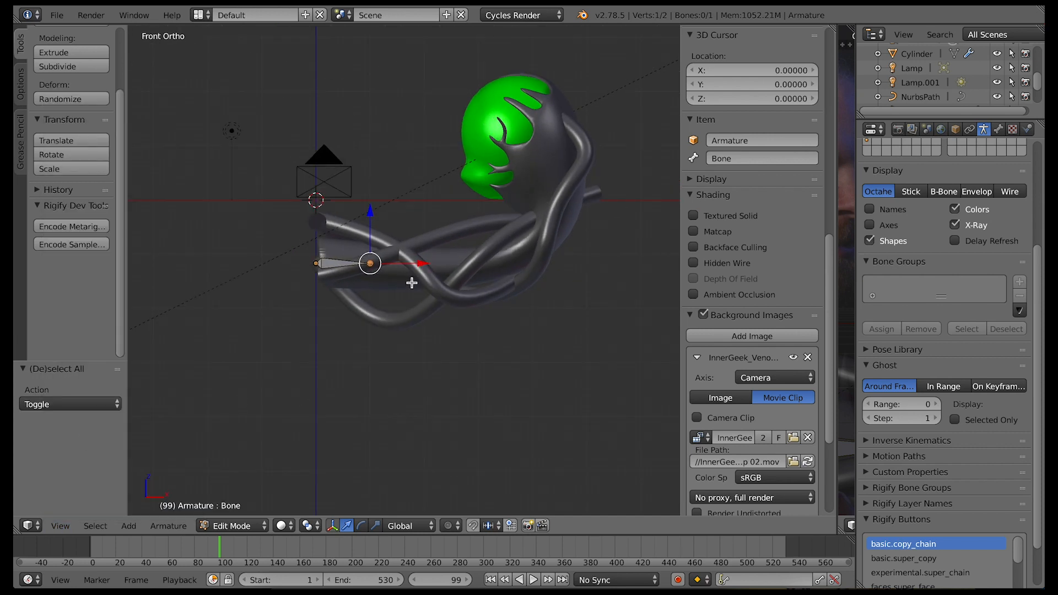
{"action": "key", "text": "e"}
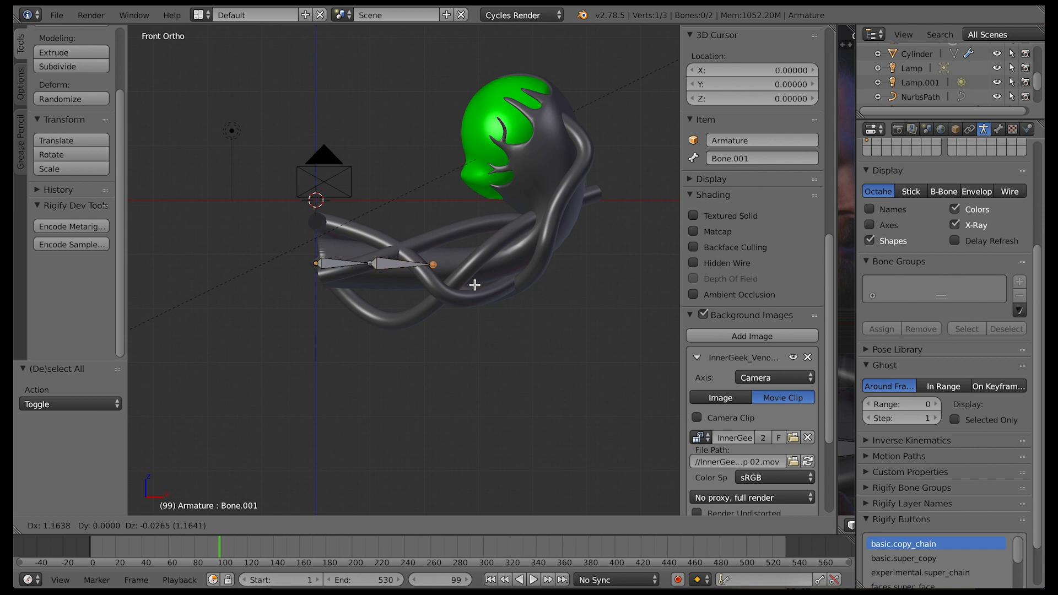
{"action": "left_click", "coordinate": [474, 285]}
{"action": "key", "text": "e"}
{"action": "left_click", "coordinate": [537, 277]}
{"action": "key", "text": "e"}
{"action": "left_click", "coordinate": [584, 247]}
Extrude three further bones curving up from the neck into the green head
{"action": "key", "text": "e"}
{"action": "left_click", "coordinate": [593, 219]}
{"action": "key", "text": "e"}
{"action": "left_click", "coordinate": [538, 165]}
{"action": "key", "text": "e"}
{"action": "left_click", "coordinate": [540, 149]}
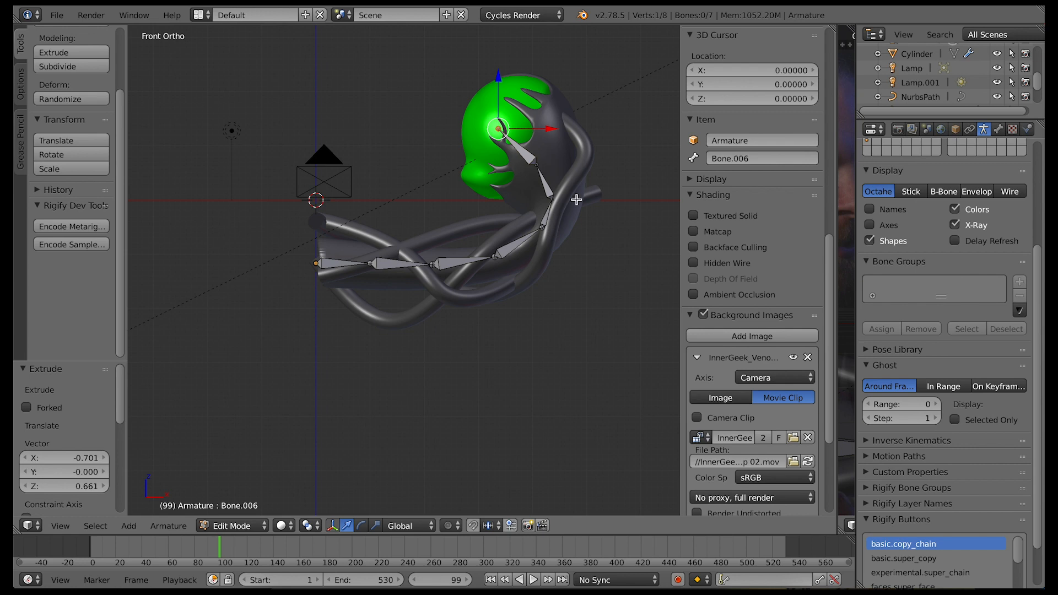
Parent the head-and-neck mesh to the armature using Armature Deform With Automatic Weights
{"action": "key", "text": "Tab"}
{"action": "right_click", "coordinate": [551, 132]}
{"action": "left_click", "coordinate": [984, 129]}
{"action": "left_click", "coordinate": [929, 177]}
{"action": "left_click", "coordinate": [843, 208]}
{"action": "right_click", "coordinate": [526, 162], "text": "shift"}
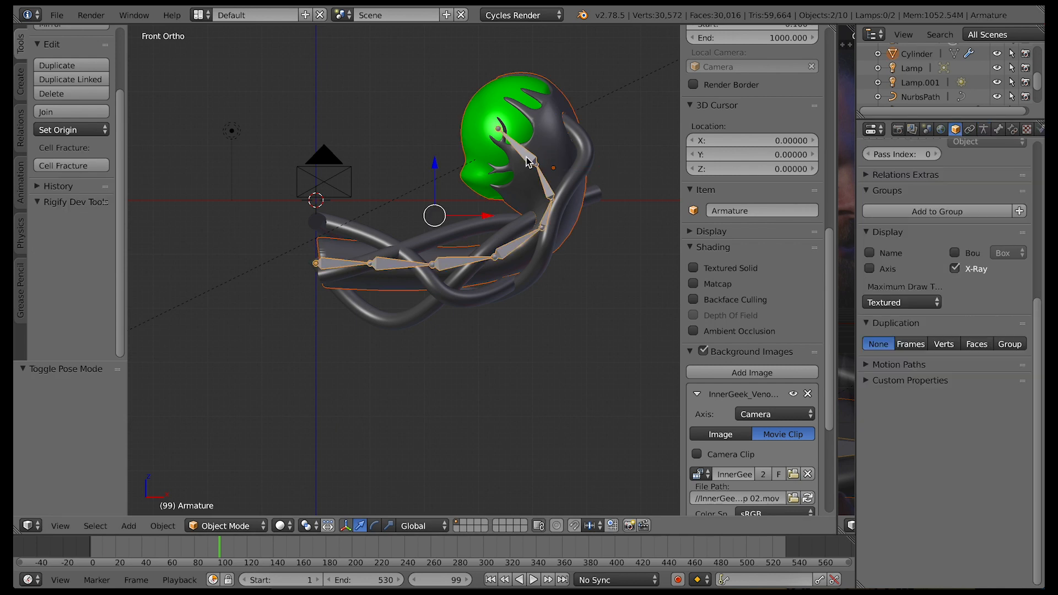
{"action": "key", "text": "ctrl+p"}
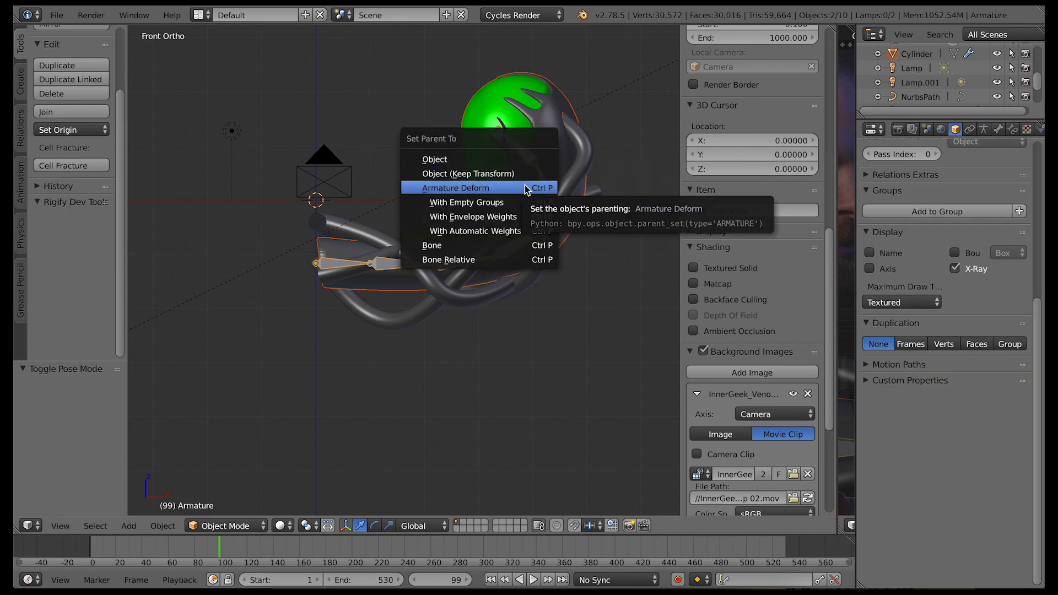
{"action": "left_click", "coordinate": [516, 232]}
Try rotating Bone.005 in Pose Mode to test how the head deforms
{"action": "right_click", "coordinate": [525, 163]}
{"action": "left_click", "coordinate": [226, 525]}
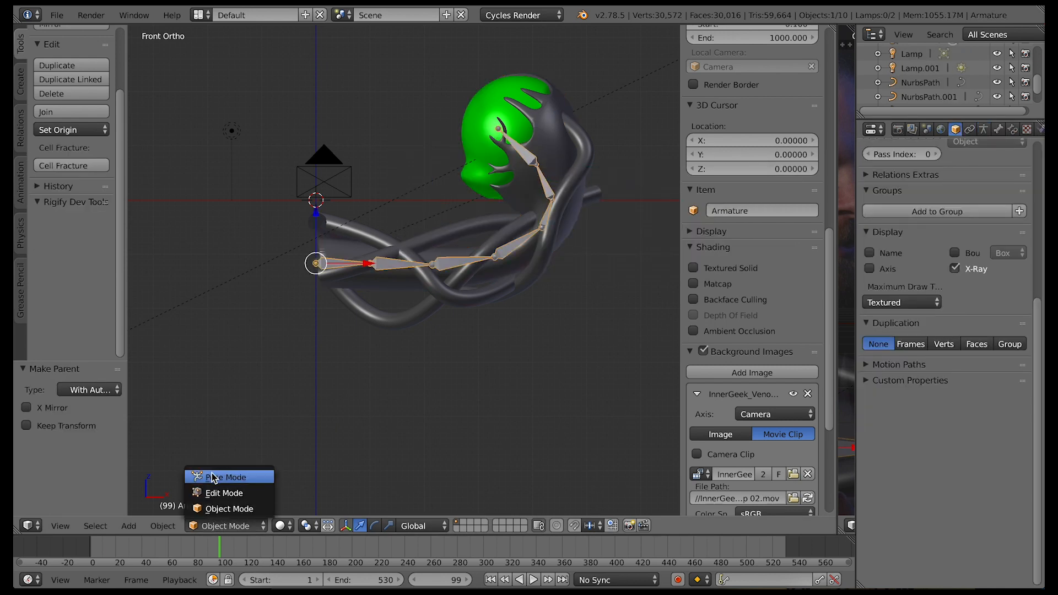
{"action": "left_click", "coordinate": [227, 475]}
{"action": "key", "text": "r"}
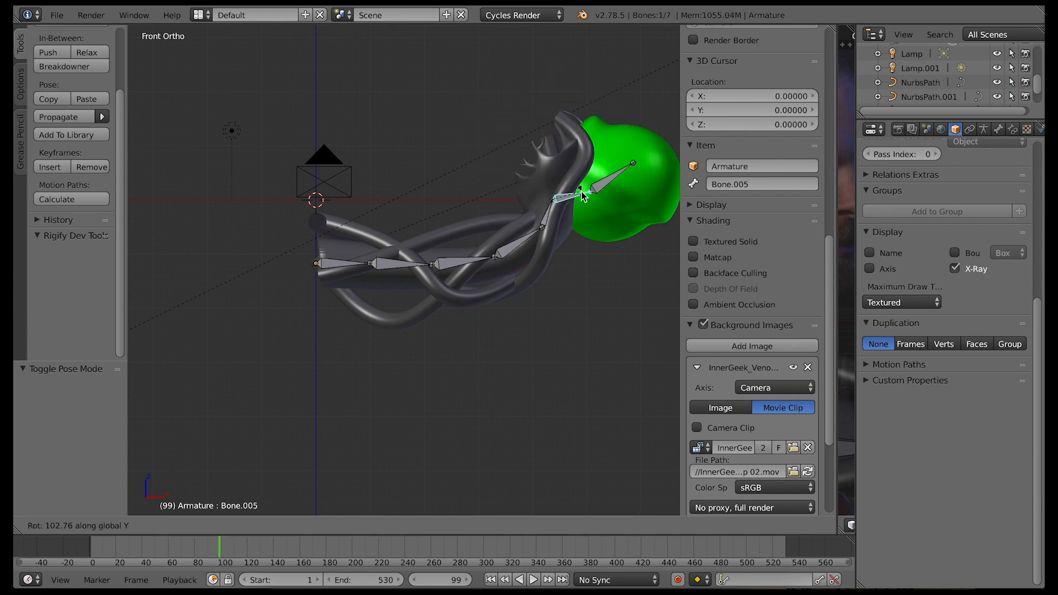
{"action": "right_click", "coordinate": [537, 168]}
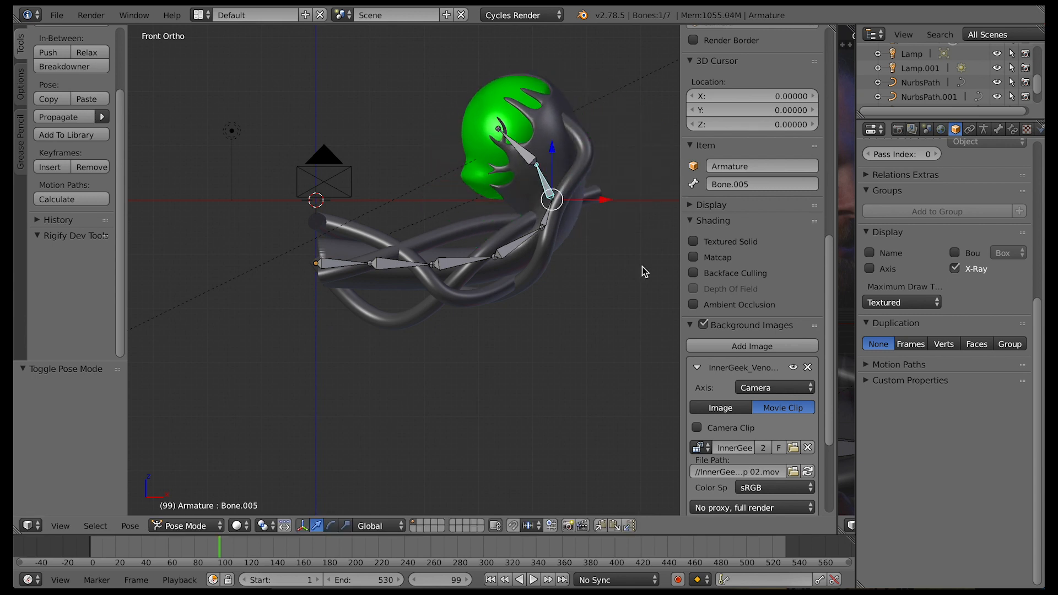
{"action": "right_click", "coordinate": [441, 227]}
{"action": "left_click", "coordinate": [226, 526]}
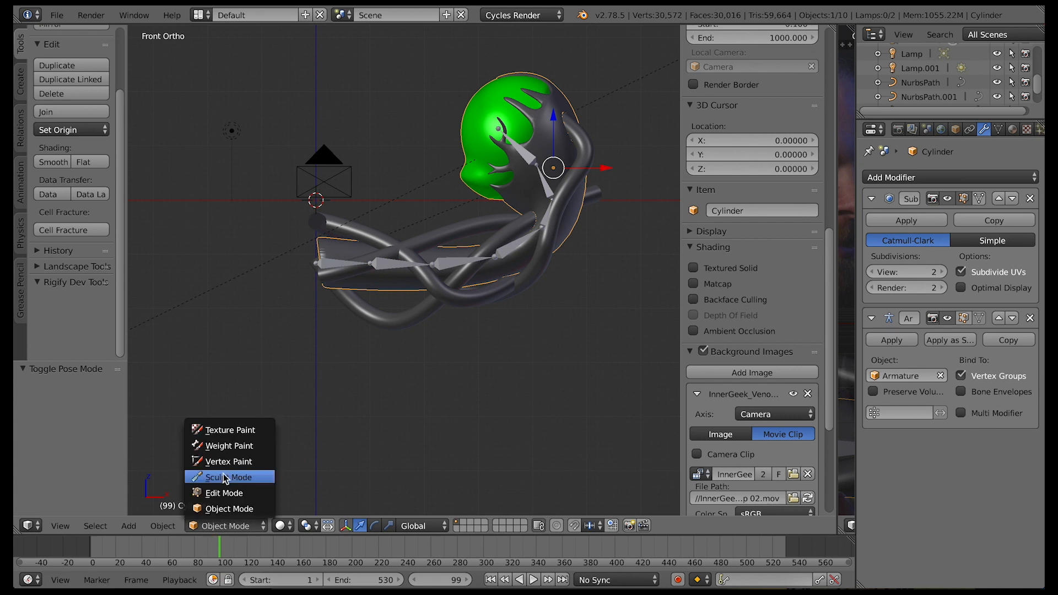
{"action": "left_click", "coordinate": [229, 446]}
{"action": "middle_click_drag", "start_coordinate": [574, 314], "coordinate": [574, 313]}
{"action": "left_click", "coordinate": [238, 527]}
{"action": "left_click", "coordinate": [216, 496]}
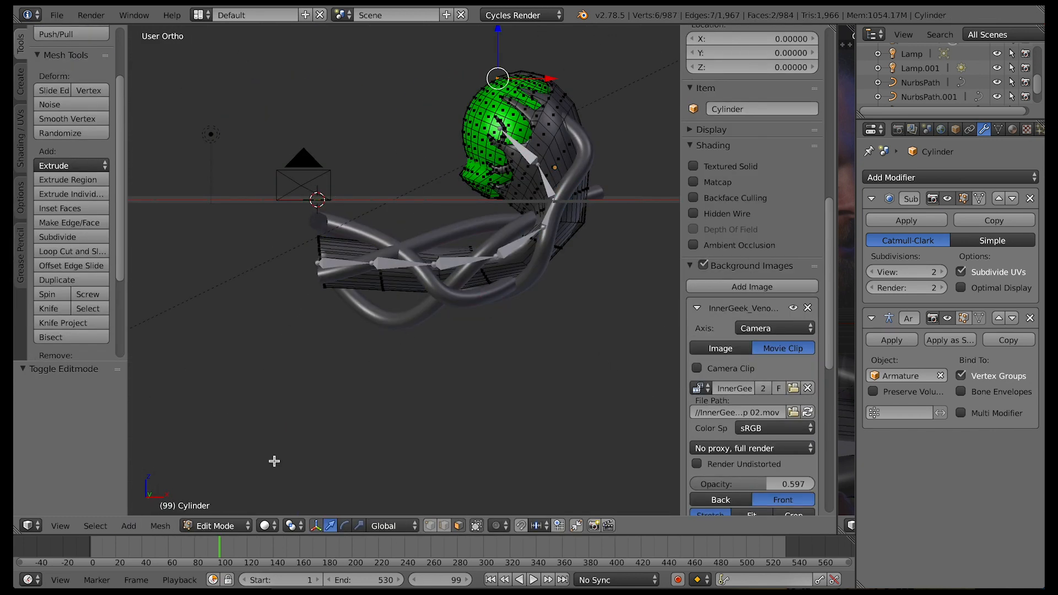
{"action": "left_click", "coordinate": [237, 526]}
{"action": "left_click", "coordinate": [236, 508]}
Try rotating the bone just below the head bone once more in Pose Mode
{"action": "right_click", "coordinate": [352, 266]}
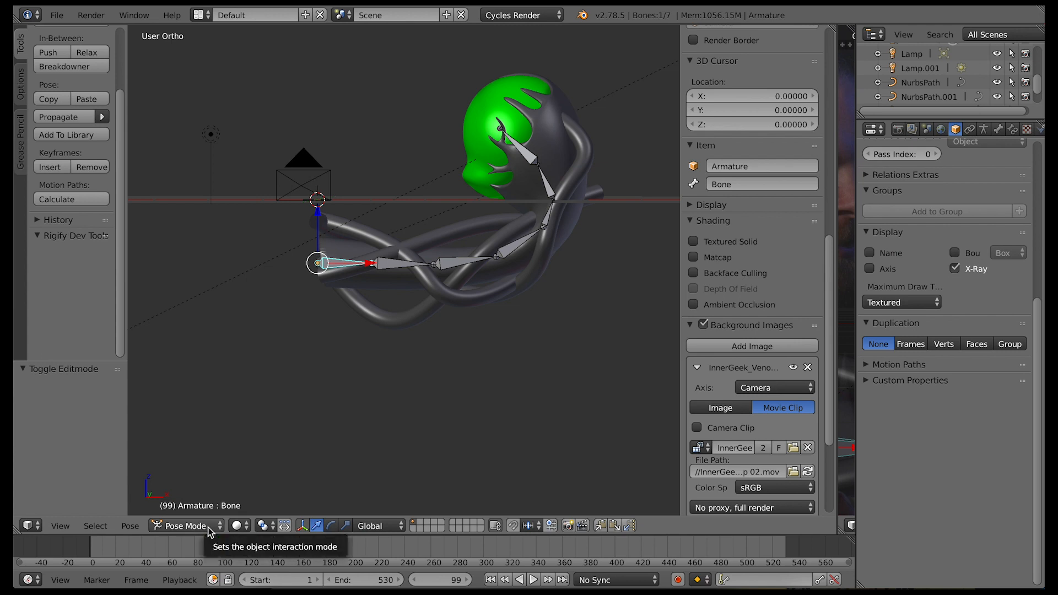
{"action": "right_click", "coordinate": [550, 181]}
{"action": "key", "text": "r"}
{"action": "right_click", "coordinate": [565, 246]}
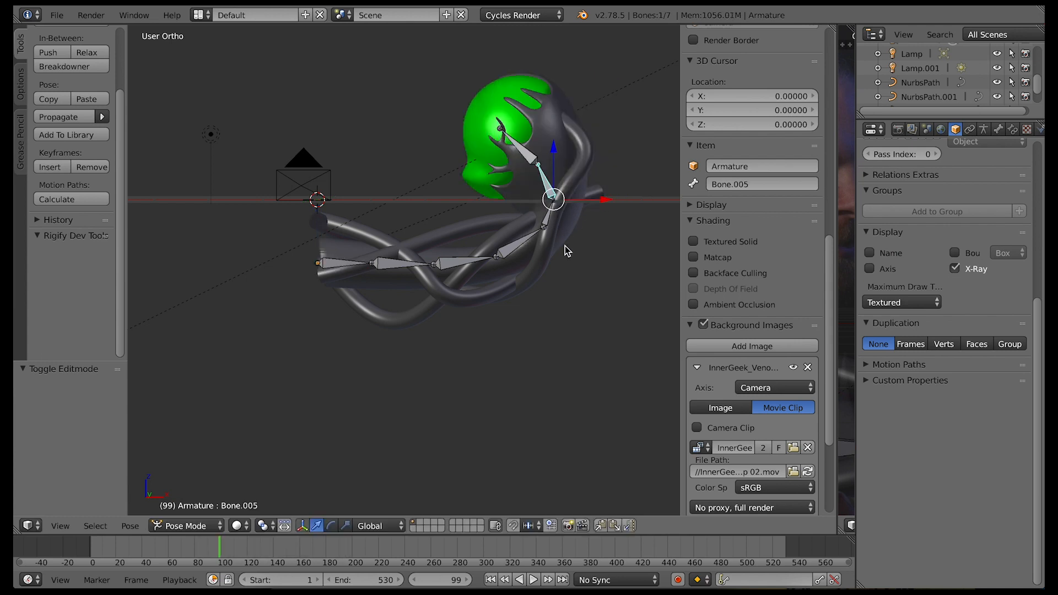
In Weight Paint mode, paint weight 1.000 for Bone.006 over both sides of the head
{"action": "right_click", "coordinate": [339, 281]}
{"action": "left_click", "coordinate": [237, 526]}
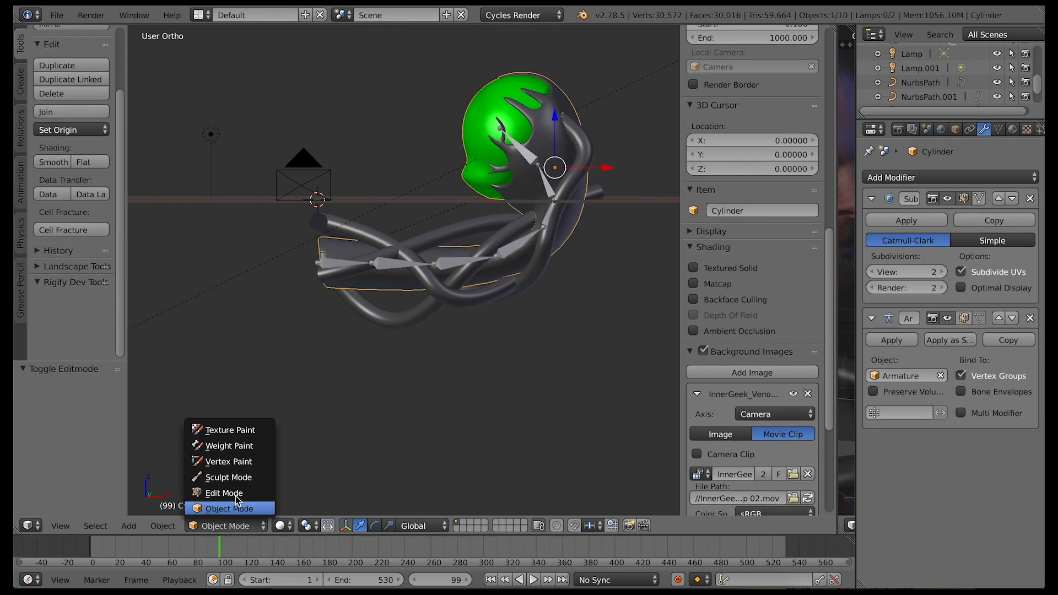
{"action": "left_click", "coordinate": [236, 445]}
{"action": "middle_click_drag", "start_coordinate": [544, 256], "coordinate": [545, 257]}
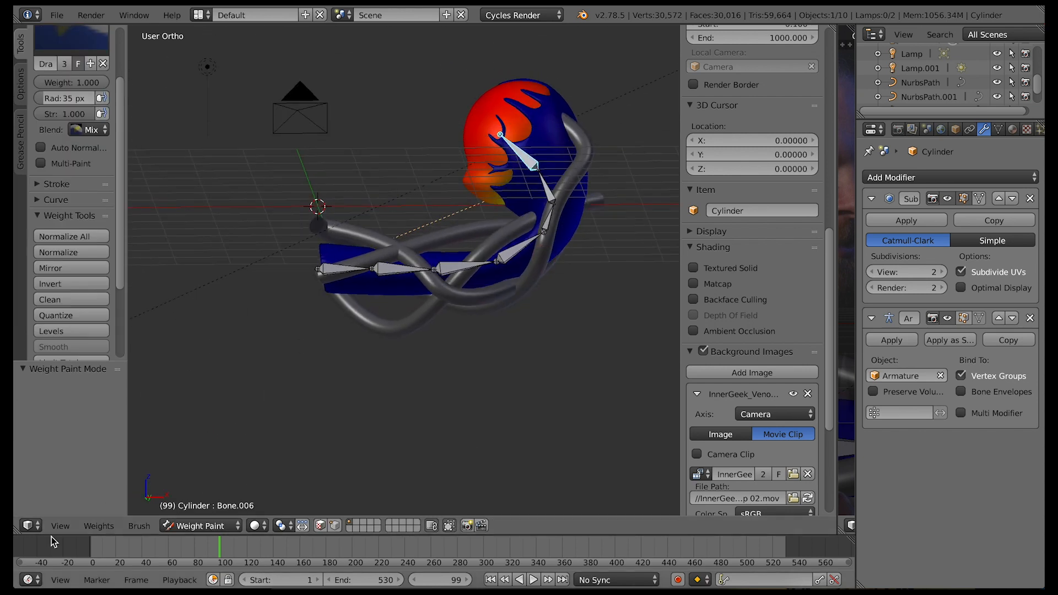
{"action": "left_click", "coordinate": [59, 527]}
{"action": "left_click", "coordinate": [96, 436]}
{"action": "scroll", "coordinate": [85, 354], "scroll_direction": "up", "scroll_amount": 3}
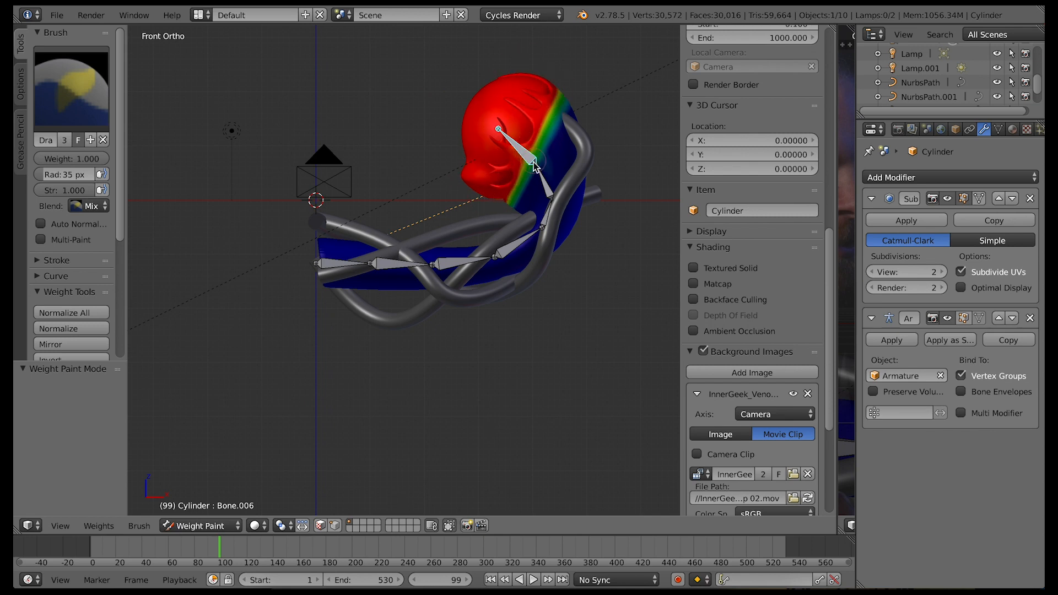
{"action": "left_click_drag", "start_coordinate": [517, 203], "coordinate": [557, 110]}
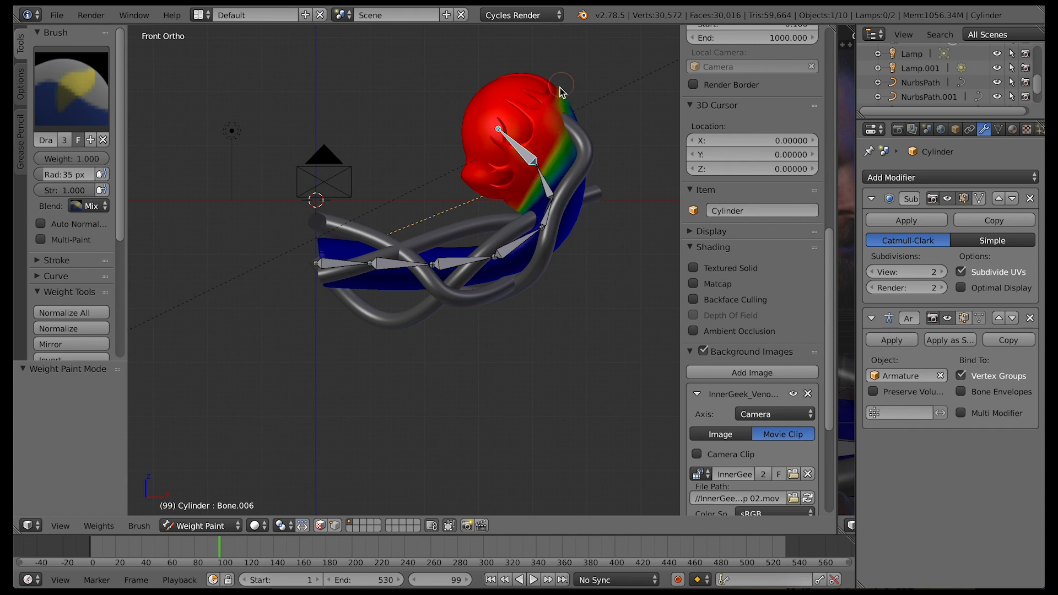
{"action": "scroll", "coordinate": [602, 277], "scroll_direction": "left", "scroll_amount": 10}
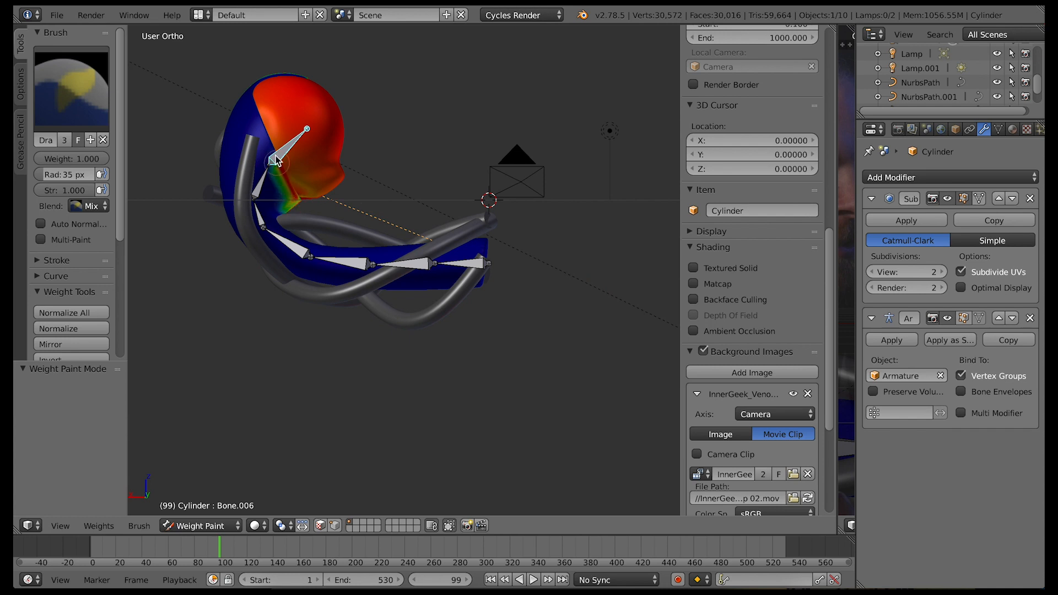
{"action": "left_click_drag", "start_coordinate": [274, 160], "coordinate": [294, 76]}
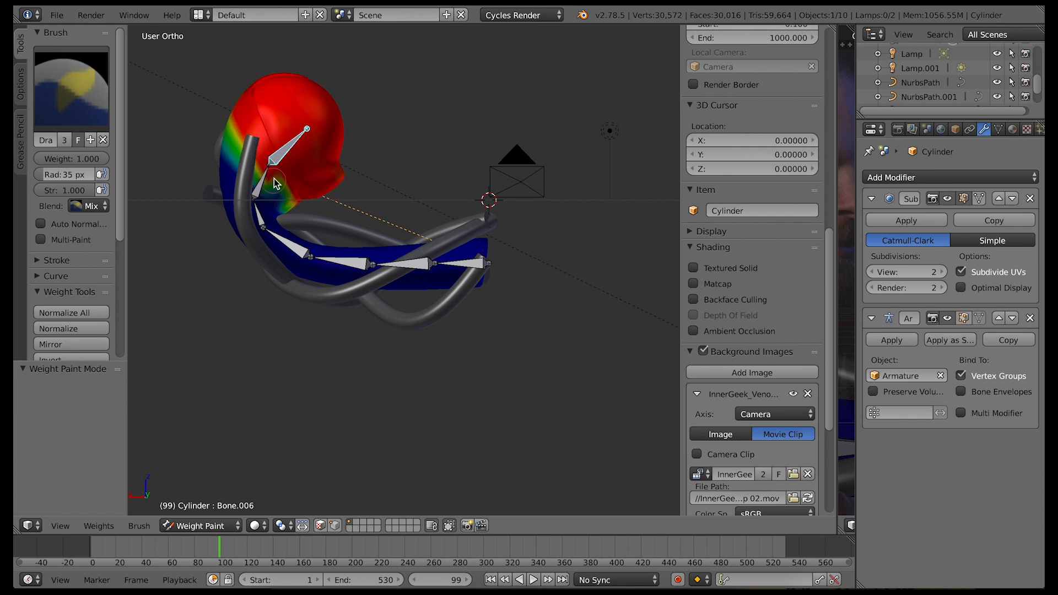
Return to the armature, select Bone.005 and test its rotation about Y
{"action": "left_click", "coordinate": [255, 525]}
{"action": "left_click", "coordinate": [273, 478]}
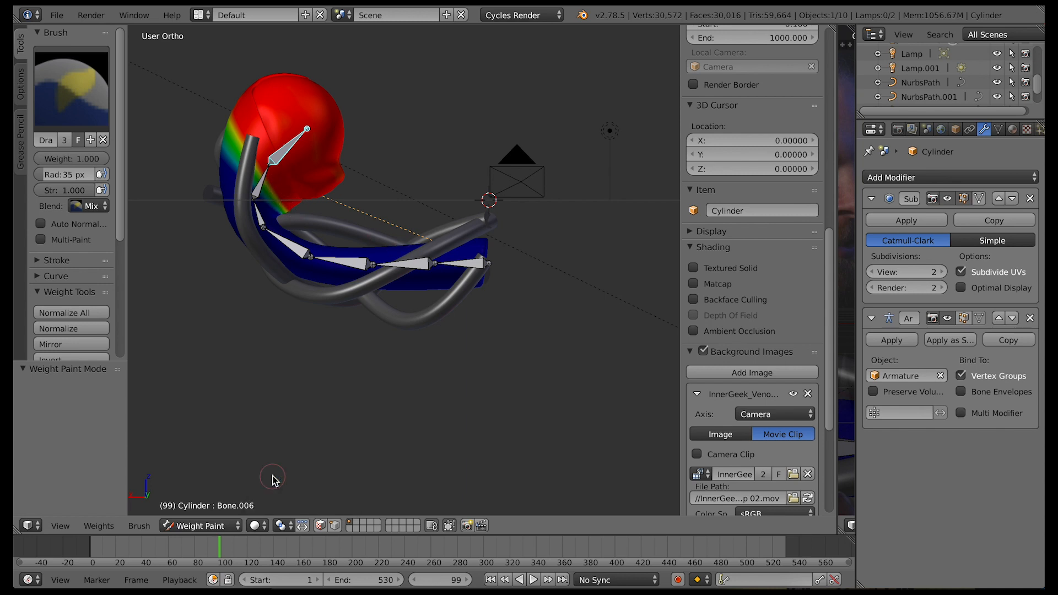
{"action": "left_click", "coordinate": [233, 524]}
{"action": "left_click", "coordinate": [212, 495]}
{"action": "right_click", "coordinate": [285, 154]}
{"action": "right_click", "coordinate": [261, 182]}
{"action": "key", "text": "r"}
{"action": "key", "text": "y"}
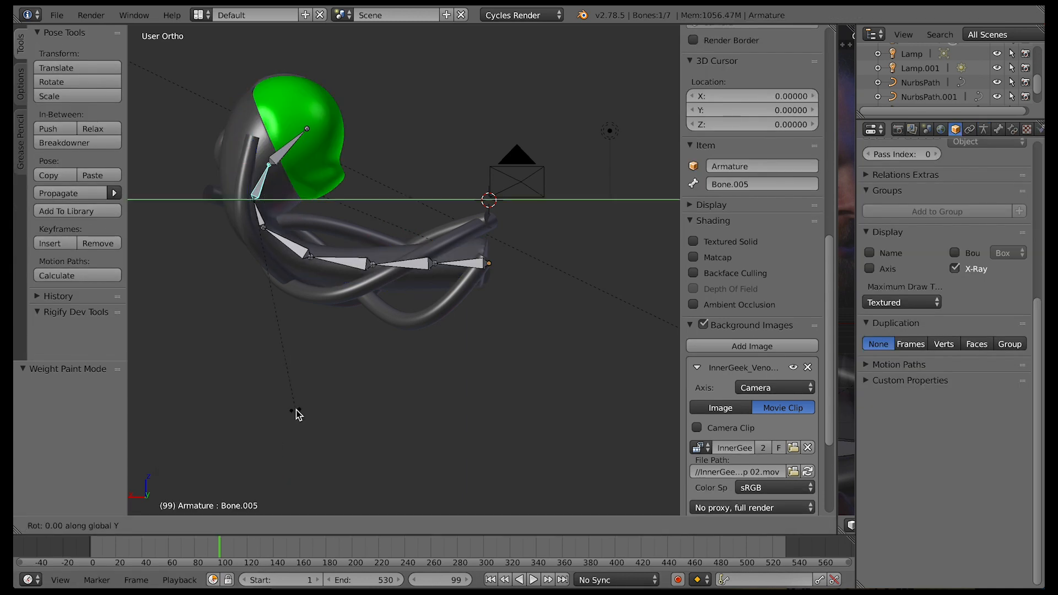
{"action": "right_click", "coordinate": [247, 304]}
Weight-paint the back of the head and upper neck for Bone.005 at weight 1.000, undoing stray changes
{"action": "right_click", "coordinate": [319, 268]}
{"action": "left_click", "coordinate": [222, 529]}
{"action": "left_click", "coordinate": [229, 446]}
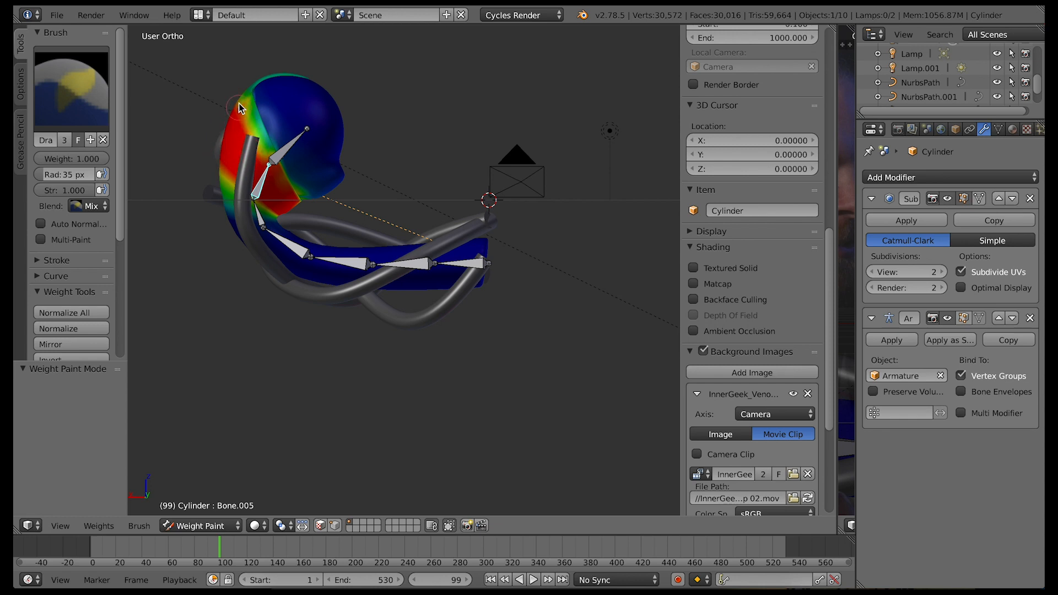
{"action": "scroll", "coordinate": [357, 224], "scroll_direction": "left", "scroll_amount": 10}
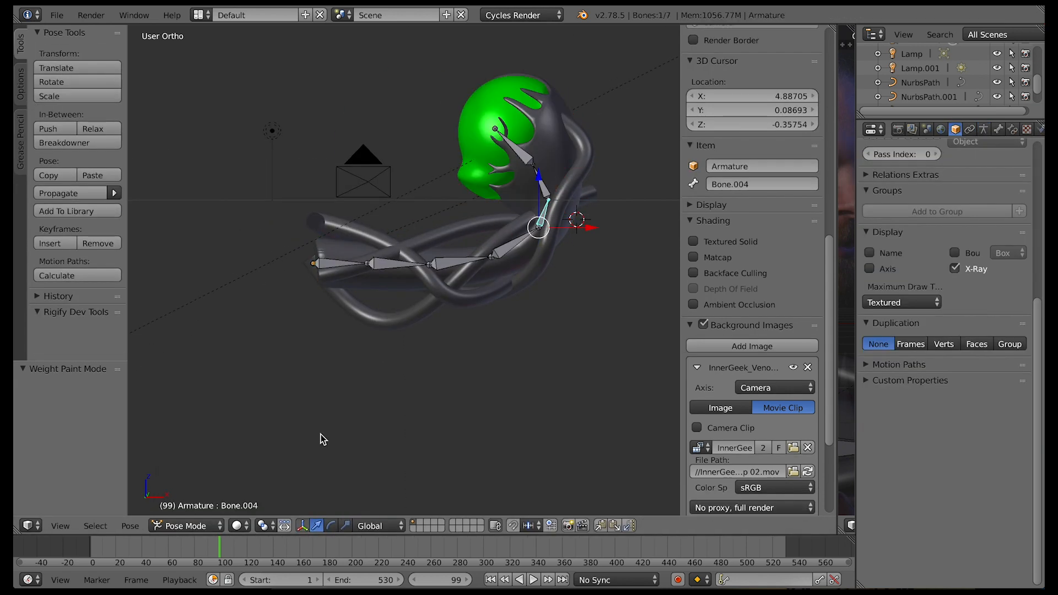
{"action": "key", "text": "ctrl+z"}
{"action": "key", "text": "ctrl+z"}
Bring up Bone.004's weights on the head-and-neck mesh in Weight Paint mode
{"action": "middle_click_drag", "start_coordinate": [563, 207], "coordinate": [317, 207]}
{"action": "mouse_move", "coordinate": [330, 405]}
{"action": "middle_mouse_down"}
{"action": "mouse_move", "coordinate": [281, 425]}
{"action": "mouse_move", "coordinate": [317, 406]}
{"action": "middle_mouse_up"}
{"action": "left_click", "coordinate": [215, 525]}
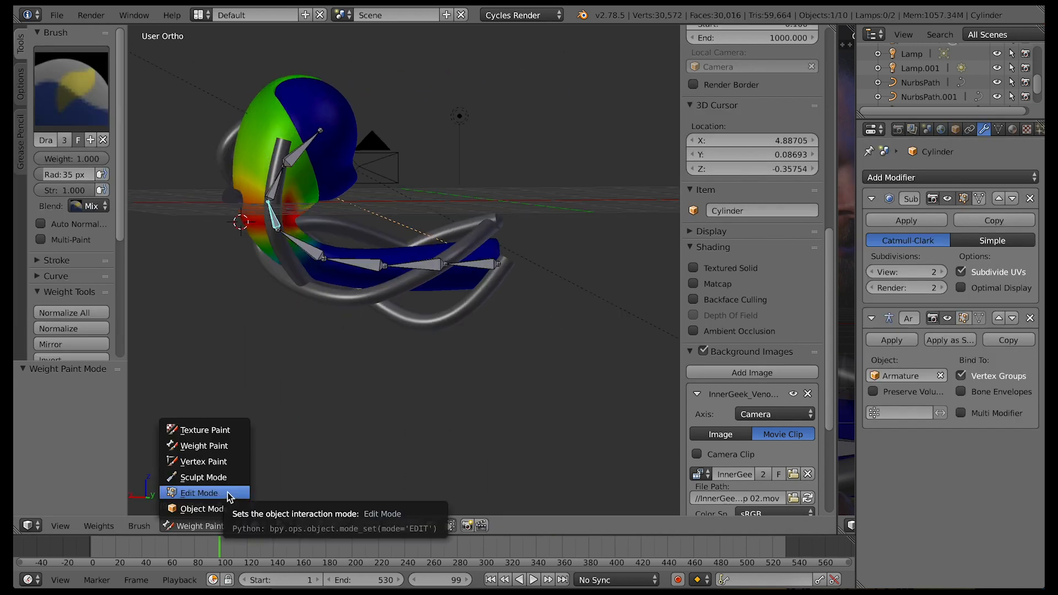
{"action": "left_click", "coordinate": [224, 452]}
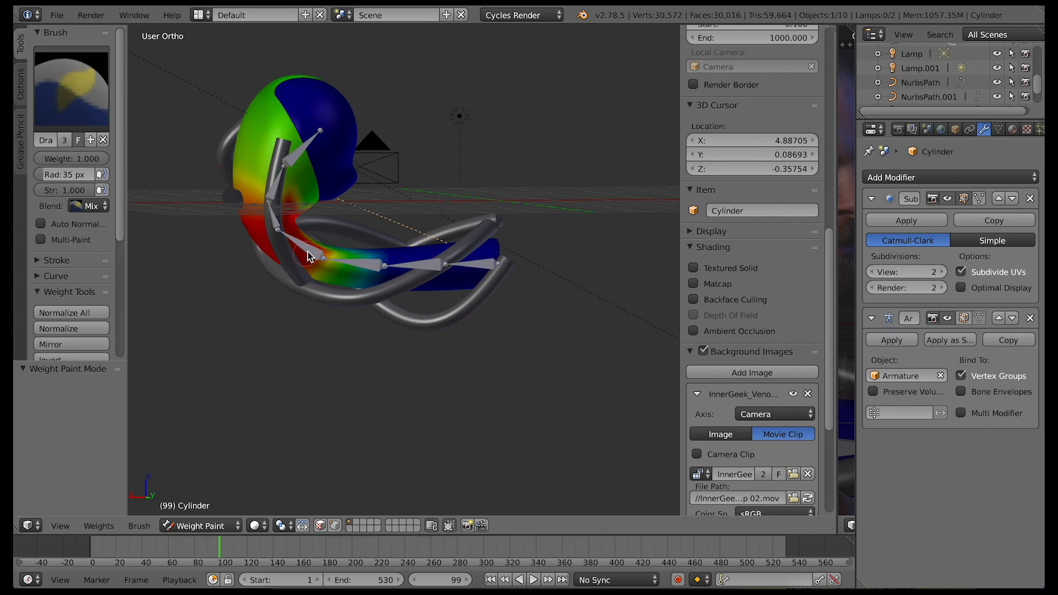
{"action": "mouse_move", "coordinate": [309, 257]}
{"action": "middle_mouse_down"}
{"action": "mouse_move", "coordinate": [586, 309]}
{"action": "mouse_move", "coordinate": [556, 259]}
{"action": "middle_mouse_up"}
{"action": "right_click", "coordinate": [560, 206]}
{"action": "key", "text": "ctrl+z"}
{"action": "left_click_drag", "start_coordinate": [560, 205], "coordinate": [505, 165], "text": "alt"}
{"action": "key", "text": "ctrl+z"}
Remove the neck bone's influence from the head with the Subtract brush and leave Weight Paint mode
{"action": "left_click", "coordinate": [72, 88]}
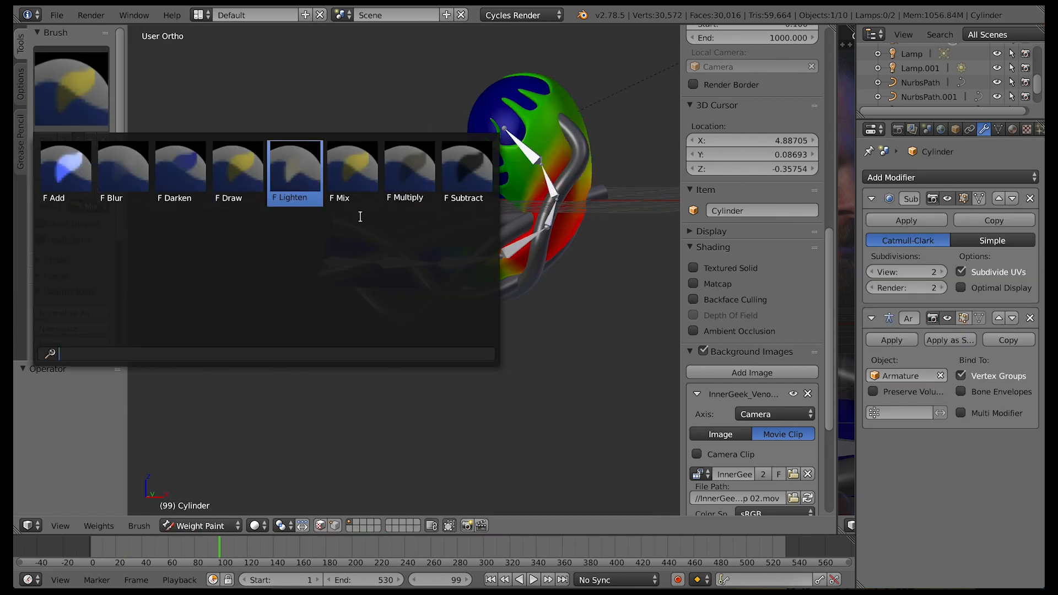
{"action": "left_click", "coordinate": [466, 171]}
{"action": "left_click_drag", "start_coordinate": [51, 190], "coordinate": [105, 190]}
{"action": "mouse_move", "coordinate": [537, 161]}
{"action": "left_mouse_down"}
{"action": "mouse_move", "coordinate": [593, 189]}
{"action": "mouse_move", "coordinate": [473, 189]}
{"action": "left_mouse_up"}
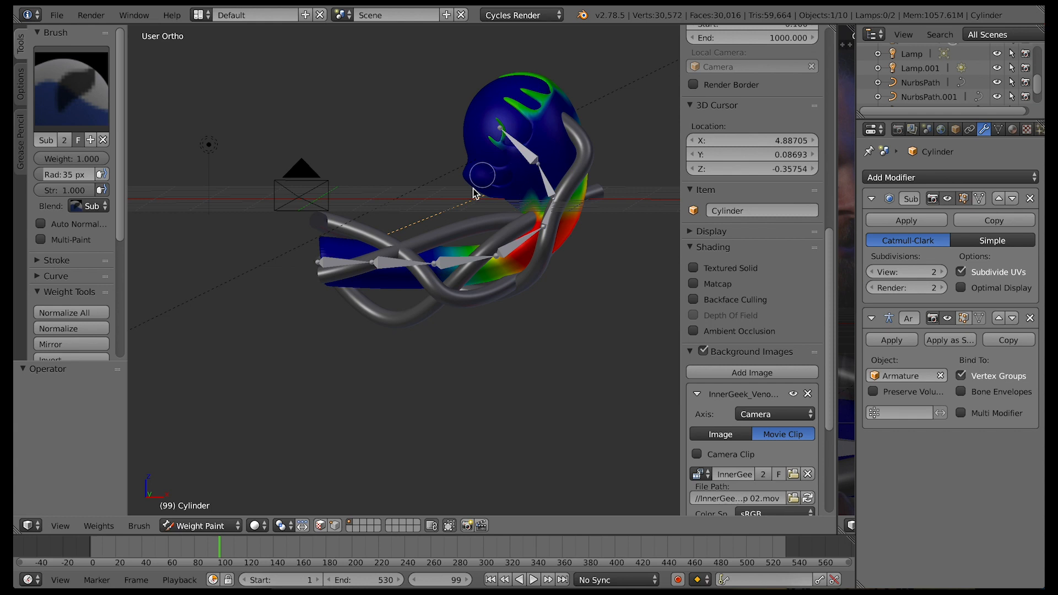
{"action": "mouse_move", "coordinate": [564, 292]}
{"action": "middle_mouse_down"}
{"action": "mouse_move", "coordinate": [288, 208]}
{"action": "mouse_move", "coordinate": [438, 119]}
{"action": "mouse_move", "coordinate": [506, 179]}
{"action": "mouse_move", "coordinate": [386, 232]}
{"action": "middle_mouse_up"}
{"action": "left_click", "coordinate": [201, 525]}
{"action": "left_click", "coordinate": [217, 507]}
Examine the weight distribution of the neck bones on the mesh in Weight Paint mode
{"action": "right_click", "coordinate": [468, 274]}
{"action": "key", "text": "ctrl+Tab"}
{"action": "right_click", "coordinate": [474, 282]}
{"action": "left_click", "coordinate": [224, 526]}
{"action": "left_click", "coordinate": [226, 451]}
{"action": "key", "text": "ctrl+Tab"}
{"action": "right_click", "coordinate": [546, 223]}
{"action": "right_click", "coordinate": [520, 279]}
{"action": "left_click", "coordinate": [224, 525]}
{"action": "left_click", "coordinate": [226, 452]}
{"action": "mouse_move", "coordinate": [510, 245]}
{"action": "middle_mouse_down"}
{"action": "mouse_move", "coordinate": [300, 272]}
{"action": "mouse_move", "coordinate": [366, 428]}
{"action": "middle_mouse_up"}
Paint weight 1.000 for Bone.002 along the middle of the neck with the Draw brush
{"action": "left_click", "coordinate": [201, 526]}
{"action": "left_click", "coordinate": [217, 508]}
{"action": "left_click", "coordinate": [226, 525]}
{"action": "left_click", "coordinate": [239, 444]}
{"action": "left_click", "coordinate": [73, 89]}
{"action": "left_click", "coordinate": [237, 173]}
{"action": "middle_click_drag", "start_coordinate": [435, 299], "coordinate": [467, 287]}
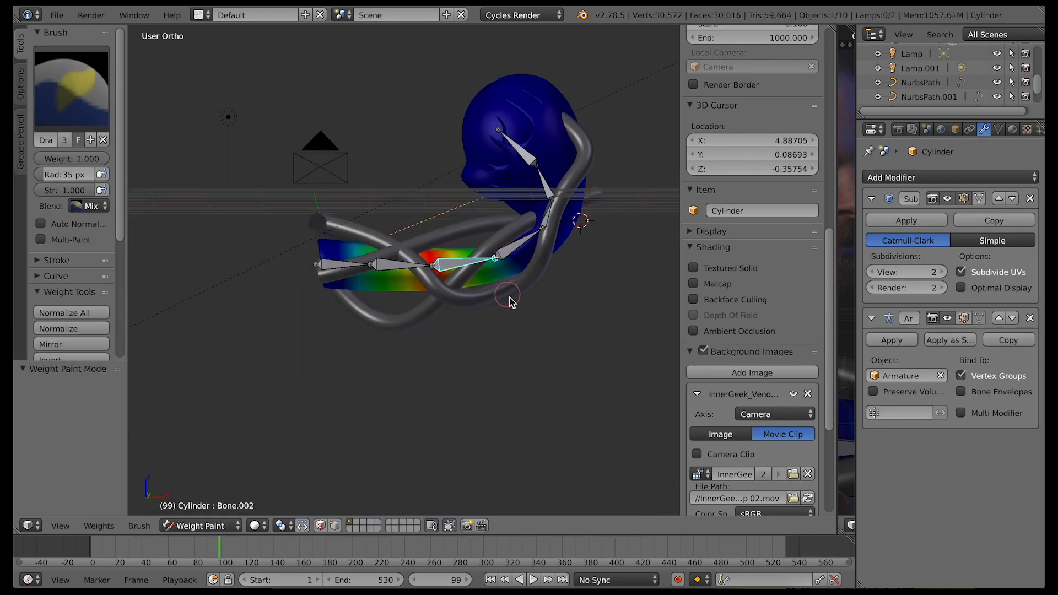
{"action": "middle_click_drag", "start_coordinate": [527, 335], "coordinate": [304, 261]}
{"action": "middle_click_drag", "start_coordinate": [368, 298], "coordinate": [414, 333]}
Subtract Bone.002's weight around the upper neck and head, and return to Object Mode
{"action": "left_click", "coordinate": [73, 89]}
{"action": "left_click", "coordinate": [275, 197]}
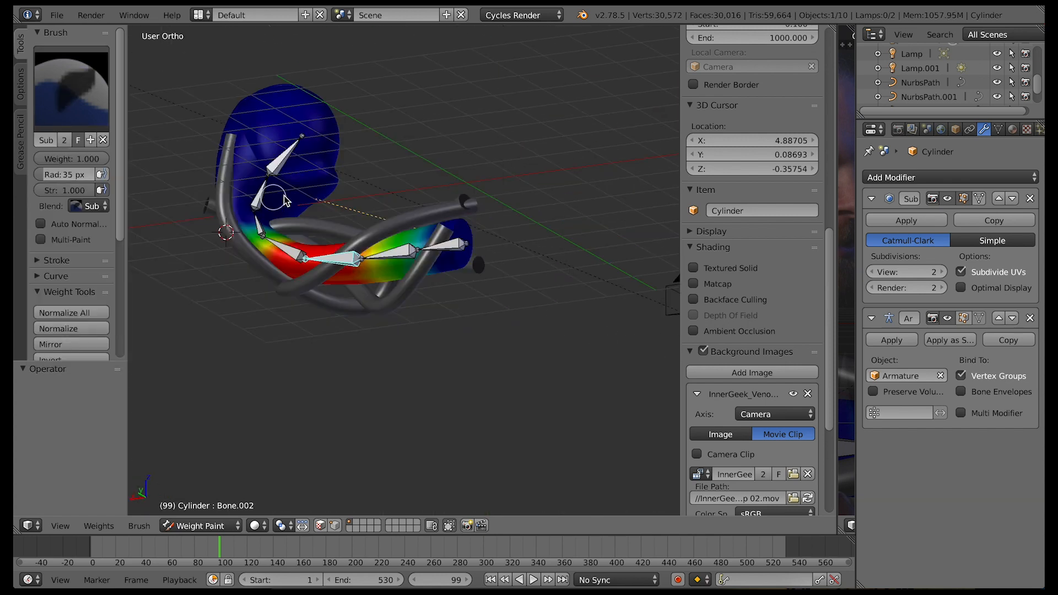
{"action": "left_click", "coordinate": [200, 525]}
{"action": "left_click", "coordinate": [206, 508]}
Paint weight 1.000 for Bone.001 around the lower neck down to its base with the Draw brush
{"action": "right_click", "coordinate": [390, 255]}
{"action": "right_click", "coordinate": [317, 138]}
{"action": "left_click", "coordinate": [226, 526]}
{"action": "left_click", "coordinate": [232, 448]}
{"action": "left_click", "coordinate": [73, 89]}
{"action": "left_click", "coordinate": [227, 160]}
{"action": "mouse_move", "coordinate": [386, 268]}
{"action": "left_mouse_down"}
{"action": "mouse_move", "coordinate": [449, 266]}
{"action": "mouse_move", "coordinate": [462, 245]}
{"action": "left_mouse_up"}
{"action": "middle_click_drag", "start_coordinate": [462, 246], "coordinate": [469, 267]}
{"action": "left_click_drag", "start_coordinate": [441, 264], "coordinate": [475, 289]}
{"action": "middle_click_drag", "start_coordinate": [468, 267], "coordinate": [472, 316]}
{"action": "middle_click_drag", "start_coordinate": [450, 276], "coordinate": [453, 253]}
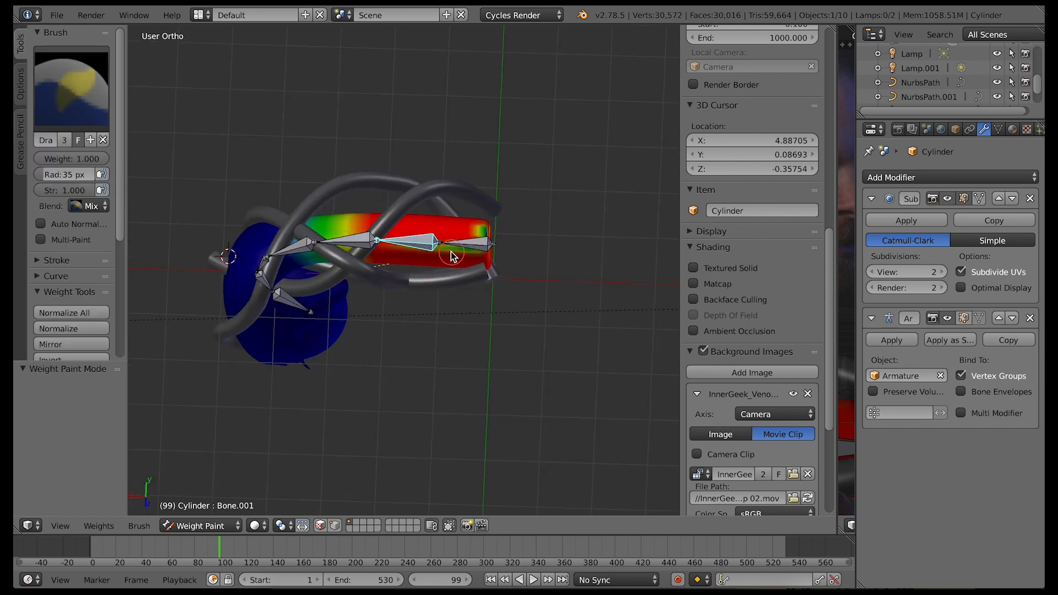
{"action": "middle_click_drag", "start_coordinate": [464, 317], "coordinate": [461, 373]}
{"action": "left_click", "coordinate": [200, 526]}
{"action": "left_click", "coordinate": [205, 508]}
Check the base bone's weights on the mesh in Weight Paint mode and return to Object Mode
{"action": "right_click", "coordinate": [445, 260]}
{"action": "right_click", "coordinate": [298, 135]}
{"action": "left_click", "coordinate": [226, 526]}
{"action": "left_click", "coordinate": [232, 448]}
{"action": "middle_click_drag", "start_coordinate": [369, 403], "coordinate": [264, 422]}
{"action": "left_click", "coordinate": [200, 526]}
{"action": "left_click", "coordinate": [205, 508]}
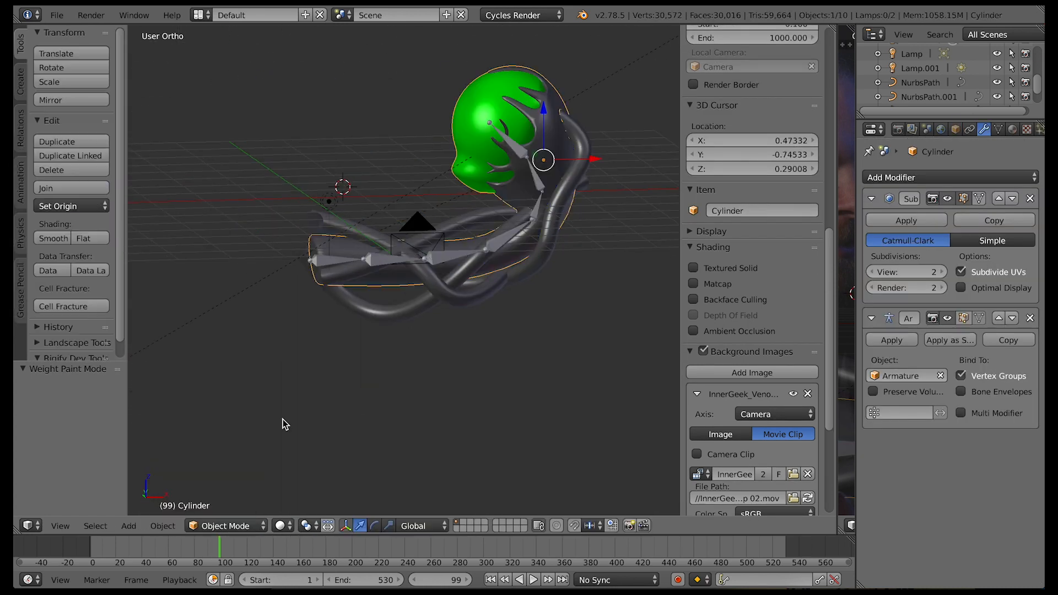
Try rotating Bone.001 and Bone.002 about Y to test the neck deformation
{"action": "right_click", "coordinate": [398, 260]}
{"action": "key", "text": "r"}
{"action": "key", "text": "y"}
{"action": "right_click", "coordinate": [422, 238]}
{"action": "right_click", "coordinate": [457, 258]}
{"action": "key", "text": "r"}
{"action": "key", "text": "y"}
{"action": "right_click", "coordinate": [442, 237]}
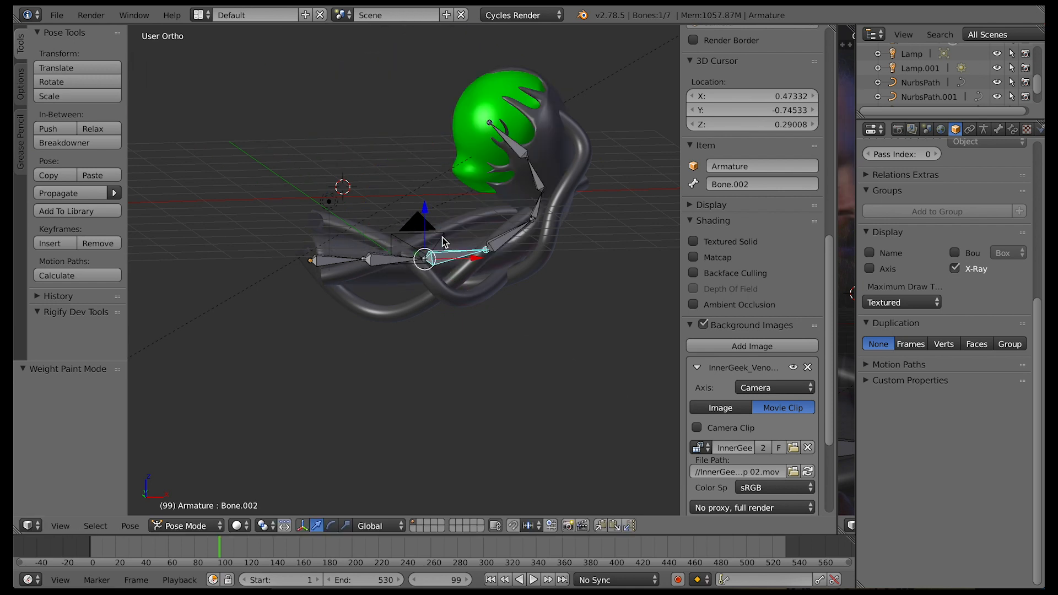
Turn off the armature's X-Ray display and switch back to Object Mode
{"action": "left_click", "coordinate": [956, 269]}
{"action": "right_click", "coordinate": [532, 175]}
{"action": "left_click", "coordinate": [200, 526]}
{"action": "left_click", "coordinate": [197, 510]}
Add a basis shape key and a second shape key to the head-and-neck mesh
{"action": "right_click", "coordinate": [517, 157]}
{"action": "middle_click_drag", "start_coordinate": [471, 272], "coordinate": [540, 188]}
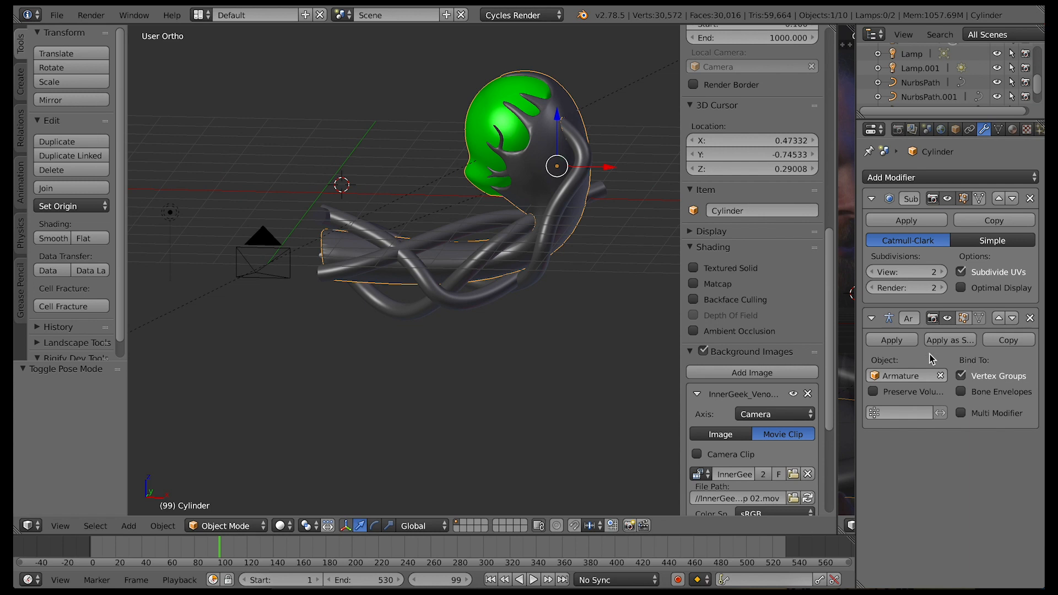
{"action": "left_click", "coordinate": [999, 129]}
{"action": "left_click", "coordinate": [1019, 253]}
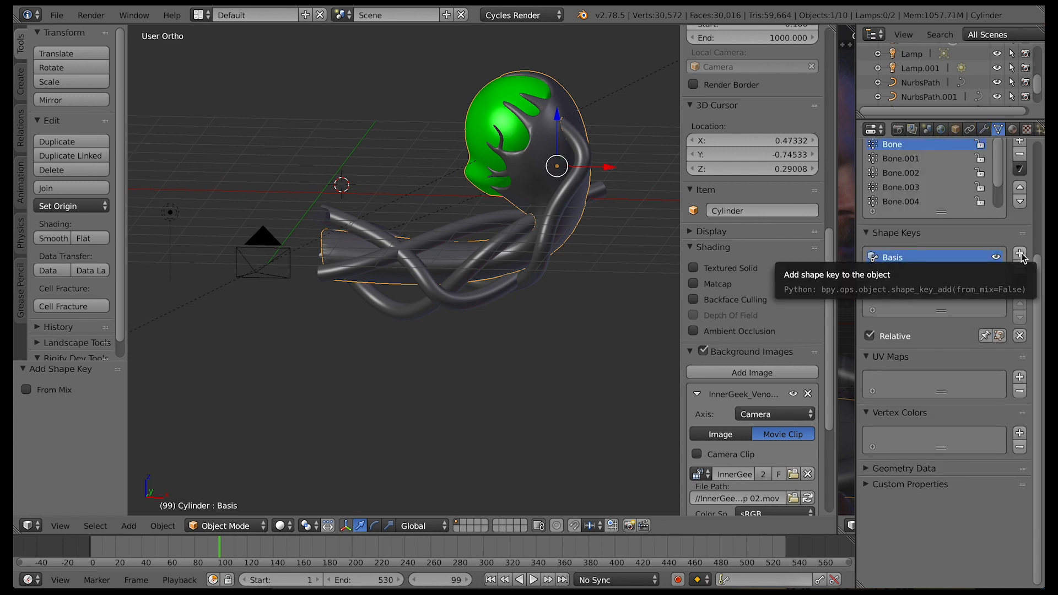
{"action": "left_click", "coordinate": [1020, 253]}
Switch the head-and-neck mesh to Edit Mode with the Key 1 shape key active
{"action": "left_click", "coordinate": [254, 528]}
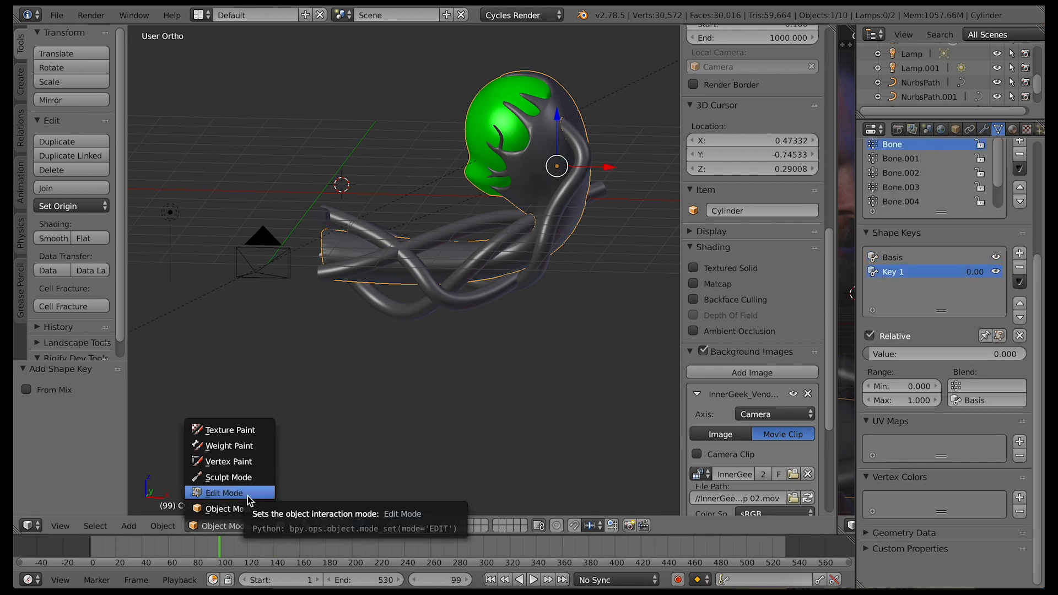
{"action": "left_click", "coordinate": [247, 494]}
{"action": "scroll", "coordinate": [603, 244], "scroll_direction": "left", "scroll_amount": 10}
{"action": "scroll", "coordinate": [603, 244], "scroll_direction": "left", "scroll_amount": 2}
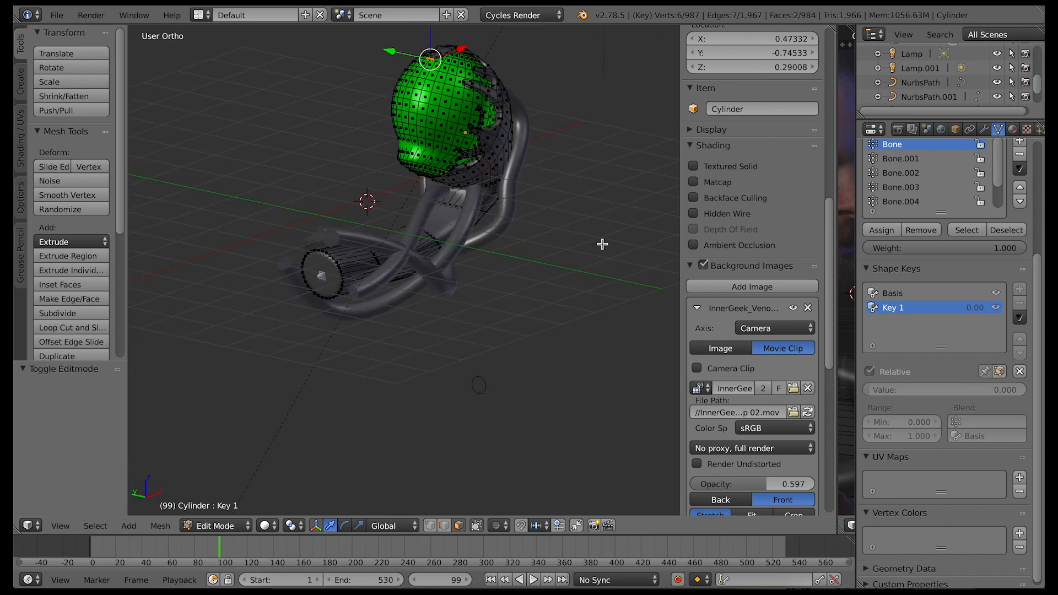
{"action": "scroll", "coordinate": [515, 197], "scroll_direction": "up", "scroll_amount": 4, "text": "ctrl"}
{"action": "scroll", "coordinate": [515, 196], "scroll_direction": "up", "scroll_amount": 5, "text": "shift"}
{"action": "scroll", "coordinate": [515, 197], "scroll_direction": "down", "scroll_amount": 8}
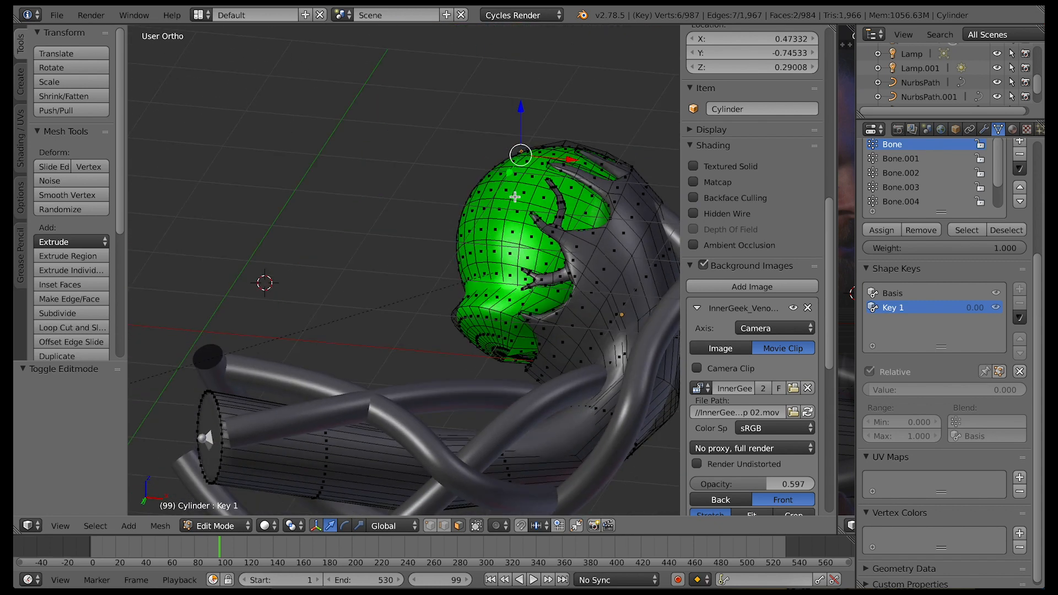
Select the green chin faces and reshape them up and back into the head along Z and X
{"action": "mouse_move", "coordinate": [492, 350]}
{"action": "left_mouse_down"}
{"action": "mouse_move", "coordinate": [510, 334]}
{"action": "mouse_move", "coordinate": [469, 363]}
{"action": "left_mouse_up"}
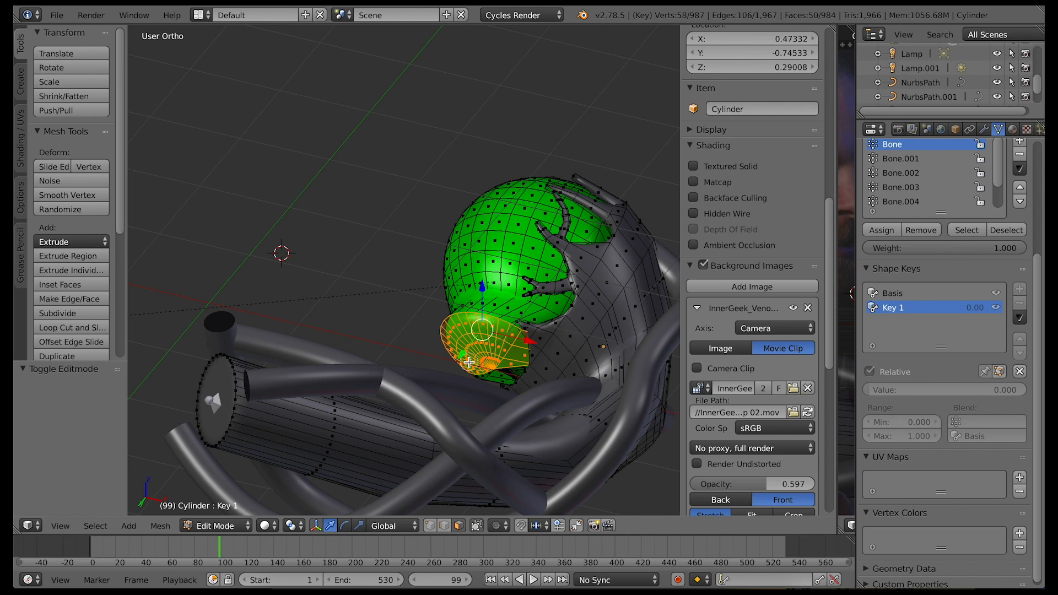
{"action": "left_click_drag", "start_coordinate": [479, 288], "coordinate": [480, 267]}
{"action": "key", "text": "ctrl+z"}
{"action": "scroll", "coordinate": [537, 284], "scroll_direction": "up", "scroll_amount": 8}
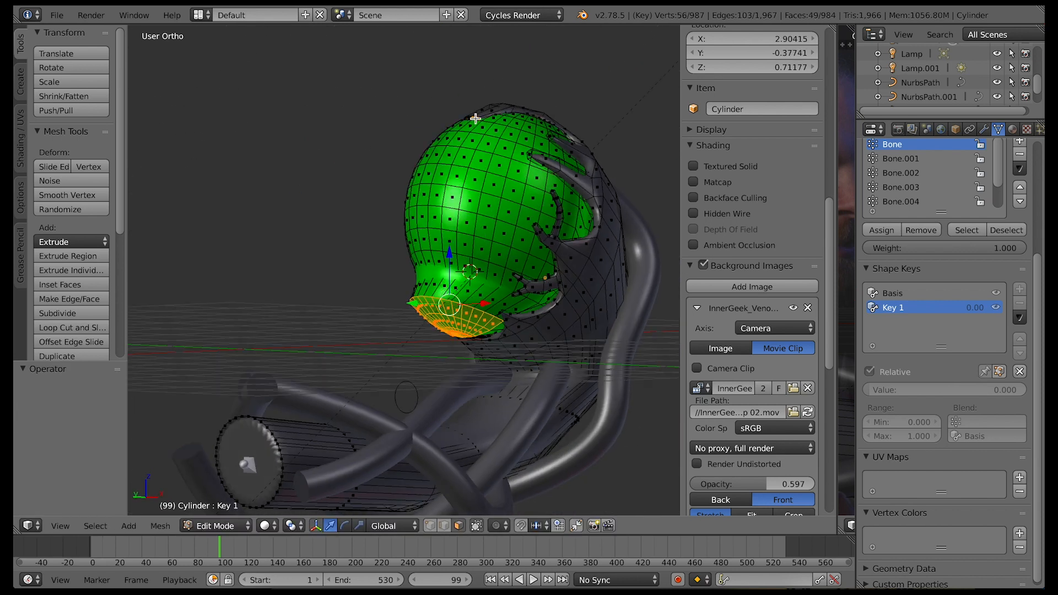
{"action": "right_click", "coordinate": [475, 119], "text": "shift"}
{"action": "scroll", "coordinate": [475, 119], "scroll_direction": "right", "scroll_amount": 8}
{"action": "left_click_drag", "start_coordinate": [521, 317], "coordinate": [546, 314]}
{"action": "left_click_drag", "start_coordinate": [506, 273], "coordinate": [509, 262]}
{"action": "left_click_drag", "start_coordinate": [552, 309], "coordinate": [564, 309]}
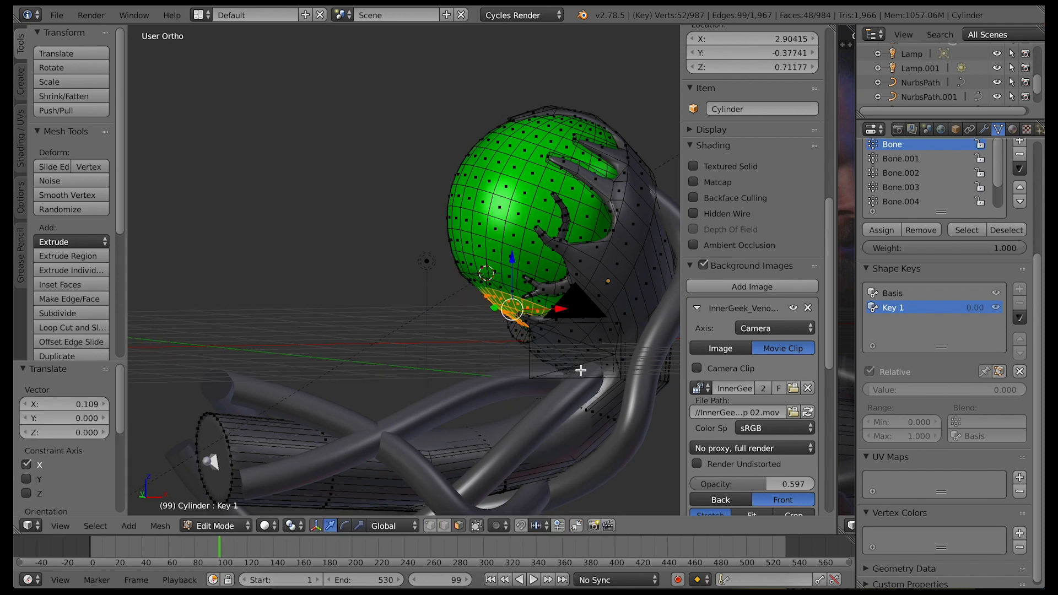
Select the dark rim face below the chin, pull it forward along X, raise it along Z and rotate it about Y
{"action": "scroll", "coordinate": [581, 370], "scroll_direction": "left", "scroll_amount": 8}
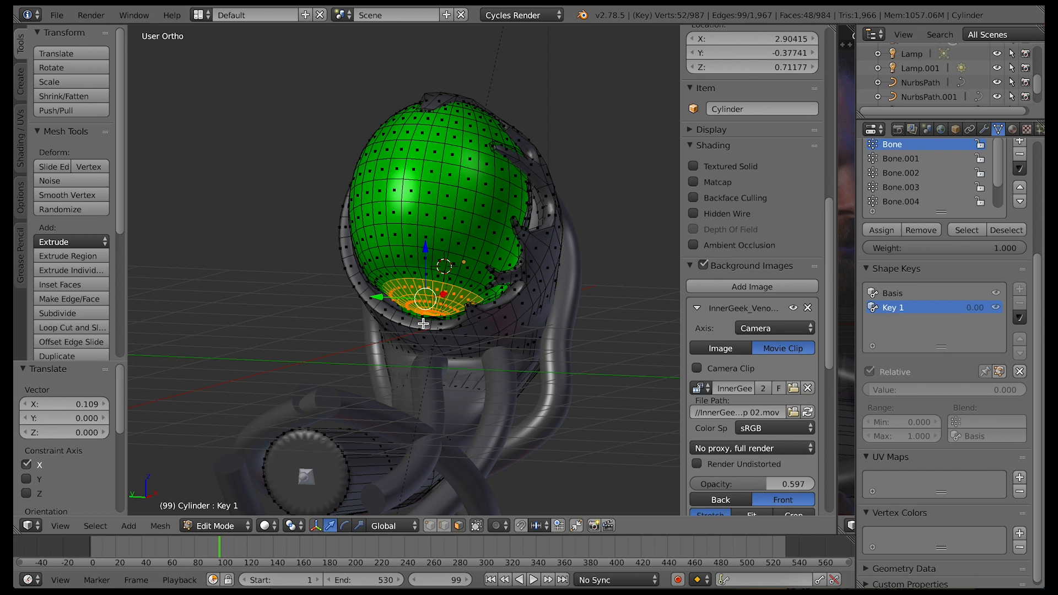
{"action": "right_click", "coordinate": [424, 324]}
{"action": "middle_click_drag", "start_coordinate": [438, 346], "coordinate": [565, 323]}
{"action": "left_click_drag", "start_coordinate": [565, 323], "coordinate": [541, 327]}
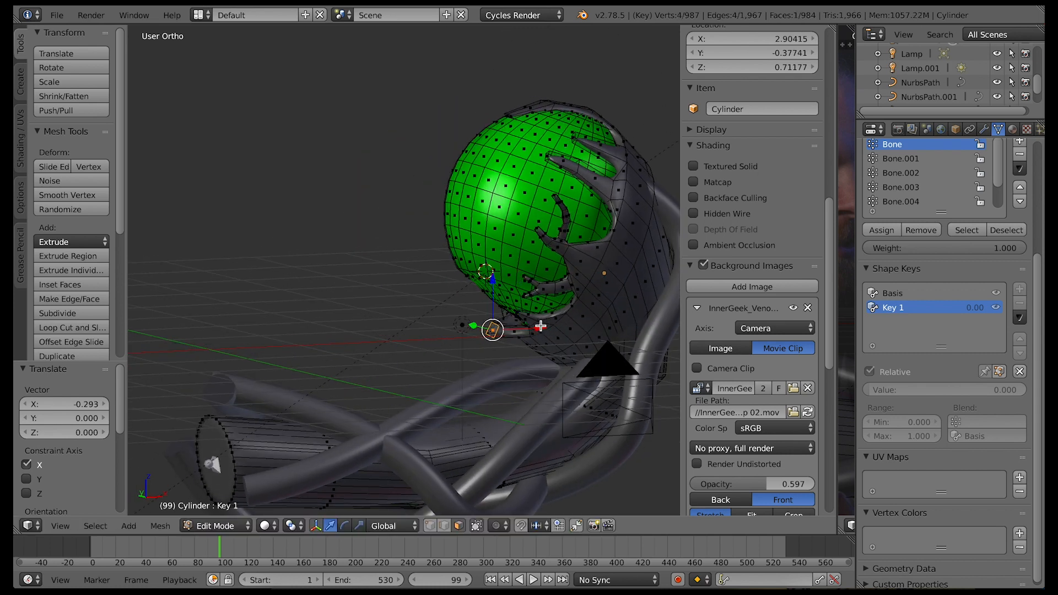
{"action": "left_click_drag", "start_coordinate": [476, 257], "coordinate": [476, 238]}
{"action": "left_click_drag", "start_coordinate": [520, 285], "coordinate": [486, 282]}
{"action": "left_click_drag", "start_coordinate": [446, 239], "coordinate": [460, 202]}
{"action": "key", "text": "r"}
{"action": "key", "text": "y"}
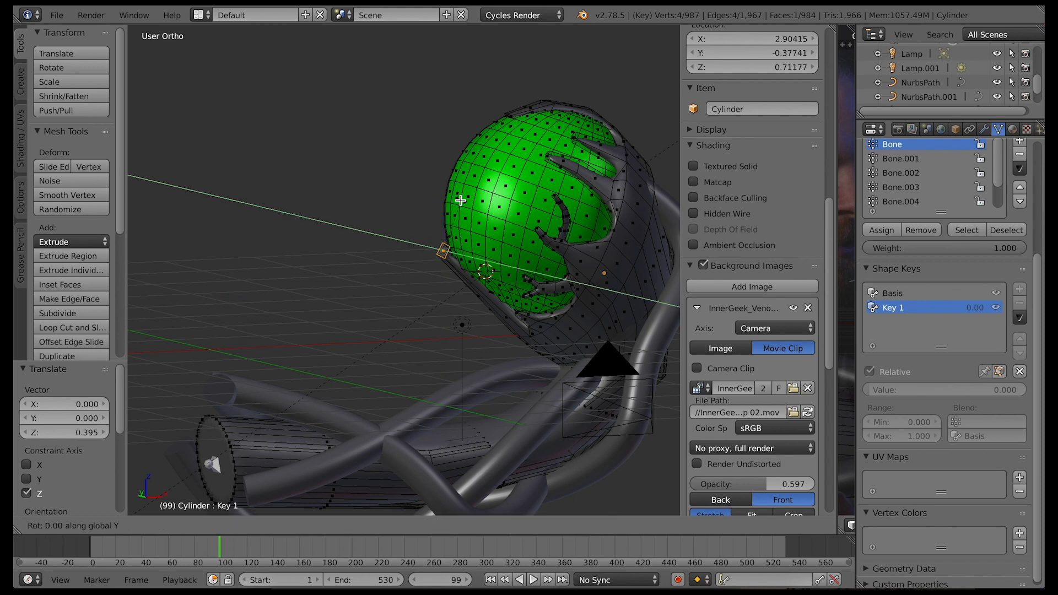
{"action": "left_click", "coordinate": [508, 251]}
Select the edge at the end of the pulled-out flap and adjust its position along X and Z
{"action": "middle_click_drag", "start_coordinate": [542, 361], "coordinate": [574, 347]}
{"action": "right_click_drag", "start_coordinate": [499, 280], "coordinate": [515, 281]}
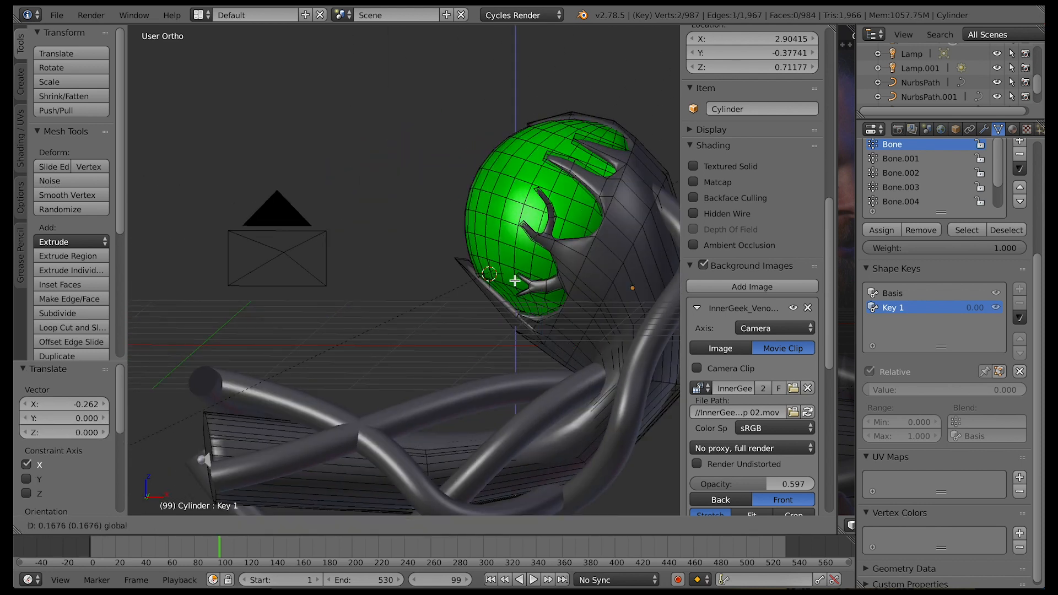
{"action": "right_click_drag", "start_coordinate": [563, 317], "coordinate": [507, 281]}
{"action": "left_click_drag", "start_coordinate": [507, 281], "coordinate": [505, 280]}
{"action": "left_click_drag", "start_coordinate": [459, 220], "coordinate": [458, 216]}
{"action": "left_click_drag", "start_coordinate": [503, 269], "coordinate": [508, 270]}
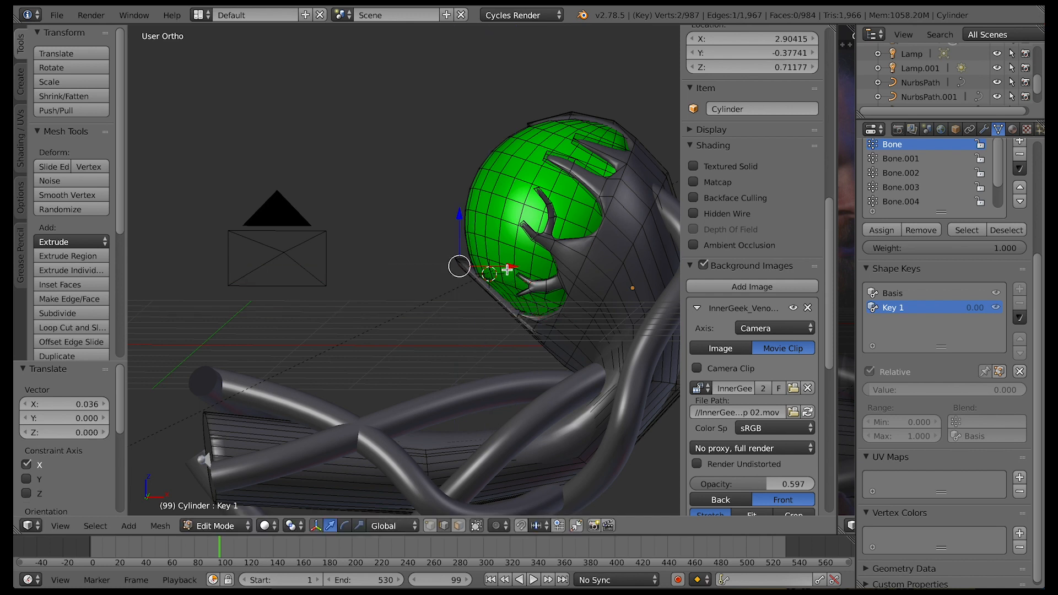
Preview Key 1 in Object Mode by scrubbing its value between 0 and 1, and return to Edit Mode
{"action": "key", "text": "Tab"}
{"action": "middle_click_drag", "start_coordinate": [507, 269], "coordinate": [490, 256]}
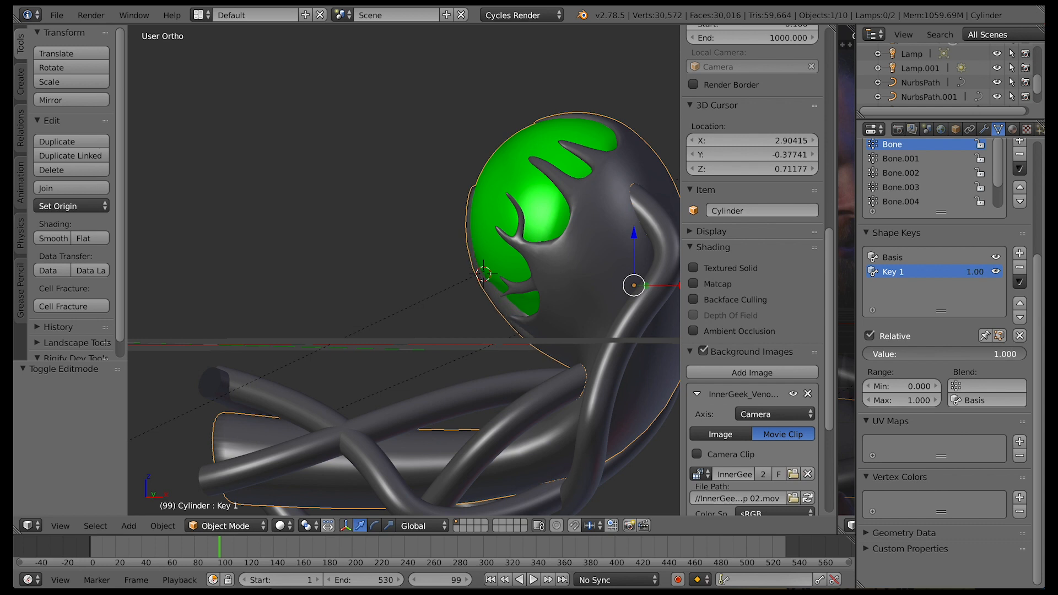
{"action": "left_click_drag", "start_coordinate": [1020, 354], "coordinate": [869, 354]}
{"action": "left_click_drag", "start_coordinate": [1014, 354], "coordinate": [869, 354]}
{"action": "key", "text": "Tab"}
Select a second rim face beside the first flap and raise it 0.906 along Z over the head
{"action": "middle_click_drag", "start_coordinate": [612, 323], "coordinate": [611, 324]}
{"action": "left_click", "coordinate": [460, 527]}
{"action": "right_click", "coordinate": [460, 296]}
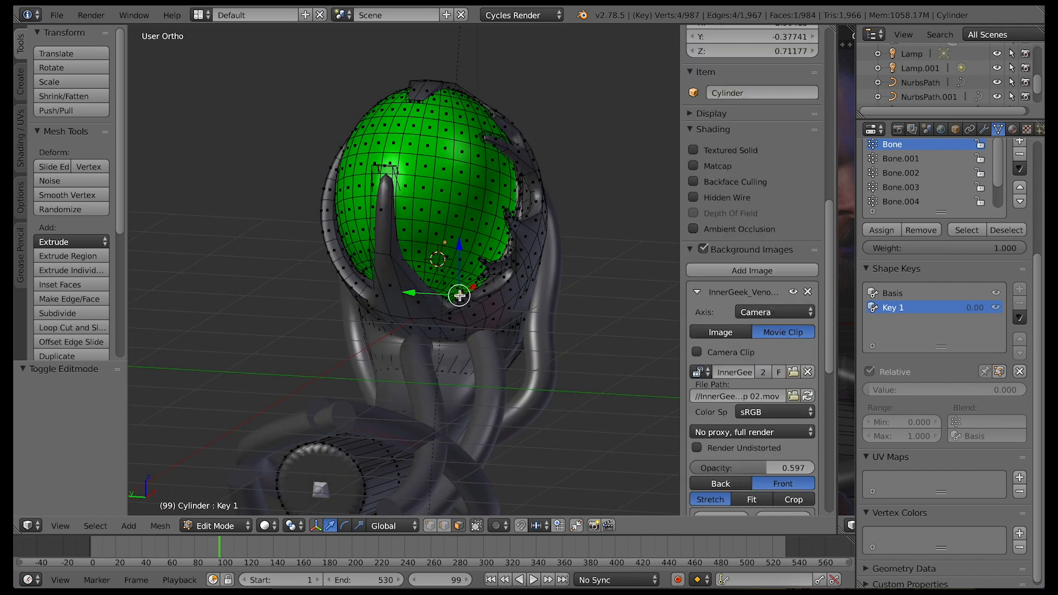
{"action": "middle_click_drag", "start_coordinate": [460, 296], "coordinate": [510, 307]}
{"action": "left_click_drag", "start_coordinate": [495, 300], "coordinate": [512, 215]}
{"action": "key", "text": "ctrl+z"}
{"action": "left_click_drag", "start_coordinate": [539, 249], "coordinate": [524, 260]}
{"action": "key", "text": "ctrl+z"}
{"action": "middle_click_drag", "start_coordinate": [524, 260], "coordinate": [485, 259]}
{"action": "left_click_drag", "start_coordinate": [513, 272], "coordinate": [511, 185]}
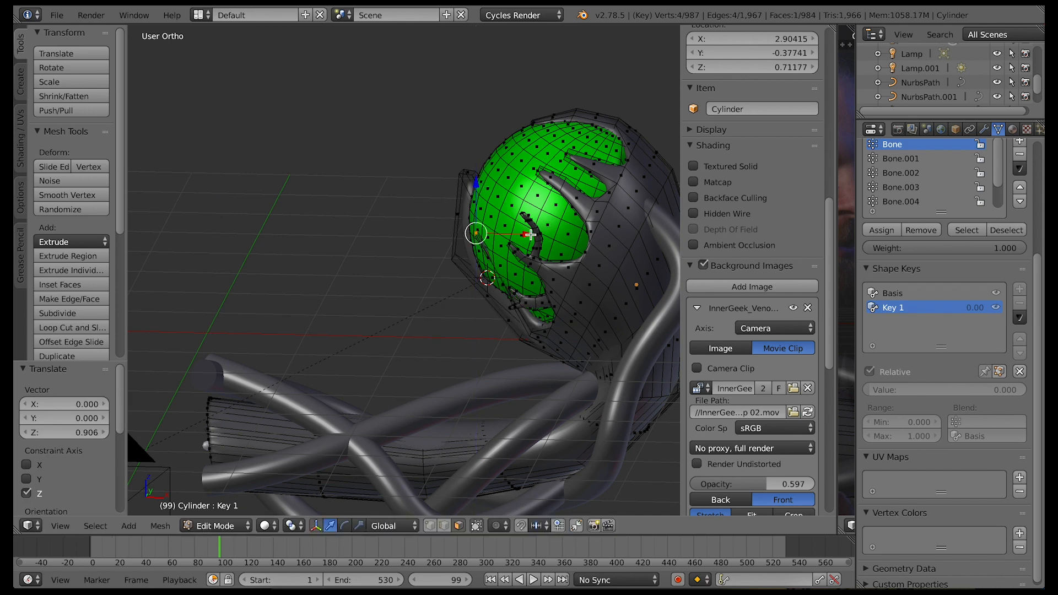
Scale the raised flap face, reposition it along X in front of the head and check it through the camera
{"action": "left_click_drag", "start_coordinate": [531, 235], "coordinate": [461, 149]}
{"action": "key", "text": "s"}
{"action": "middle_click_drag", "start_coordinate": [443, 183], "coordinate": [539, 208]}
{"action": "key", "text": "g"}
{"action": "middle_click_drag", "start_coordinate": [472, 225], "coordinate": [313, 227]}
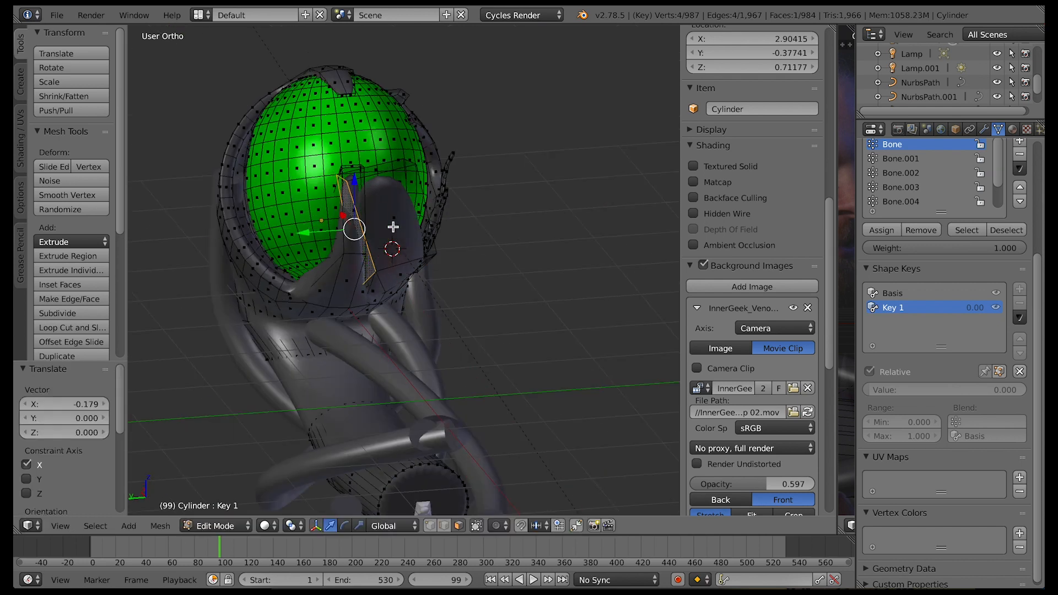
{"action": "middle_click_drag", "start_coordinate": [393, 227], "coordinate": [499, 163]}
{"action": "key", "text": "KP_0"}
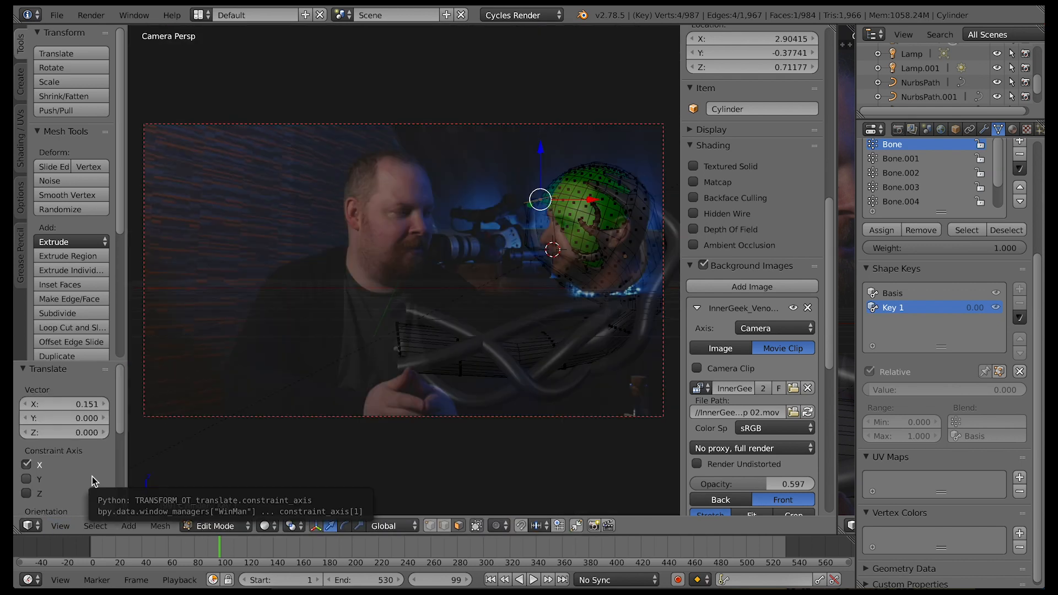
Grow the selection around the small lower side tendril, raise it 0.198 along Z and rotate it
{"action": "middle_click_drag", "start_coordinate": [527, 364], "coordinate": [610, 363]}
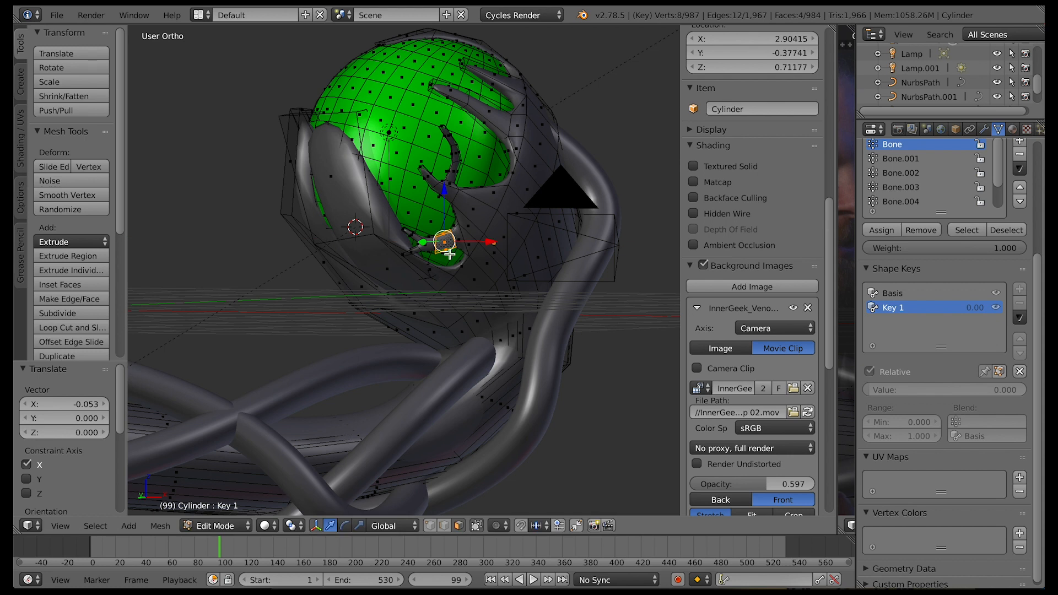
{"action": "left_click_drag", "start_coordinate": [423, 243], "coordinate": [431, 263]}
{"action": "key", "text": "ctrl+z"}
{"action": "key", "text": "ctrl+KP_Add"}
{"action": "middle_click_drag", "start_coordinate": [441, 243], "coordinate": [465, 251]}
{"action": "middle_click_drag", "start_coordinate": [378, 267], "coordinate": [417, 269]}
{"action": "key", "text": "r"}
{"action": "left_click", "coordinate": [386, 294]}
{"action": "left_click_drag", "start_coordinate": [350, 186], "coordinate": [351, 161]}
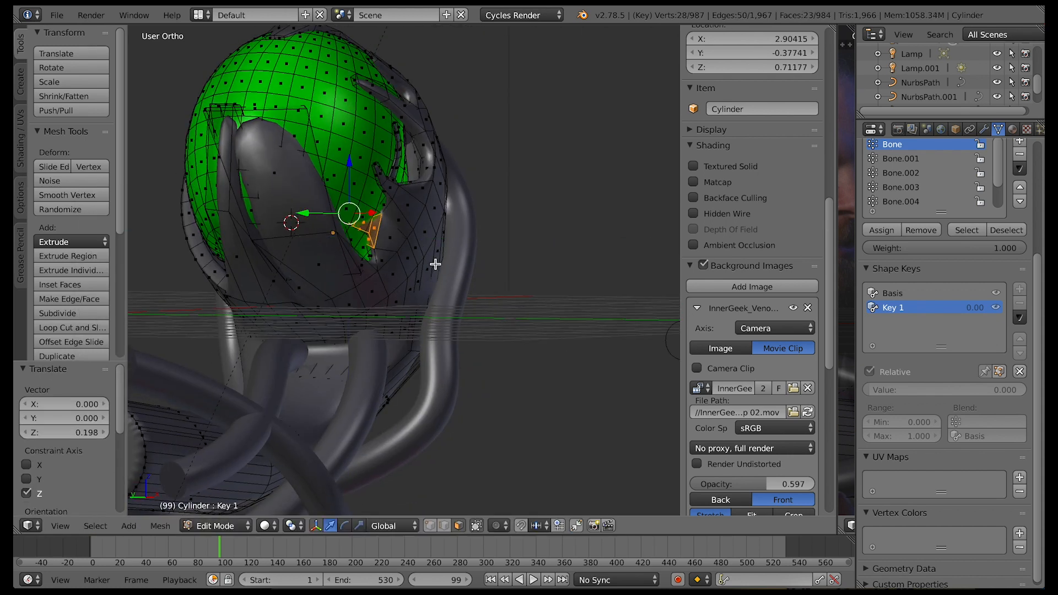
{"action": "key", "text": "r"}
{"action": "left_click", "coordinate": [426, 277]}
Shift the lower side tendril along Y, shrink the selection toward its end and rotate that part
{"action": "left_click_drag", "start_coordinate": [303, 213], "coordinate": [316, 212]}
{"action": "middle_click_drag", "start_coordinate": [386, 242], "coordinate": [325, 241]}
{"action": "left_click_drag", "start_coordinate": [499, 211], "coordinate": [452, 192]}
{"action": "key", "text": "ctrl+KP_Subtract"}
{"action": "key", "text": "r"}
{"action": "left_click", "coordinate": [409, 248]}
Raise the side tendril's end along Z, adjust it along Y and rotate it about Z
{"action": "left_click_drag", "start_coordinate": [403, 140], "coordinate": [389, 71]}
{"action": "left_click_drag", "start_coordinate": [436, 123], "coordinate": [444, 123]}
{"action": "middle_click_drag", "start_coordinate": [237, 193], "coordinate": [345, 171]}
{"action": "left_click_drag", "start_coordinate": [280, 119], "coordinate": [264, 119]}
{"action": "middle_click_drag", "start_coordinate": [328, 129], "coordinate": [330, 82]}
{"action": "key", "text": "r"}
{"action": "key", "text": "z"}
{"action": "left_click", "coordinate": [378, 200]}
Select individual faces around the side tendril and adjust them, using wireframe display to reach hidden ones
{"action": "right_click", "coordinate": [345, 107]}
{"action": "left_click_drag", "start_coordinate": [331, 110], "coordinate": [325, 110]}
{"action": "middle_click_drag", "start_coordinate": [326, 110], "coordinate": [496, 207]}
{"action": "right_click", "coordinate": [259, 217]}
{"action": "left_click_drag", "start_coordinate": [317, 150], "coordinate": [364, 158]}
{"action": "middle_click_drag", "start_coordinate": [364, 159], "coordinate": [298, 181]}
{"action": "right_click", "coordinate": [329, 168]}
{"action": "key", "text": "z"}
{"action": "left_click_drag", "start_coordinate": [298, 182], "coordinate": [286, 165]}
{"action": "key", "text": "z"}
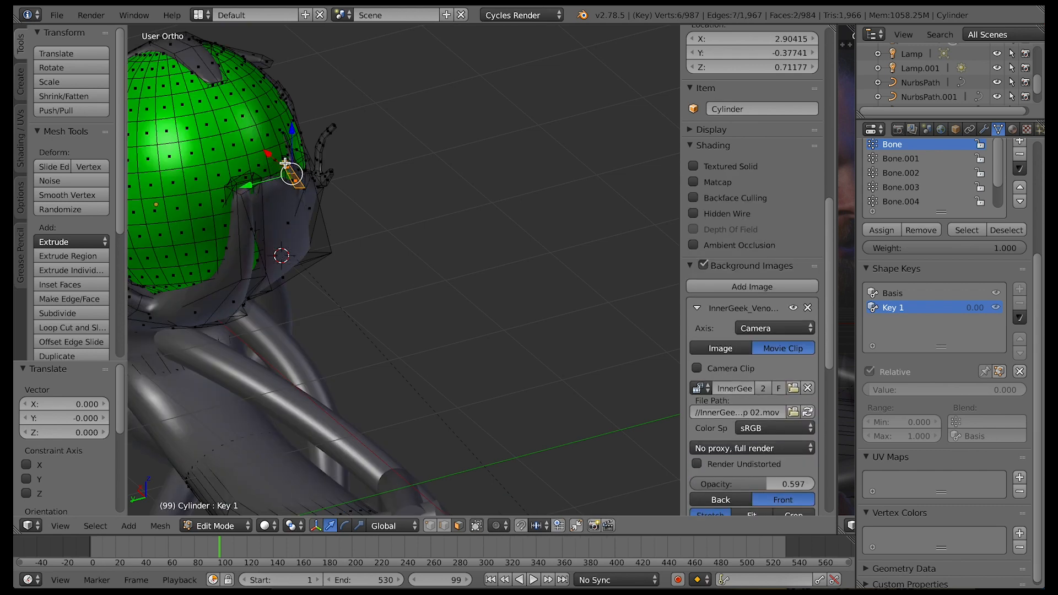
Select the side tendril's end face and move it upward along the head
{"action": "middle_click_drag", "start_coordinate": [285, 164], "coordinate": [272, 107]}
{"action": "right_click", "coordinate": [309, 88], "text": "shift"}
{"action": "left_click_drag", "start_coordinate": [309, 88], "coordinate": [294, 61]}
{"action": "middle_click_drag", "start_coordinate": [294, 61], "coordinate": [335, 61]}
{"action": "left_click_drag", "start_coordinate": [335, 62], "coordinate": [324, 66]}
{"action": "middle_click_drag", "start_coordinate": [325, 66], "coordinate": [467, 325]}
{"action": "left_click", "coordinate": [63, 525]}
{"action": "left_click", "coordinate": [88, 474]}
Select another face on the side growth, scale it and shift it against the head
{"action": "middle_click_drag", "start_coordinate": [419, 287], "coordinate": [289, 194]}
{"action": "right_click", "coordinate": [317, 166], "text": "shift"}
{"action": "key", "text": "s"}
{"action": "left_click", "coordinate": [357, 191]}
{"action": "left_click_drag", "start_coordinate": [479, 179], "coordinate": [313, 178]}
{"action": "left_click_drag", "start_coordinate": [258, 131], "coordinate": [286, 232]}
{"action": "left_click_drag", "start_coordinate": [311, 277], "coordinate": [356, 284]}
{"action": "left_click_drag", "start_coordinate": [557, 160], "coordinate": [462, 159]}
{"action": "left_click_drag", "start_coordinate": [410, 112], "coordinate": [411, 120]}
Select the end faces of the top strip and stretch them down over the front of the head
{"action": "right_click", "coordinate": [588, 177]}
{"action": "middle_click_drag", "start_coordinate": [589, 178], "coordinate": [496, 192]}
{"action": "right_click", "coordinate": [241, 88], "text": "alt"}
{"action": "right_click", "coordinate": [182, 89], "text": "shift"}
{"action": "middle_click_drag", "start_coordinate": [240, 96], "coordinate": [203, 224]}
{"action": "left_click_drag", "start_coordinate": [138, 206], "coordinate": [211, 209]}
{"action": "left_click_drag", "start_coordinate": [224, 166], "coordinate": [224, 142]}
{"action": "middle_click_drag", "start_coordinate": [225, 142], "coordinate": [269, 267]}
{"action": "right_click", "coordinate": [236, 269], "text": "shift"}
{"action": "left_click_drag", "start_coordinate": [289, 228], "coordinate": [285, 206]}
{"action": "middle_click_drag", "start_coordinate": [285, 206], "coordinate": [441, 308]}
In face select mode, select the thin side tendril's faces, rotate them and shift them along Y
{"action": "left_click", "coordinate": [459, 526]}
{"action": "middle_click_drag", "start_coordinate": [468, 447], "coordinate": [633, 389]}
{"action": "right_click", "coordinate": [585, 439]}
{"action": "right_click", "coordinate": [605, 453], "text": "shift"}
{"action": "right_click", "coordinate": [623, 441], "text": "shift"}
{"action": "right_click", "coordinate": [618, 439], "text": "shift"}
{"action": "right_click", "coordinate": [290, 405], "text": "shift"}
{"action": "middle_click_drag", "start_coordinate": [293, 405], "coordinate": [601, 380]}
{"action": "left_click_drag", "start_coordinate": [600, 375], "coordinate": [557, 352]}
{"action": "left_click_drag", "start_coordinate": [551, 295], "coordinate": [517, 279]}
{"action": "left_click_drag", "start_coordinate": [582, 266], "coordinate": [554, 289]}
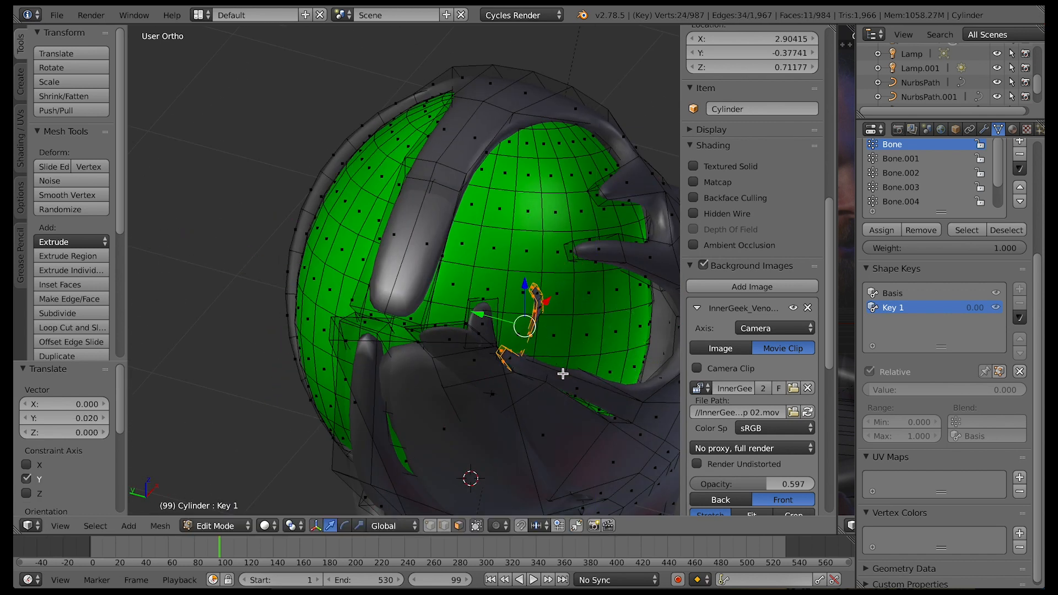
{"action": "key", "text": "r"}
{"action": "left_click", "coordinate": [580, 360]}
{"action": "left_click_drag", "start_coordinate": [511, 323], "coordinate": [484, 301]}
Select two faces on the thin side tendril and move them -0.022 along Y
{"action": "middle_click_drag", "start_coordinate": [484, 301], "coordinate": [369, 262]}
{"action": "right_click", "coordinate": [453, 280]}
{"action": "right_click", "coordinate": [467, 312], "text": "shift"}
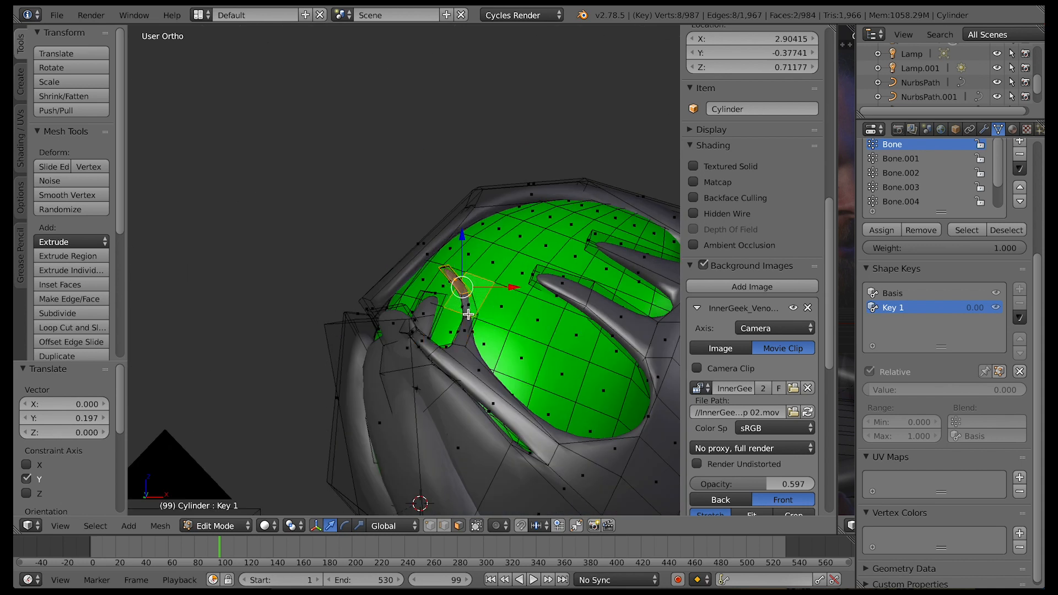
{"action": "key", "text": "ctrl+z"}
{"action": "middle_click_drag", "start_coordinate": [466, 307], "coordinate": [611, 309]}
{"action": "left_click_drag", "start_coordinate": [474, 305], "coordinate": [479, 305]}
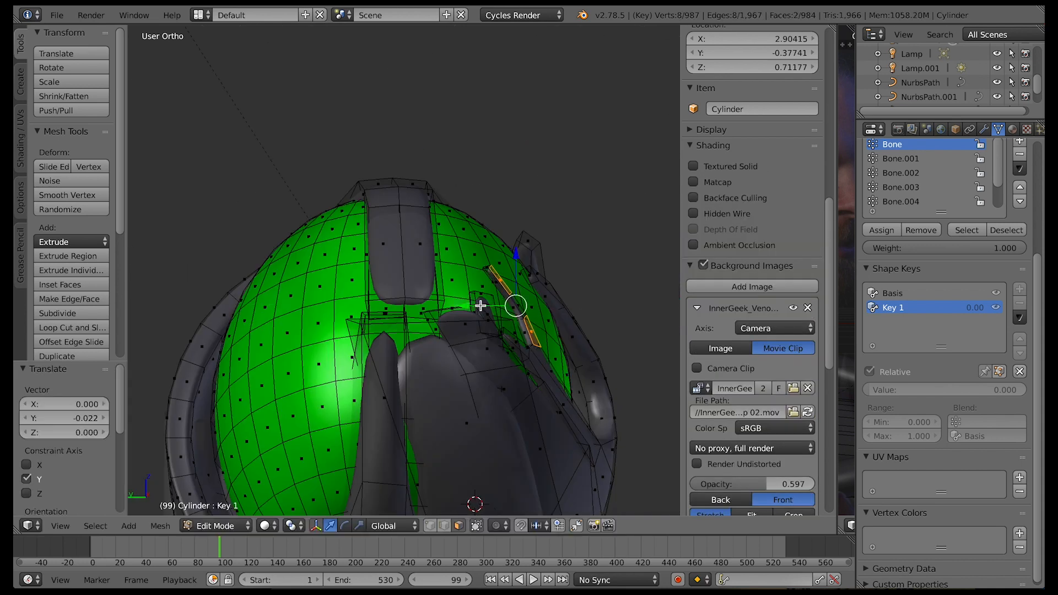
Select further faces of the thin side tendril one after another and shift them against the head
{"action": "middle_click_drag", "start_coordinate": [479, 304], "coordinate": [433, 306]}
{"action": "right_click", "coordinate": [504, 282]}
{"action": "left_click_drag", "start_coordinate": [463, 308], "coordinate": [434, 311]}
{"action": "middle_click_drag", "start_coordinate": [435, 311], "coordinate": [344, 234]}
{"action": "right_click", "coordinate": [524, 383]}
{"action": "middle_click_drag", "start_coordinate": [445, 315], "coordinate": [404, 466]}
{"action": "right_click", "coordinate": [404, 465]}
{"action": "left_click_drag", "start_coordinate": [441, 462], "coordinate": [466, 466]}
{"action": "left_click_drag", "start_coordinate": [417, 415], "coordinate": [415, 386]}
{"action": "left_click_drag", "start_coordinate": [414, 435], "coordinate": [407, 442]}
{"action": "middle_click_drag", "start_coordinate": [406, 441], "coordinate": [490, 454]}
Select a face on the side growth, grow the selection, shift it inward and rotate it
{"action": "right_click", "coordinate": [574, 277]}
{"action": "key", "text": "ctrl+KP_Add"}
{"action": "left_click_drag", "start_coordinate": [612, 288], "coordinate": [559, 282]}
{"action": "left_click_drag", "start_coordinate": [537, 241], "coordinate": [537, 216]}
{"action": "left_click_drag", "start_coordinate": [494, 267], "coordinate": [465, 267]}
{"action": "middle_click_drag", "start_coordinate": [465, 267], "coordinate": [554, 292]}
{"action": "key", "text": "r"}
{"action": "left_click", "coordinate": [560, 352]}
Select a single face on the front growth and adjust its position, including along Z
{"action": "middle_click_drag", "start_coordinate": [560, 331], "coordinate": [381, 308]}
{"action": "right_click", "coordinate": [358, 316]}
{"action": "left_click_drag", "start_coordinate": [405, 313], "coordinate": [394, 313]}
{"action": "middle_click_drag", "start_coordinate": [393, 313], "coordinate": [467, 332]}
{"action": "left_click_drag", "start_coordinate": [467, 333], "coordinate": [468, 325]}
{"action": "middle_click_drag", "start_coordinate": [468, 326], "coordinate": [388, 303]}
{"action": "left_click_drag", "start_coordinate": [388, 303], "coordinate": [387, 288]}
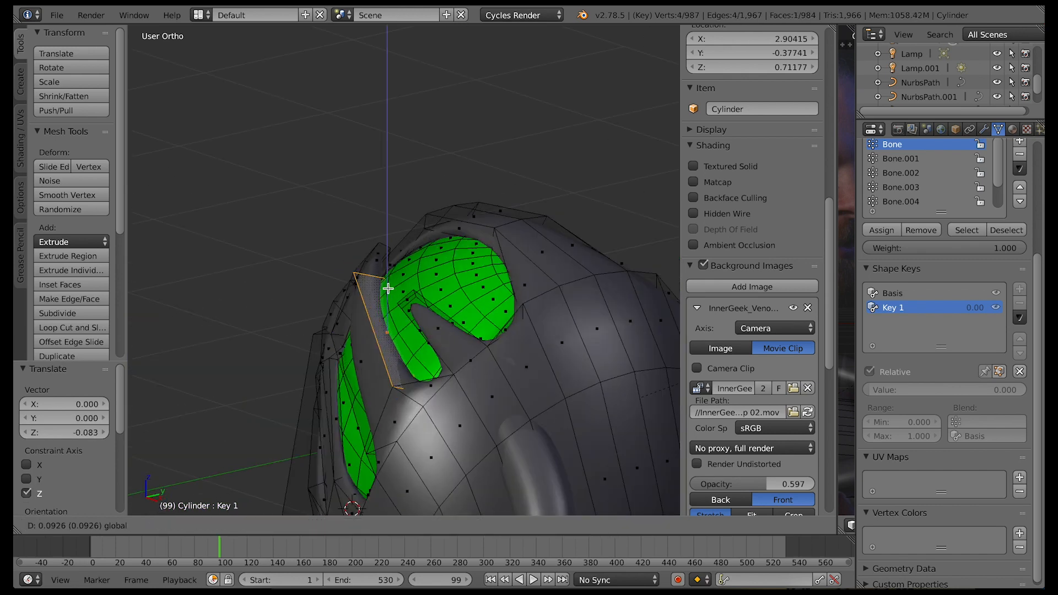
{"action": "middle_click_drag", "start_coordinate": [388, 284], "coordinate": [562, 380]}
Select the next faces on the neighbouring growth and shift them over the exposed green area
{"action": "right_click", "coordinate": [583, 433]}
{"action": "right_click", "coordinate": [617, 428]}
{"action": "middle_click_drag", "start_coordinate": [616, 428], "coordinate": [680, 434]}
{"action": "left_click_drag", "start_coordinate": [681, 433], "coordinate": [534, 434]}
{"action": "left_click_drag", "start_coordinate": [514, 373], "coordinate": [515, 296]}
{"action": "middle_click_drag", "start_coordinate": [441, 331], "coordinate": [534, 380]}
{"action": "left_click_drag", "start_coordinate": [557, 281], "coordinate": [444, 282]}
Reposition the selected part of the growth and scale it to cover more of the head
{"action": "mouse_move", "coordinate": [584, 353]}
{"action": "middle_mouse_down"}
{"action": "mouse_move", "coordinate": [520, 385]}
{"action": "mouse_move", "coordinate": [573, 364]}
{"action": "middle_mouse_up"}
{"action": "left_click_drag", "start_coordinate": [621, 269], "coordinate": [512, 277]}
{"action": "left_click_drag", "start_coordinate": [469, 257], "coordinate": [469, 208]}
{"action": "left_click_drag", "start_coordinate": [511, 247], "coordinate": [472, 241]}
{"action": "key", "text": "s"}
{"action": "middle_click_drag", "start_coordinate": [472, 240], "coordinate": [529, 276]}
{"action": "left_click_drag", "start_coordinate": [422, 193], "coordinate": [389, 189]}
{"action": "left_click_drag", "start_coordinate": [505, 221], "coordinate": [541, 173]}
Pull the selected part further over the head, moving it -0.229 along Y
{"action": "middle_click_drag", "start_coordinate": [579, 292], "coordinate": [556, 206]}
{"action": "left_click_drag", "start_coordinate": [557, 207], "coordinate": [527, 176]}
{"action": "left_click_drag", "start_coordinate": [515, 212], "coordinate": [411, 199]}
{"action": "left_click_drag", "start_coordinate": [458, 177], "coordinate": [485, 203]}
{"action": "middle_click_drag", "start_coordinate": [486, 204], "coordinate": [393, 296]}
{"action": "left_click_drag", "start_coordinate": [418, 237], "coordinate": [428, 283]}
{"action": "middle_click_drag", "start_coordinate": [428, 284], "coordinate": [469, 265]}
In edge select mode, select the edge above the green opening and shift it along Y
{"action": "left_click", "coordinate": [444, 526]}
{"action": "right_click", "coordinate": [568, 269]}
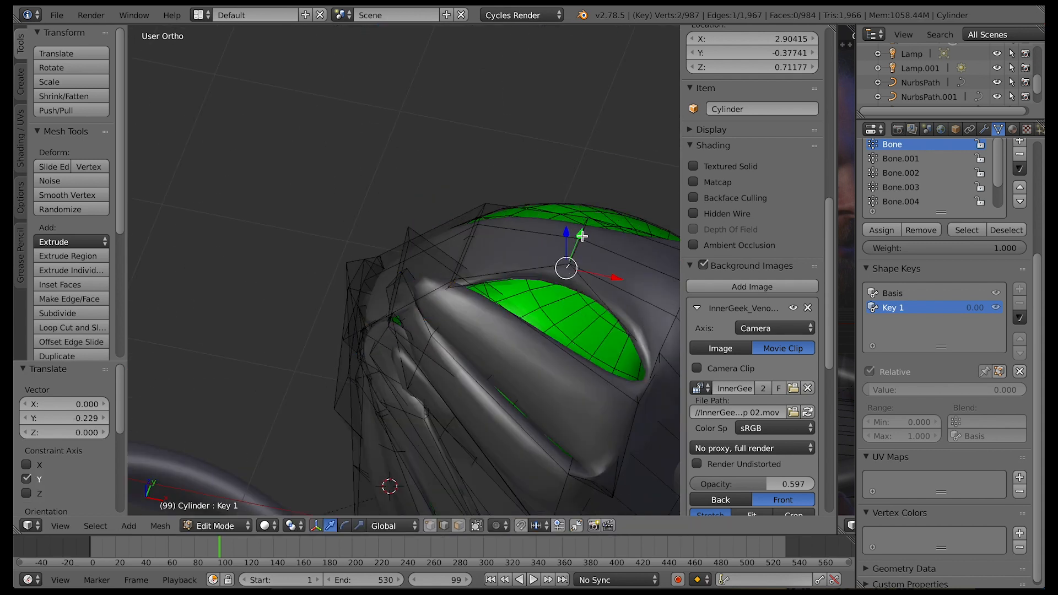
{"action": "left_click_drag", "start_coordinate": [582, 236], "coordinate": [561, 285]}
In camera view, set the background clip to Back, leave Edit Mode and scrub the Key 1 value to 0
{"action": "key", "text": "KP_0"}
{"action": "left_click", "coordinate": [721, 494]}
{"action": "left_click", "coordinate": [216, 526]}
{"action": "left_click", "coordinate": [226, 506]}
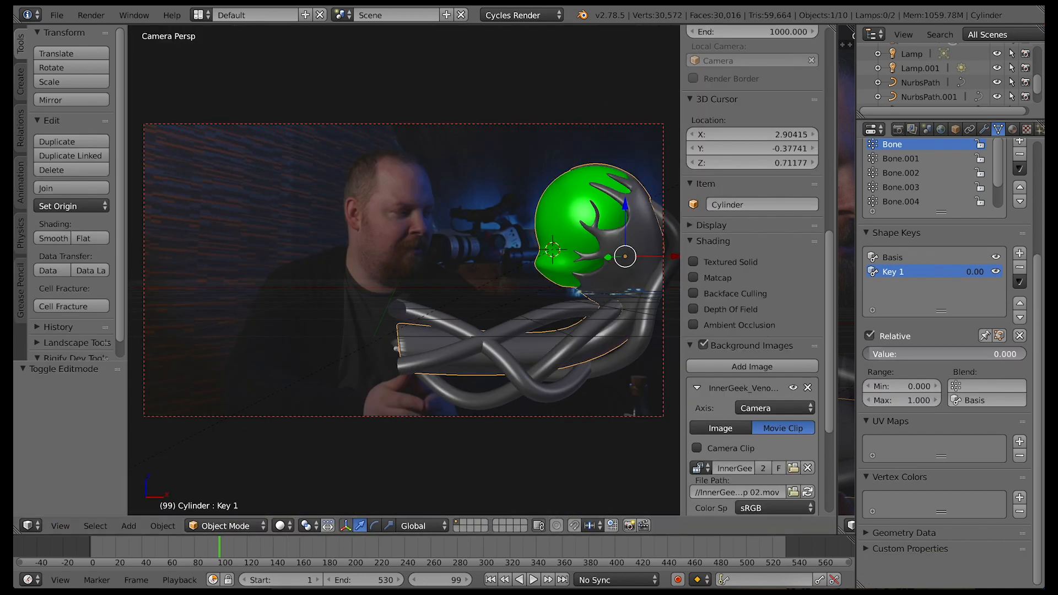
{"action": "left_click_drag", "start_coordinate": [1017, 355], "coordinate": [864, 354]}
Select the armature in the neck, switch it to Pose Mode and select all its bones
{"action": "left_click", "coordinate": [237, 529]}
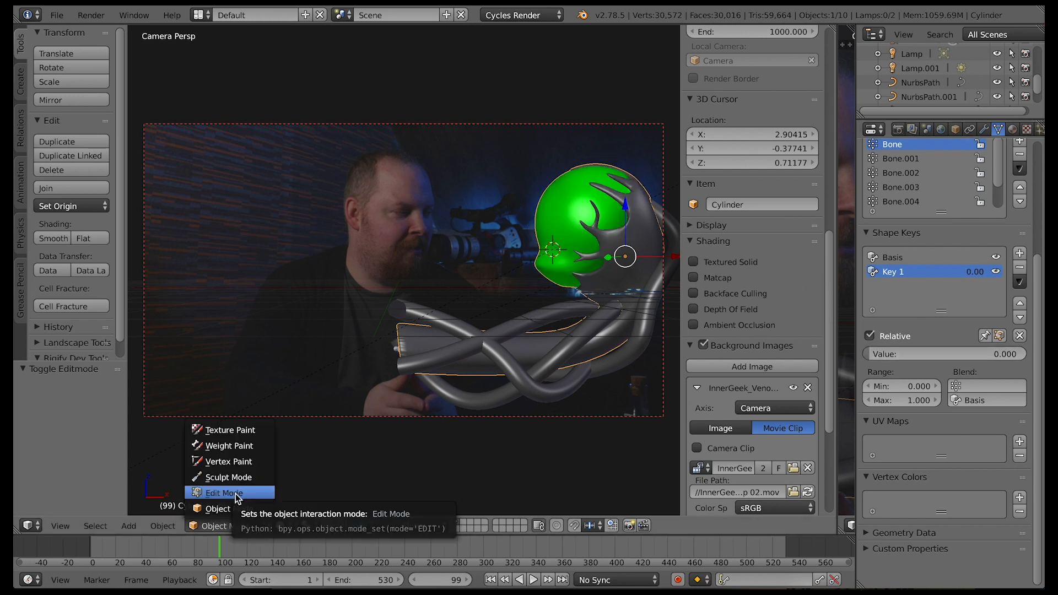
{"action": "left_click", "coordinate": [236, 494]}
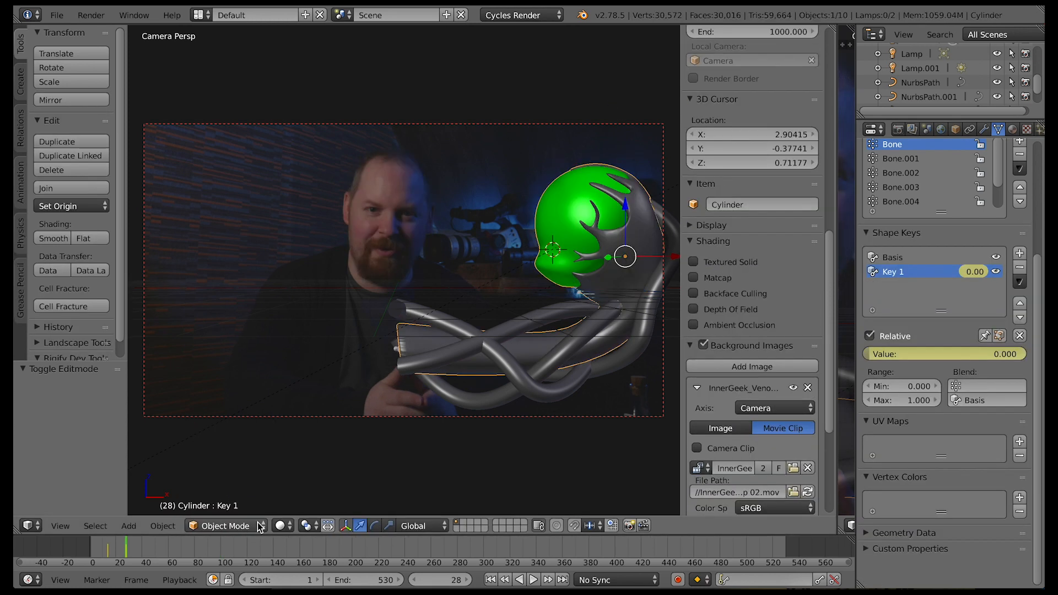
{"action": "right_click", "coordinate": [398, 351]}
{"action": "left_click", "coordinate": [220, 526]}
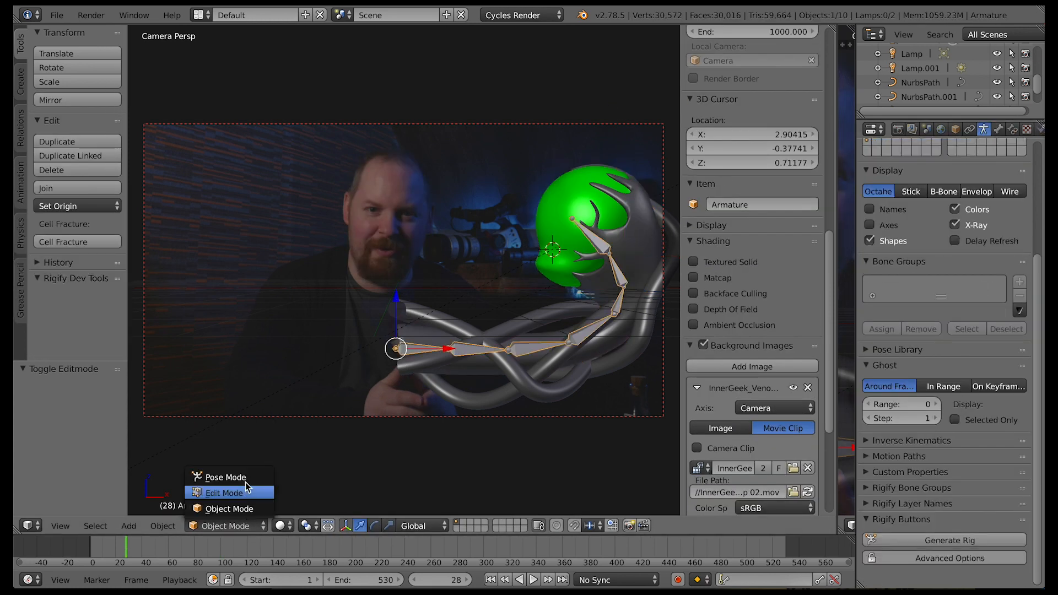
{"action": "left_click", "coordinate": [204, 475]}
{"action": "key", "text": "a"}
{"action": "key", "text": "a"}
{"action": "scroll", "coordinate": [760, 294], "scroll_direction": "up", "scroll_amount": 15}
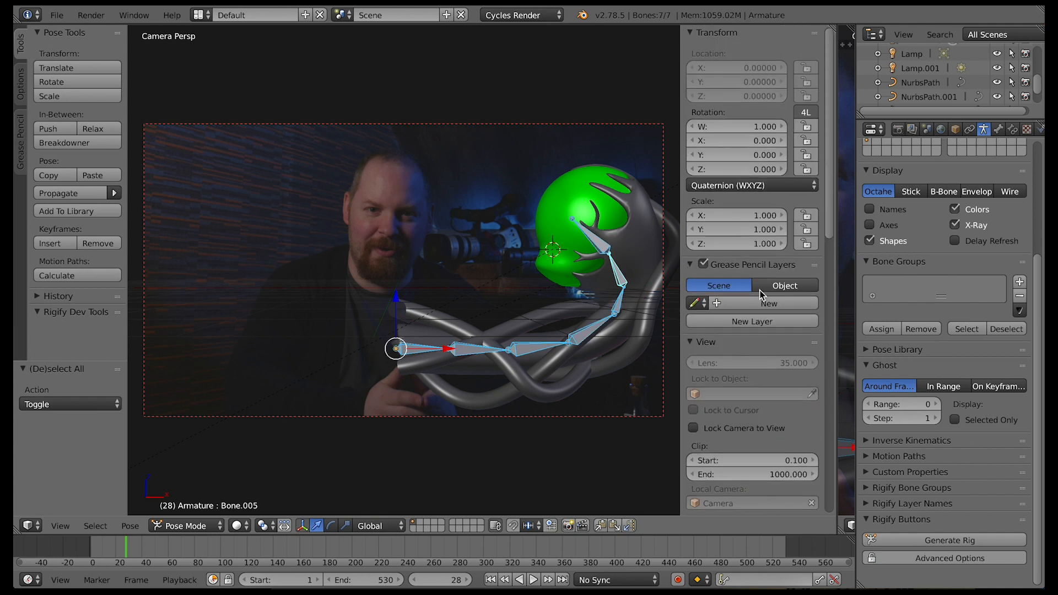
Play through the footage, go to frame 34 and insert a LocRotScale keyframe on all bones
{"action": "key", "text": "alt+a"}
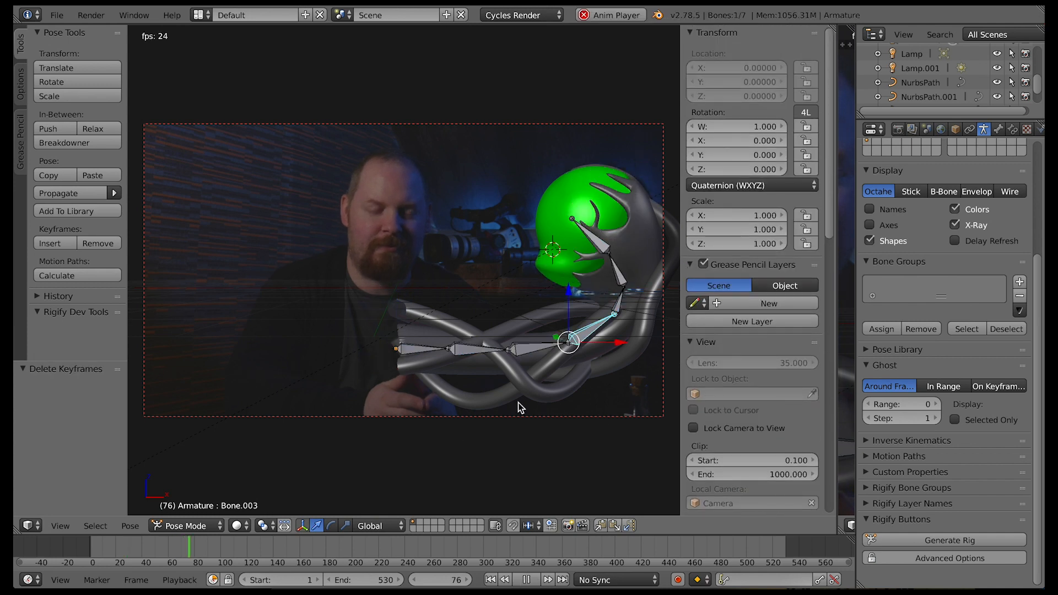
{"action": "key", "text": "alt+a"}
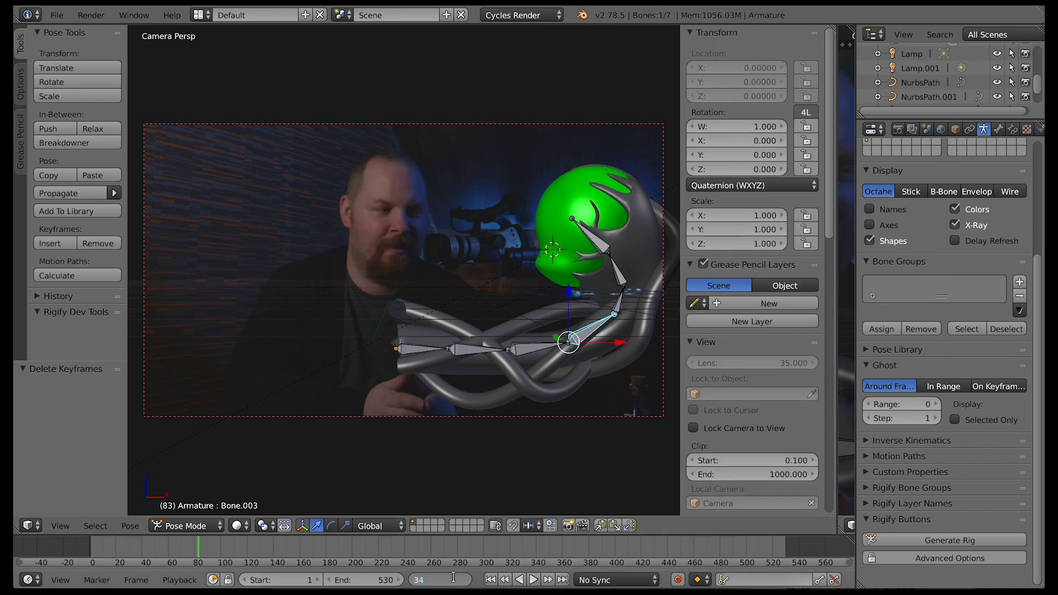
{"action": "left_click", "coordinate": [453, 577]}
{"action": "type", "text": "34"}
{"action": "key", "text": "Return"}
{"action": "key", "text": "a"}
{"action": "key", "text": "i"}
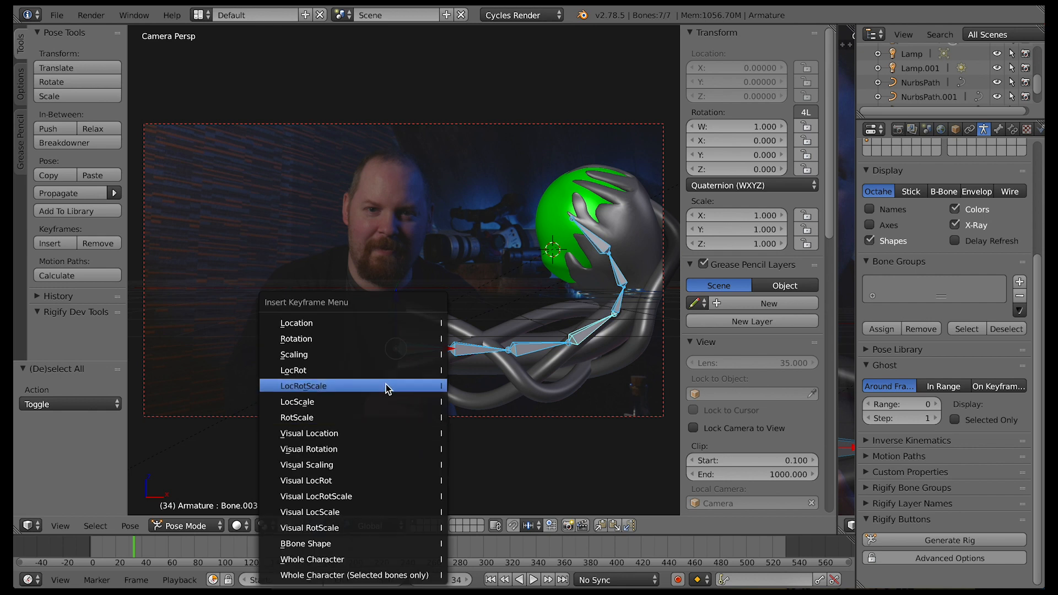
{"action": "left_click", "coordinate": [386, 385]}
Step back to frame 23 and move all bones -0.424 along X
{"action": "key", "text": "Left"}
{"action": "key", "text": "Left"}
{"action": "key", "text": "Left"}
{"action": "key", "text": "Left"}
{"action": "key", "text": "Left"}
{"action": "key", "text": "Left"}
{"action": "key", "text": "Left"}
{"action": "key", "text": "Left"}
{"action": "key", "text": "Left"}
{"action": "key", "text": "Left"}
{"action": "key", "text": "Left"}
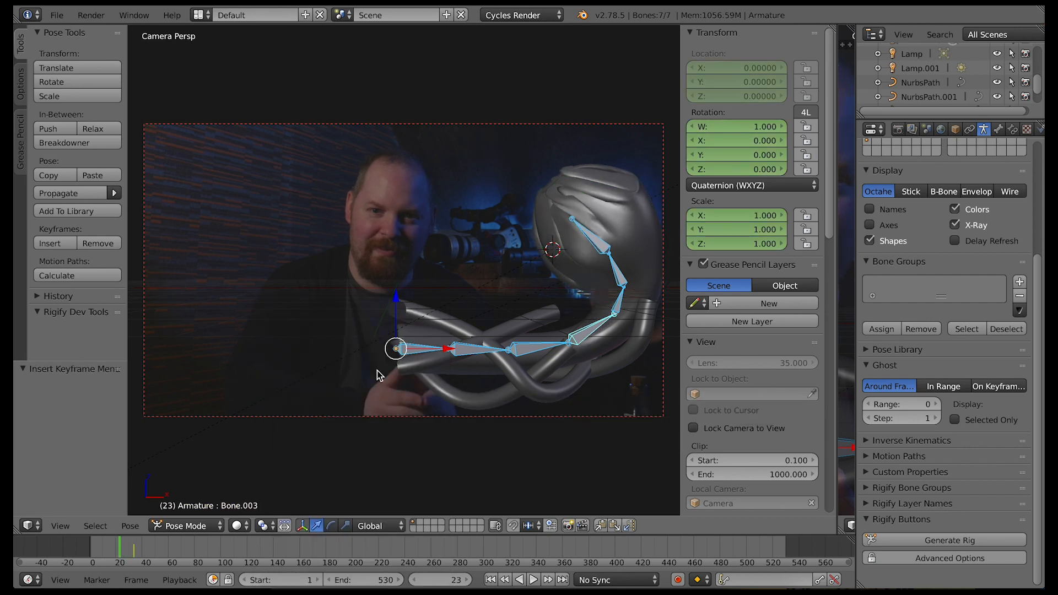
{"action": "right_click", "coordinate": [433, 337]}
{"action": "right_click", "coordinate": [413, 351]}
{"action": "key", "text": "a"}
{"action": "key", "text": "a"}
{"action": "key", "text": "g"}
{"action": "key", "text": "x"}
{"action": "left_click", "coordinate": [429, 353]}
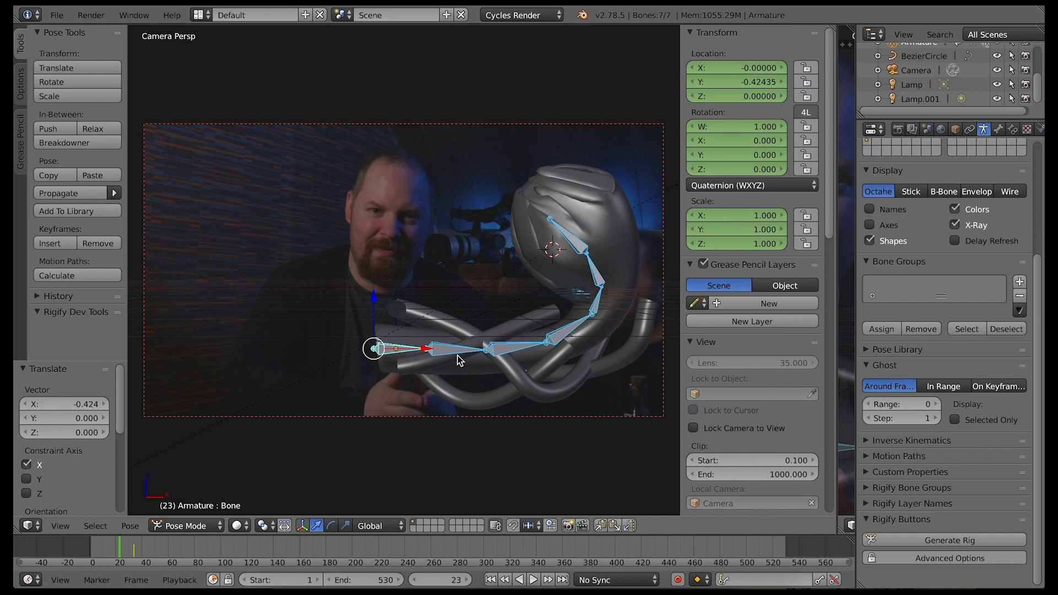
Rotate the third neck bone 17.82° and the fourth 24.677° about global Y
{"action": "right_click", "coordinate": [502, 352]}
{"action": "key", "text": "r"}
{"action": "key", "text": "y"}
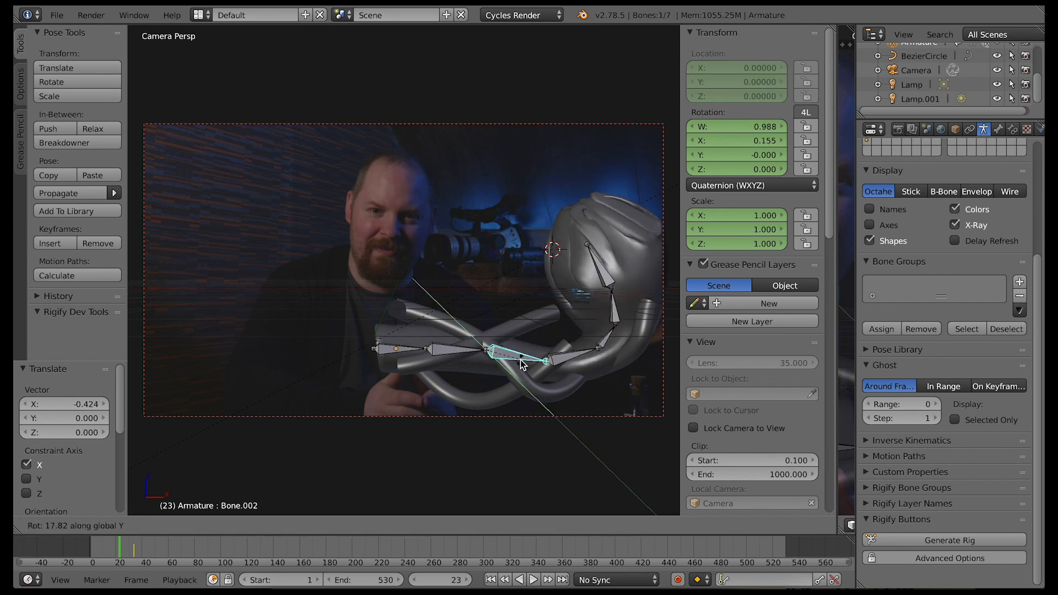
{"action": "left_click", "coordinate": [523, 364]}
{"action": "key", "text": "r"}
{"action": "key", "text": "y"}
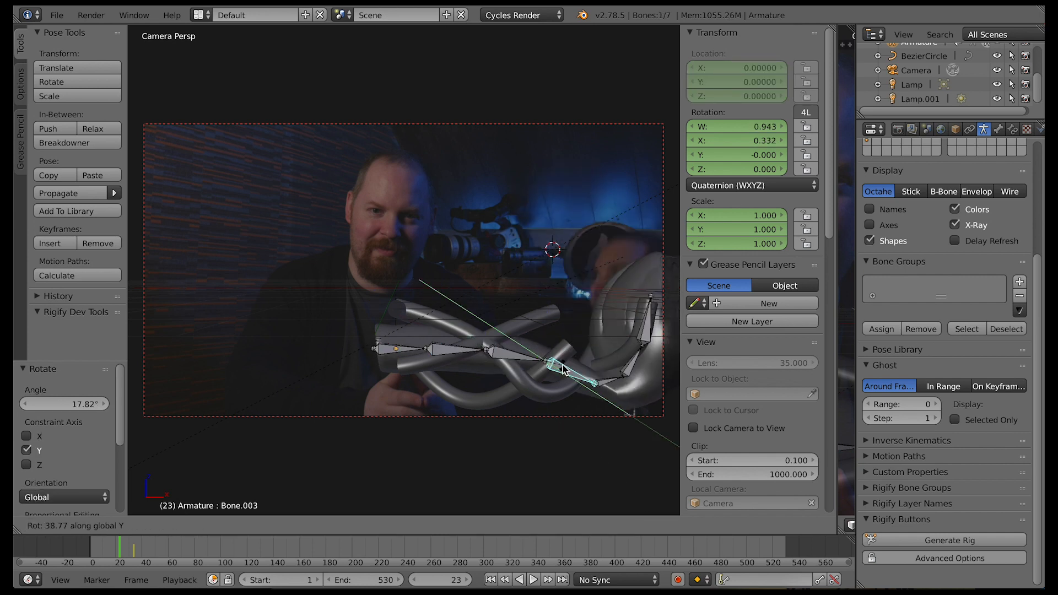
{"action": "left_click", "coordinate": [558, 365]}
{"action": "right_click", "coordinate": [607, 365]}
{"action": "key", "text": "r"}
{"action": "key", "text": "y"}
{"action": "key", "text": "Escape"}
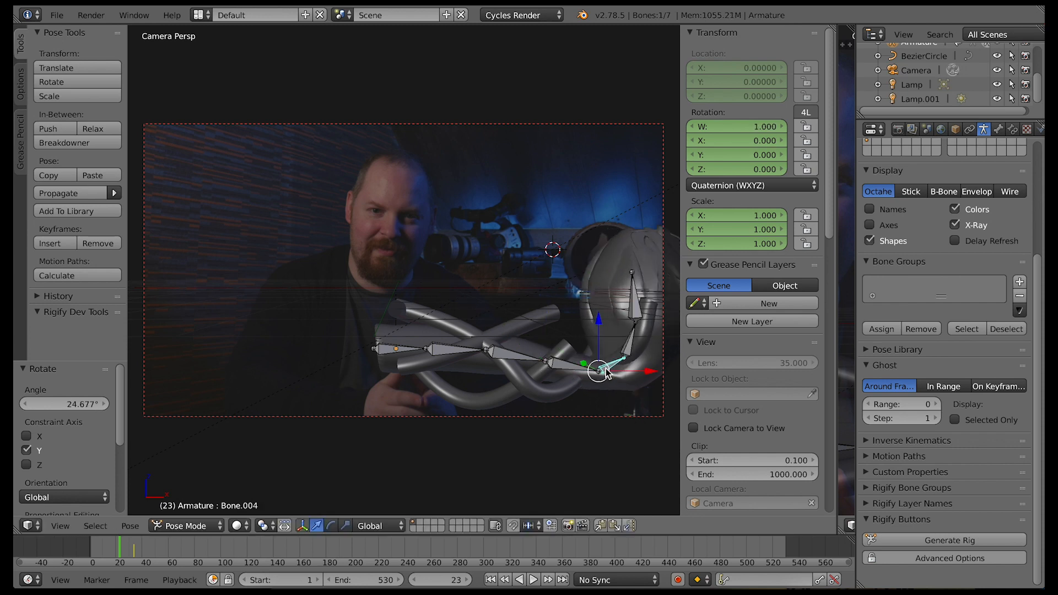
Select all bones and insert a LocRotScale keyframe at frame 23
{"action": "key", "text": "a"}
{"action": "key", "text": "a"}
{"action": "key", "text": "i"}
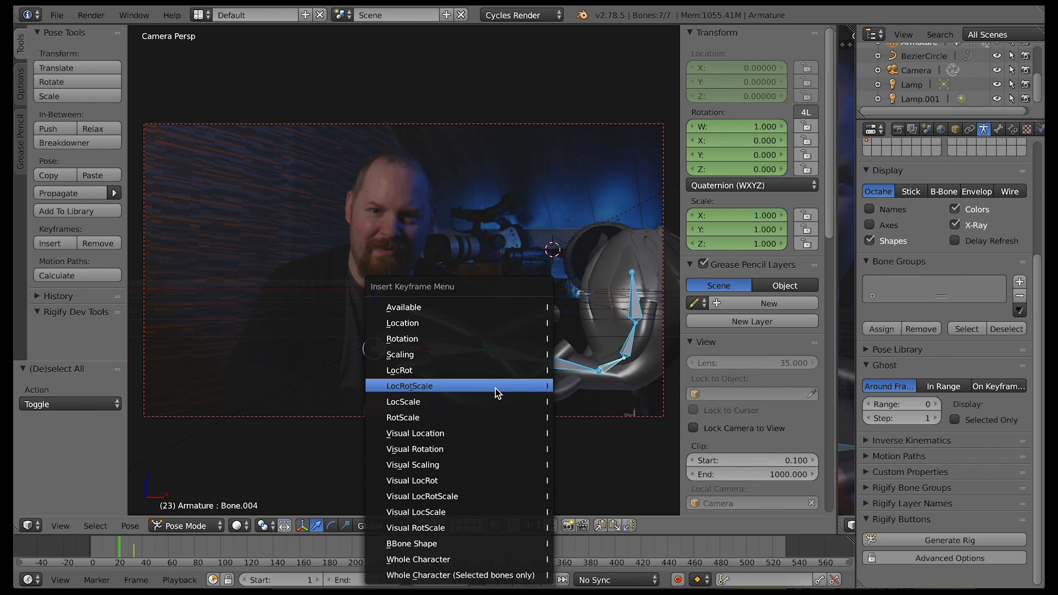
{"action": "left_click", "coordinate": [495, 389]}
Step back to frame 18 and move all bones -0.795 along X
{"action": "key", "text": "Left"}
{"action": "key", "text": "Left"}
{"action": "key", "text": "Left"}
{"action": "key", "text": "Left"}
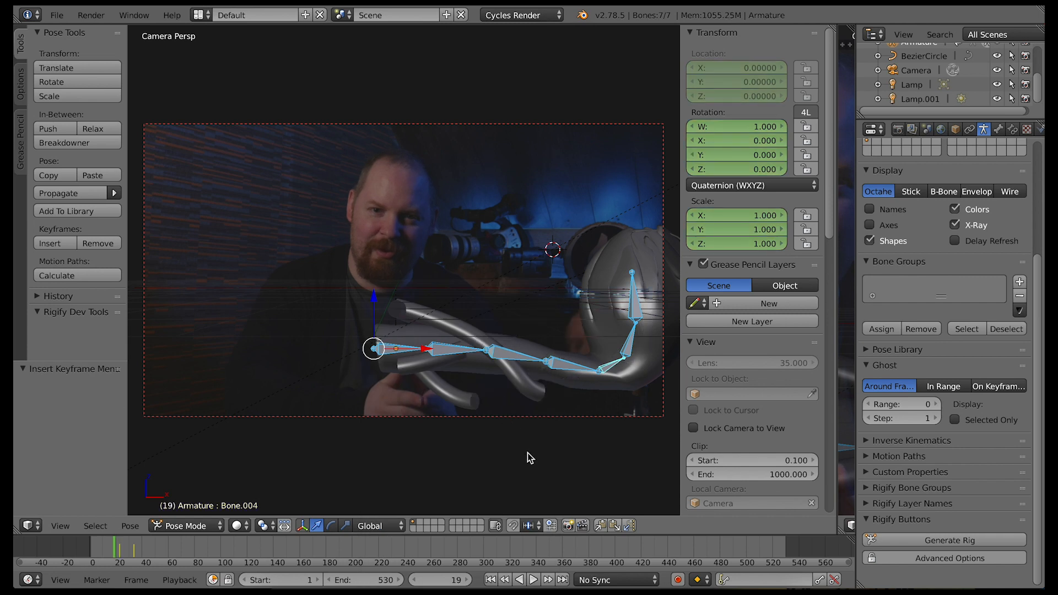
{"action": "key", "text": "Left"}
{"action": "key", "text": "g"}
{"action": "key", "text": "x"}
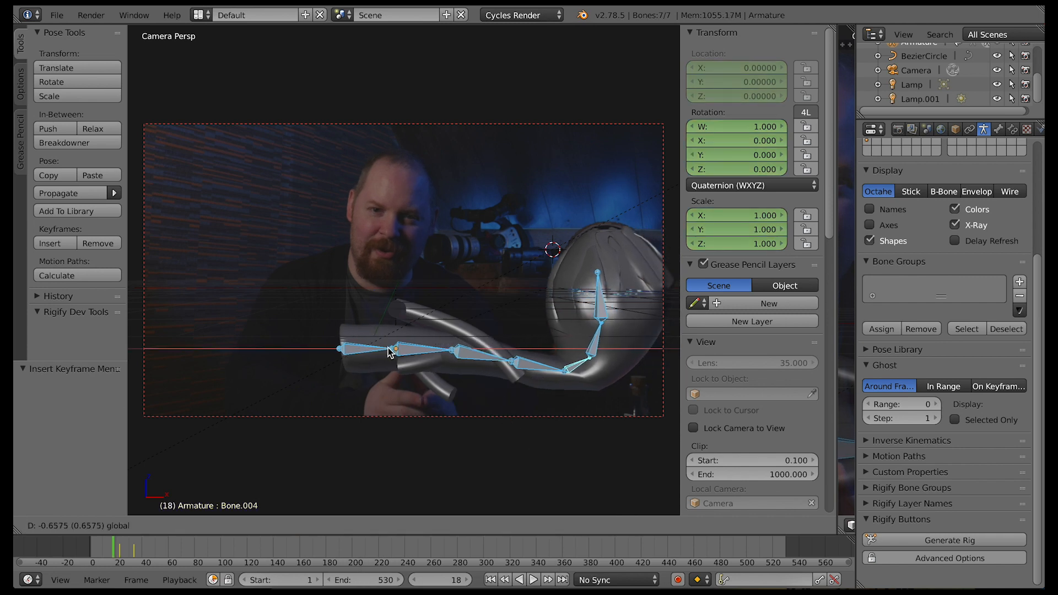
{"action": "left_click", "coordinate": [568, 375]}
Rotate the fifth neck bone 13.998° and the sixth 52.452° about global Y
{"action": "right_click", "coordinate": [578, 366]}
{"action": "key", "text": "r"}
{"action": "key", "text": "y"}
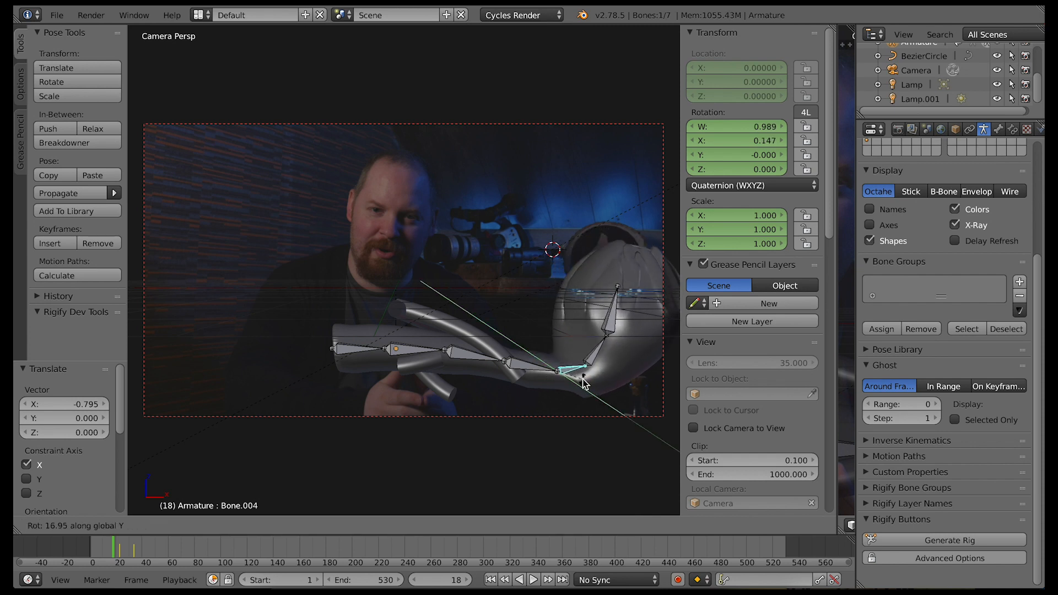
{"action": "left_click", "coordinate": [591, 361]}
{"action": "key", "text": "r"}
{"action": "key", "text": "y"}
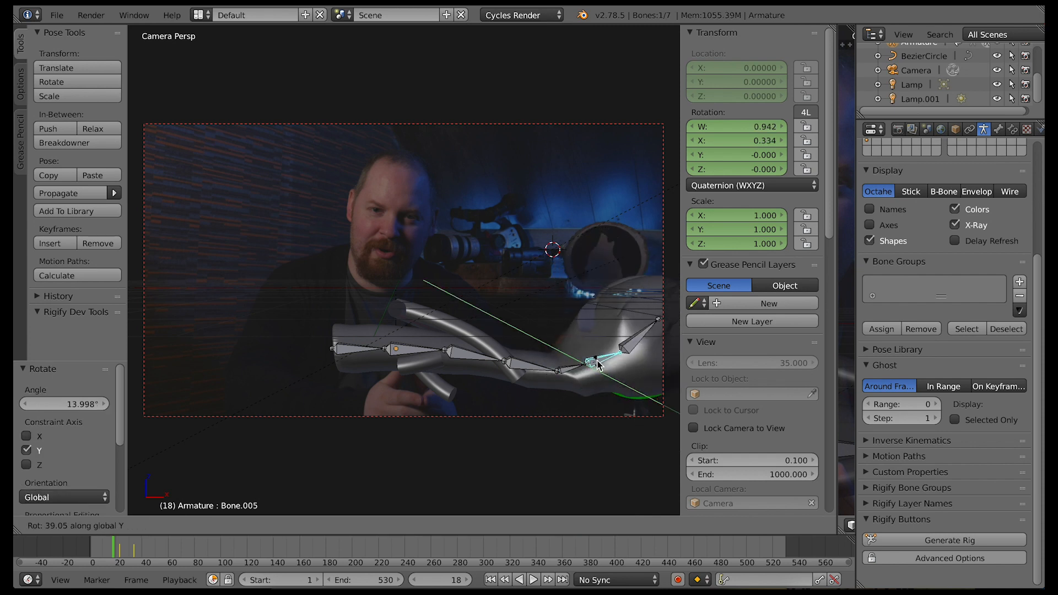
{"action": "left_click", "coordinate": [602, 369]}
Rotate the fourth neck bone and one more bone about global Y to straighten the neck
{"action": "key", "text": "r"}
{"action": "key", "text": "y"}
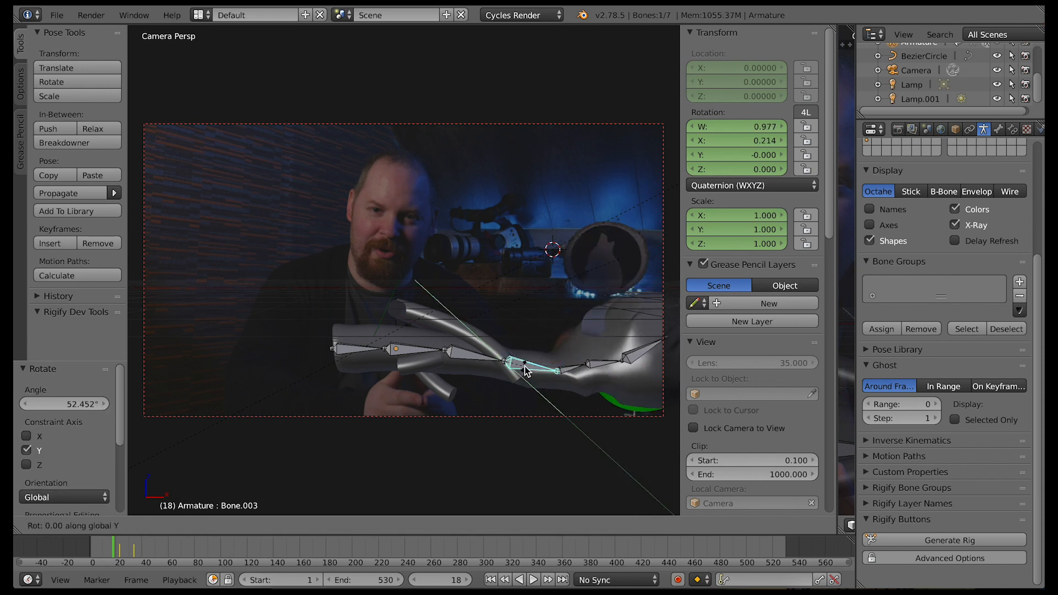
{"action": "left_click", "coordinate": [555, 391]}
{"action": "key", "text": "r"}
{"action": "key", "text": "y"}
{"action": "left_click", "coordinate": [634, 338]}
Rotate the second neck bone about global Y, followed by a free rotation without an axis constraint
{"action": "right_click", "coordinate": [415, 349]}
{"action": "key", "text": "r"}
{"action": "key", "text": "y"}
{"action": "left_click", "coordinate": [414, 352]}
{"action": "key", "text": "r"}
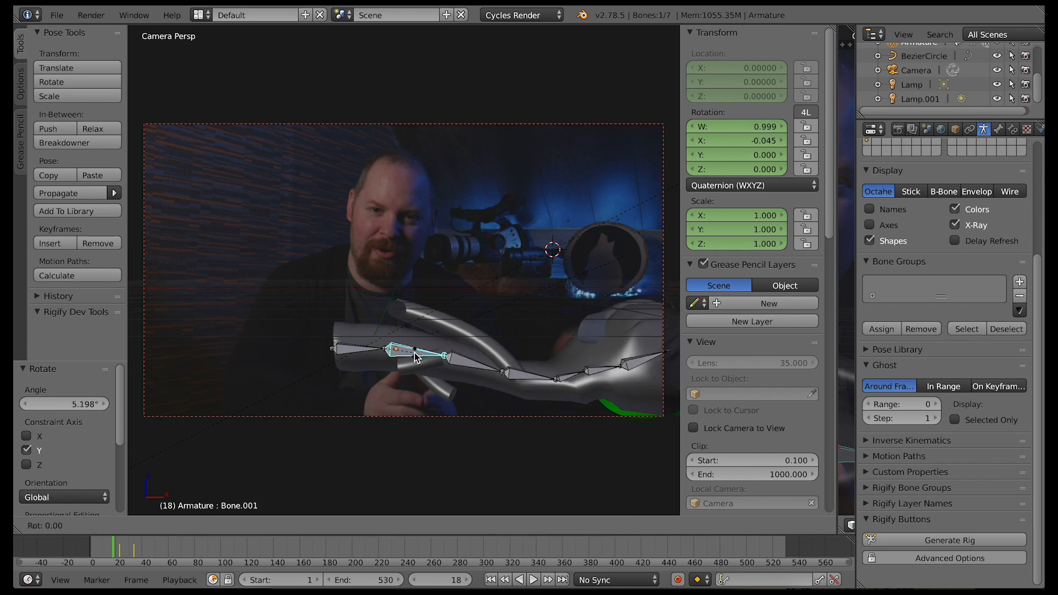
{"action": "left_click", "coordinate": [478, 408]}
Select all bones and insert a LocRotScale keyframe at frame 18
{"action": "key", "text": "a"}
{"action": "key", "text": "i"}
{"action": "left_click", "coordinate": [506, 390]}
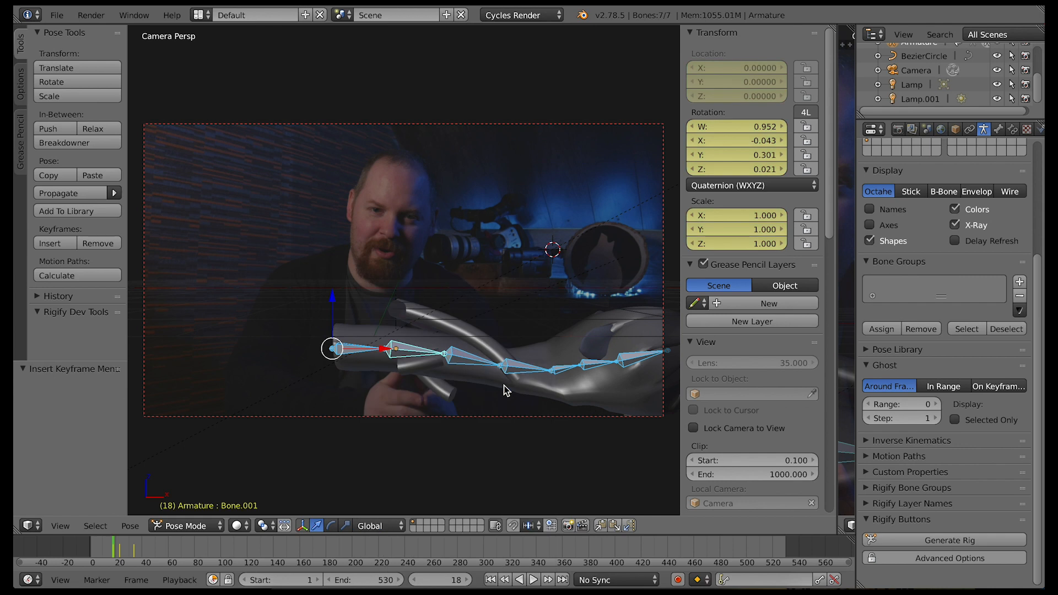
Step back to frame 13 and shift all bones further in the negative X direction
{"action": "key", "text": "Left"}
{"action": "key", "text": "Left"}
{"action": "mouse_move", "coordinate": [385, 349]}
{"action": "left_mouse_down"}
{"action": "mouse_move", "coordinate": [319, 348]}
{"action": "mouse_move", "coordinate": [373, 350]}
{"action": "left_mouse_up"}
{"action": "key", "text": "r"}
{"action": "key", "text": "x"}
{"action": "left_click", "coordinate": [319, 351]}
Shorten the second and third neck bones by scaling each of them along X
{"action": "right_click", "coordinate": [342, 351]}
{"action": "left_click_drag", "start_coordinate": [373, 350], "coordinate": [375, 352]}
{"action": "key", "text": "s"}
{"action": "key", "text": "x"}
{"action": "left_click", "coordinate": [370, 352]}
{"action": "right_click", "coordinate": [422, 358]}
{"action": "key", "text": "s"}
{"action": "key", "text": "x"}
{"action": "left_click", "coordinate": [413, 354]}
Rotate the fourth neck bone 11.07° about global Y and scale it to about 0.73 along X
{"action": "right_click", "coordinate": [430, 376]}
{"action": "key", "text": "r"}
{"action": "key", "text": "y"}
{"action": "left_click", "coordinate": [460, 377]}
{"action": "key", "text": "s"}
{"action": "key", "text": "x"}
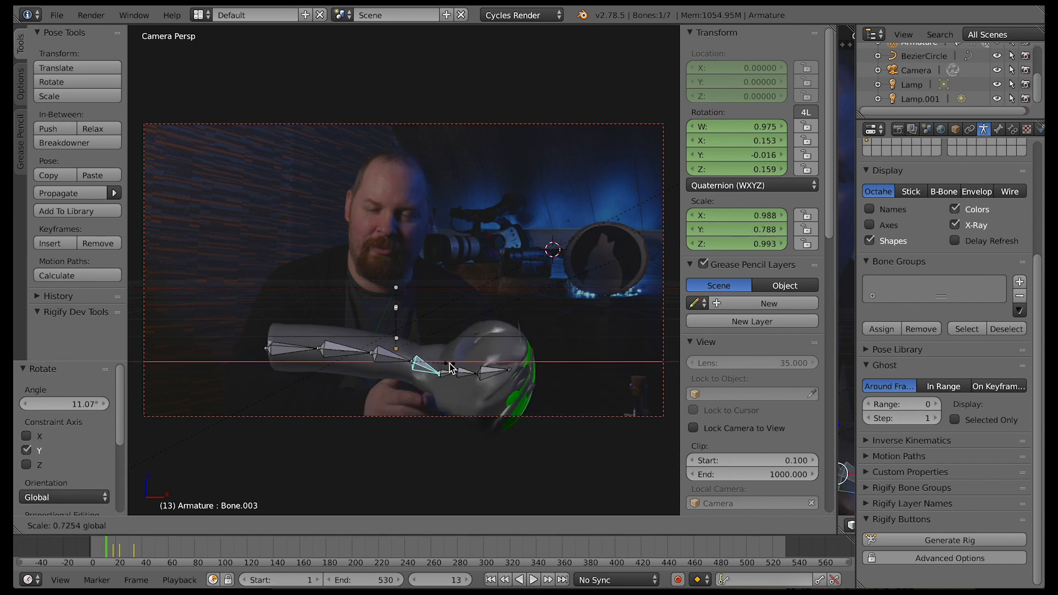
{"action": "left_click", "coordinate": [450, 368]}
Scale the first neck bone and insert a LocRotScale keyframe on all bones at frame 13
{"action": "right_click", "coordinate": [288, 349]}
{"action": "key", "text": "s"}
{"action": "left_click", "coordinate": [359, 488]}
{"action": "key", "text": "a"}
{"action": "key", "text": "a"}
{"action": "key", "text": "i"}
{"action": "left_click", "coordinate": [441, 386]}
Play back the neck animation to check the keyed motion and stop the playback
{"action": "left_click", "coordinate": [534, 580]}
{"action": "left_click", "coordinate": [531, 580]}
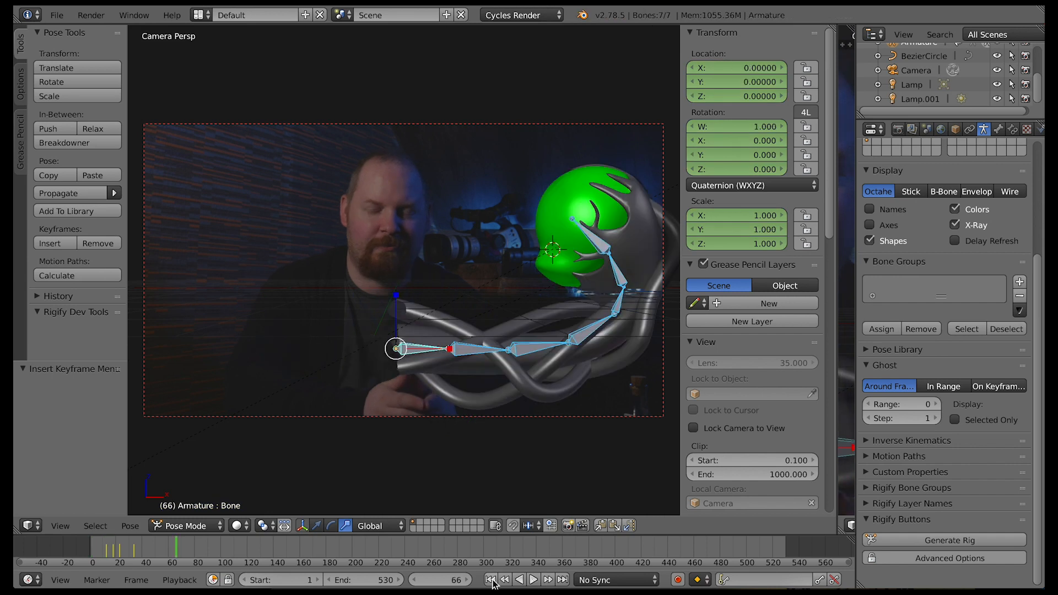
{"action": "left_click", "coordinate": [533, 580]}
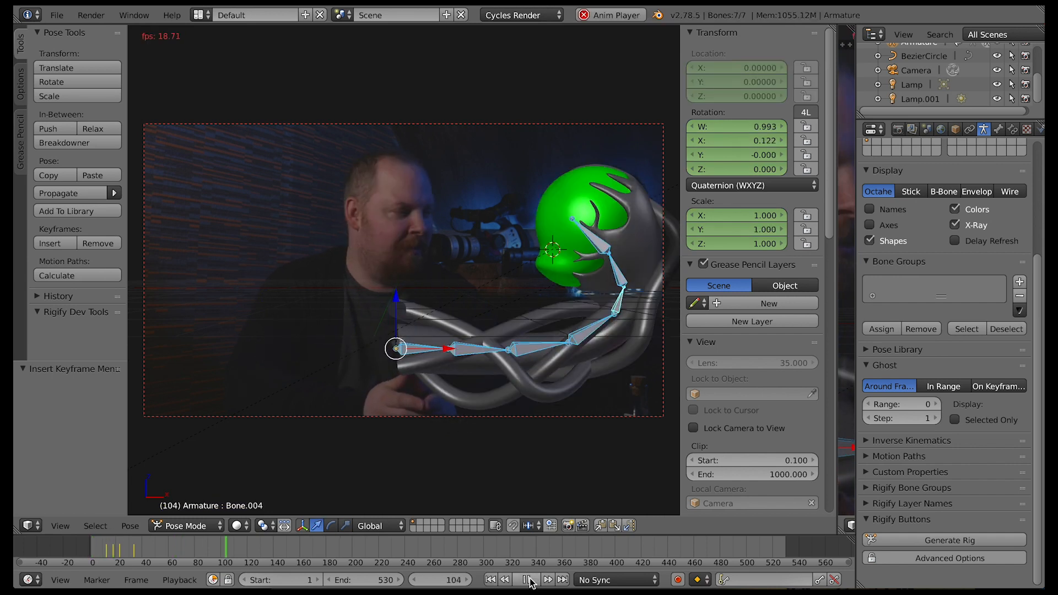
{"action": "left_click", "coordinate": [528, 580]}
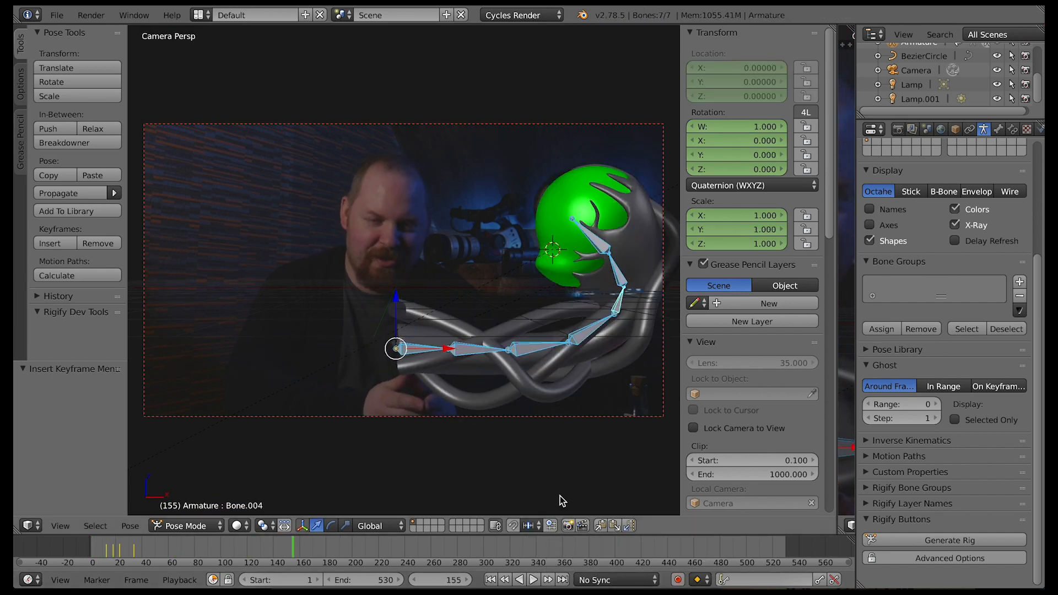
At frame 34, display the camera's background movie clip in front of the model with its opacity set to 0.421
{"action": "key", "text": "Down"}
{"action": "scroll", "coordinate": [752, 269], "scroll_direction": "down", "scroll_amount": 15}
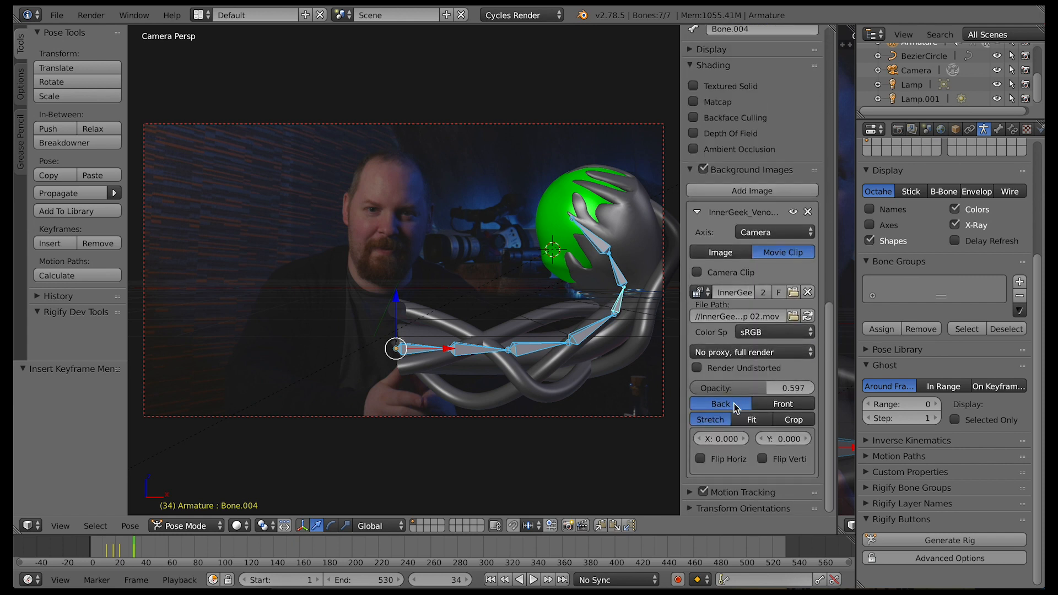
{"action": "left_click", "coordinate": [778, 405]}
{"action": "left_click_drag", "start_coordinate": [743, 389], "coordinate": [722, 389]}
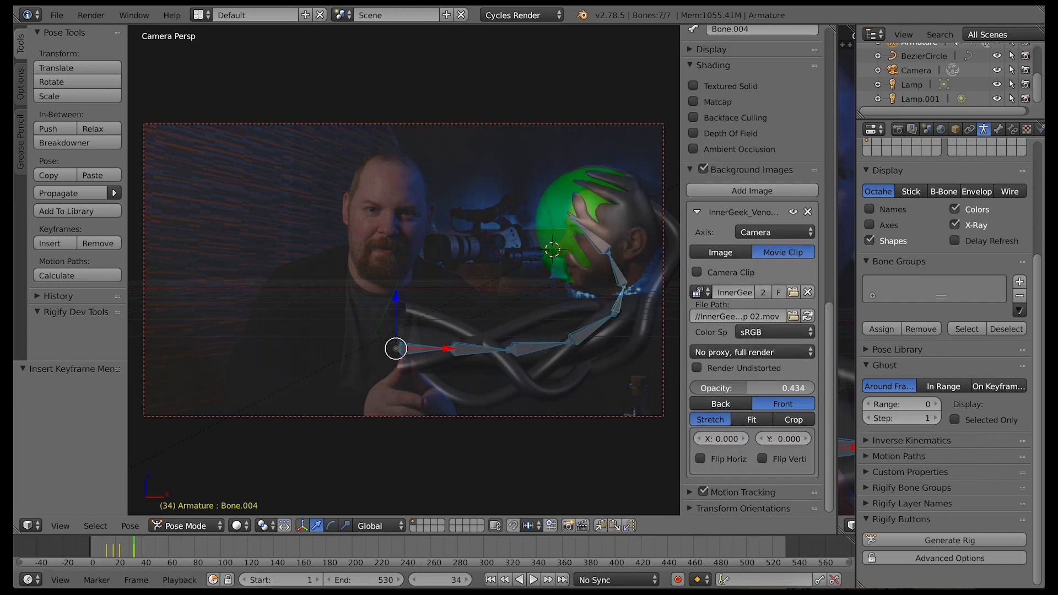
Rotate the fourth neck bone 6.026° and the fifth neck bone -7.055° about global Y to match the head in the footage
{"action": "right_click", "coordinate": [594, 331]}
{"action": "key", "text": "r"}
{"action": "key", "text": "y"}
{"action": "left_click", "coordinate": [569, 374]}
{"action": "right_click", "coordinate": [623, 309]}
{"action": "key", "text": "r"}
{"action": "key", "text": "y"}
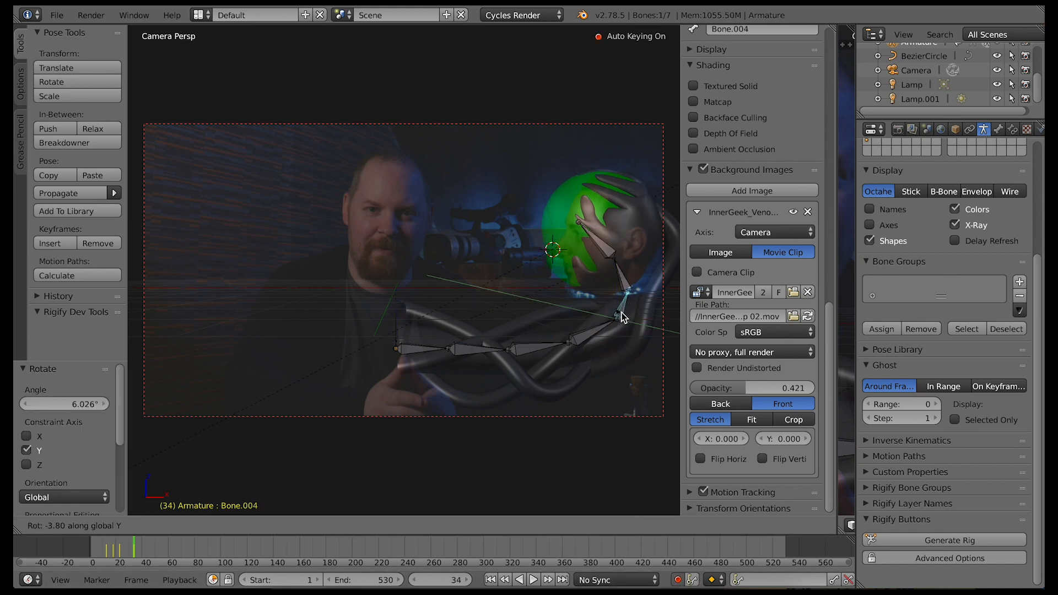
{"action": "left_click", "coordinate": [622, 312]}
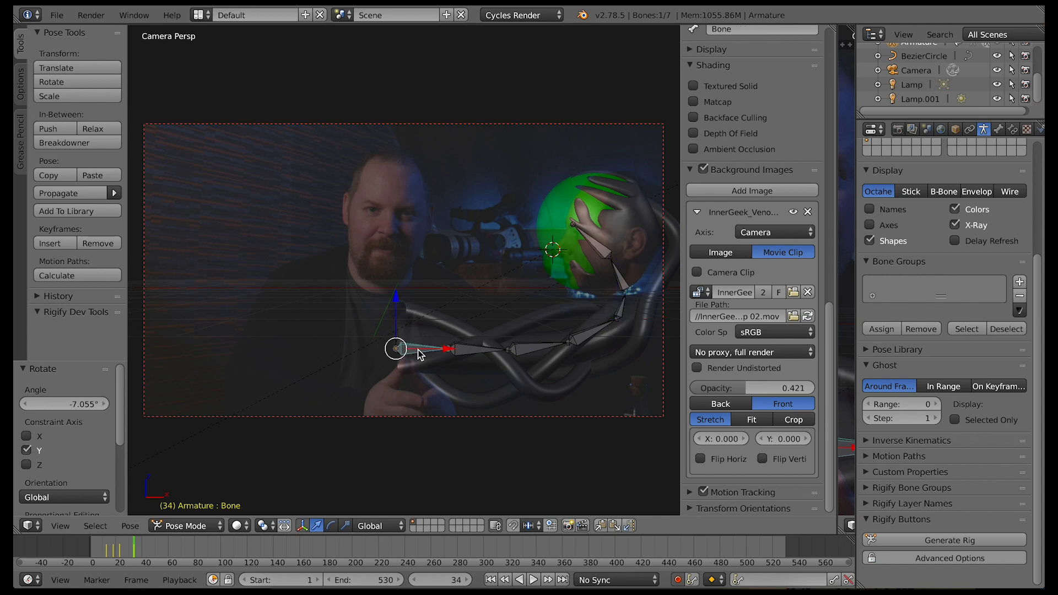
Move all the neck bones 0.288 along global X
{"action": "key", "text": "a"}
{"action": "key", "text": "a"}
{"action": "key", "text": "g"}
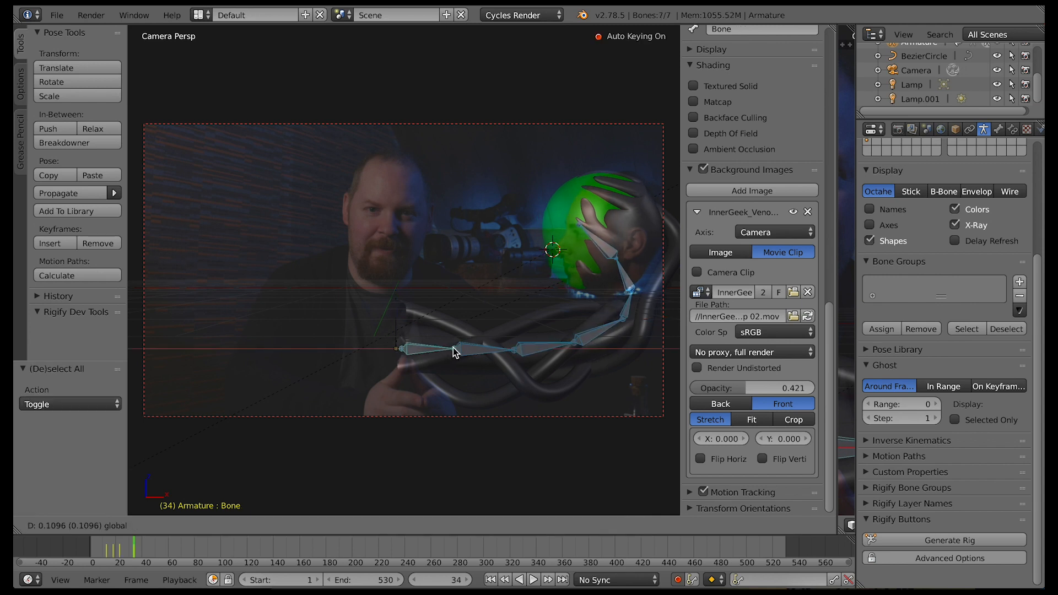
{"action": "left_click", "coordinate": [485, 341]}
Rotate the sixth neck bone, Bone.005, about -4.9° around global Y
{"action": "right_click", "coordinate": [640, 296]}
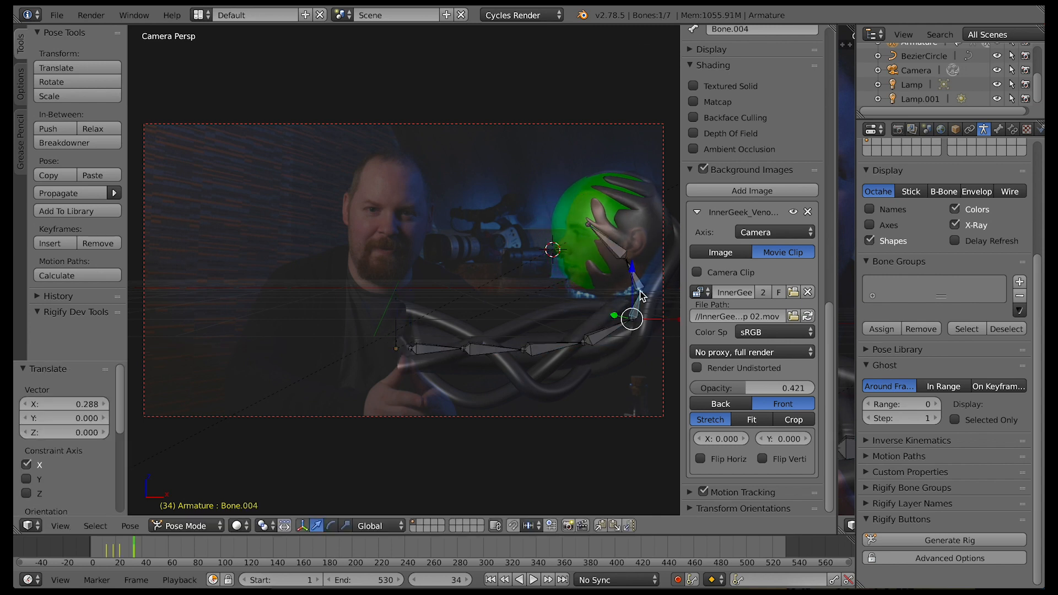
{"action": "right_click", "coordinate": [639, 289]}
{"action": "key", "text": "r"}
{"action": "key", "text": "y"}
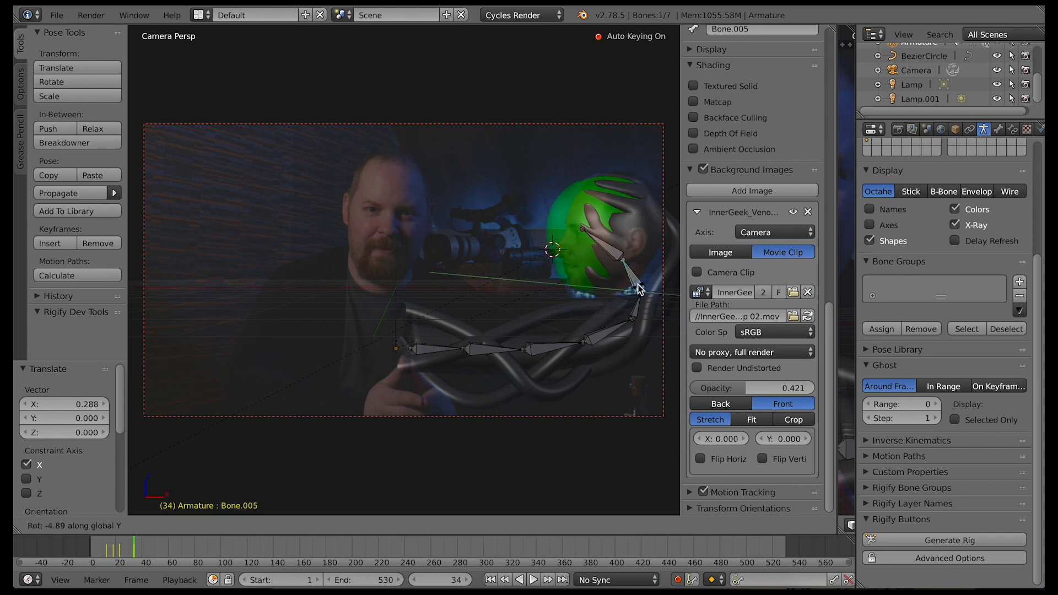
{"action": "left_click", "coordinate": [639, 289]}
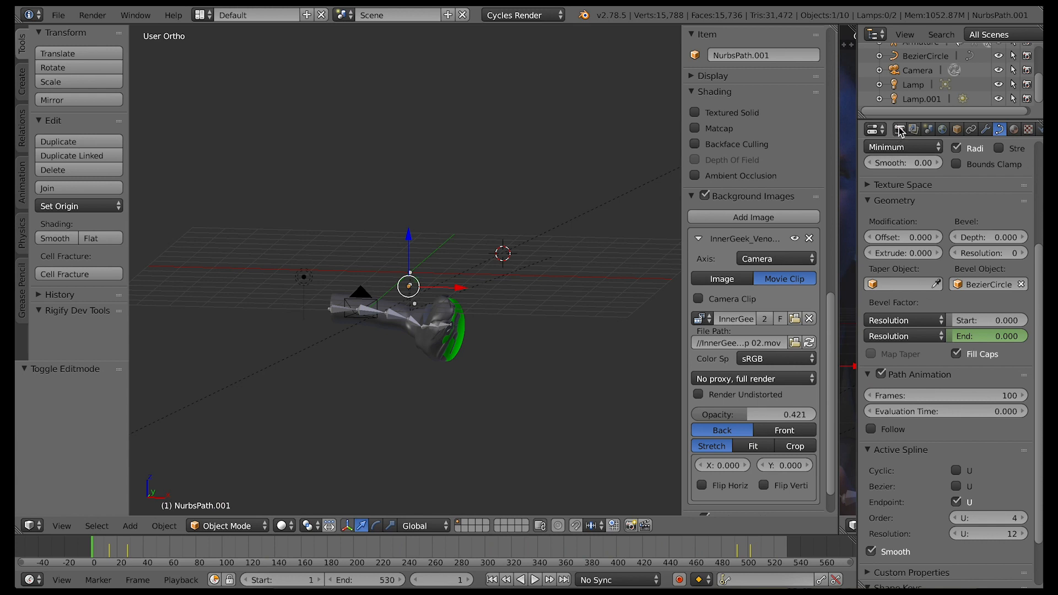
Set the PNG output compression to 10% and the Cycles render samples to 100
{"action": "left_click", "coordinate": [900, 131]}
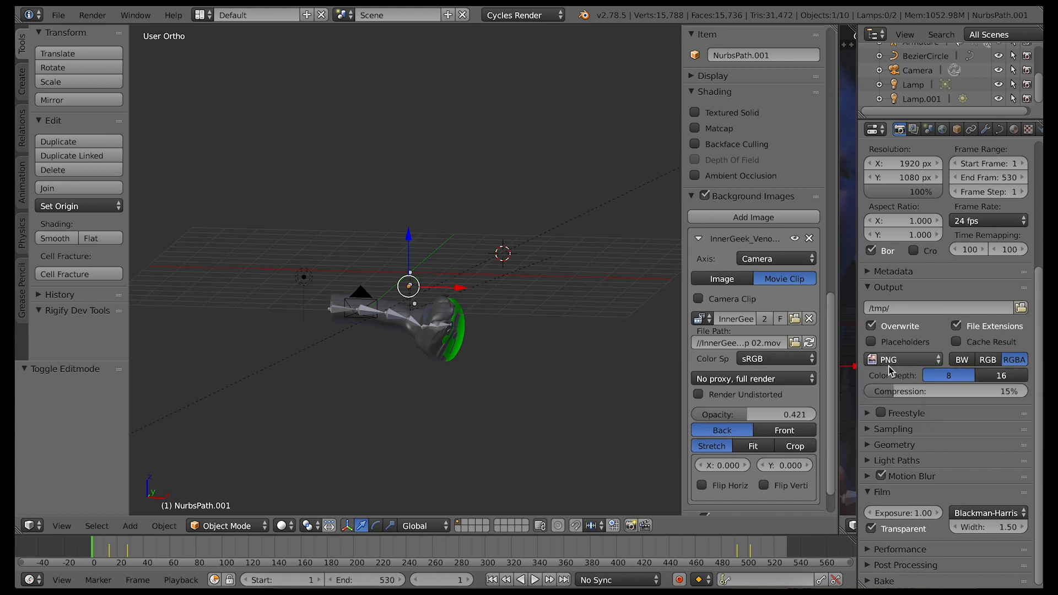
{"action": "left_click", "coordinate": [892, 392]}
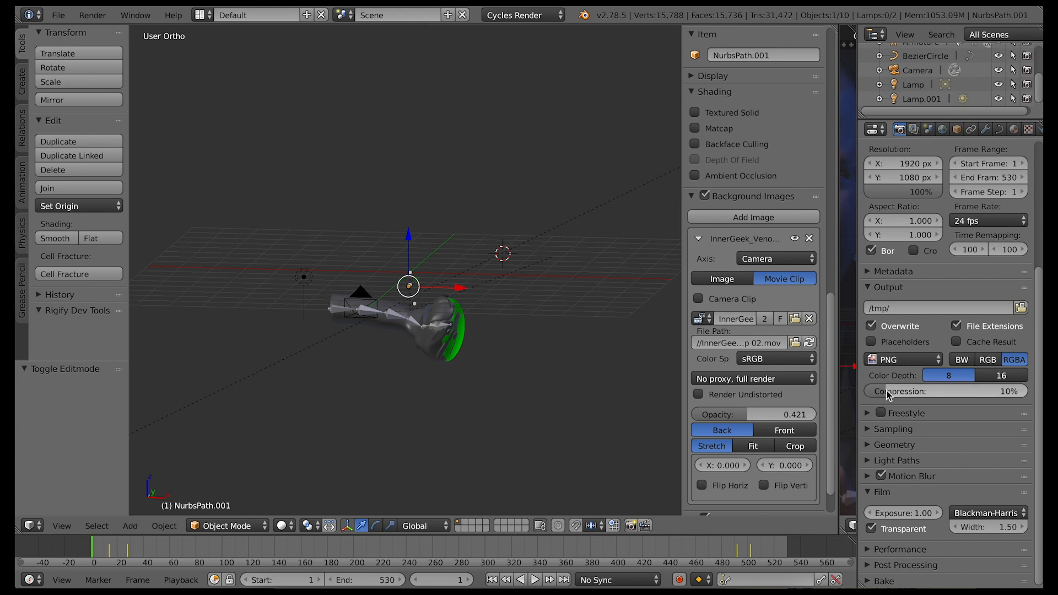
{"action": "left_click", "coordinate": [869, 432]}
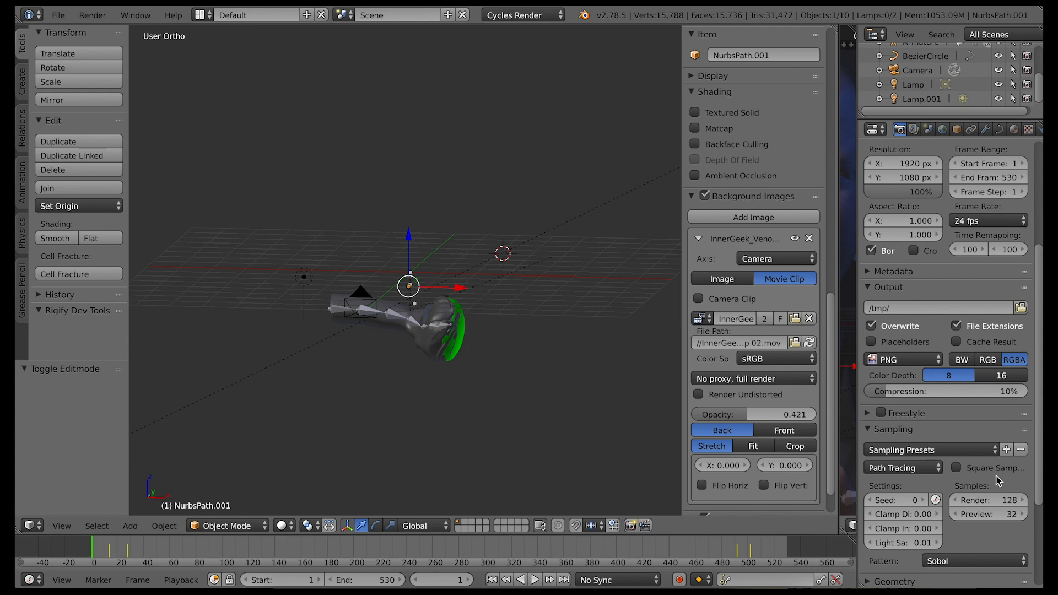
{"action": "left_click", "coordinate": [994, 502]}
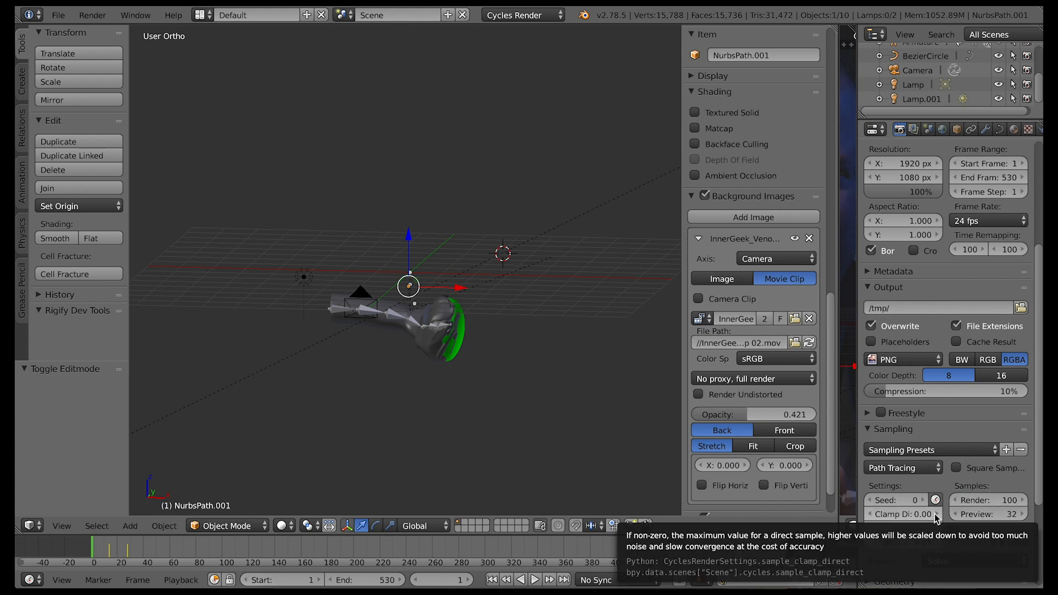
{"action": "scroll", "coordinate": [965, 531], "scroll_direction": "down", "scroll_amount": 4}
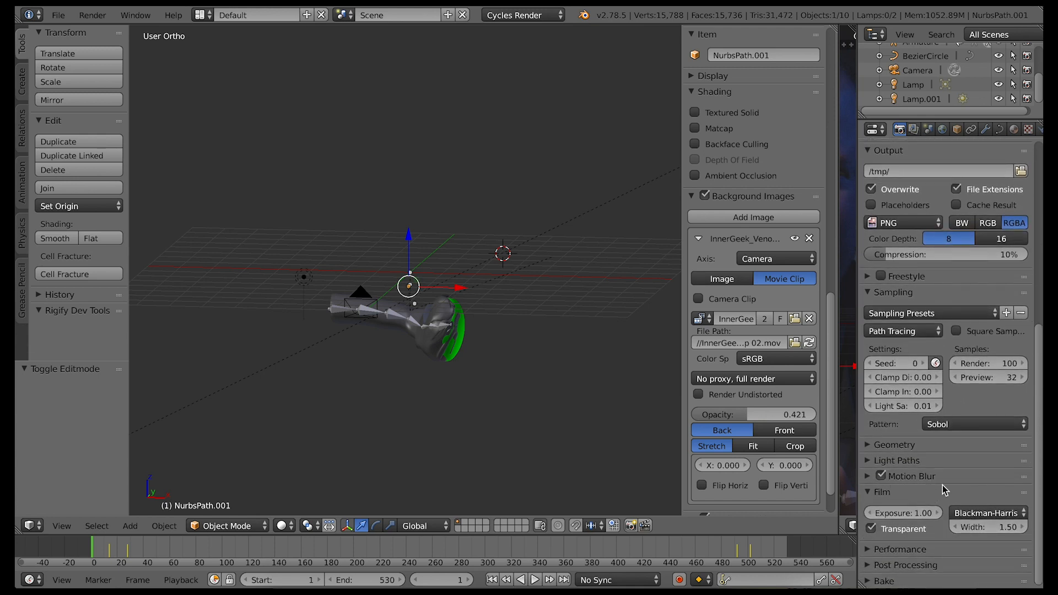
Set the render tile size to 512 in both X and Y in the performance settings
{"action": "left_click", "coordinate": [869, 550]}
{"action": "scroll", "coordinate": [952, 560], "scroll_direction": "down", "scroll_amount": 6}
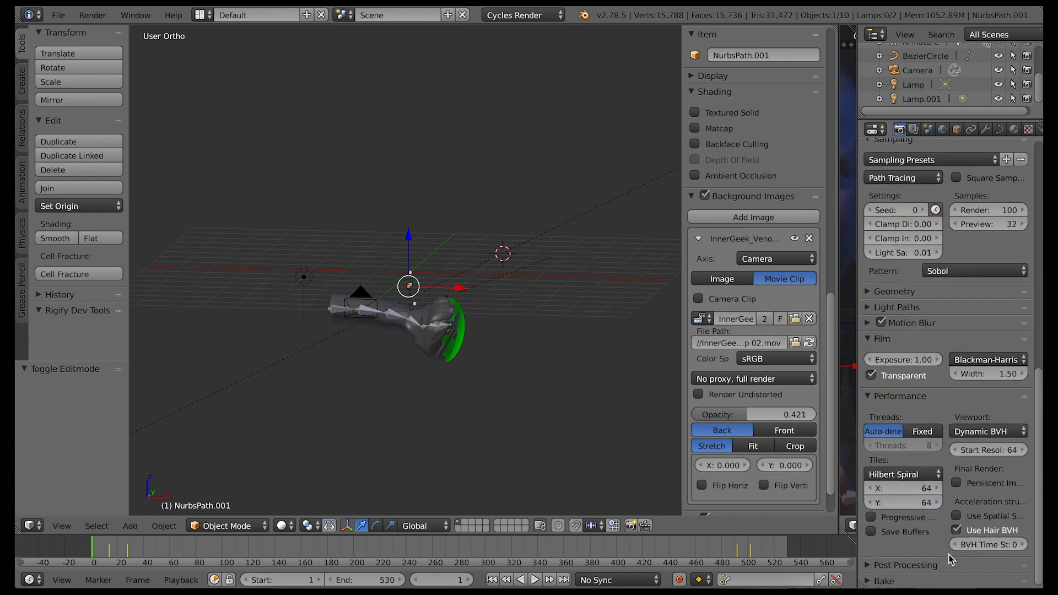
{"action": "left_click", "coordinate": [925, 489]}
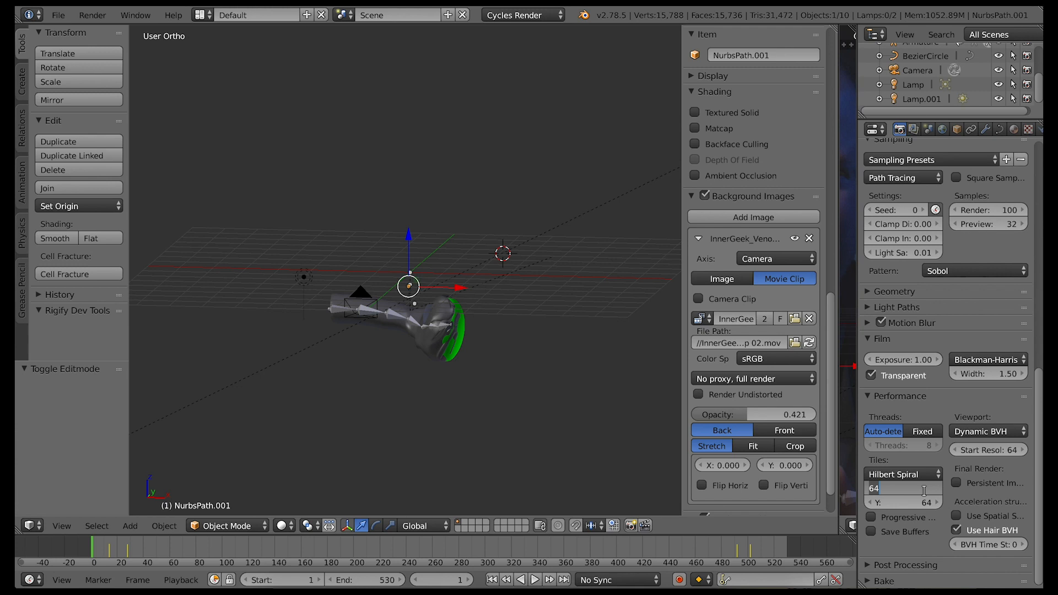
{"action": "type", "text": "512"}
{"action": "key", "text": "Tab"}
{"action": "type", "text": "5"}
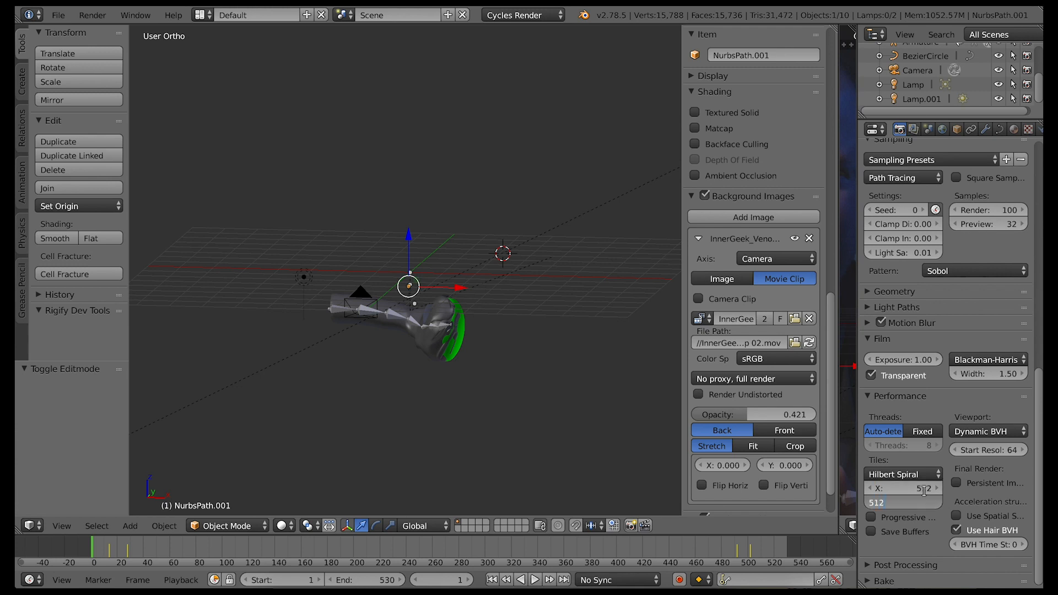
{"action": "key", "text": "Return"}
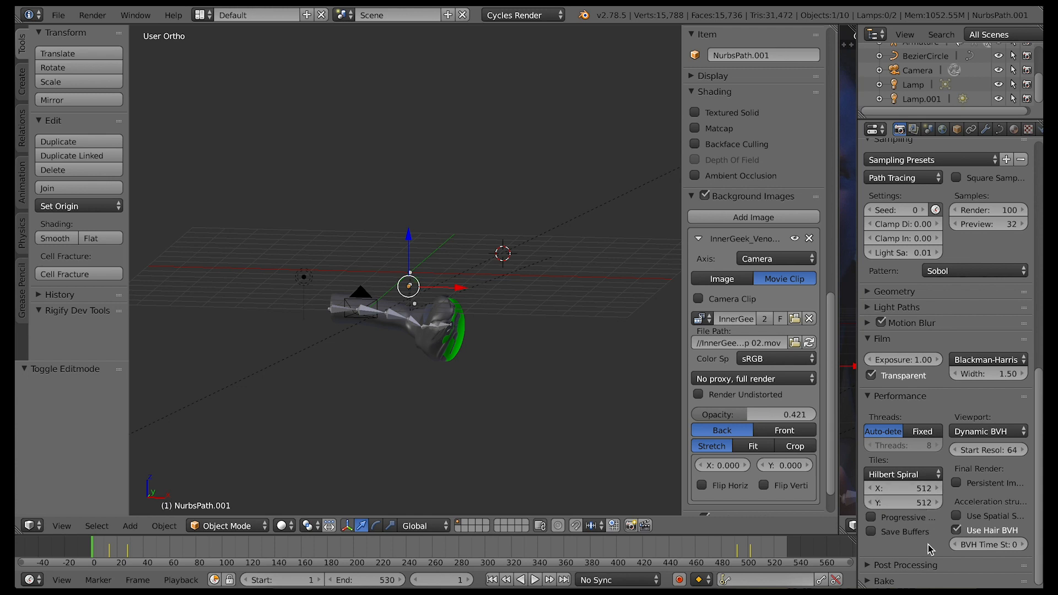
Set the Cycles render device to GPU Compute
{"action": "scroll", "coordinate": [959, 432], "scroll_direction": "up", "scroll_amount": 15}
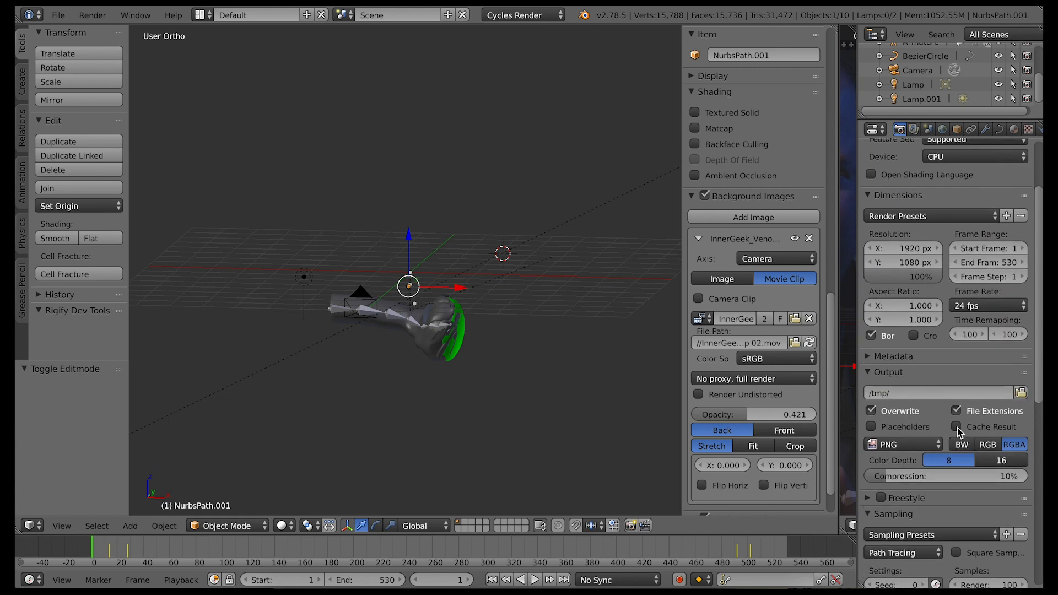
{"action": "scroll", "coordinate": [959, 432], "scroll_direction": "up", "scroll_amount": 5}
{"action": "left_click", "coordinate": [955, 248]}
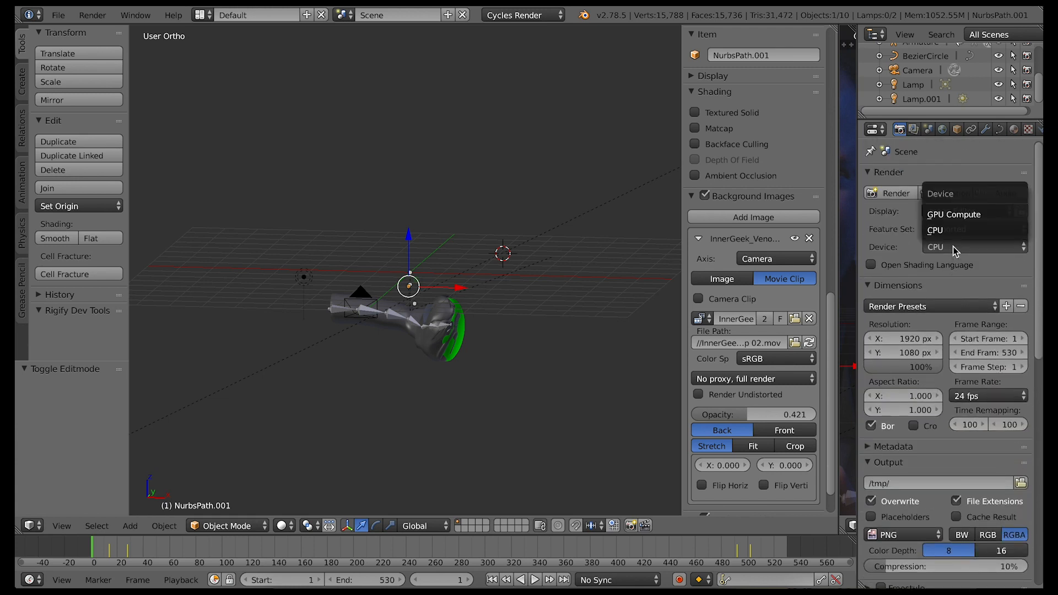
{"action": "left_click", "coordinate": [951, 213]}
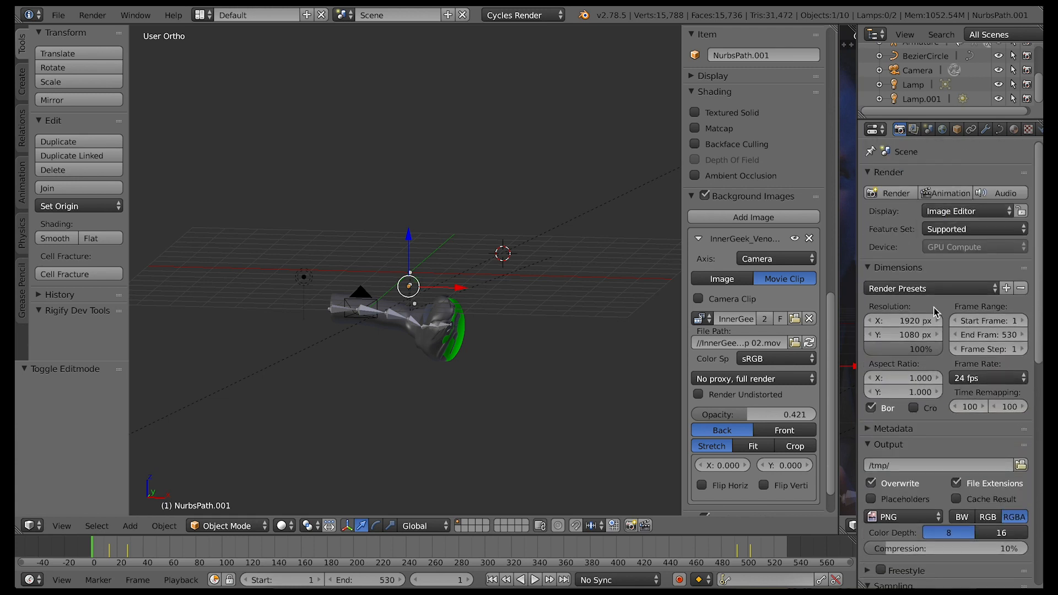
Start rendering the animation as an image sequence
{"action": "scroll", "coordinate": [944, 453], "scroll_direction": "down", "scroll_amount": 3}
{"action": "scroll", "coordinate": [944, 453], "scroll_direction": "up", "scroll_amount": 3}
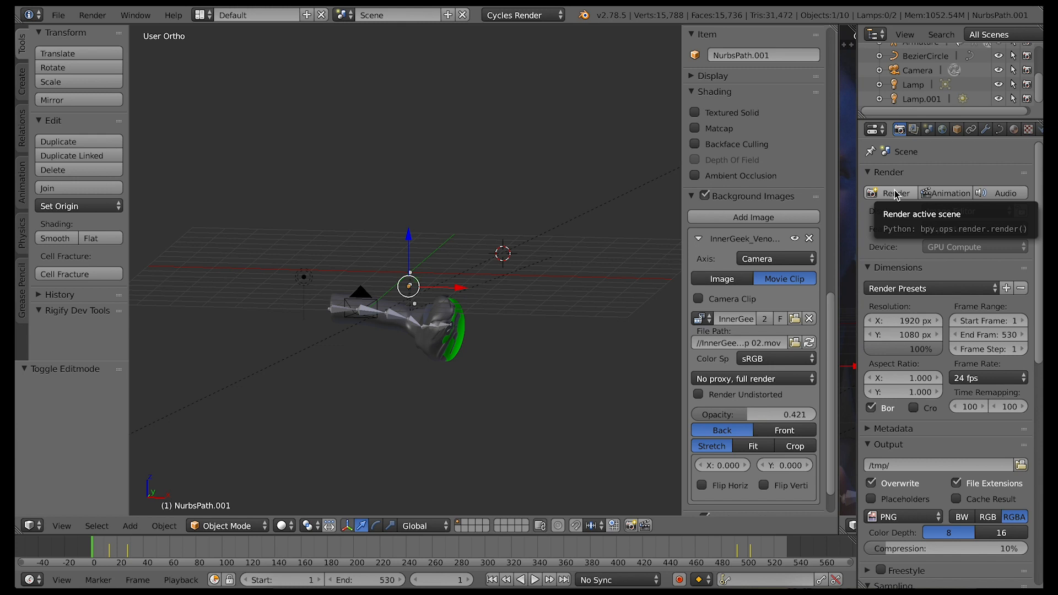
{"action": "left_click", "coordinate": [941, 194]}
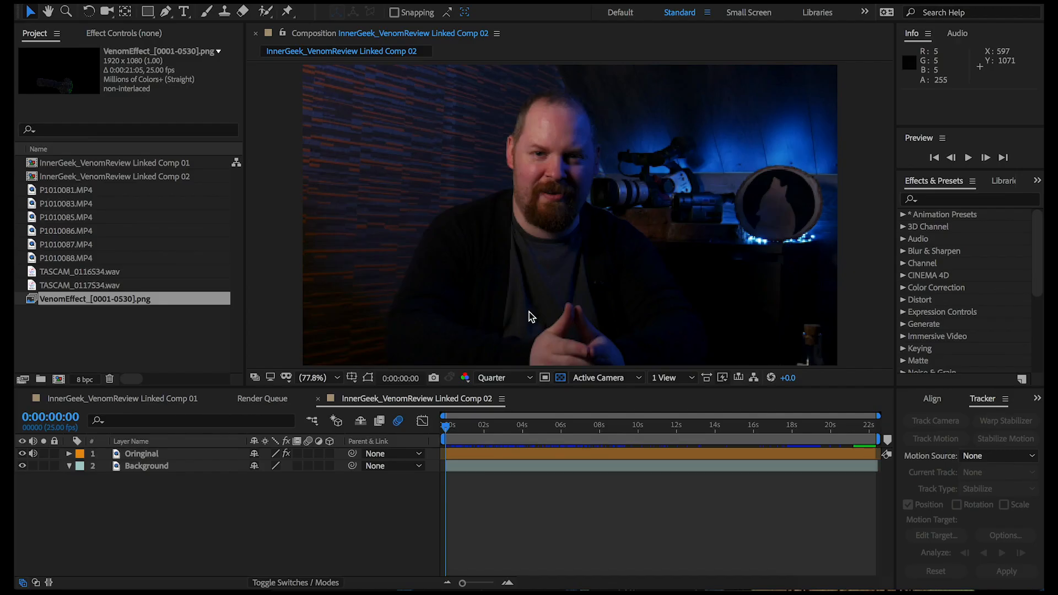
In After Effects, interpret the VenomEffect_[0001-0530].png footage at 25 frames per second with straight alpha
{"action": "right_click", "coordinate": [85, 300]}
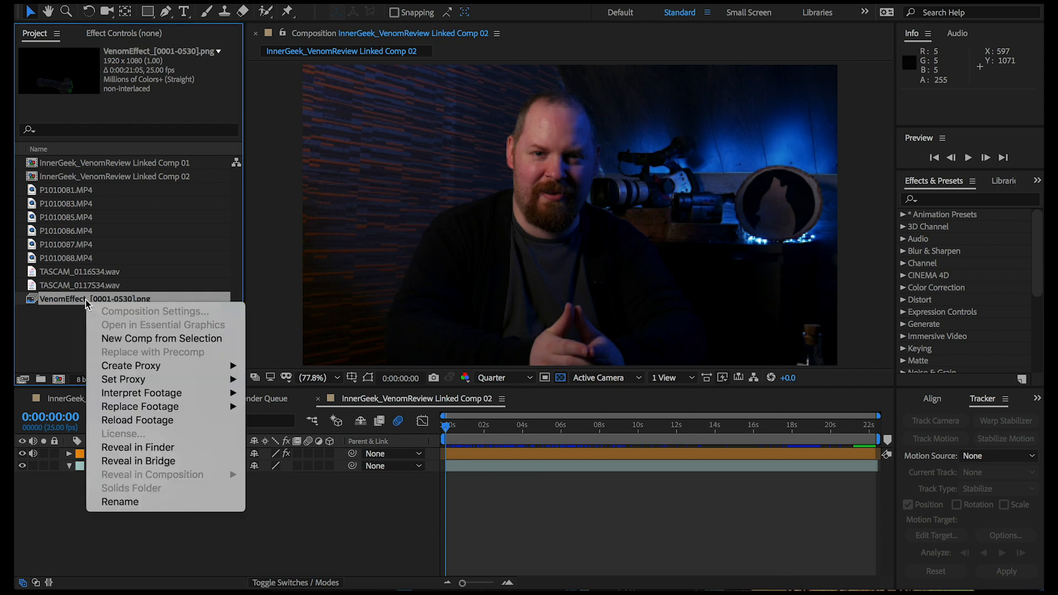
{"action": "mouse_move", "coordinate": [153, 395]}
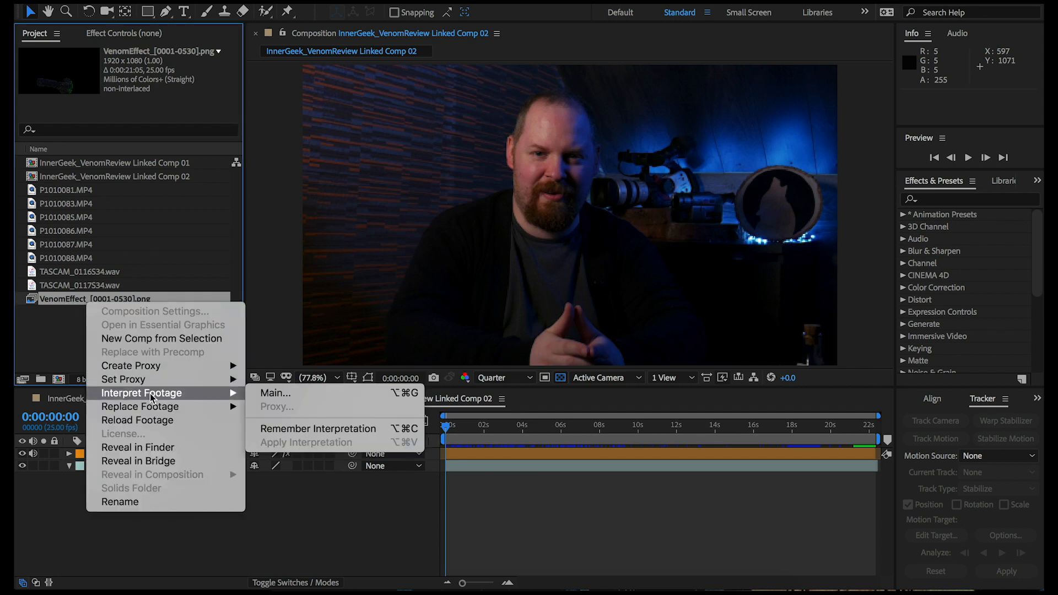
{"action": "left_click", "coordinate": [272, 393]}
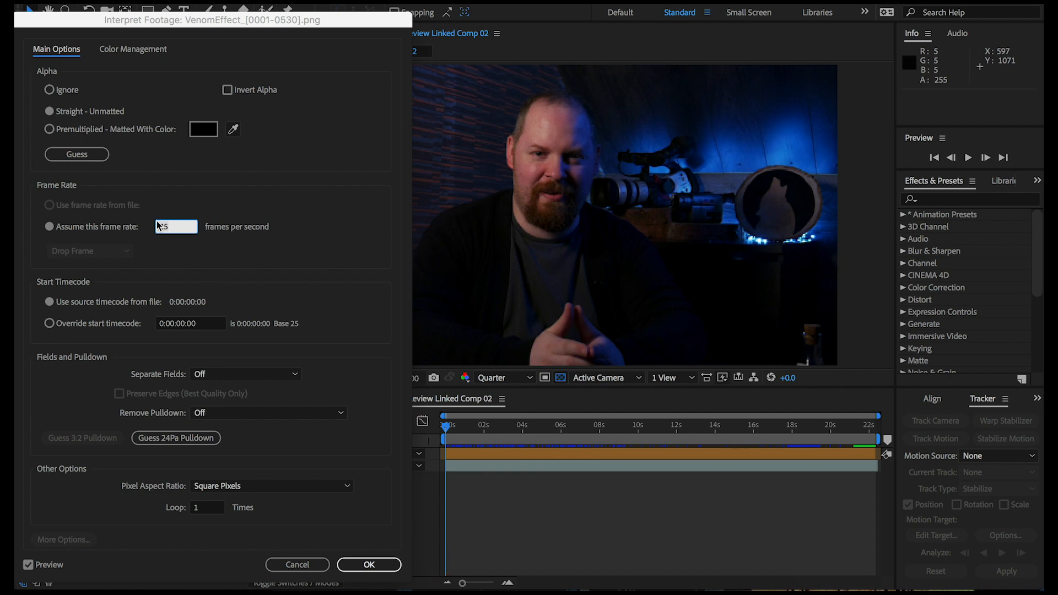
{"action": "left_click", "coordinate": [373, 563]}
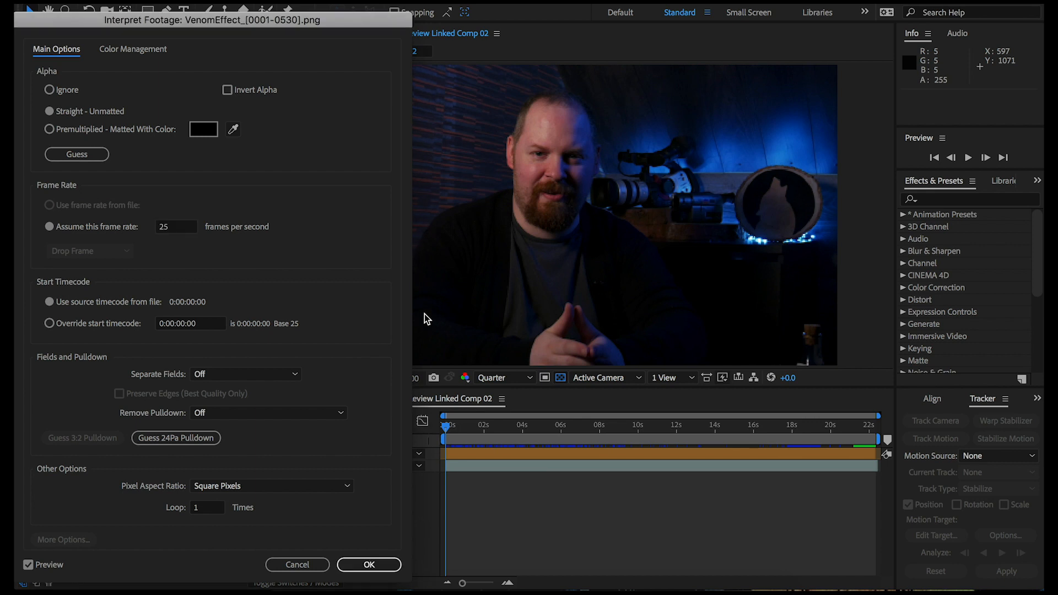
{"action": "left_click", "coordinate": [379, 571]}
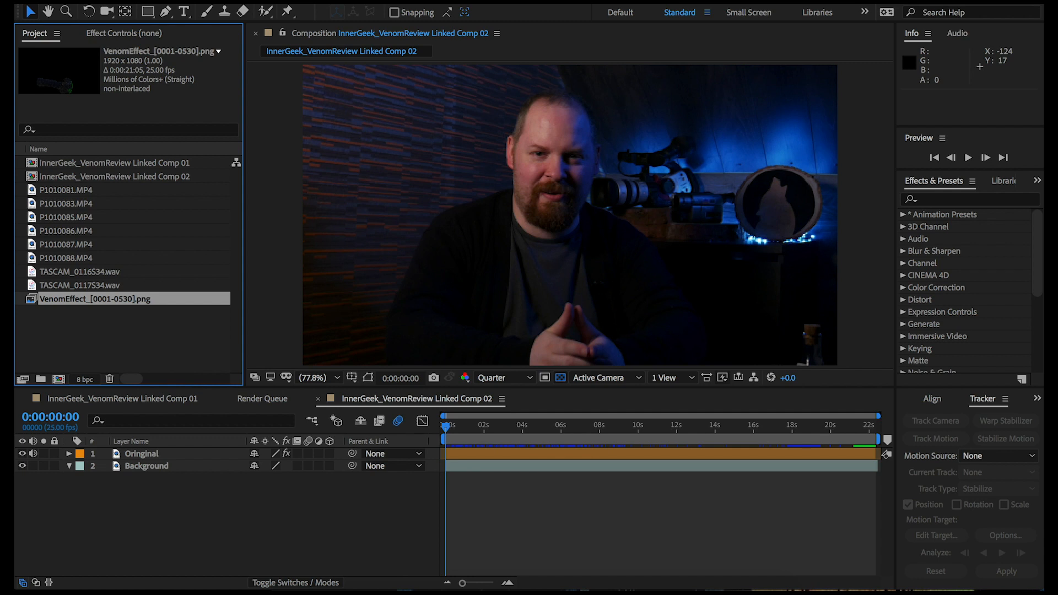
Check the frame rate in the composition settings of InnerGeek_VenomReview Linked Comp 02
{"action": "left_click", "coordinate": [232, 2]}
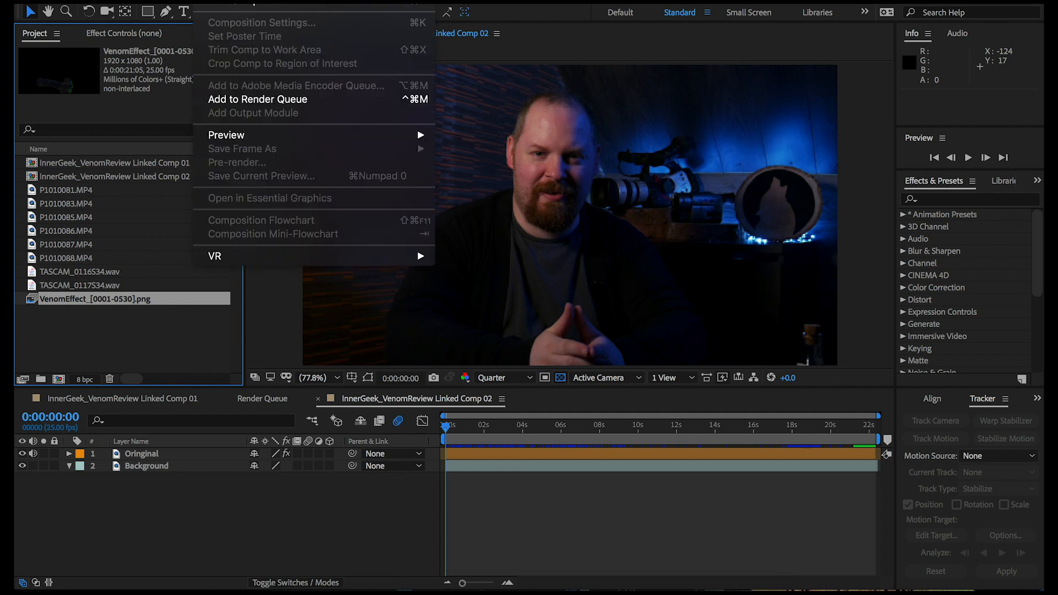
{"action": "left_click", "coordinate": [231, 383]}
{"action": "left_click", "coordinate": [381, 400]}
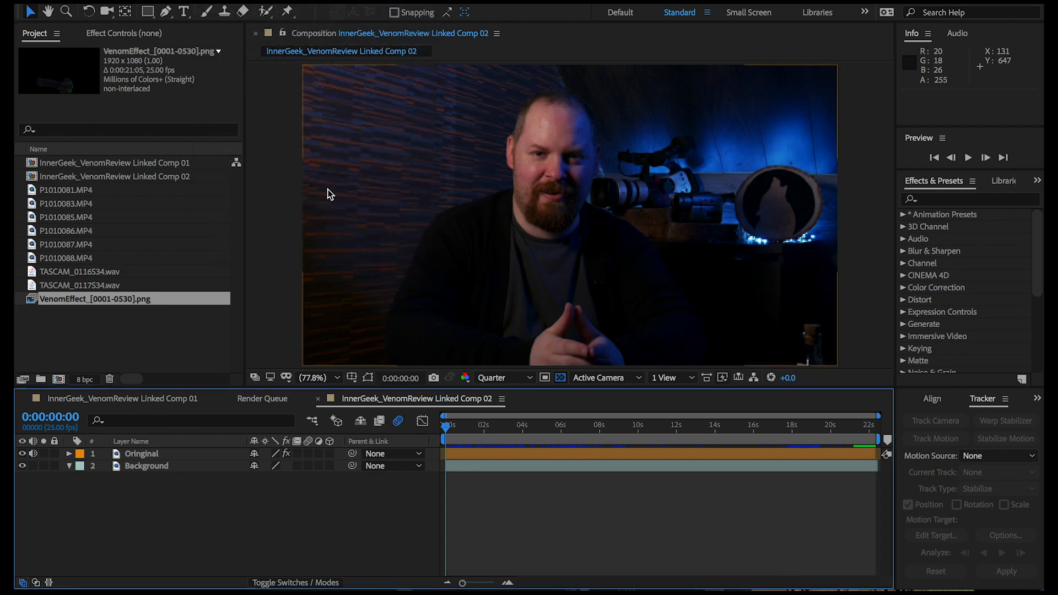
{"action": "left_click", "coordinate": [231, 1]}
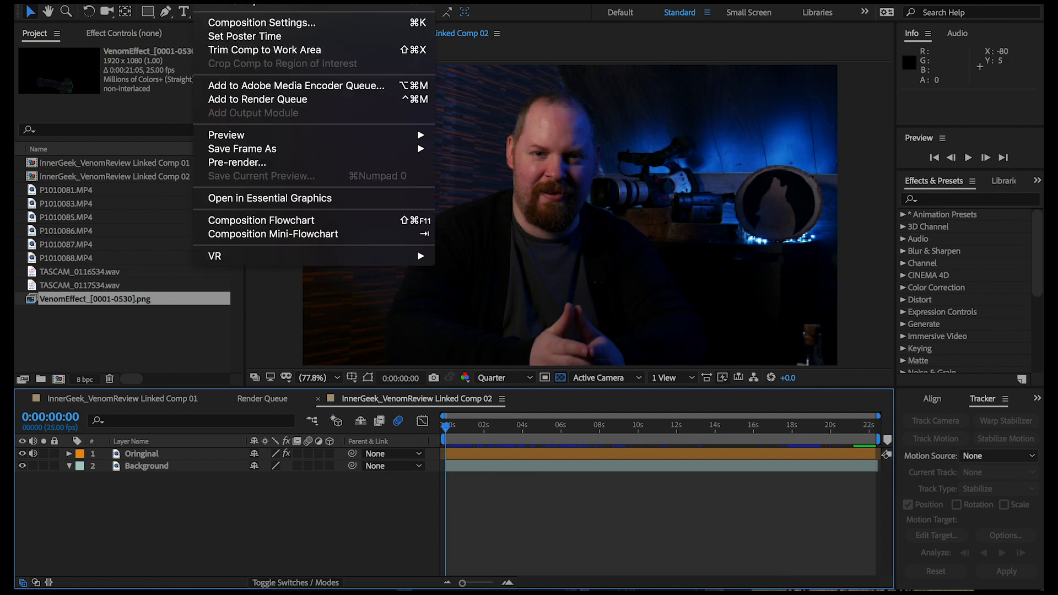
{"action": "left_click", "coordinate": [249, 23]}
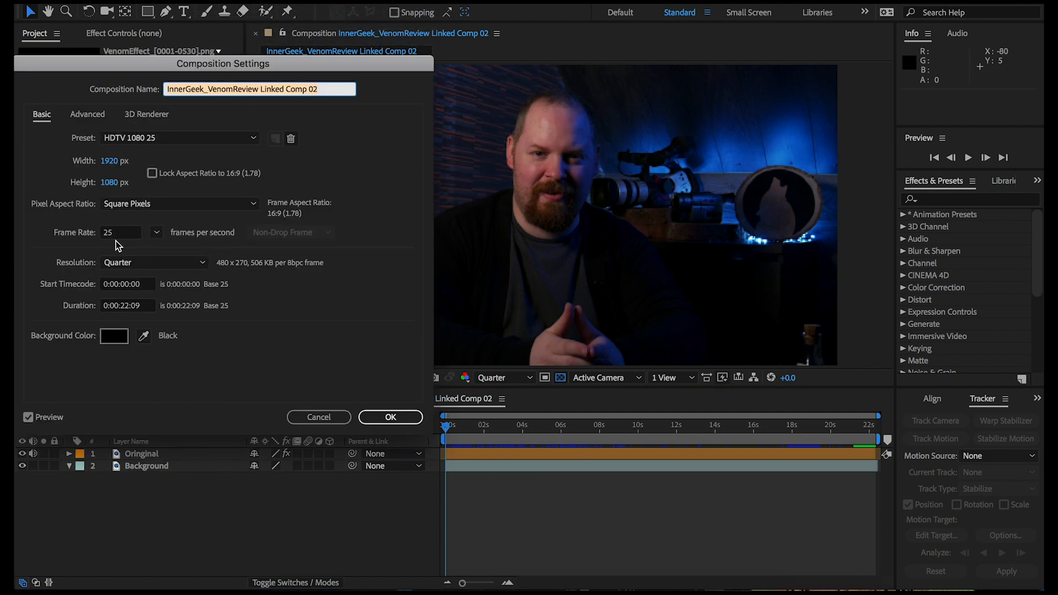
{"action": "left_click", "coordinate": [405, 422]}
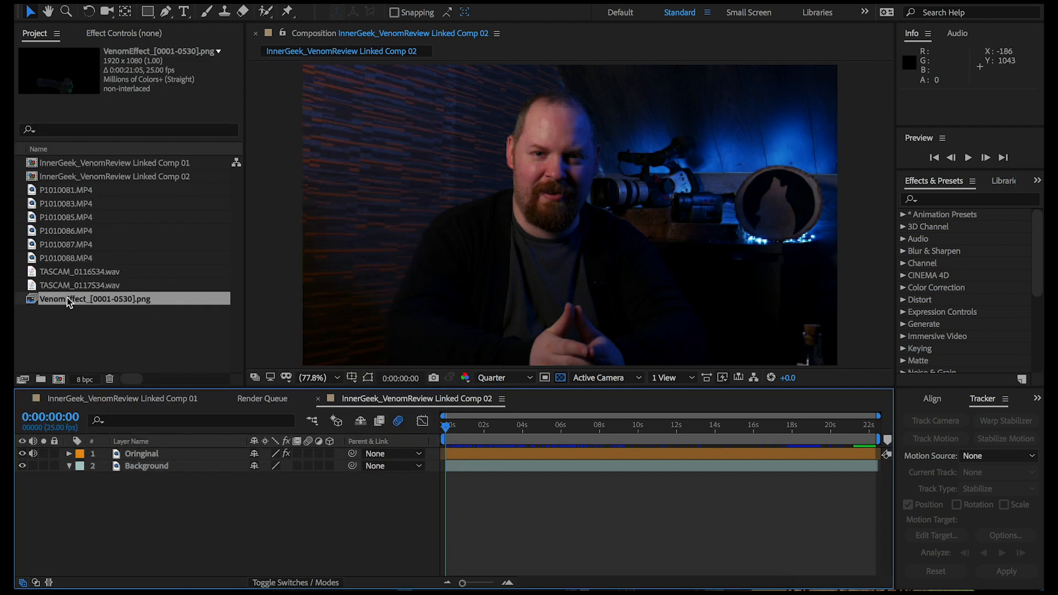
Place the VenomEffect_[0001-0530].png sequence above the Oringinal layer in the composition and preview the playback
{"action": "left_click_drag", "start_coordinate": [67, 304], "coordinate": [144, 455]}
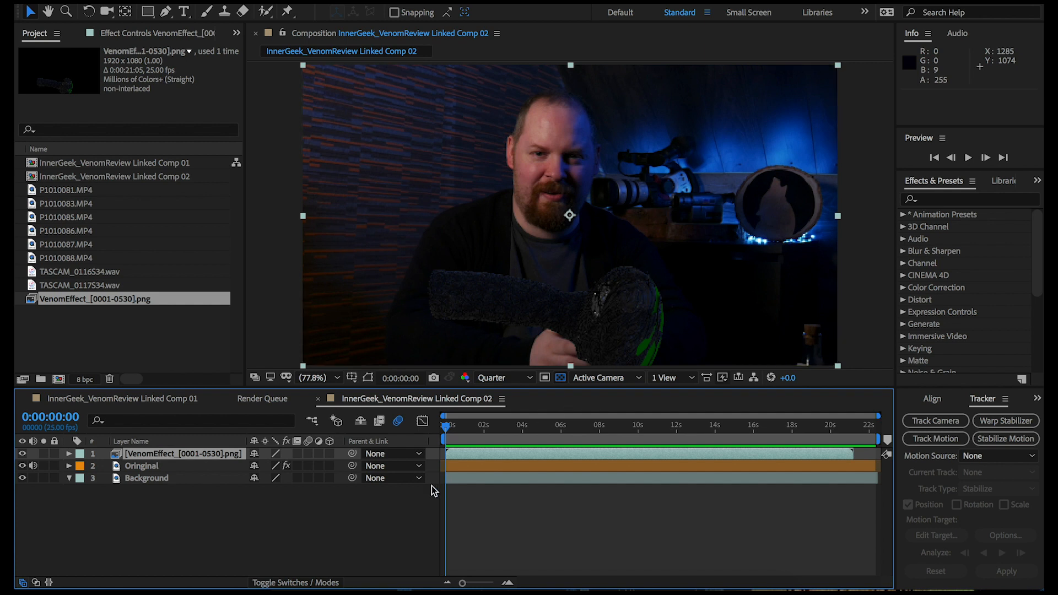
{"action": "key", "text": "space"}
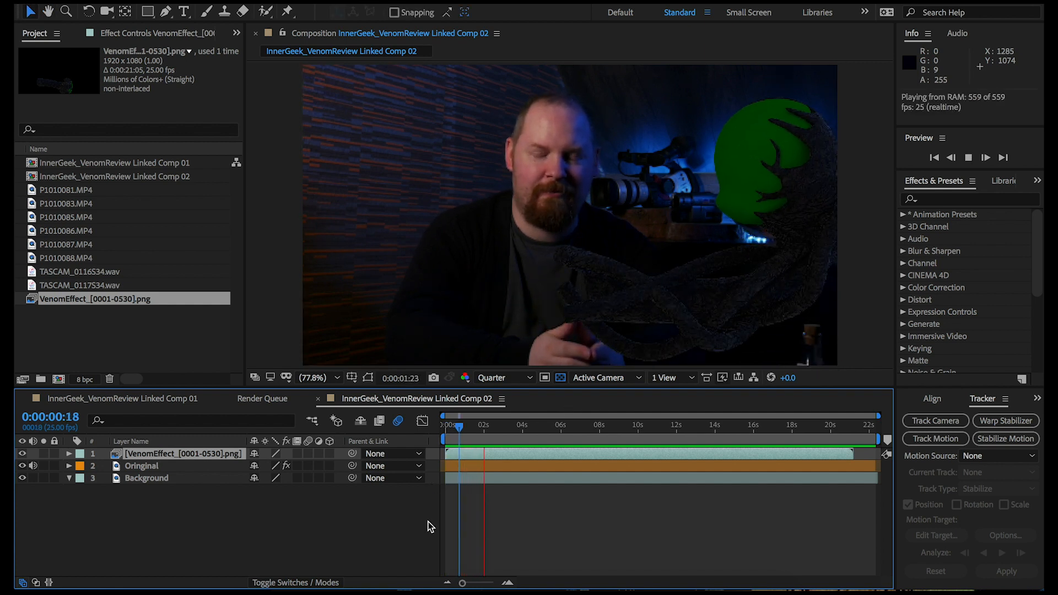
Duplicate the Oringinal layer in the timeline
{"action": "left_click", "coordinate": [508, 465]}
{"action": "key", "text": "ctrl+d"}
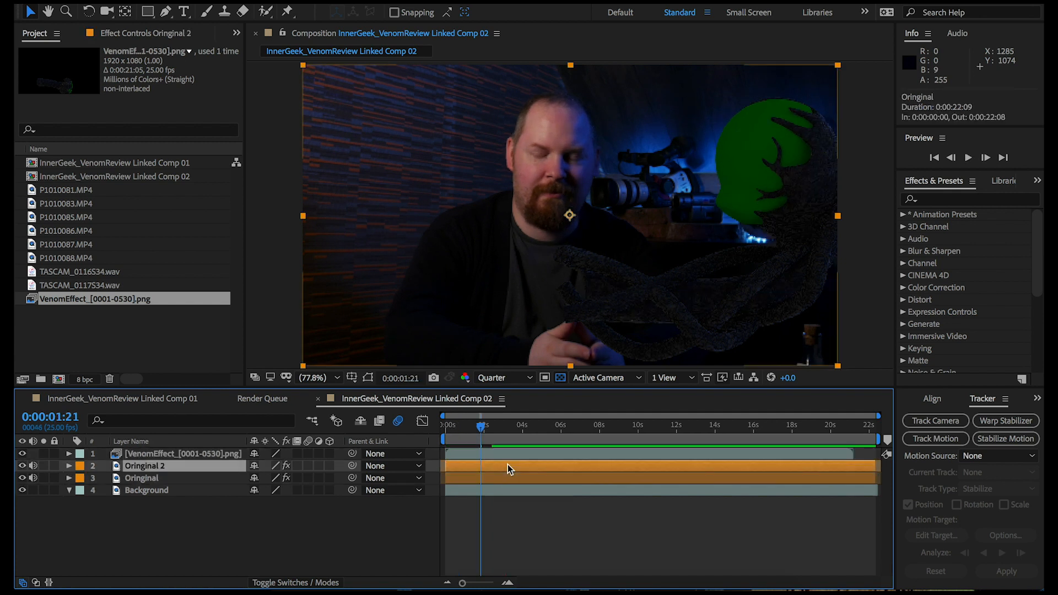
Move the Oringinal 2 layer to the top of the layer stack, then mute and hide it
{"action": "left_click_drag", "start_coordinate": [154, 469], "coordinate": [147, 453]}
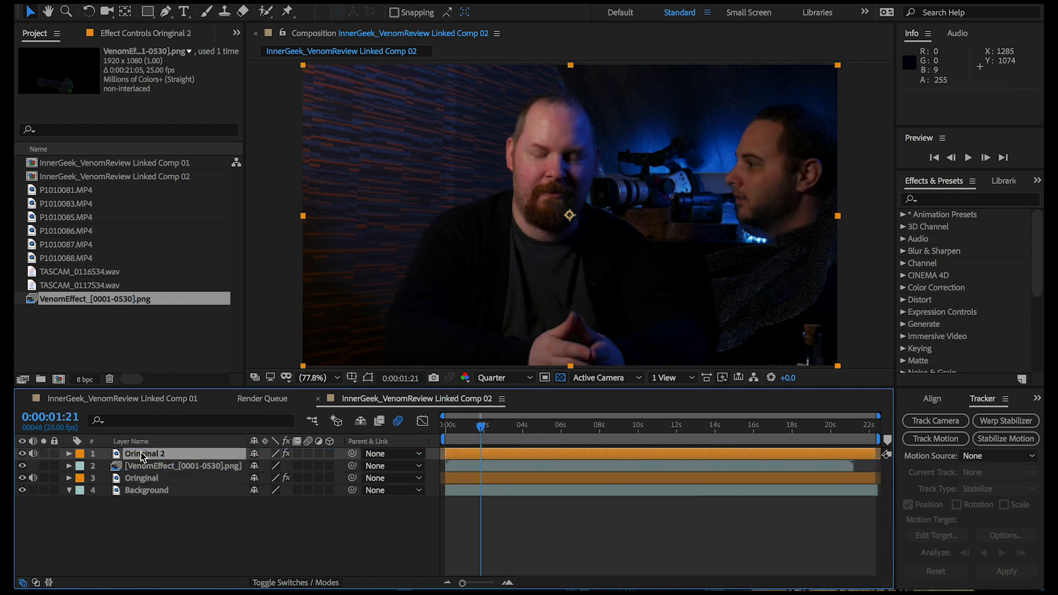
{"action": "left_click", "coordinate": [33, 454]}
{"action": "left_click", "coordinate": [22, 454]}
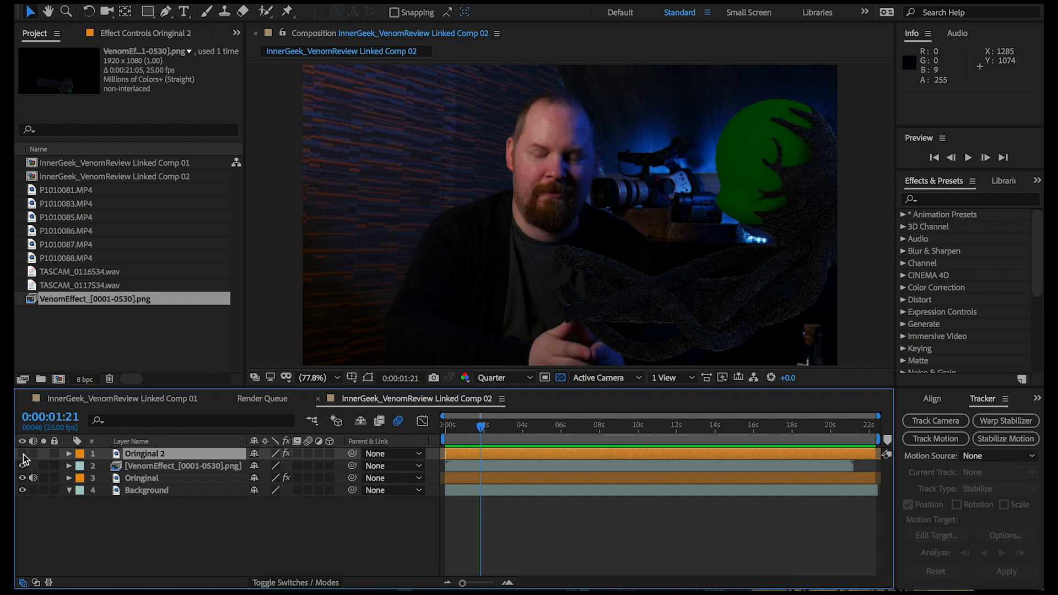
Duplicate the VenomEffect_[0001-0530].png layer, set the Oringinal layer's track matte to Alpha Matte using the lower copy, and check it in solo
{"action": "left_click", "coordinate": [158, 468]}
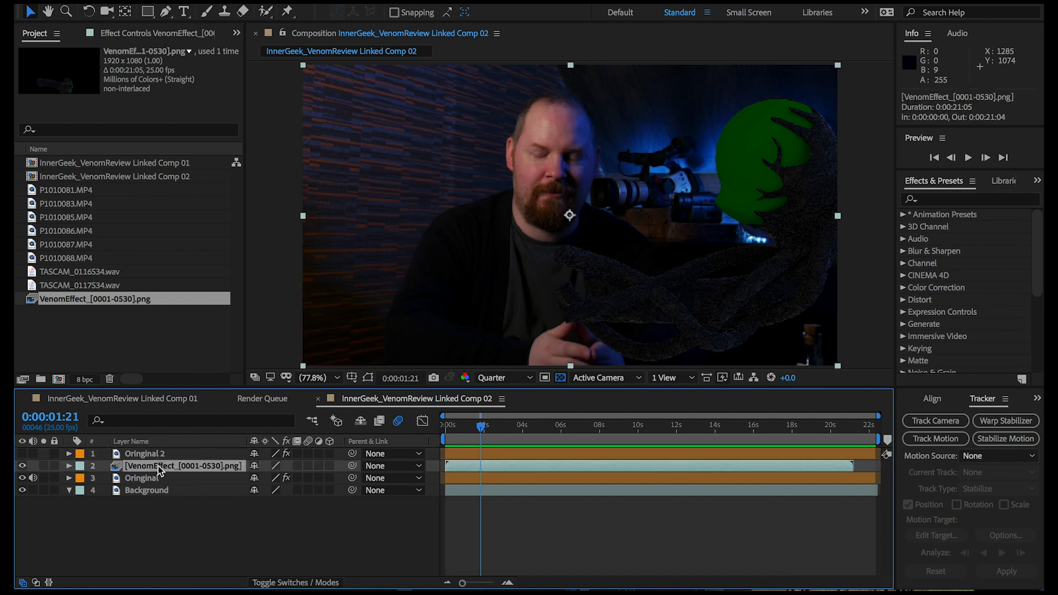
{"action": "key", "text": "ctrl+d"}
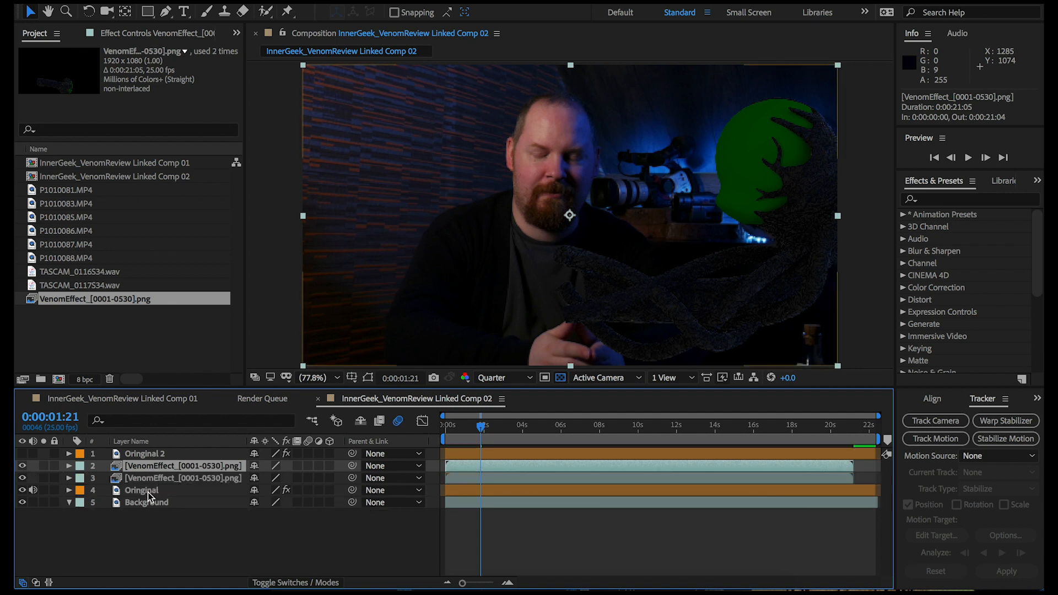
{"action": "left_click", "coordinate": [150, 491]}
{"action": "left_click", "coordinate": [318, 583]}
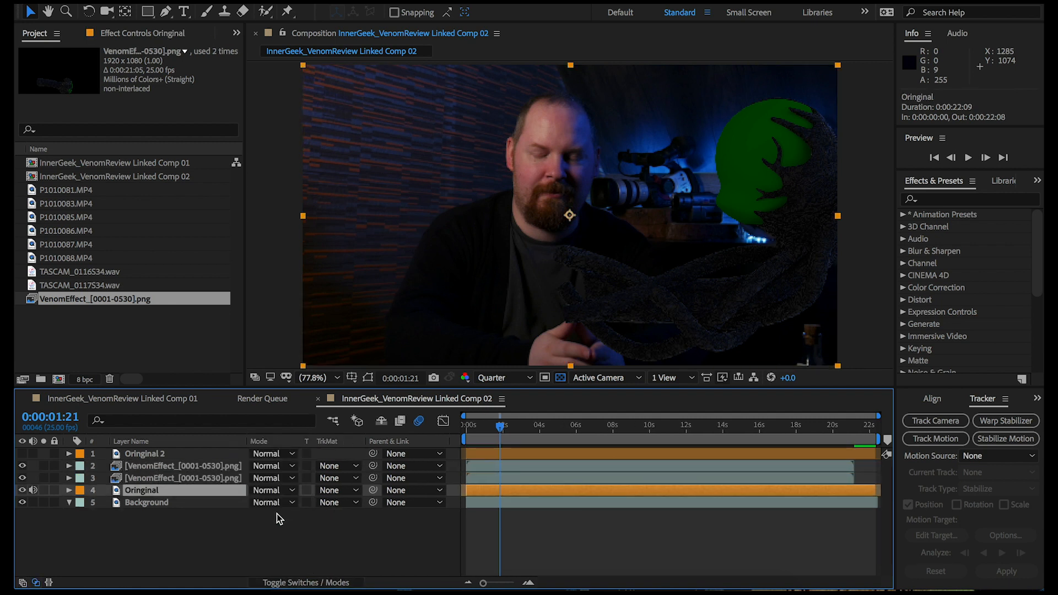
{"action": "left_click", "coordinate": [340, 490]}
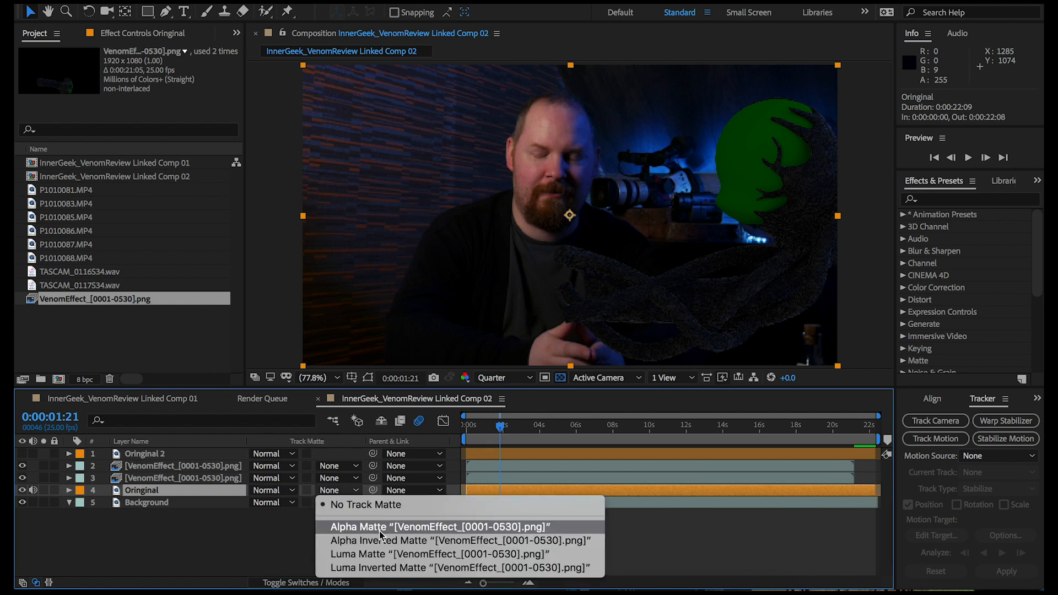
{"action": "left_click", "coordinate": [487, 528]}
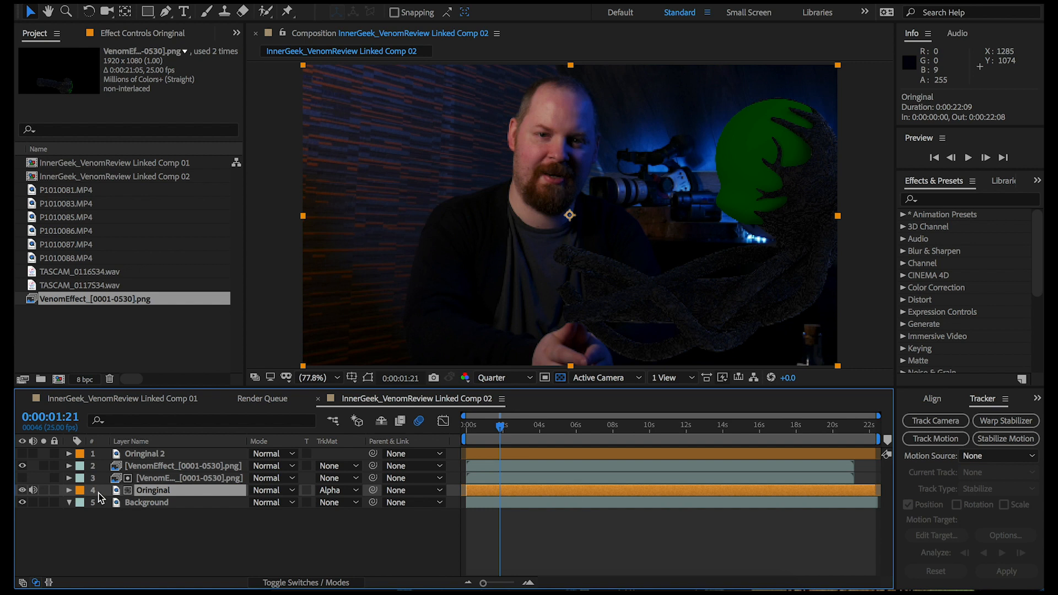
{"action": "left_click", "coordinate": [43, 490]}
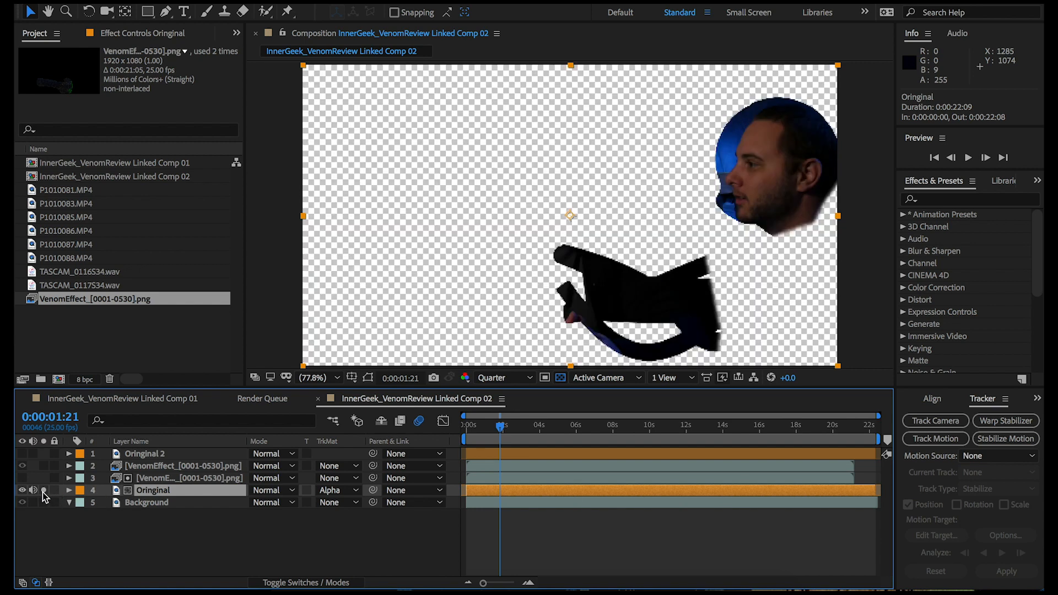
{"action": "left_click", "coordinate": [44, 491]}
Apply Keylight (1.2) to the upper VenomEffect_[0001-0530].png layer and sample the green head as the screen colour
{"action": "left_click", "coordinate": [182, 466]}
{"action": "right_click", "coordinate": [118, 184]}
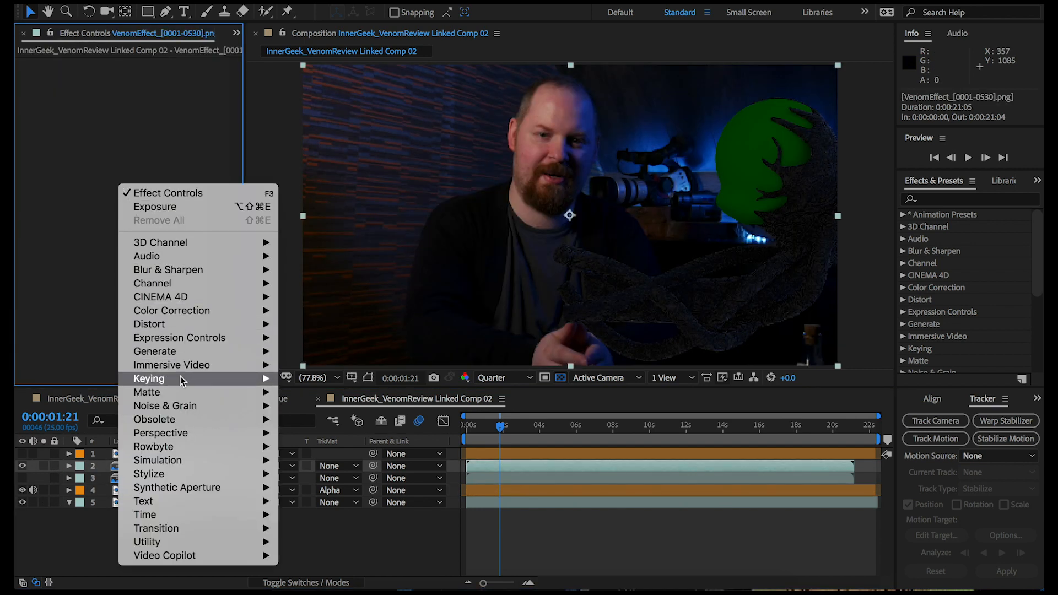
{"action": "mouse_move", "coordinate": [182, 381]}
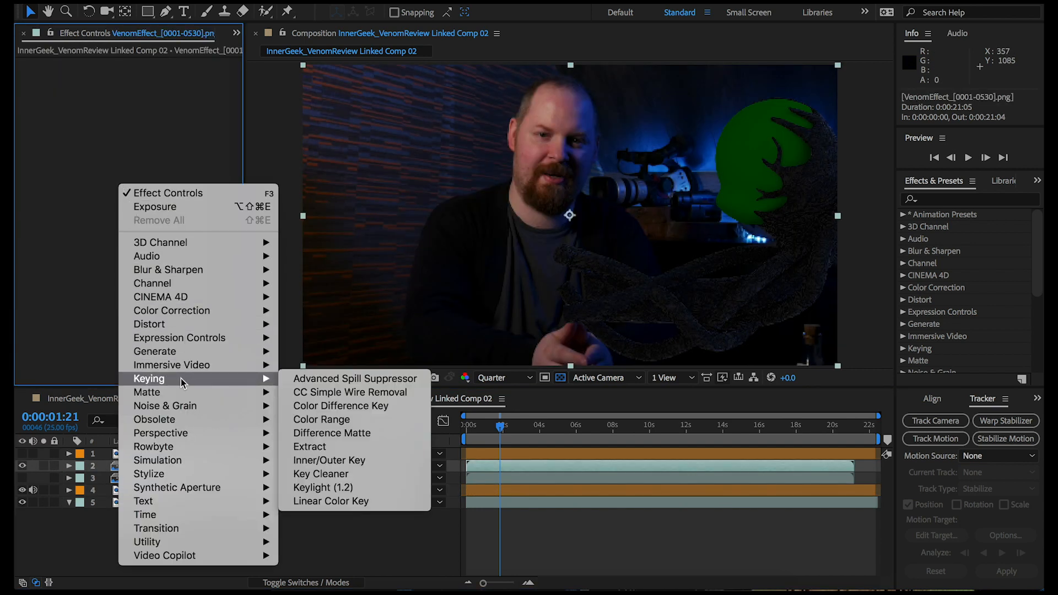
{"action": "left_click", "coordinate": [340, 488]}
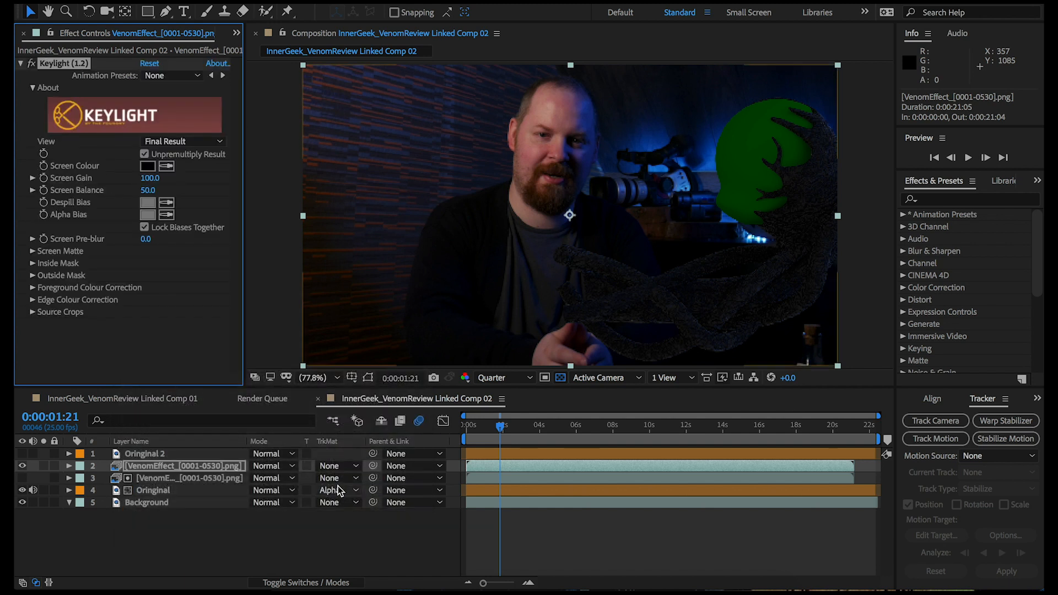
{"action": "left_click", "coordinate": [167, 167]}
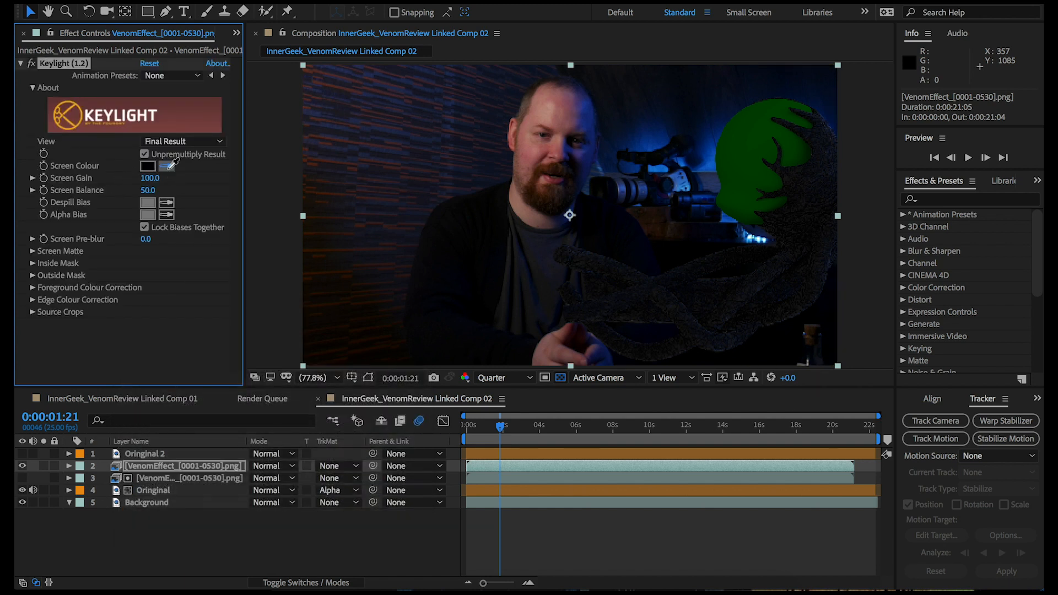
{"action": "left_click", "coordinate": [753, 149]}
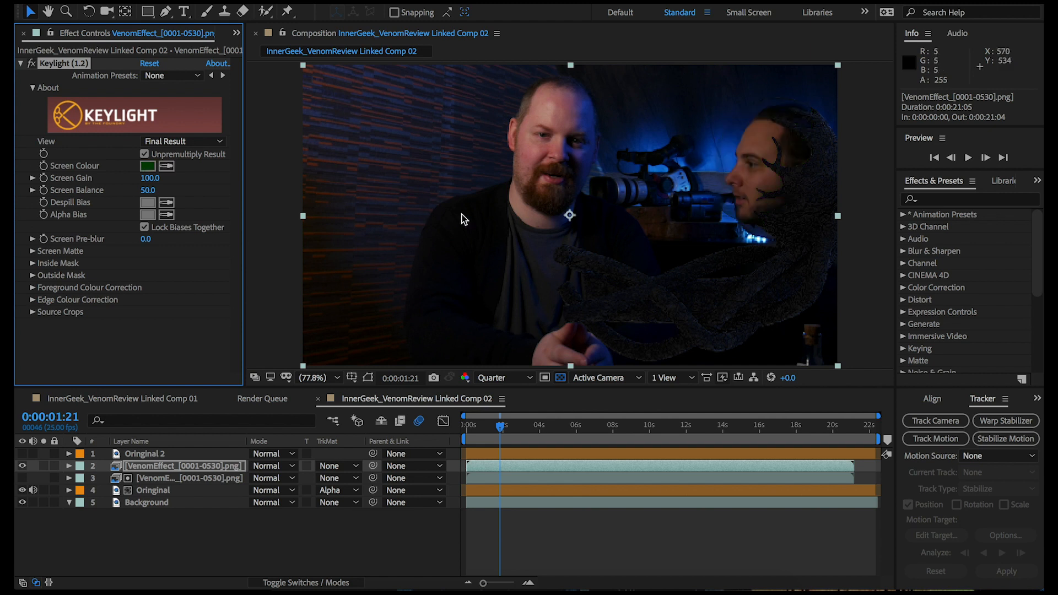
Set Keylight's Clip Black to 35 while viewing the Screen Matte, and restore the Final Result view
{"action": "left_click", "coordinate": [220, 142]}
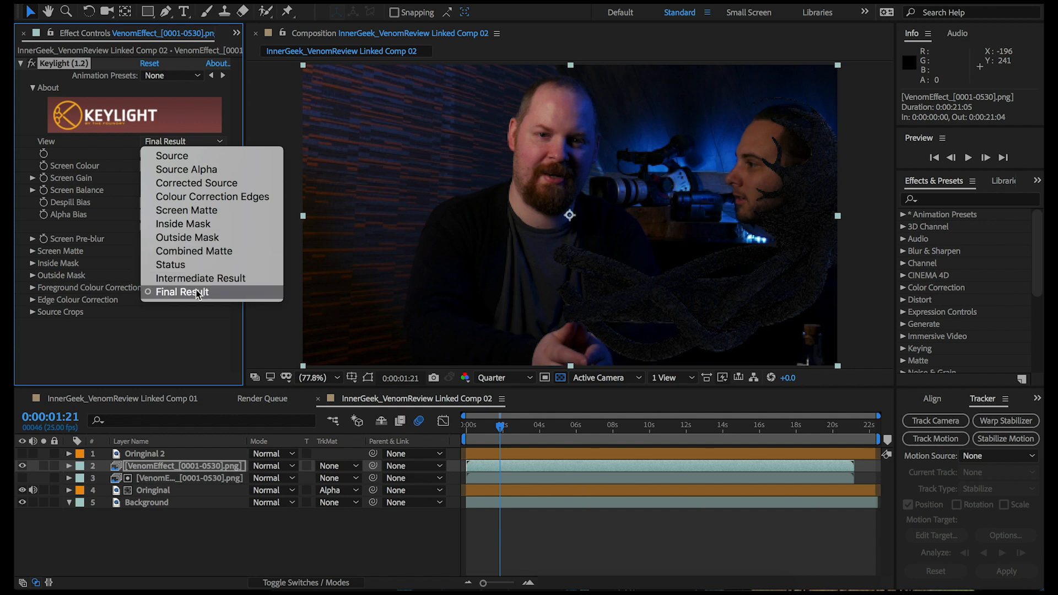
{"action": "left_click", "coordinate": [189, 210]}
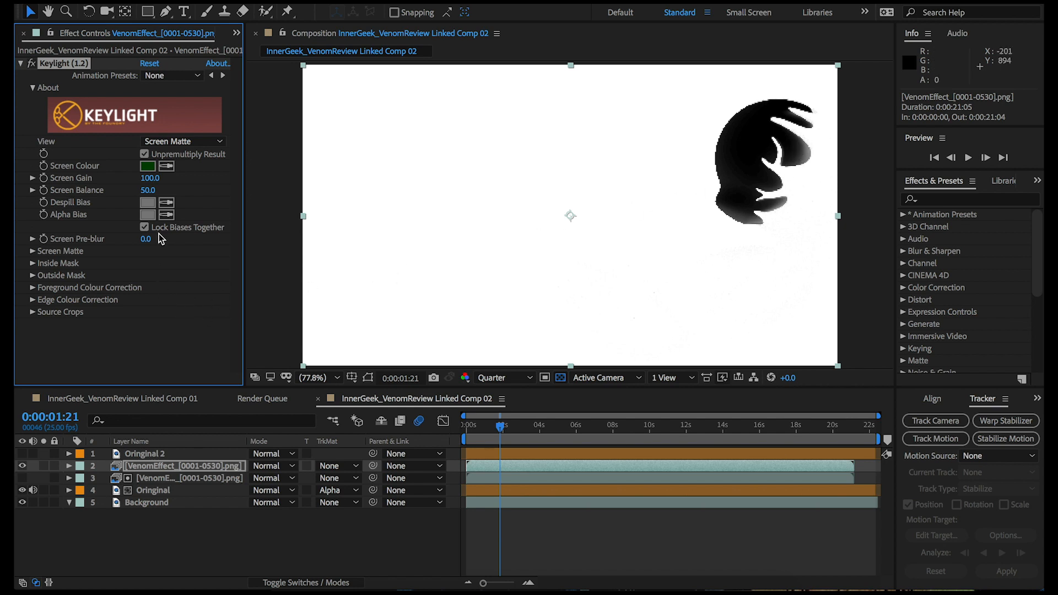
{"action": "left_click", "coordinate": [33, 251]}
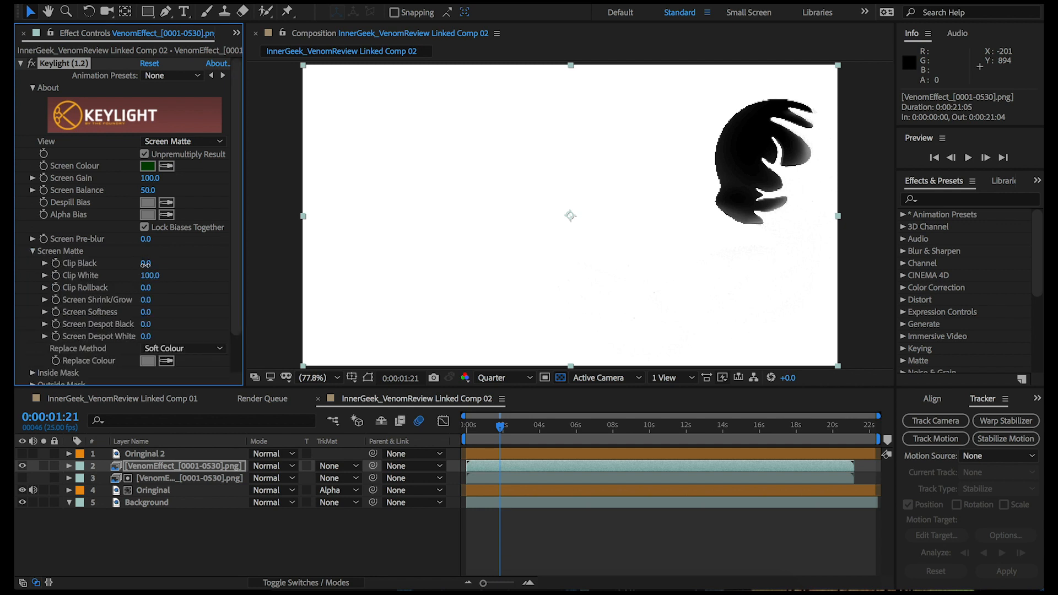
{"action": "left_click_drag", "start_coordinate": [147, 264], "coordinate": [169, 264]}
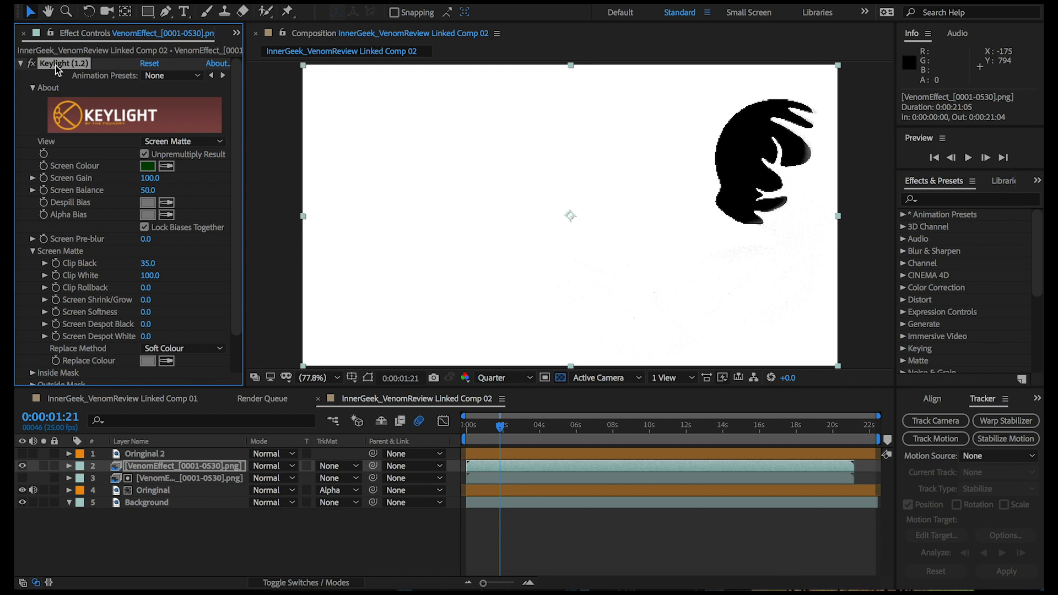
{"action": "left_click", "coordinate": [191, 144]}
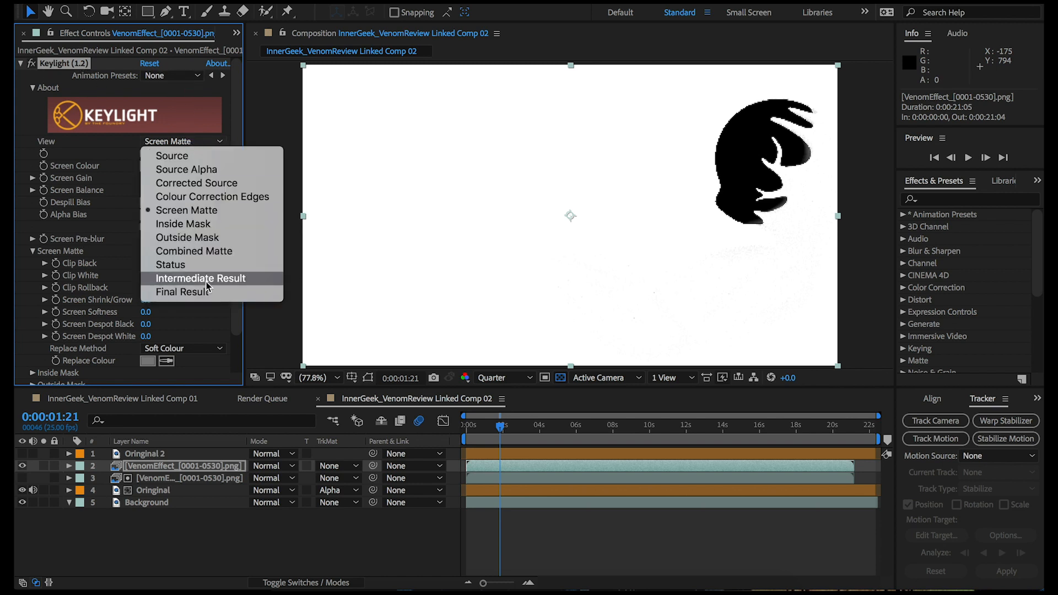
{"action": "left_click", "coordinate": [207, 292]}
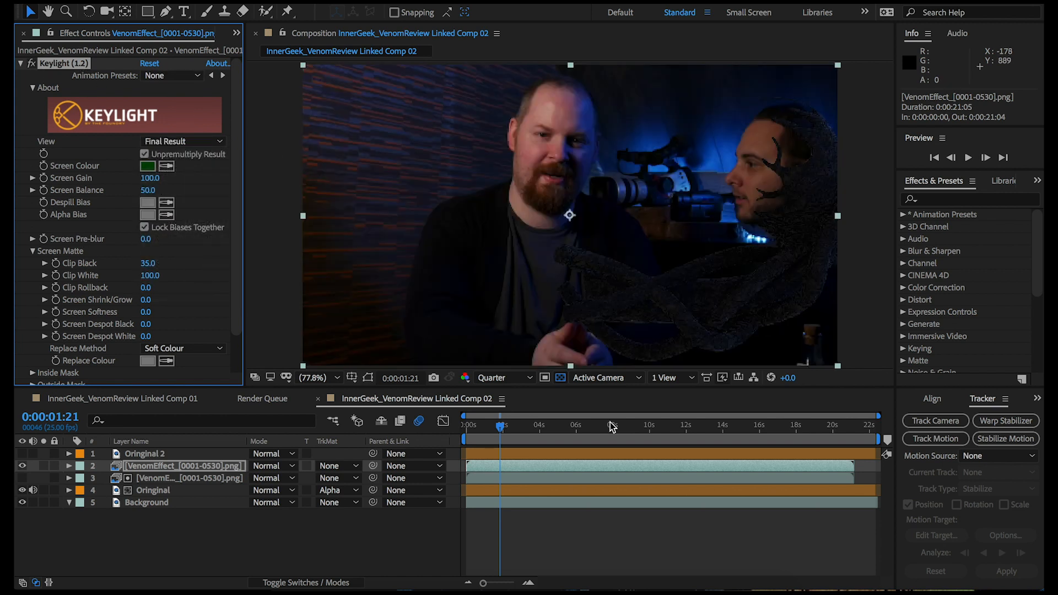
{"action": "left_click_drag", "start_coordinate": [500, 425], "coordinate": [466, 430]}
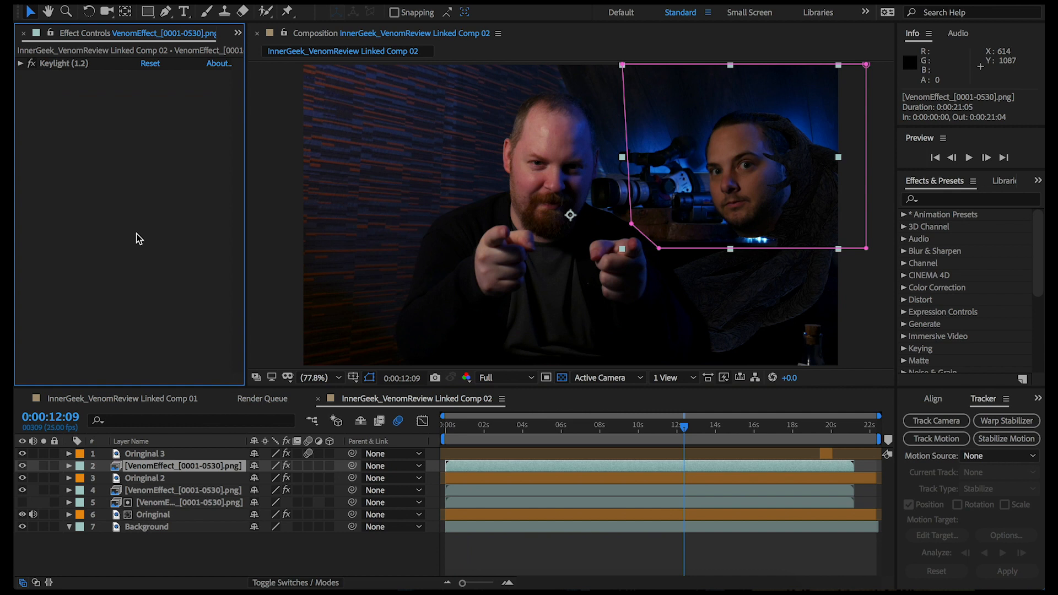
Apply the Turbulent Displace effect to the VenomEffect_[0001-0530].png layer directly beneath Oringinal 2
{"action": "left_click", "coordinate": [150, 492]}
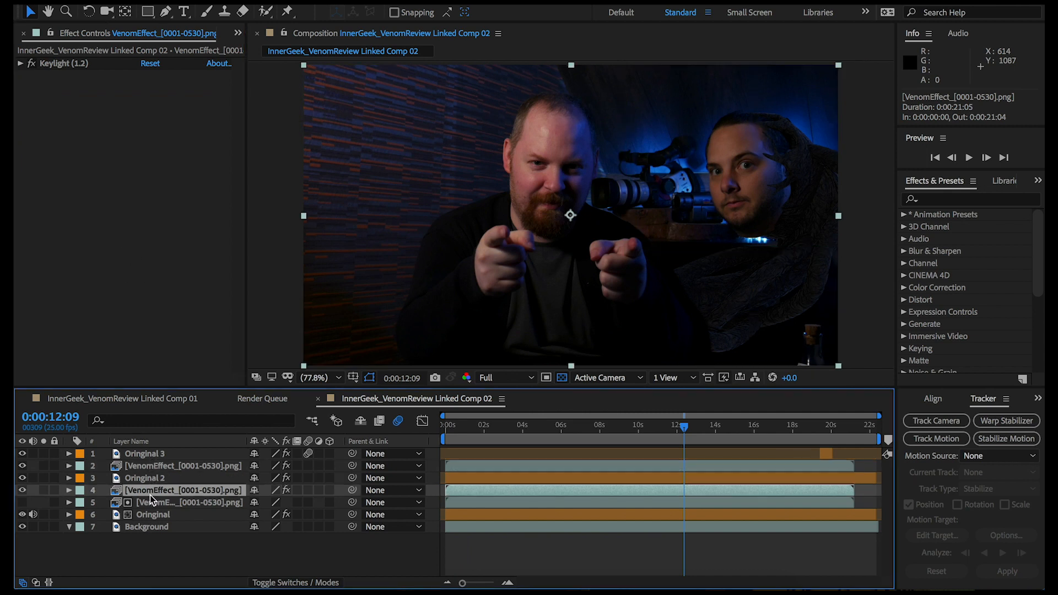
{"action": "right_click", "coordinate": [85, 178]}
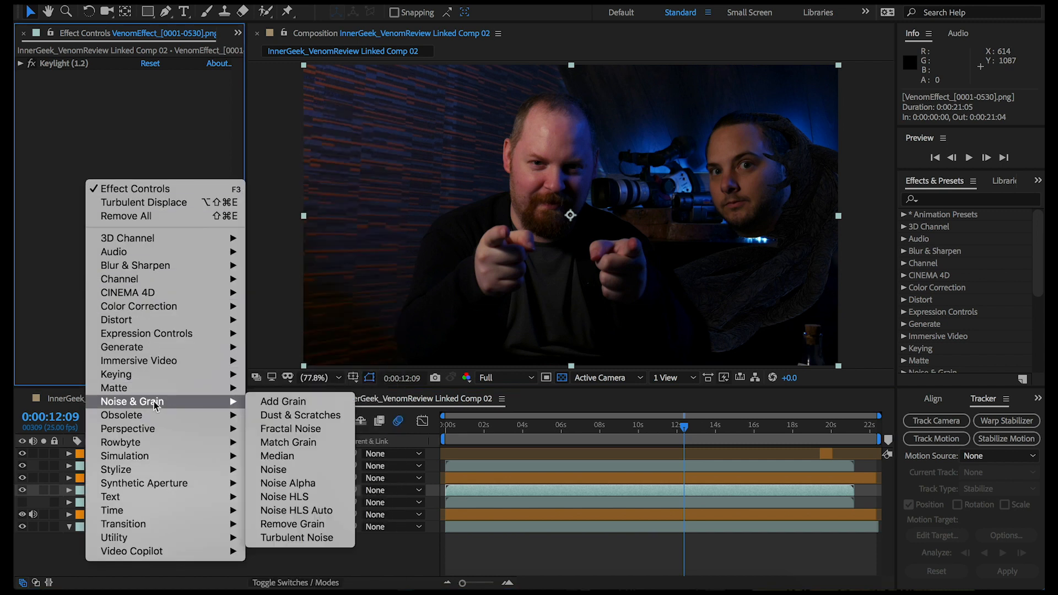
{"action": "mouse_move", "coordinate": [203, 326]}
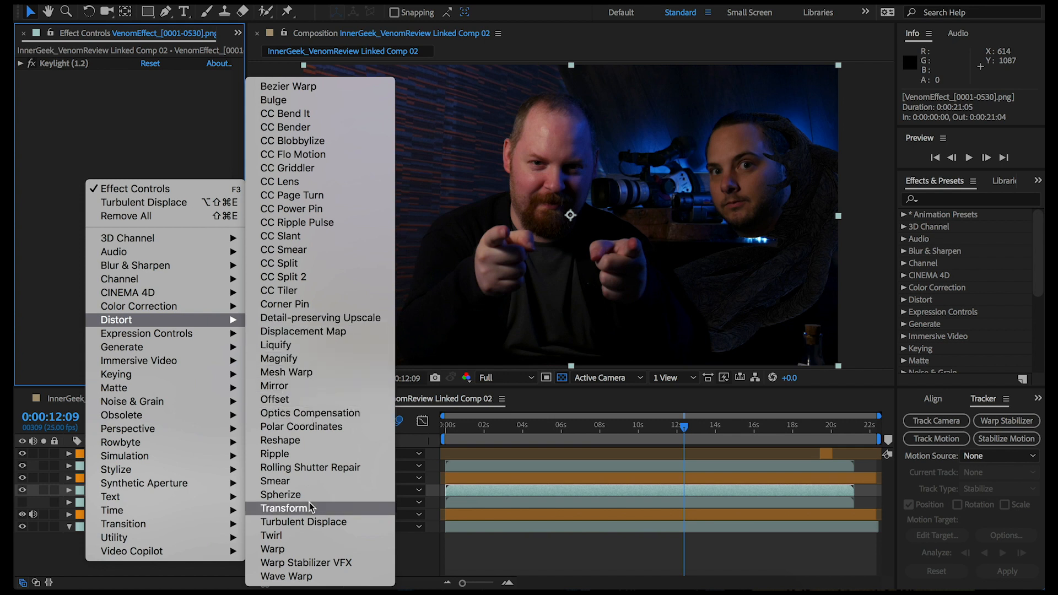
{"action": "left_click", "coordinate": [307, 523]}
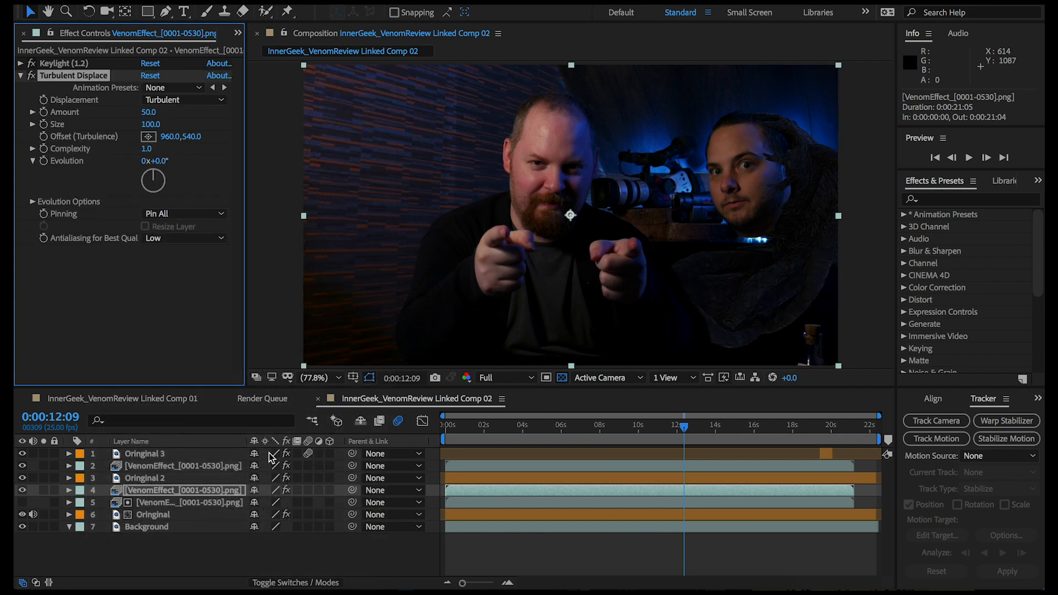
Keyframe Turbulent Displace's Evolution from 0x+0.0° at 0:00:00:00 to 1x+0.0° at 0:00:21:04, and preview from 0:00:05:16
{"action": "left_click_drag", "start_coordinate": [465, 426], "coordinate": [445, 430]}
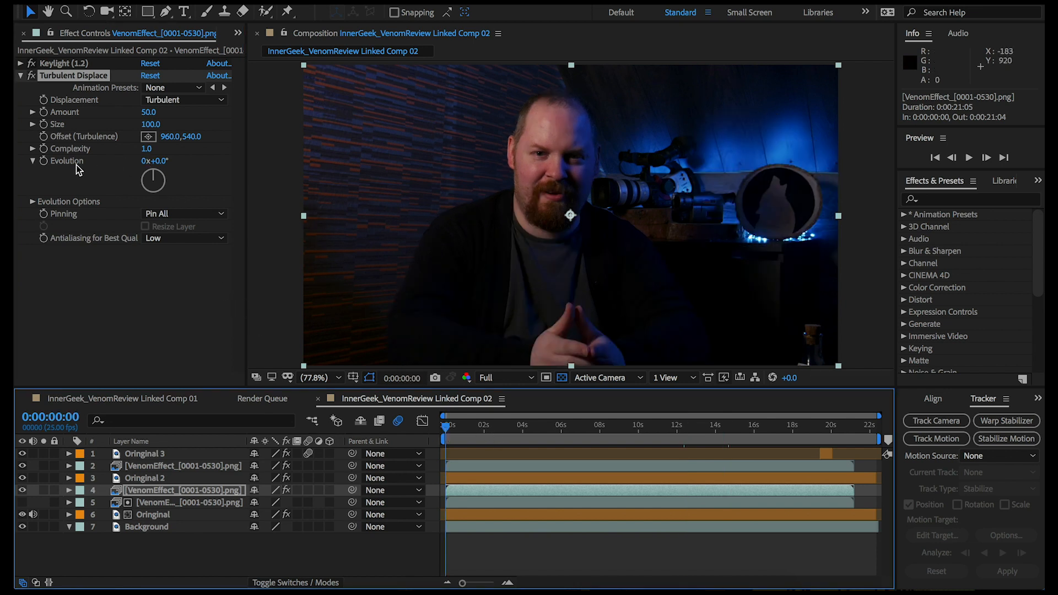
{"action": "left_click", "coordinate": [45, 163]}
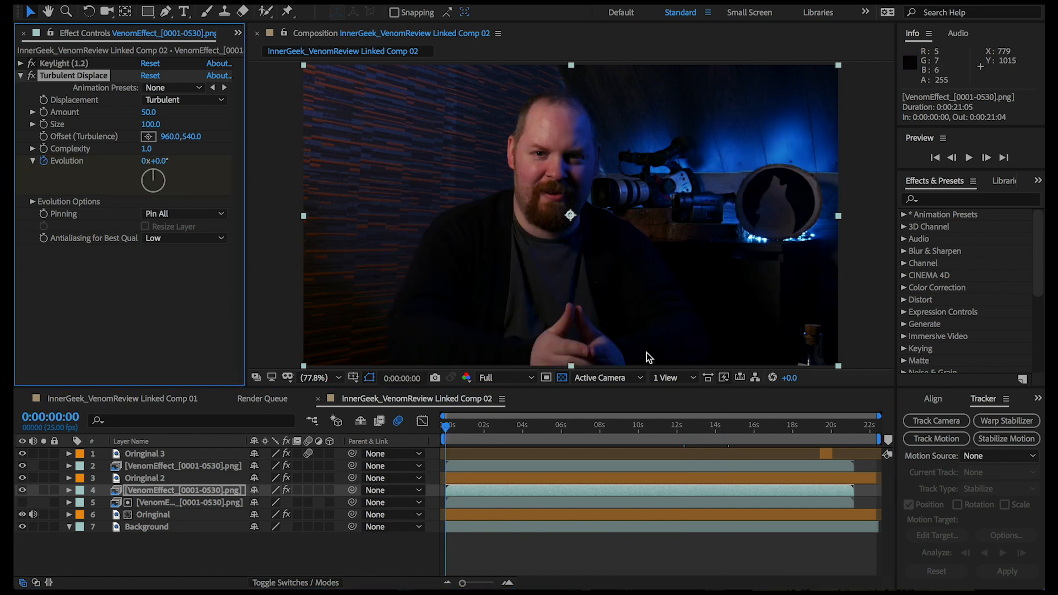
{"action": "left_click", "coordinate": [853, 431]}
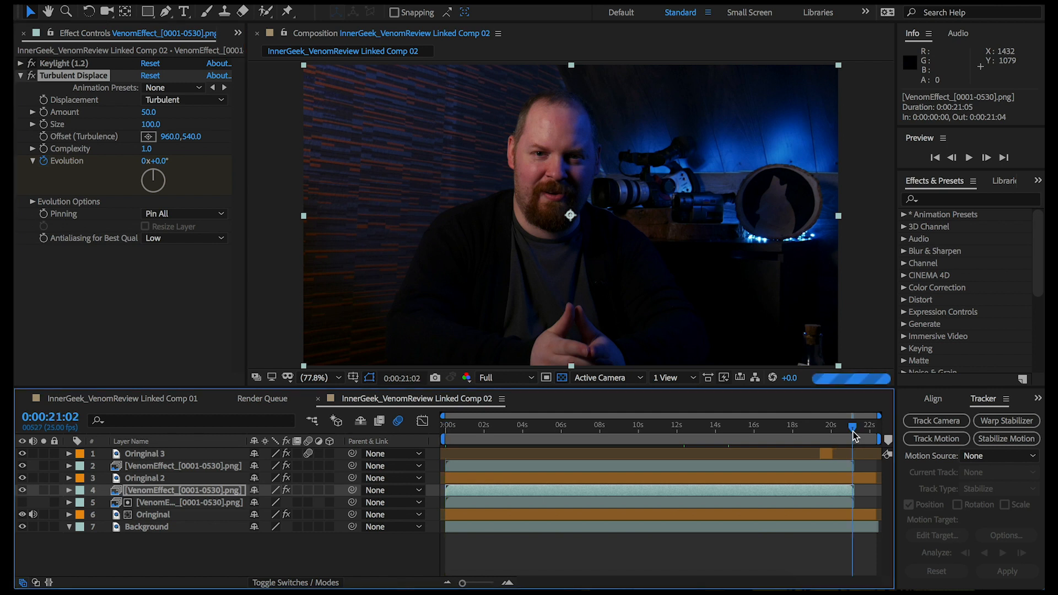
{"action": "key", "text": "Page_Down"}
{"action": "key", "text": "Page_Down"}
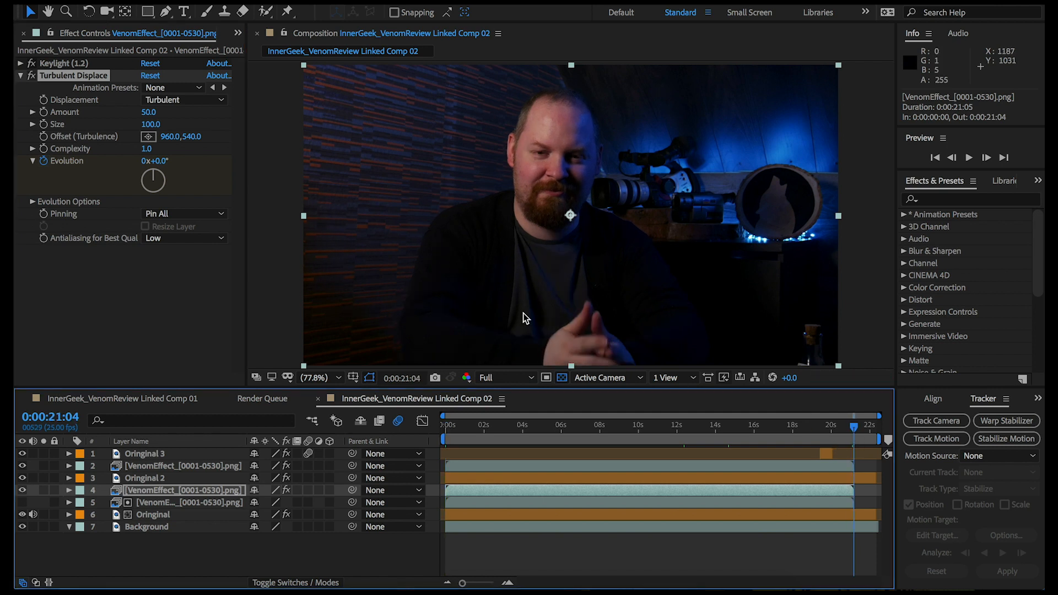
{"action": "left_click", "coordinate": [144, 161]}
{"action": "type", "text": "1"}
{"action": "key", "text": "Return"}
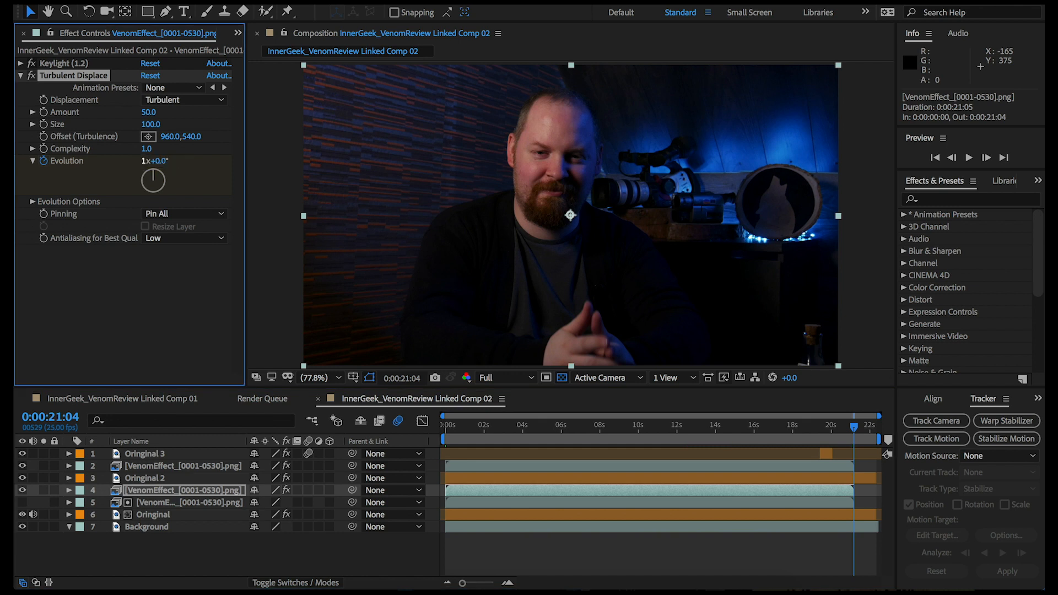
{"action": "left_click", "coordinate": [554, 427]}
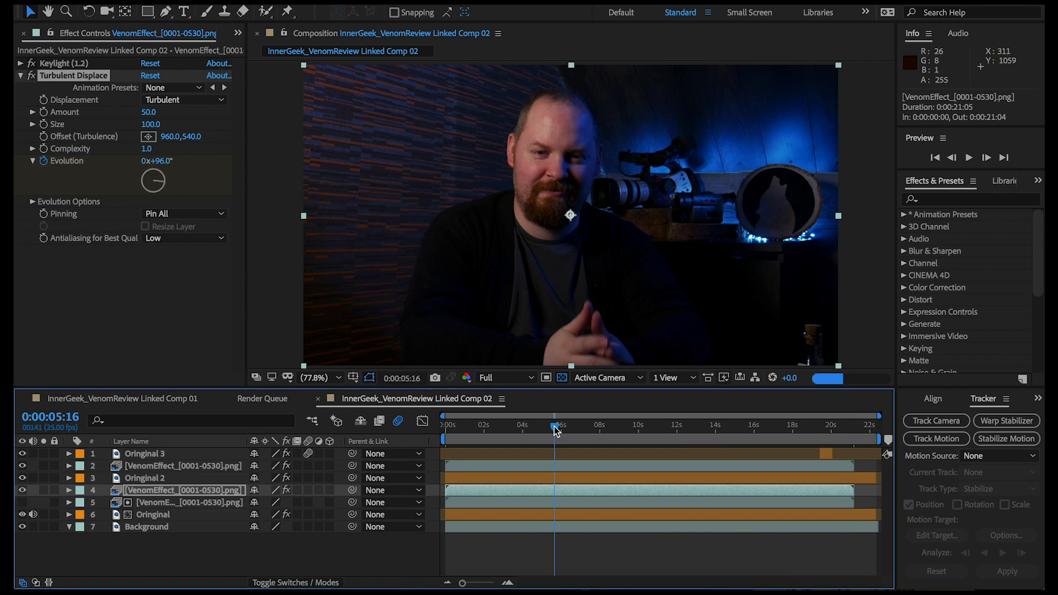
{"action": "key", "text": "space"}
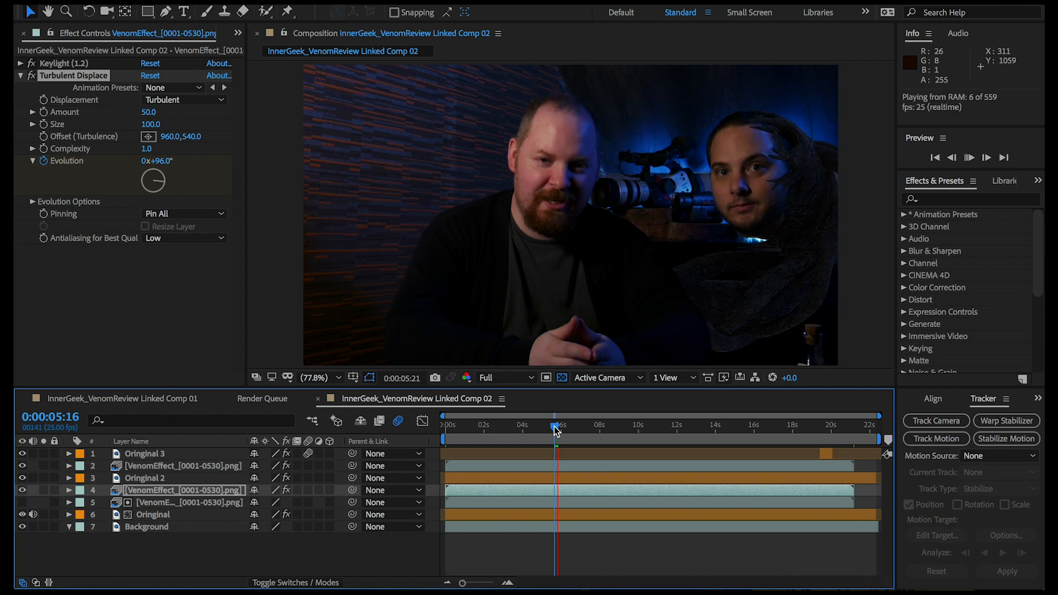